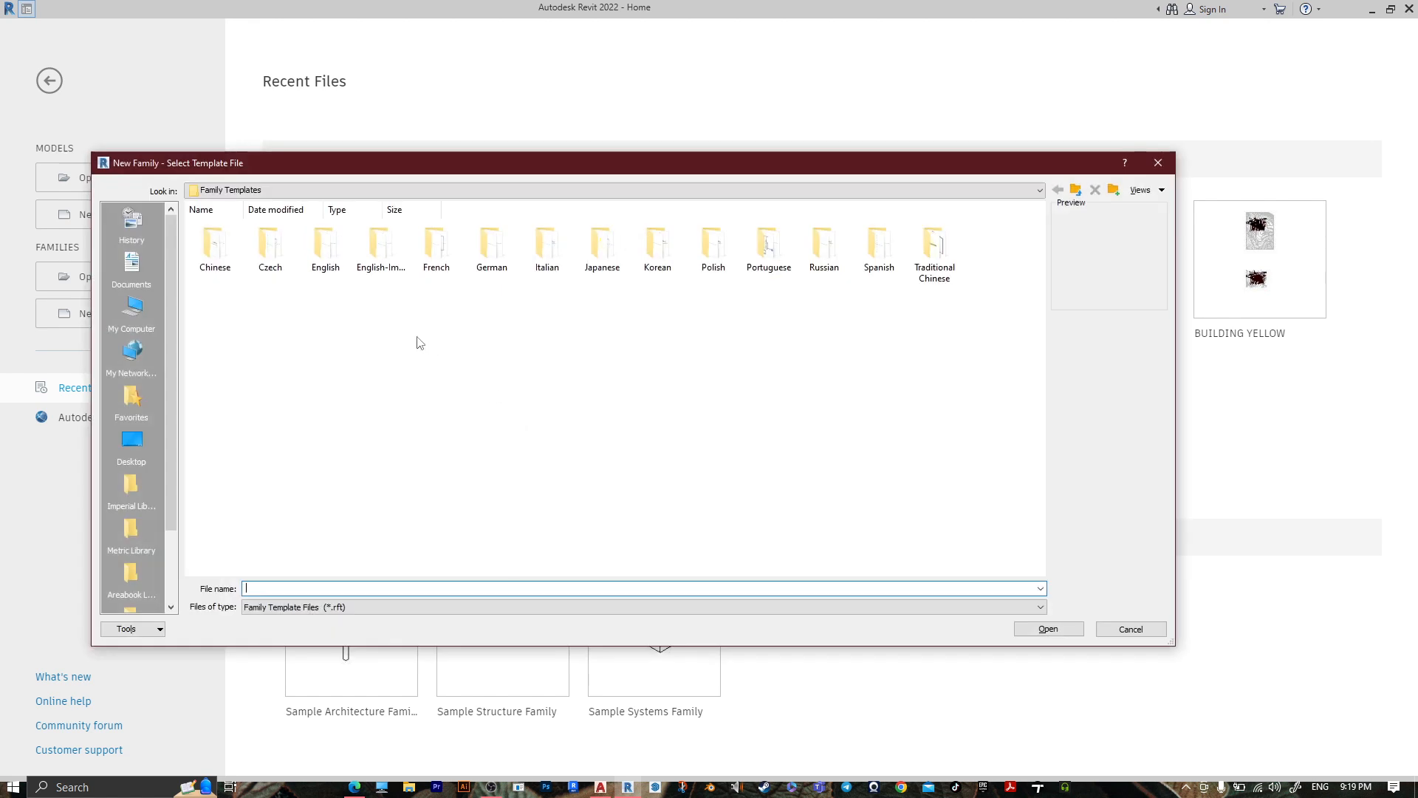
# Create a new family from the English template Metric Furniture System.rft.
pyautogui.doubleClick(325, 248)
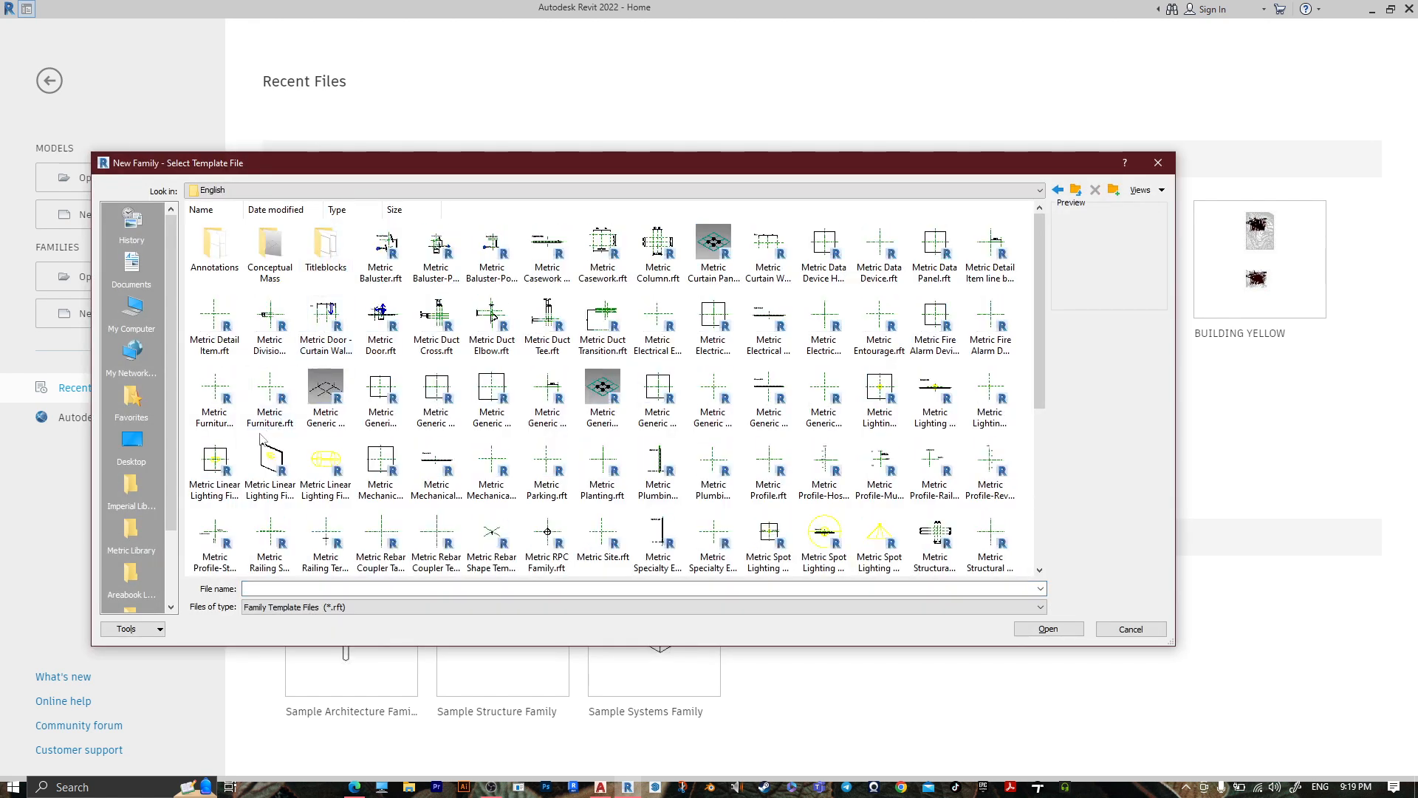
pyautogui.click(218, 399)
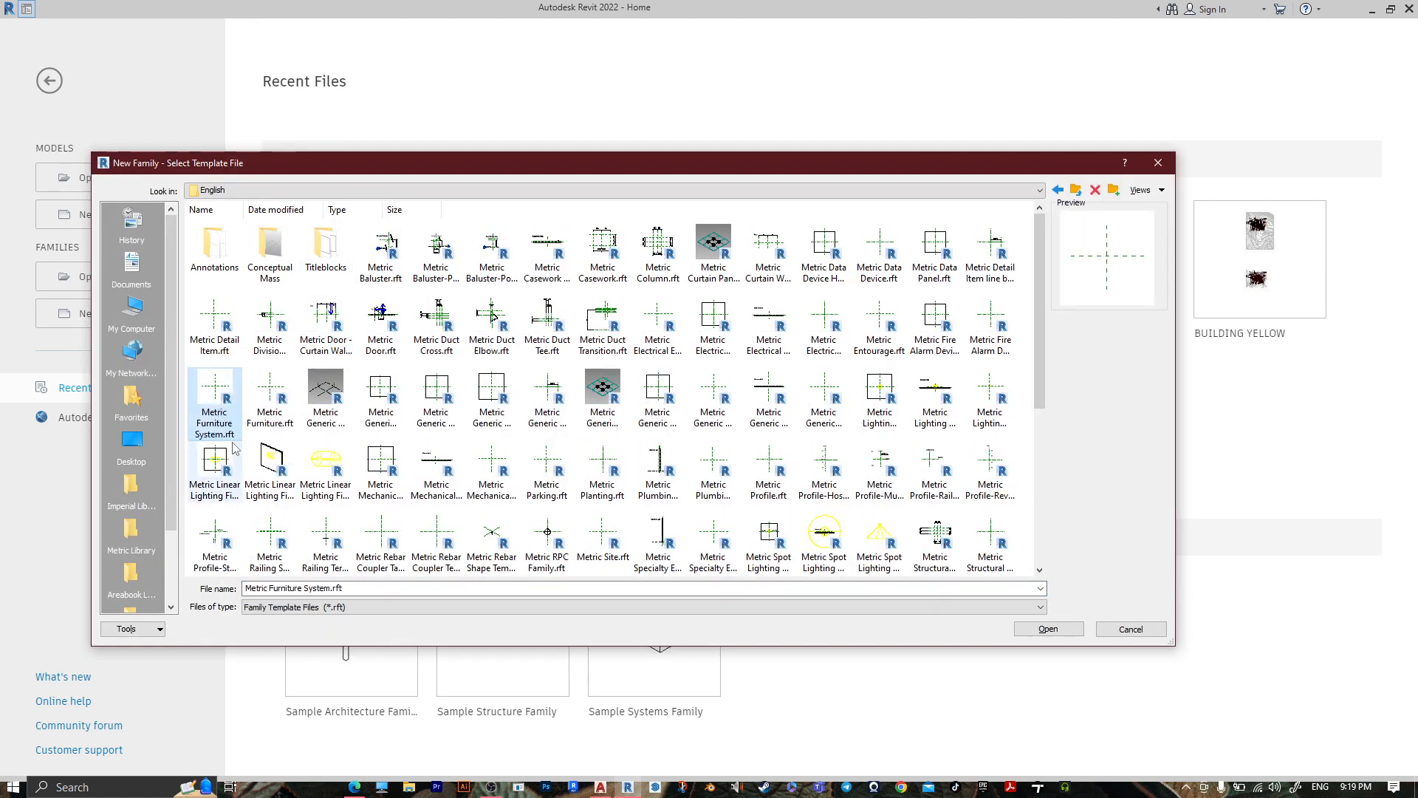
pyautogui.click(1048, 629)
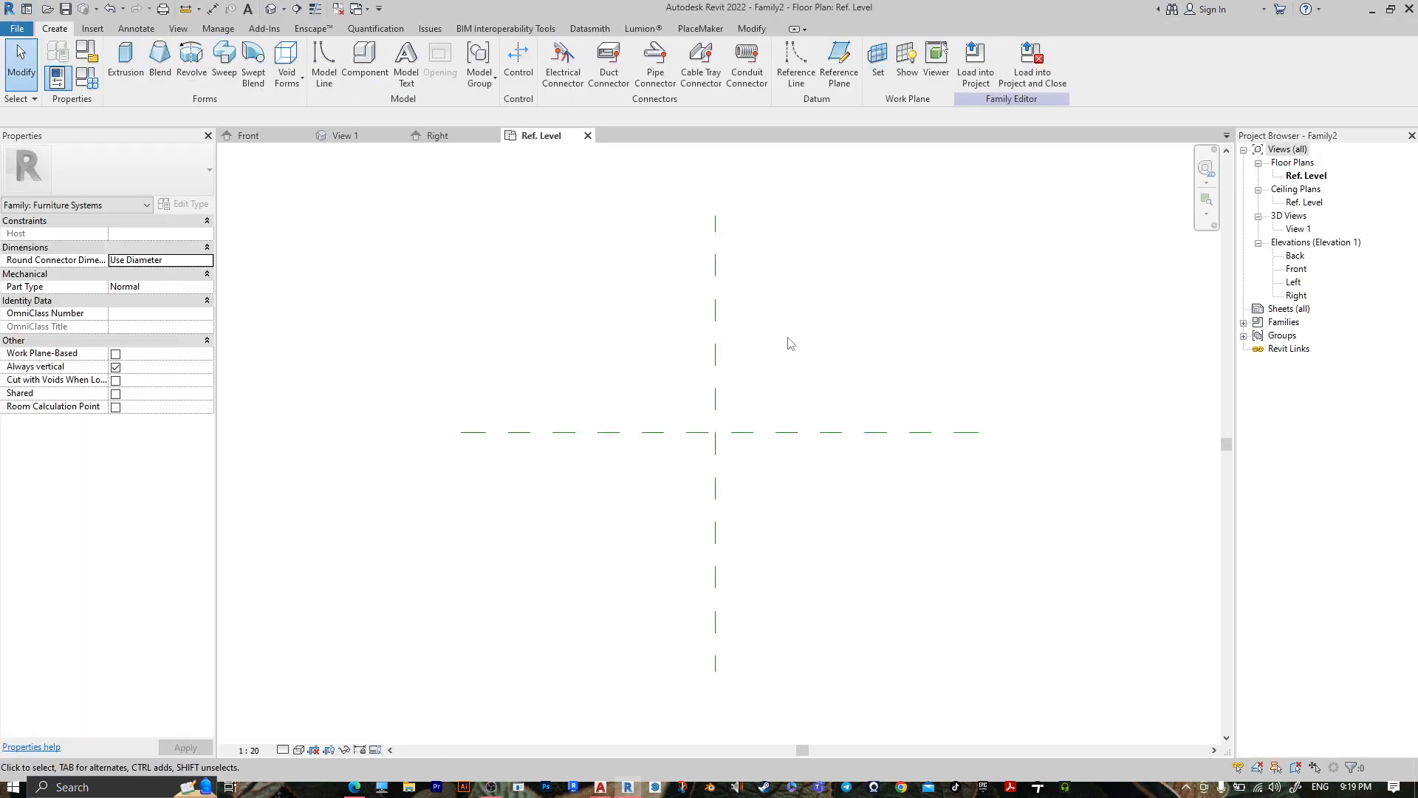
# Set the project length units to meters with 2 decimal places.
pyautogui.press('n')
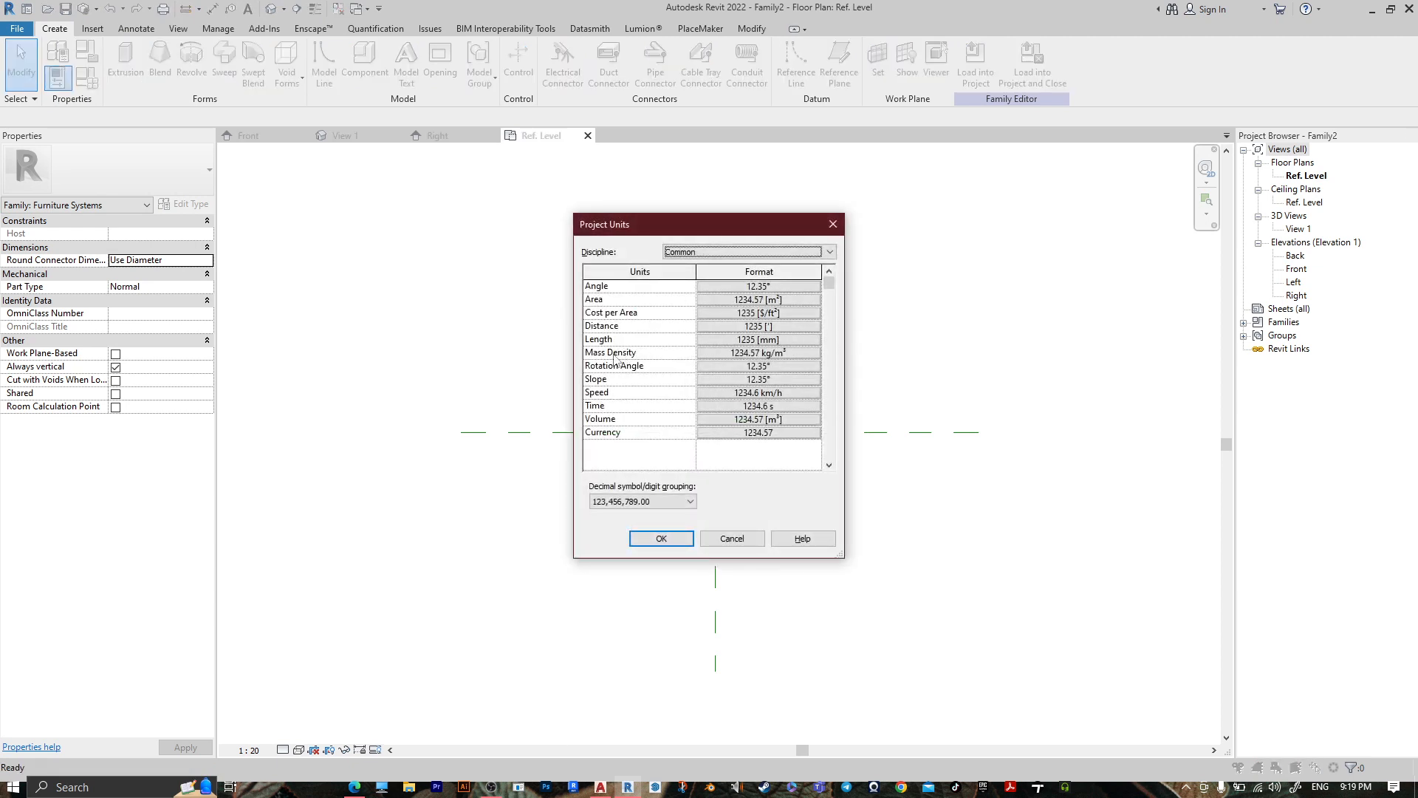
pyautogui.click(721, 340)
pyautogui.click(748, 313)
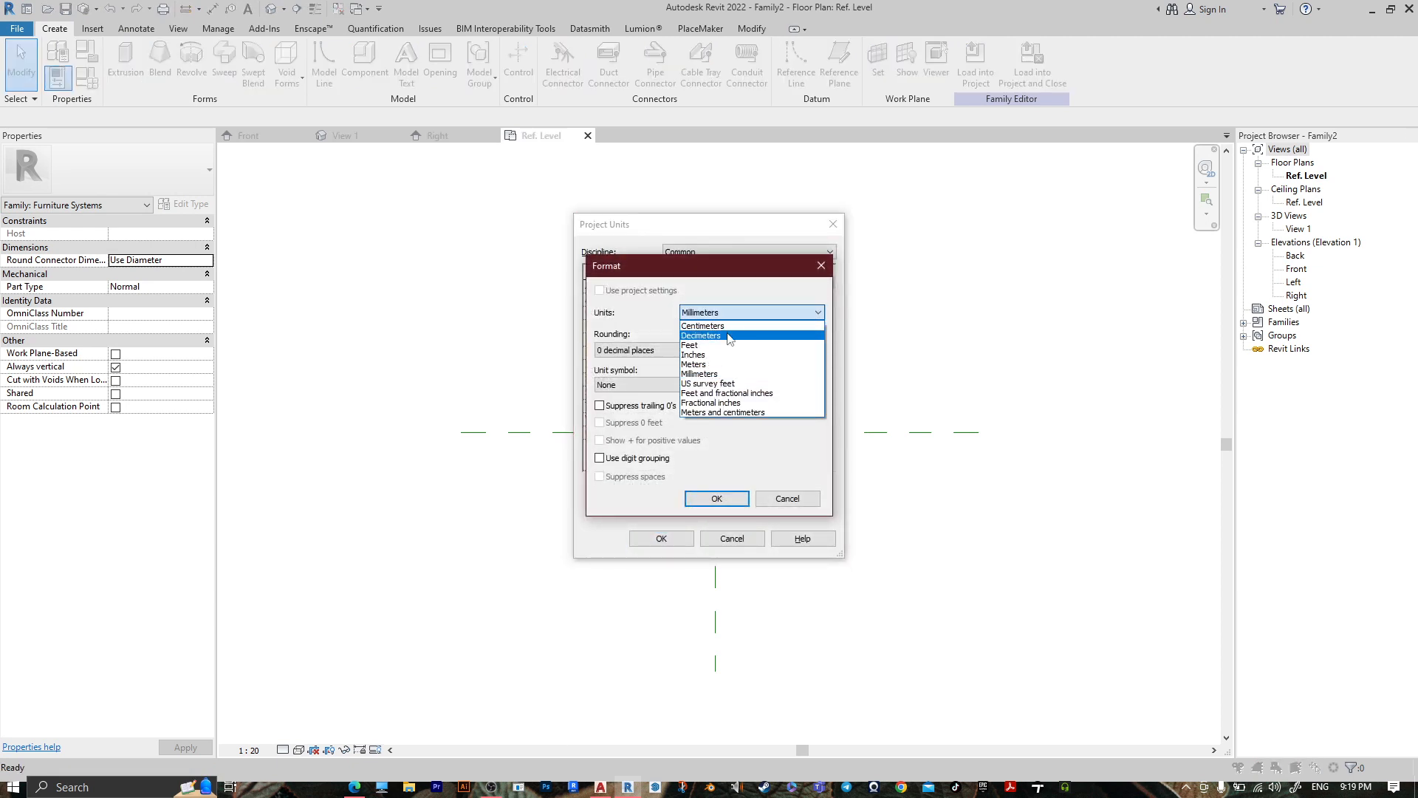
pyautogui.click(698, 364)
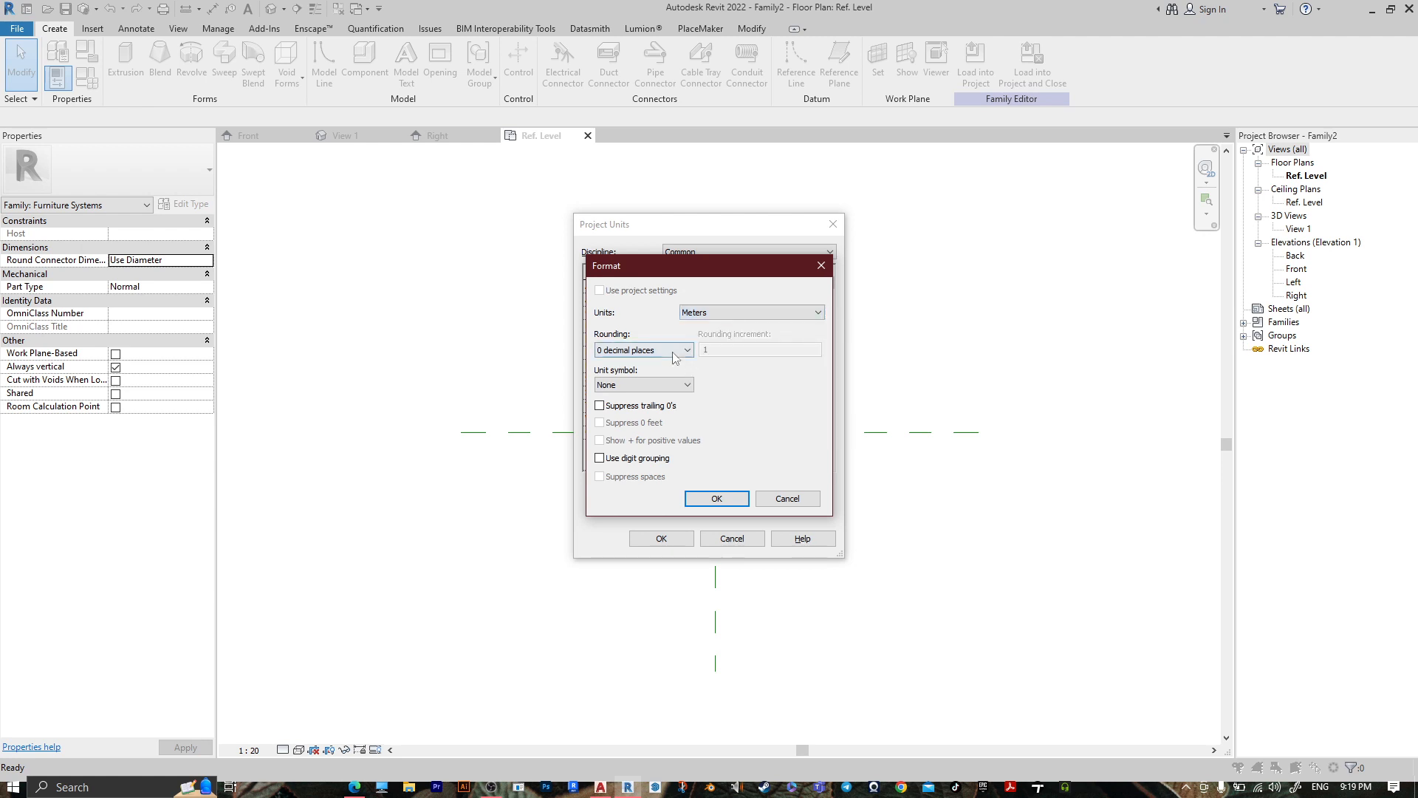
pyautogui.click(650, 351)
pyautogui.click(633, 413)
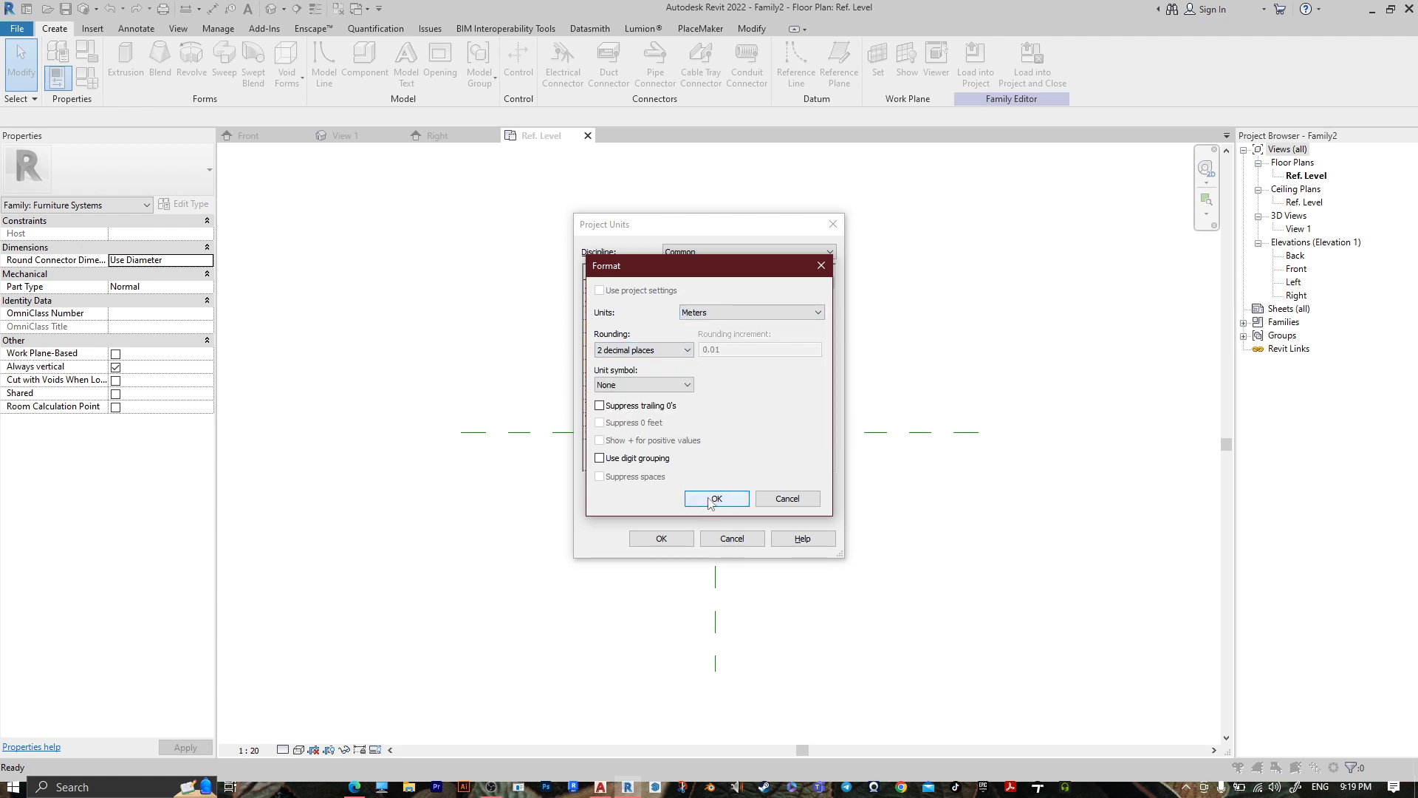
pyautogui.click(711, 502)
pyautogui.click(657, 541)
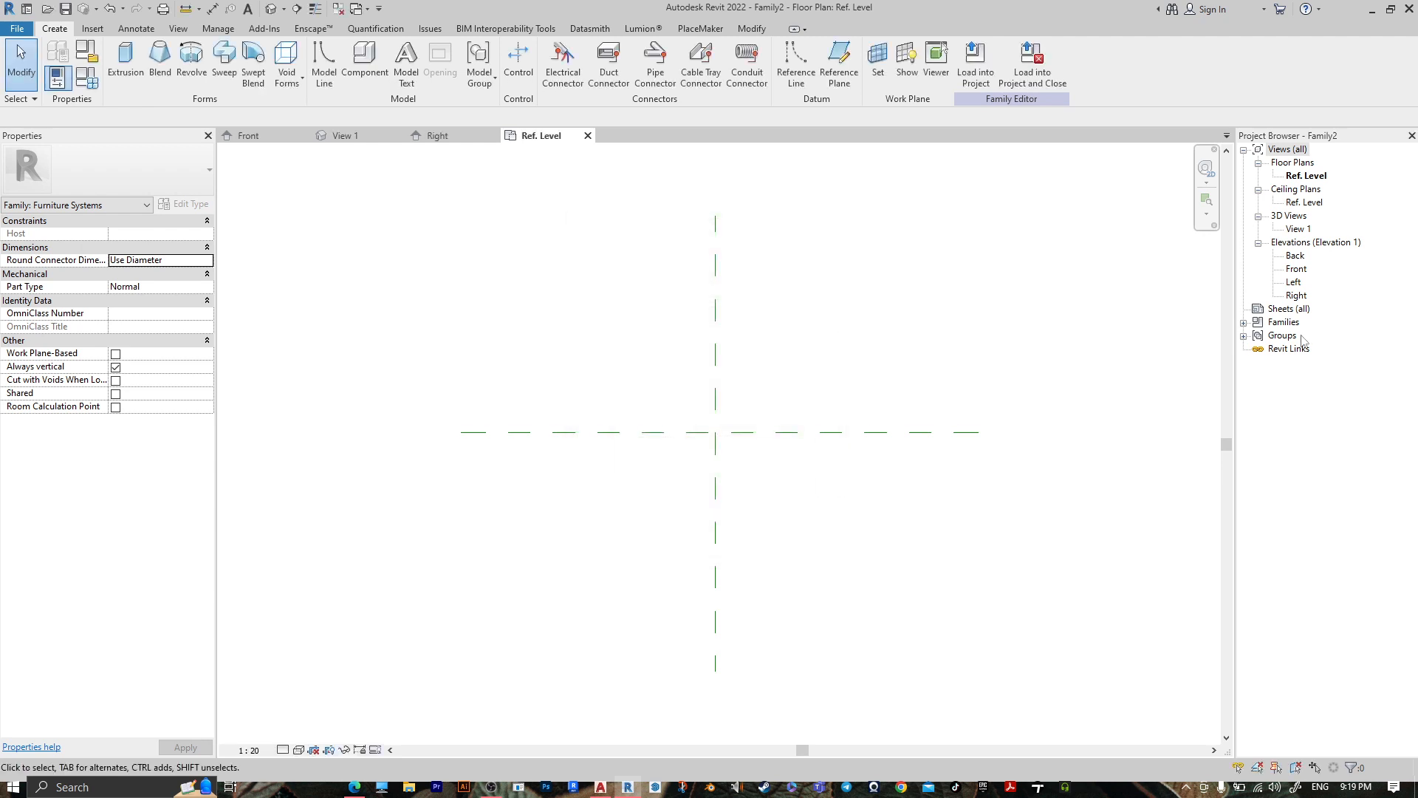
# Import coverd bus stop cad.dwg into the Front elevation, with meter units and Manual - Center positioning, placing it around the vertical reference plane.
pyautogui.doubleClick(1298, 271)
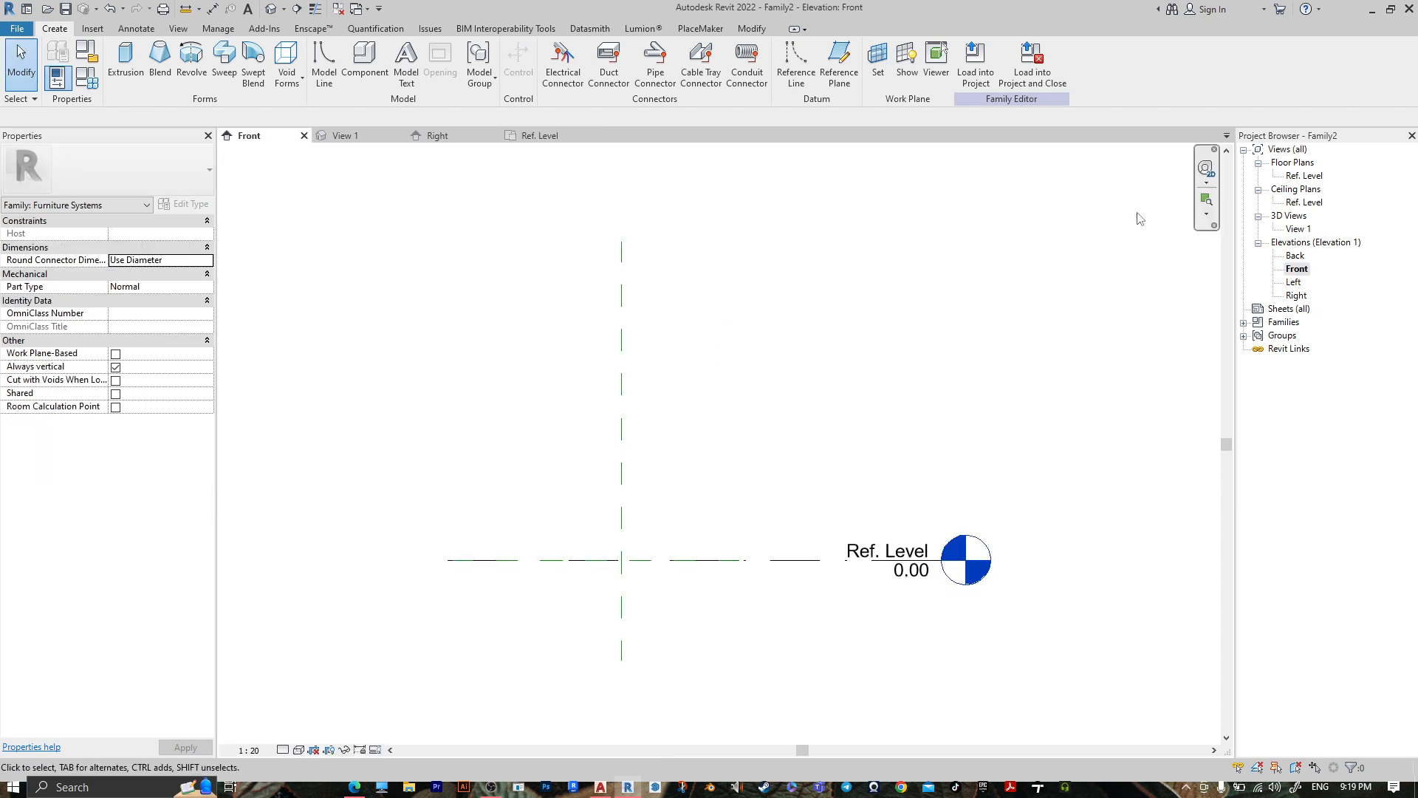
pyautogui.click(93, 29)
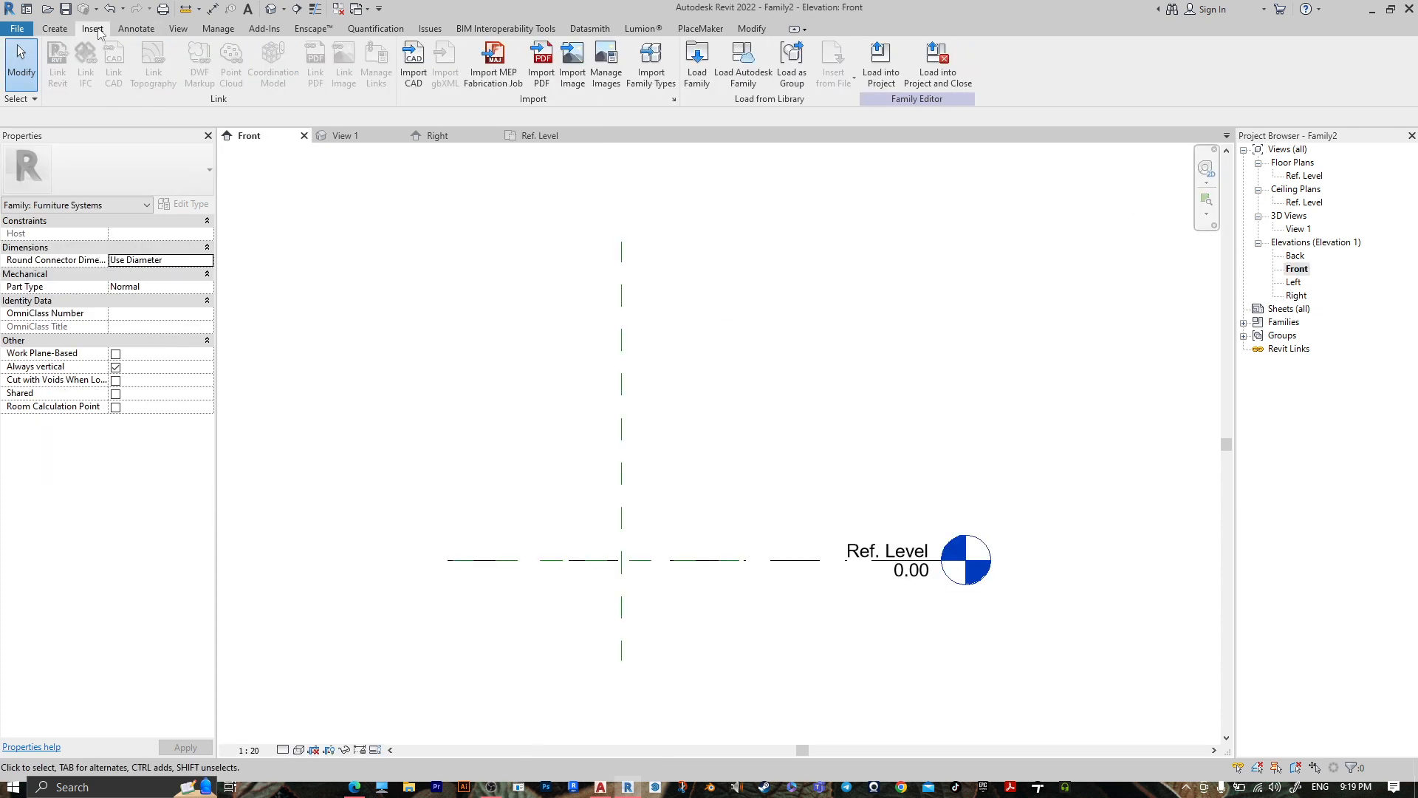
pyautogui.click(413, 72)
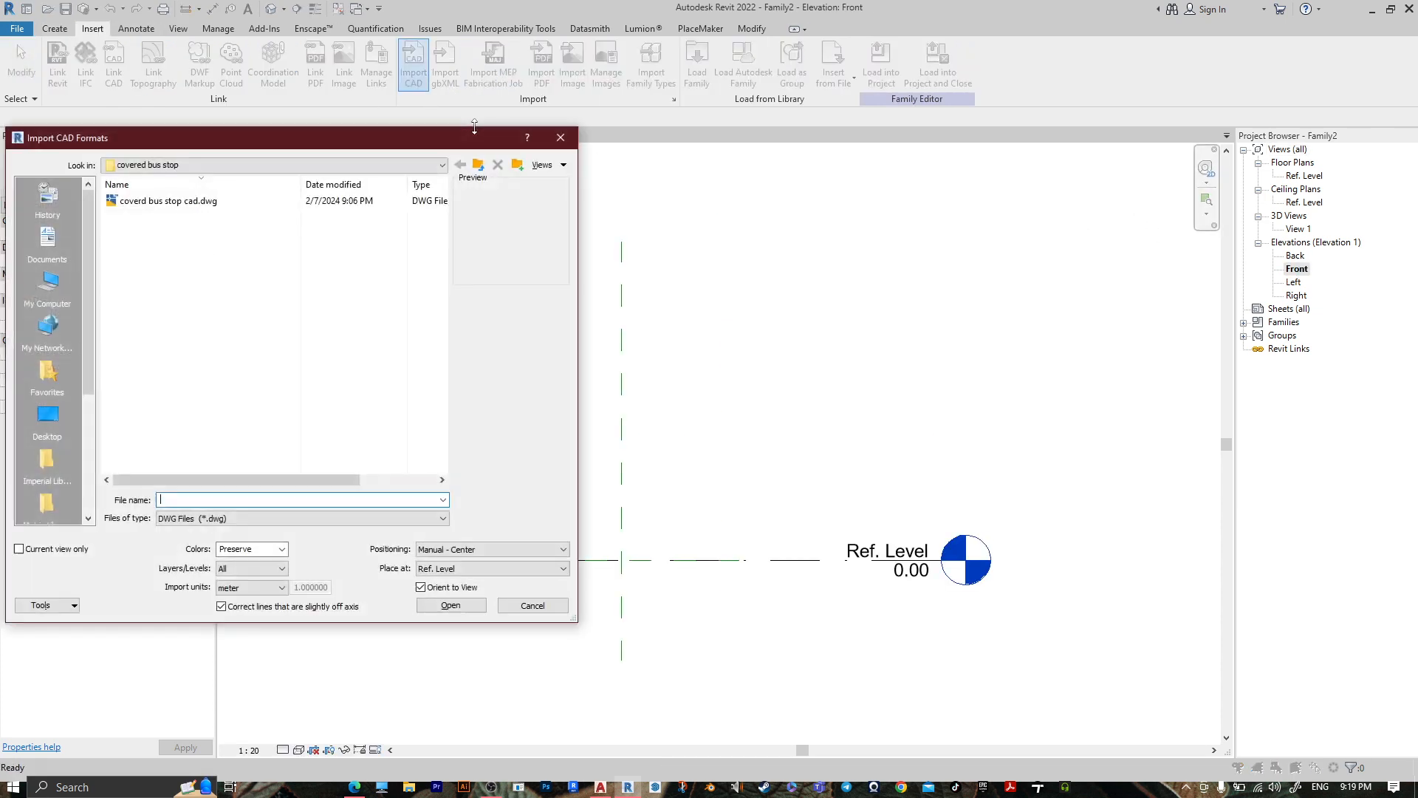
pyautogui.click(144, 202)
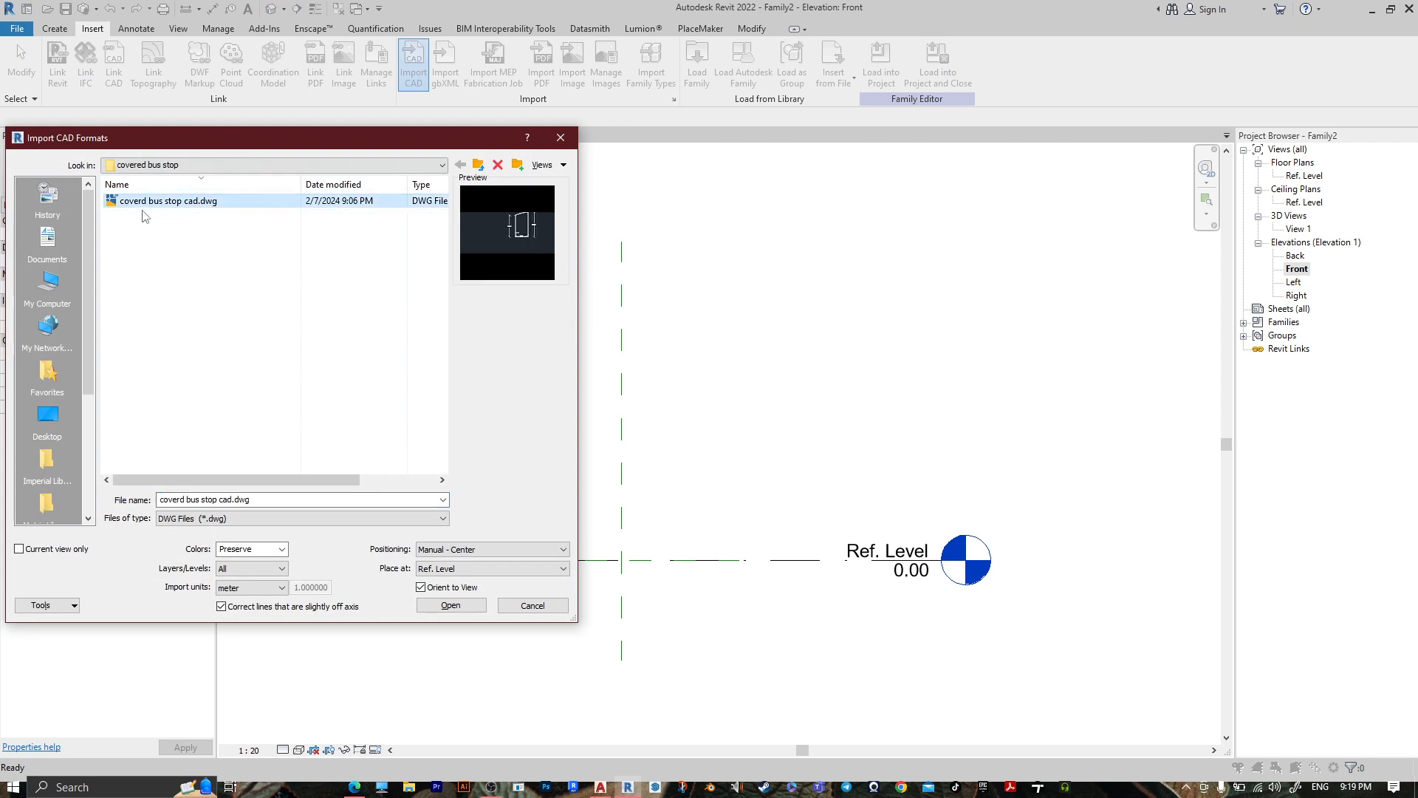
pyautogui.click(234, 591)
pyautogui.click(244, 634)
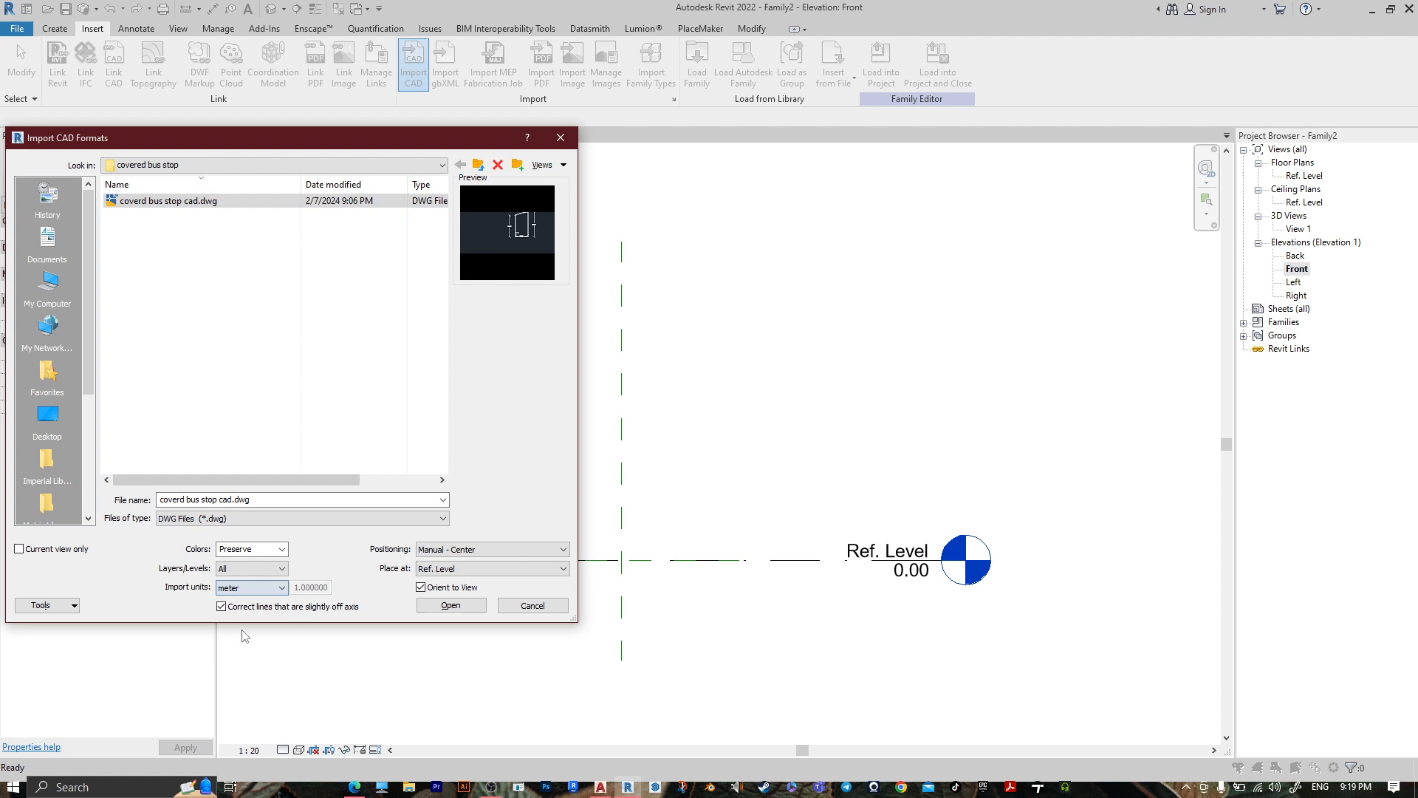
pyautogui.click(472, 551)
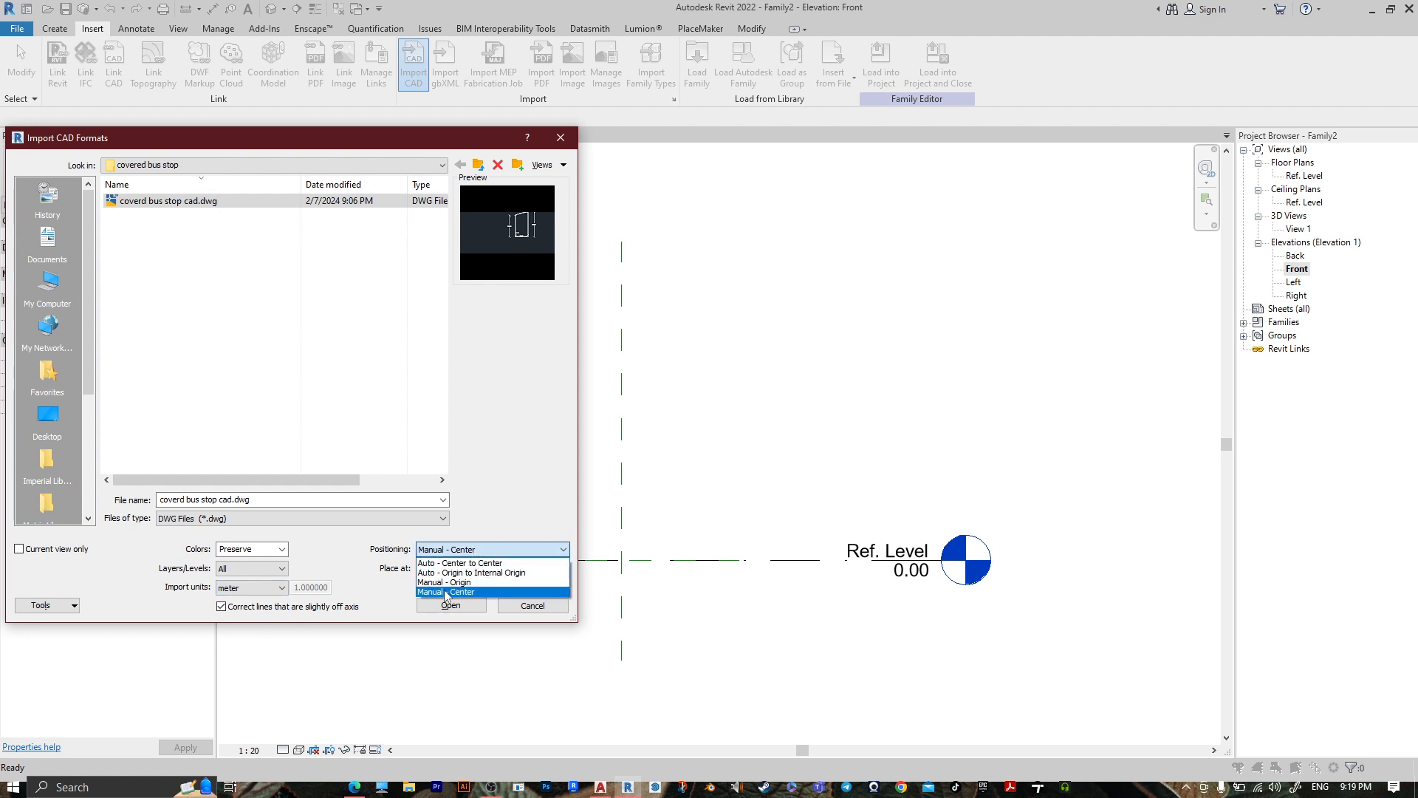
pyautogui.click(446, 593)
pyautogui.click(450, 606)
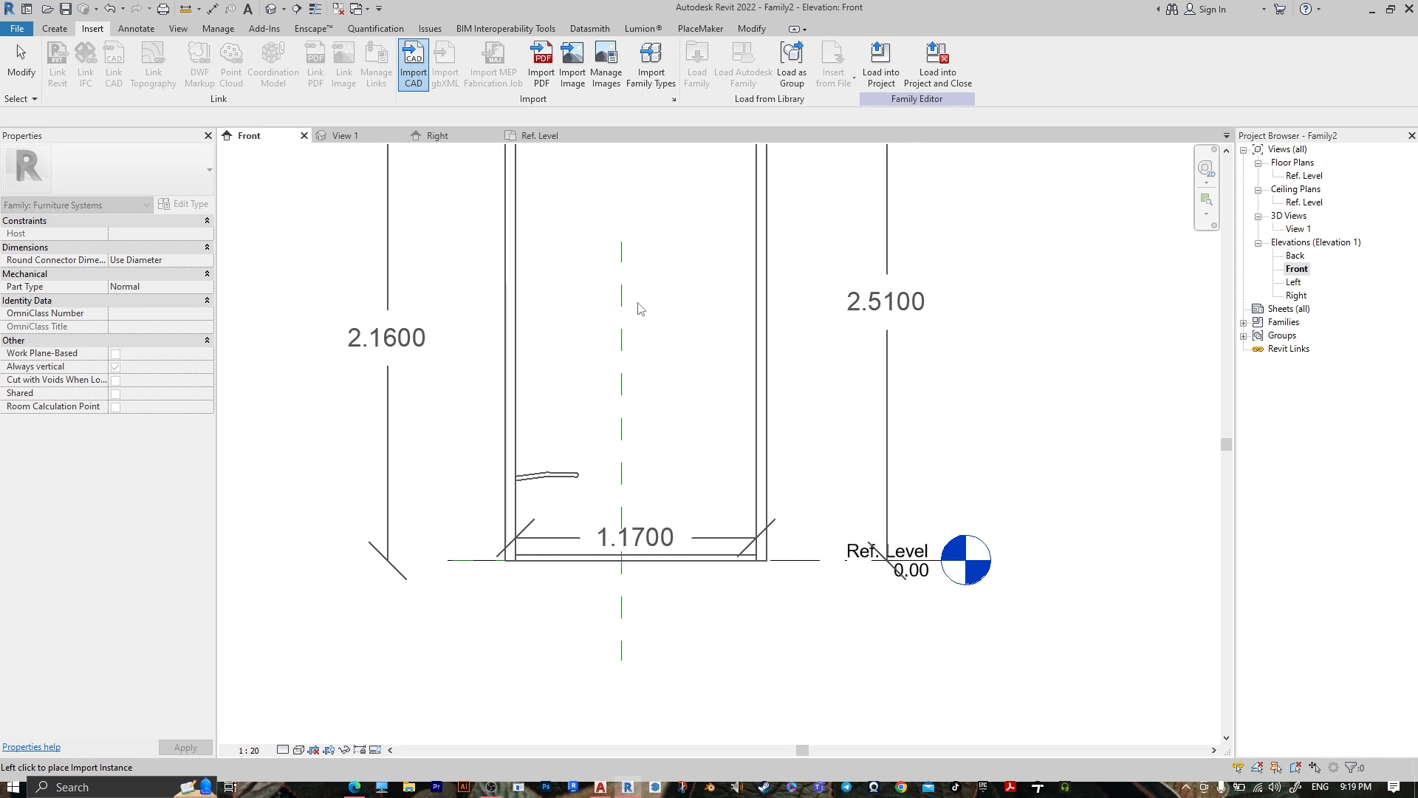
pyautogui.click(641, 292)
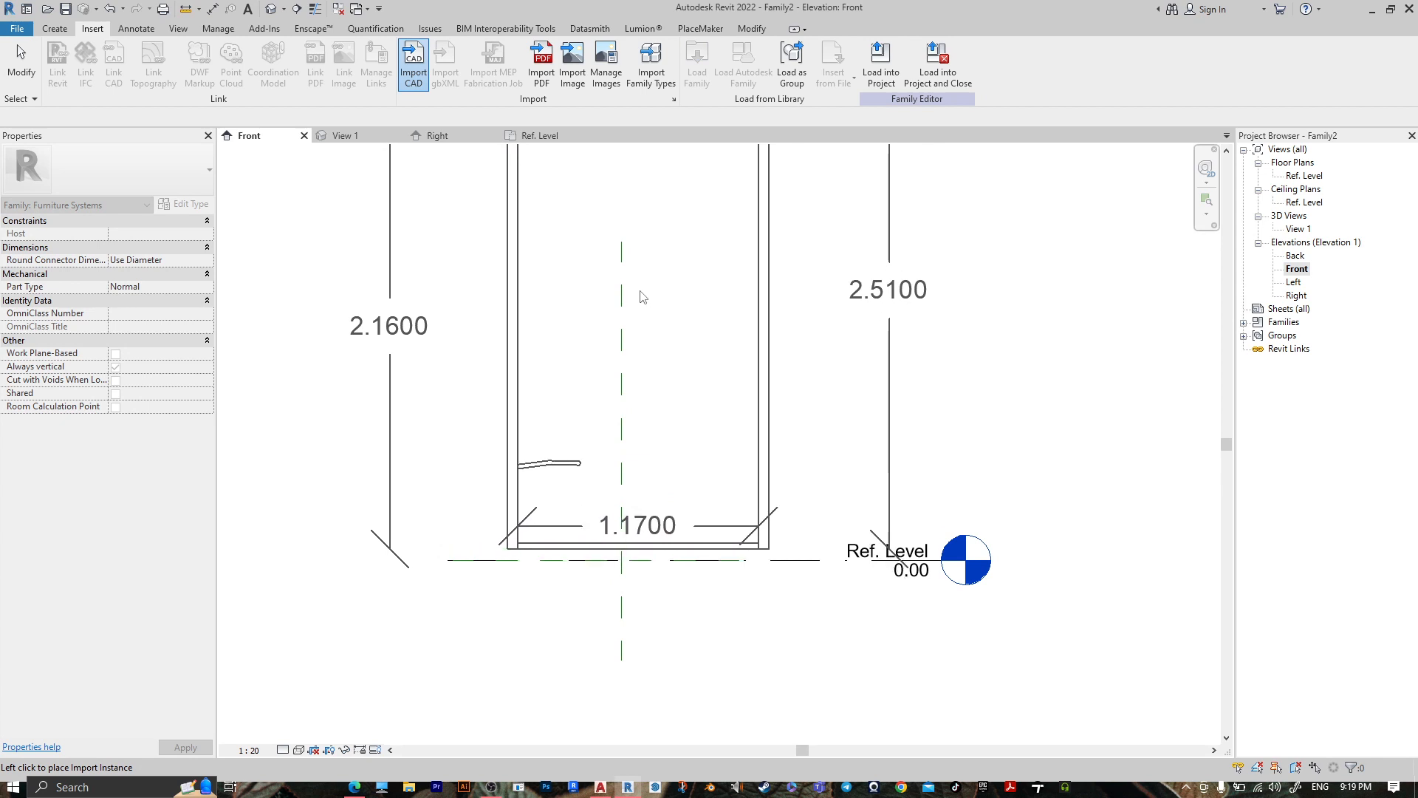
# Set the Front view scale to 1:1 and move the imported drawing by its lower-left post corner so its base sits on the Ref. Level line.
pyautogui.click(253, 751)
pyautogui.click(251, 538)
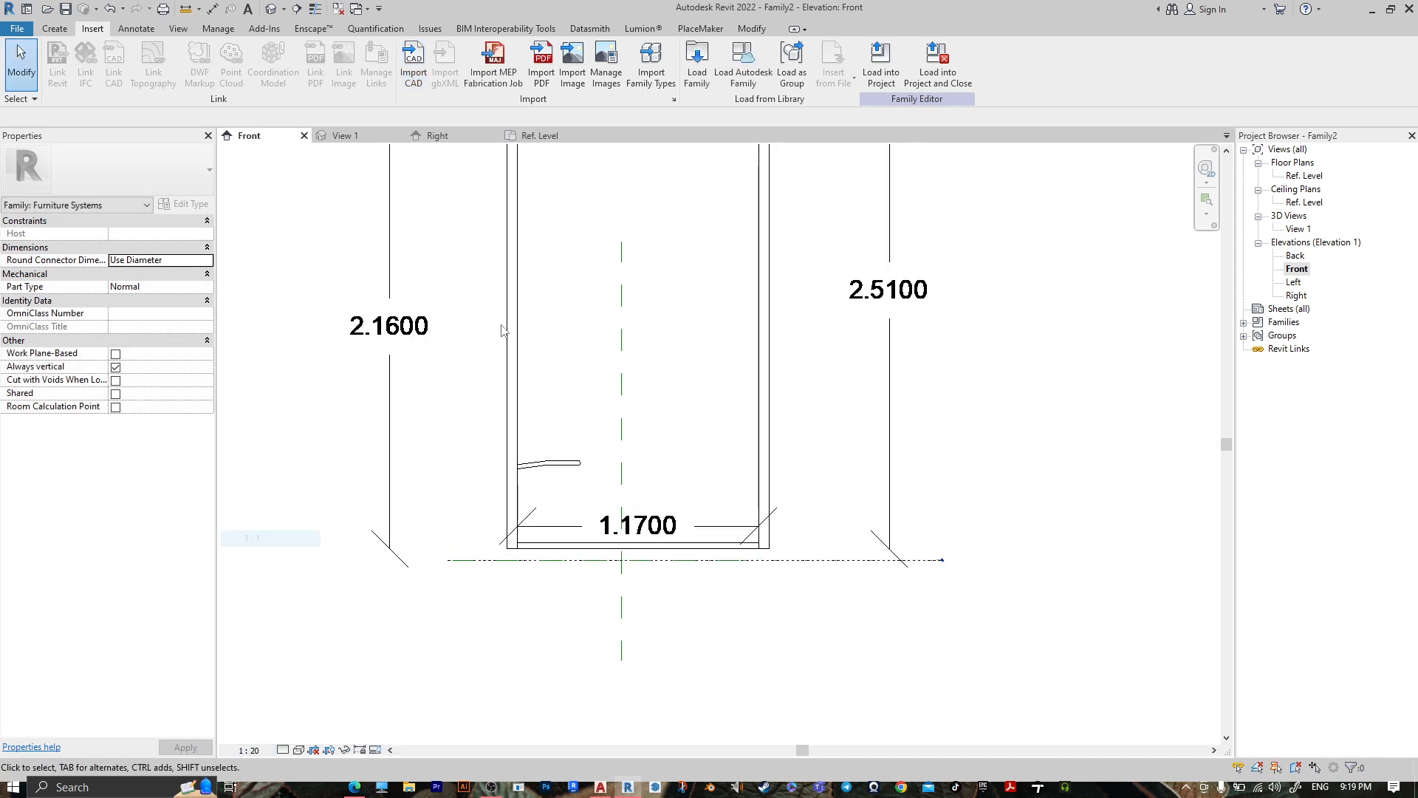
pyautogui.click(544, 507)
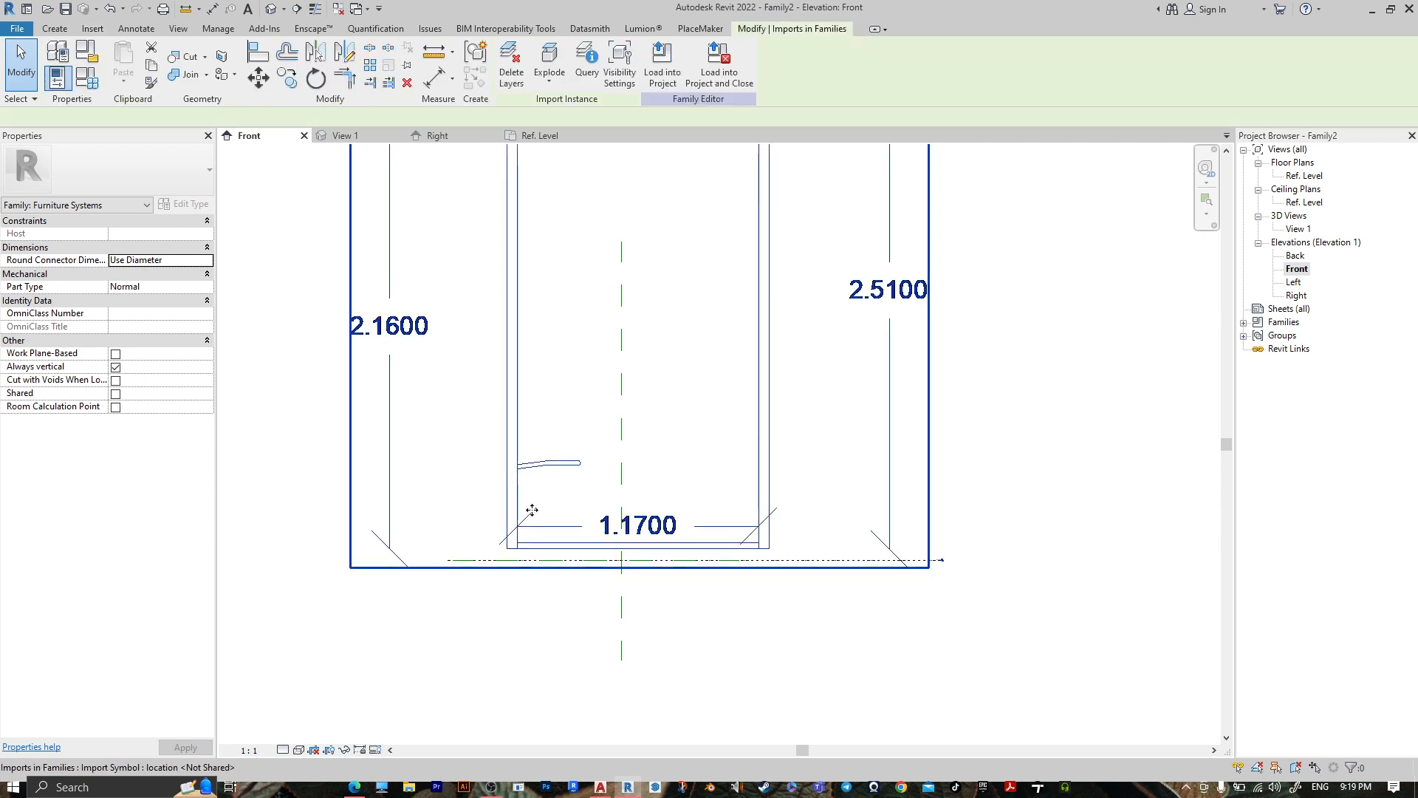
pyautogui.click(262, 83)
pyautogui.scroll(5, 540, 591)
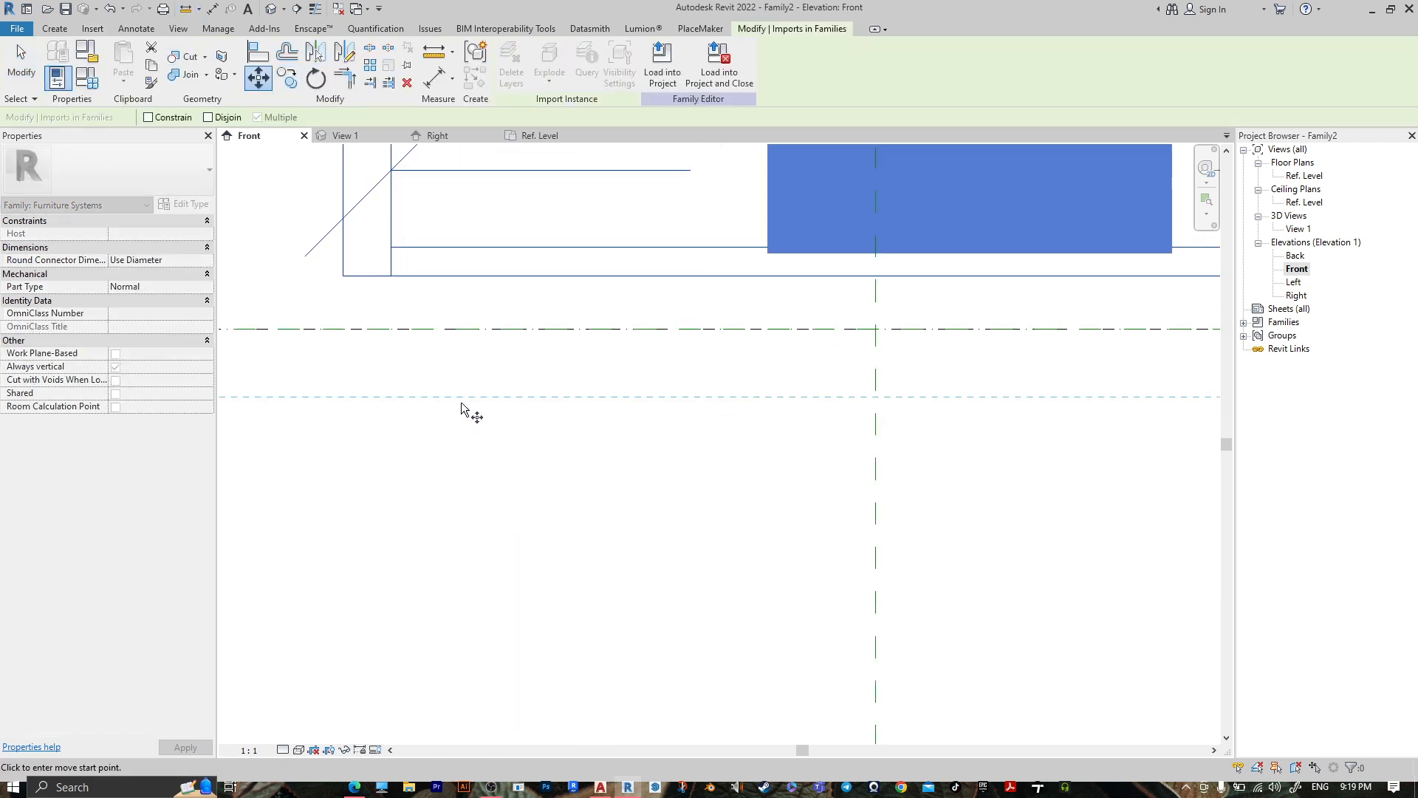
pyautogui.click(343, 275)
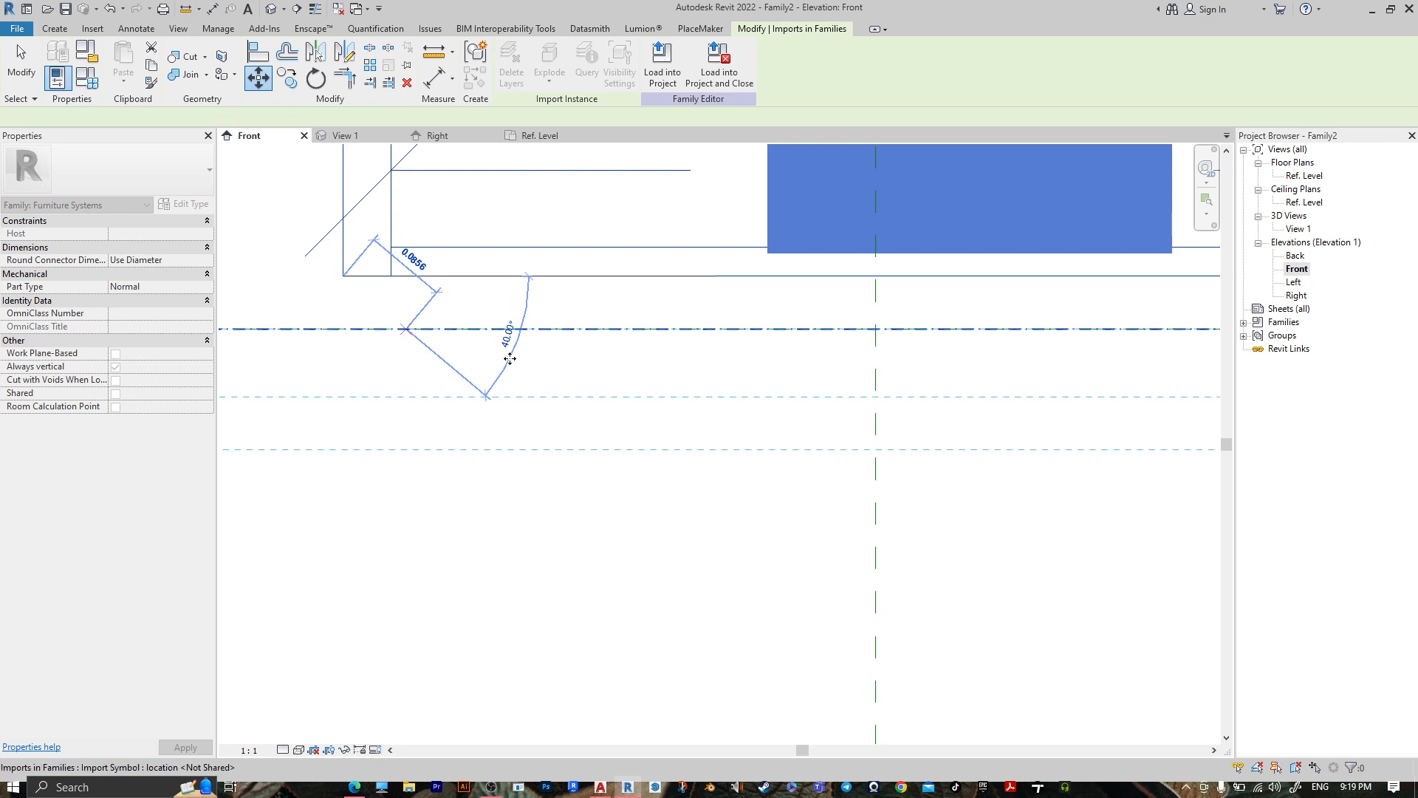
pyautogui.click(406, 328)
pyautogui.scroll(-5, 724, 551)
pyautogui.click(950, 348)
pyautogui.moveTo(970, 298); pyautogui.dragTo(961, 394, button='middle')
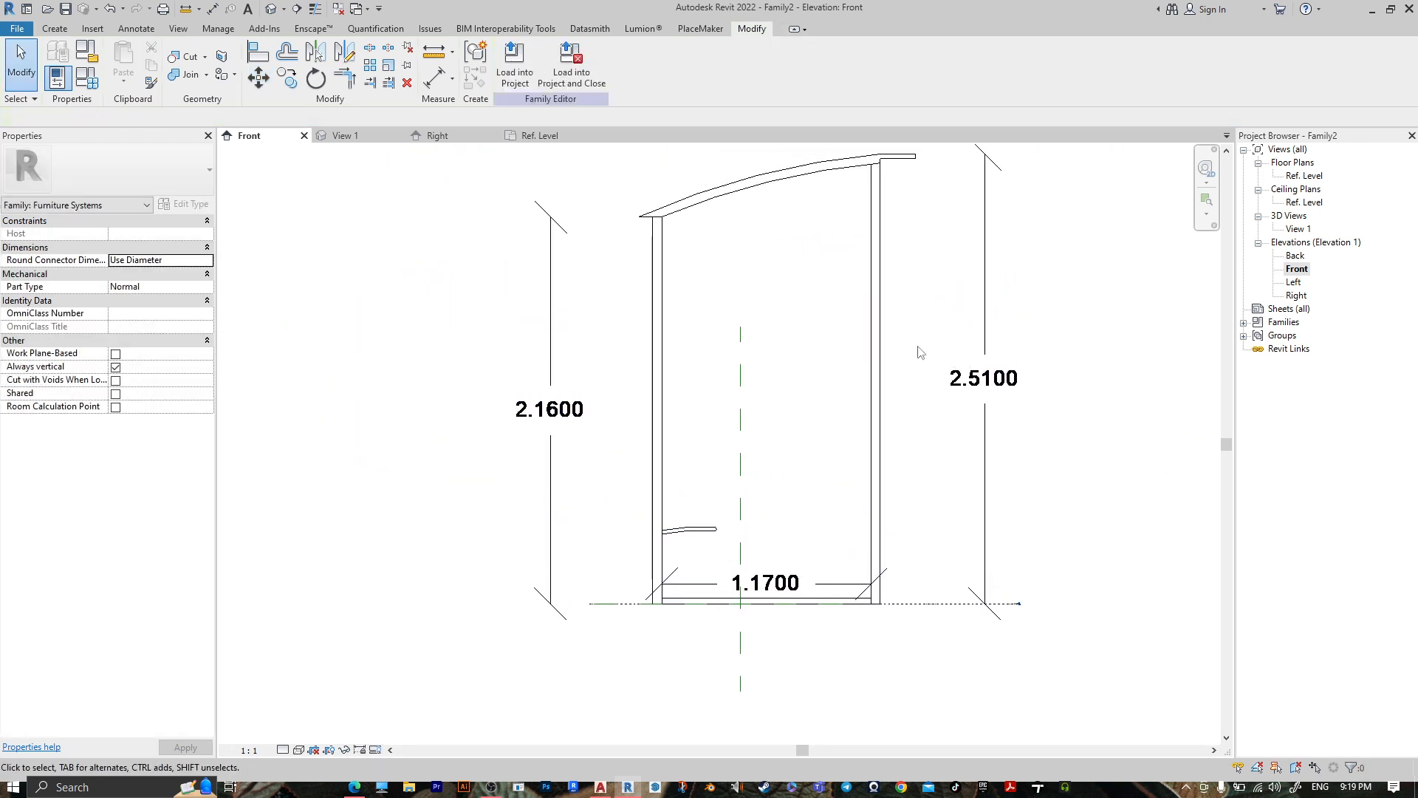
# Create an extrusion from a rectangle traced over the shelter's left post, with the extrusion end set to 2 m.
pyautogui.click(54, 28)
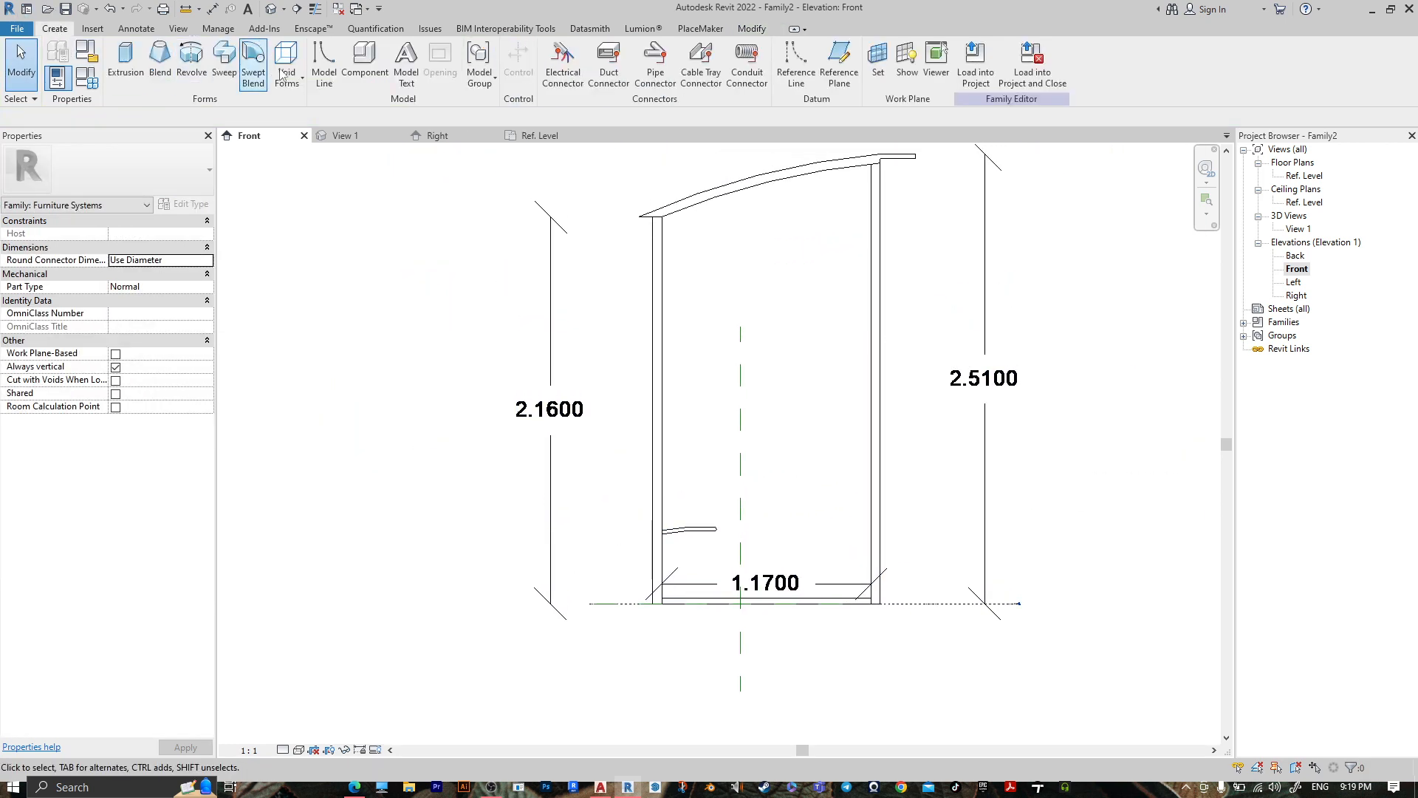
pyautogui.click(127, 65)
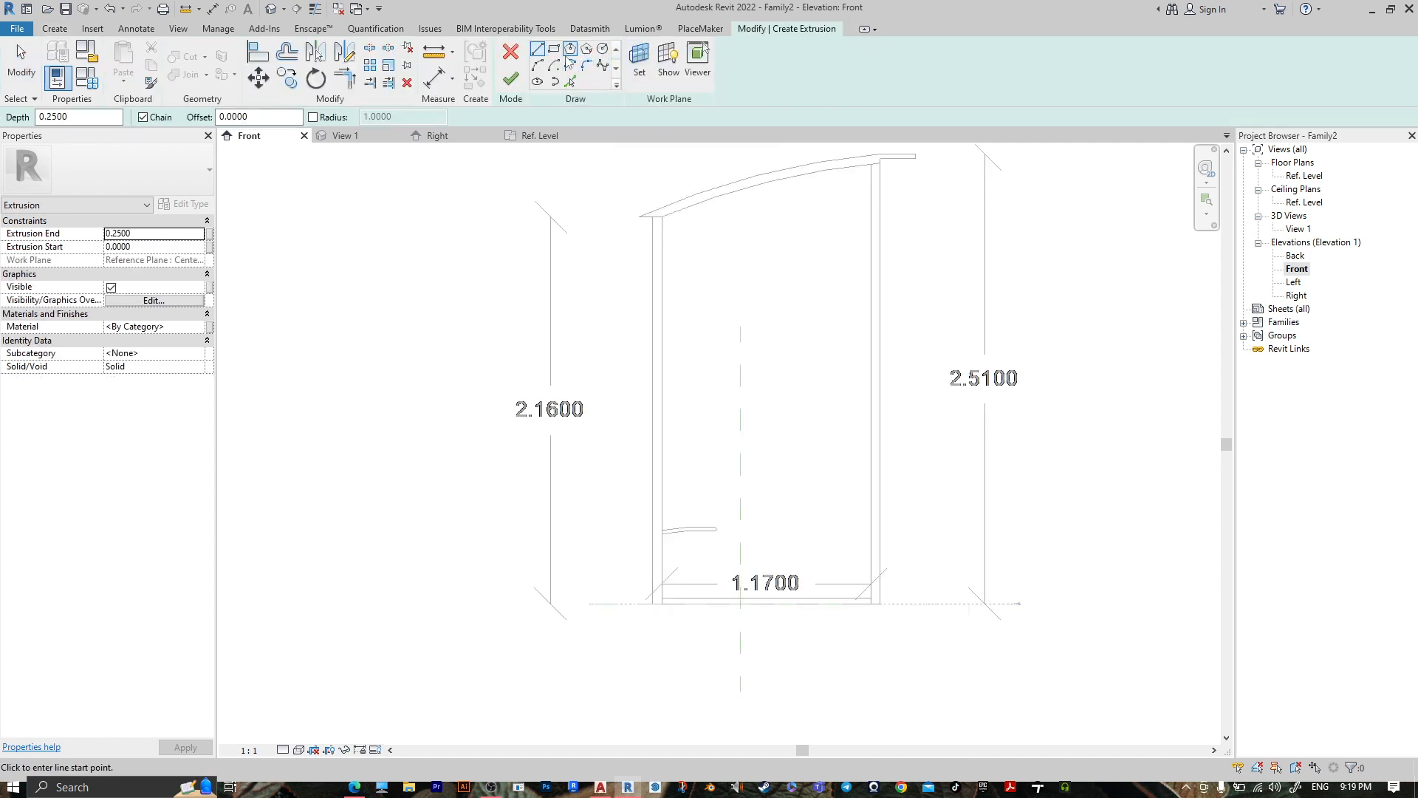
pyautogui.click(554, 50)
pyautogui.scroll(5, 675, 205)
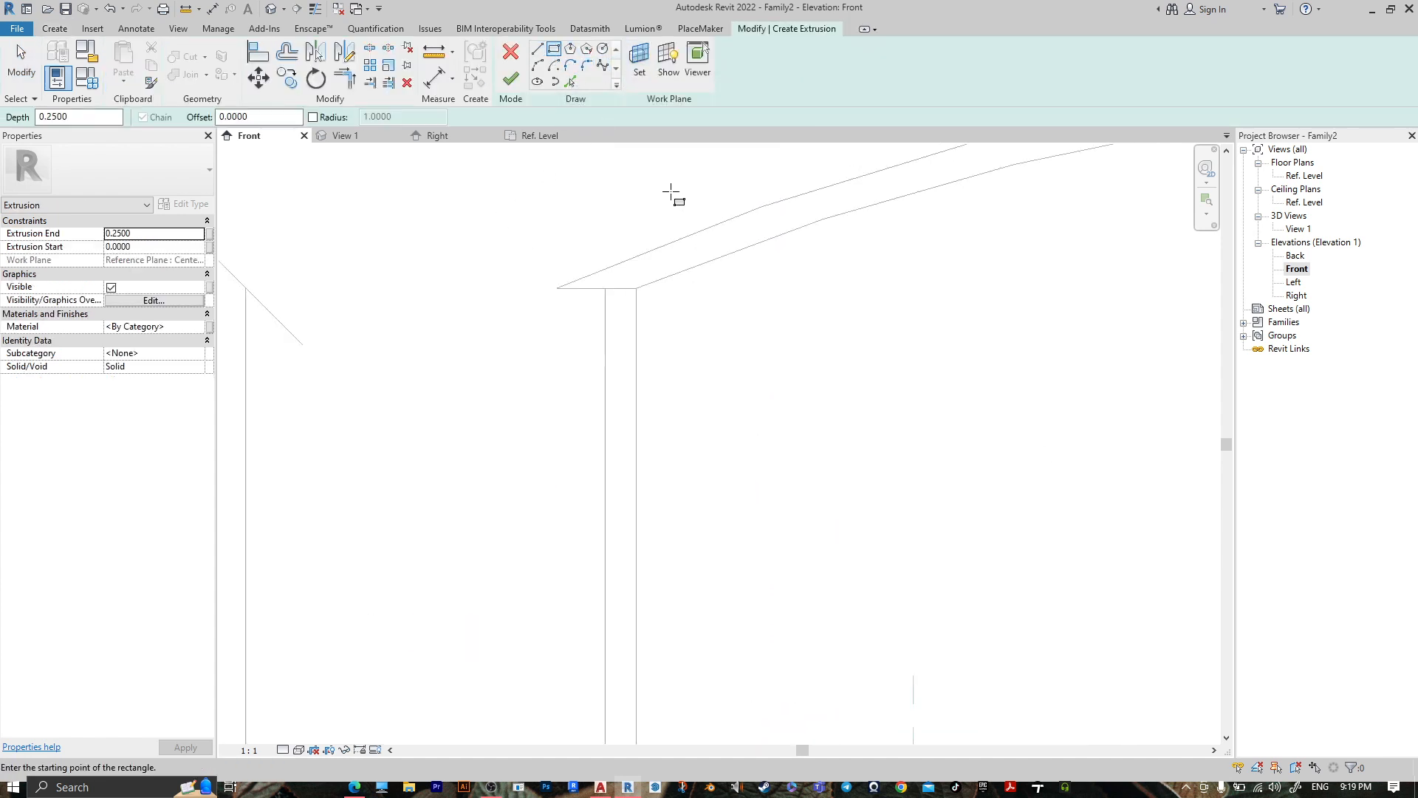
pyautogui.click(560, 350)
pyautogui.scroll(-4, 854, 488)
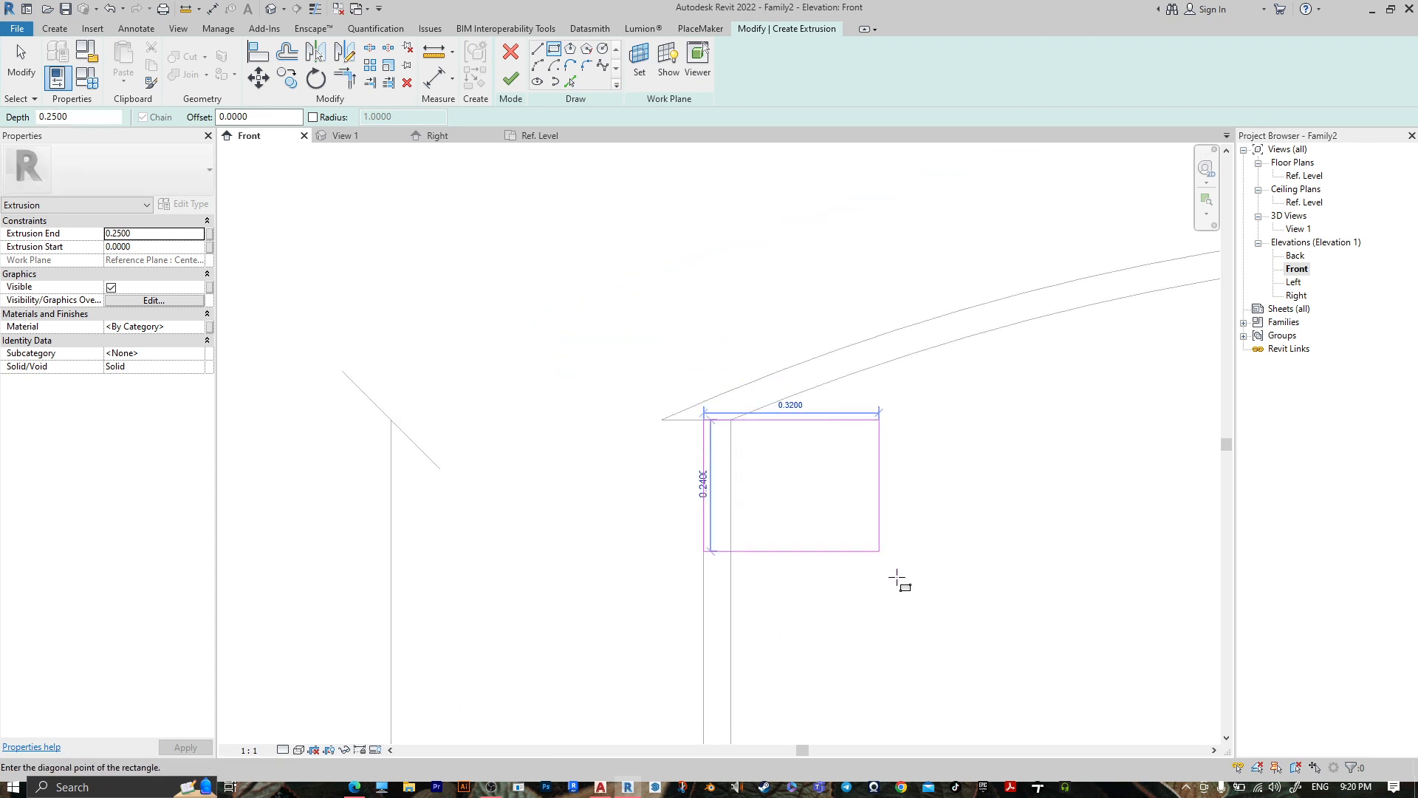
pyautogui.moveTo(920, 662); pyautogui.dragTo(842, 282, button='middle')
pyautogui.scroll(-3, 840, 314)
pyautogui.moveTo(700, 662); pyautogui.dragTo(814, 427, button='middle')
pyautogui.scroll(5, 777, 406)
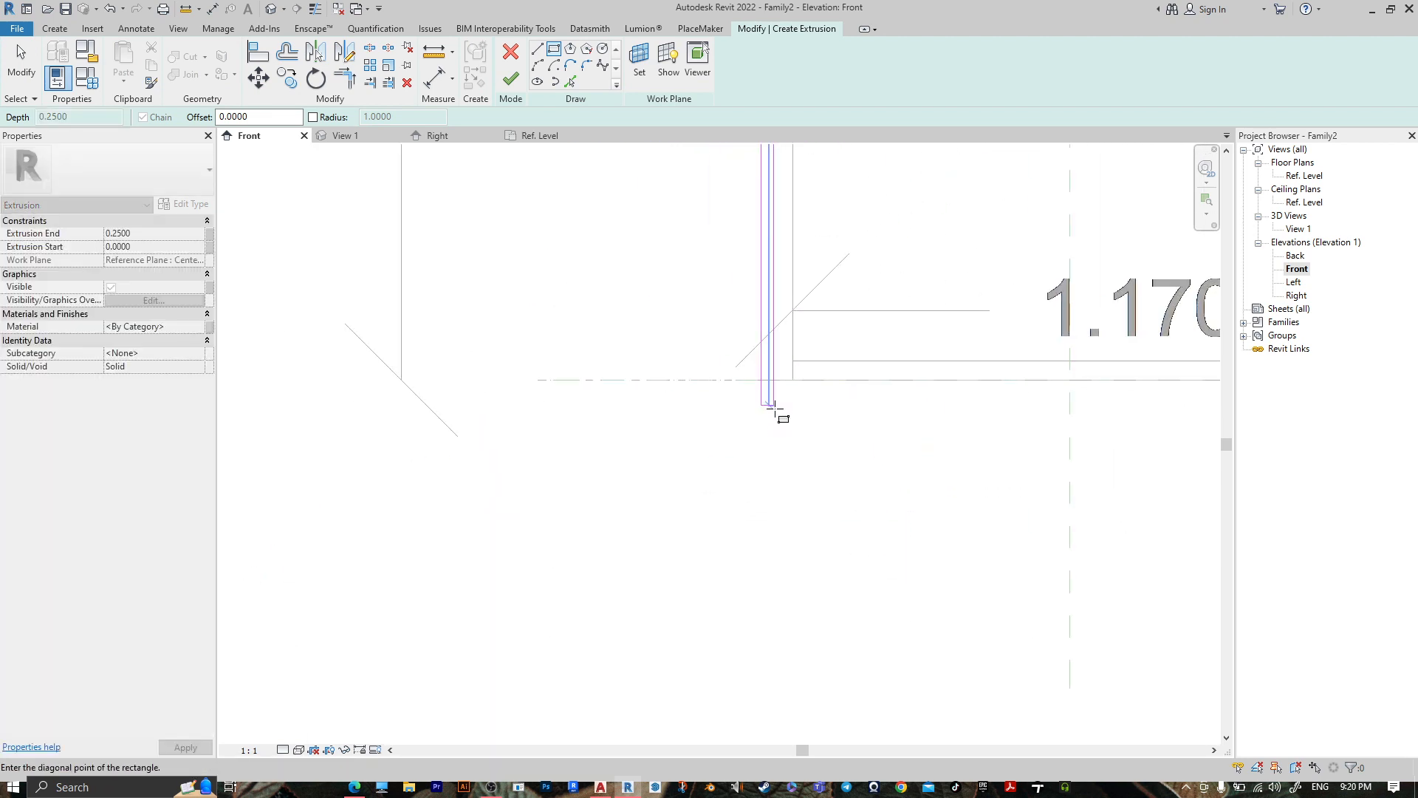
pyautogui.click(806, 362)
pyautogui.scroll(-4, 964, 387)
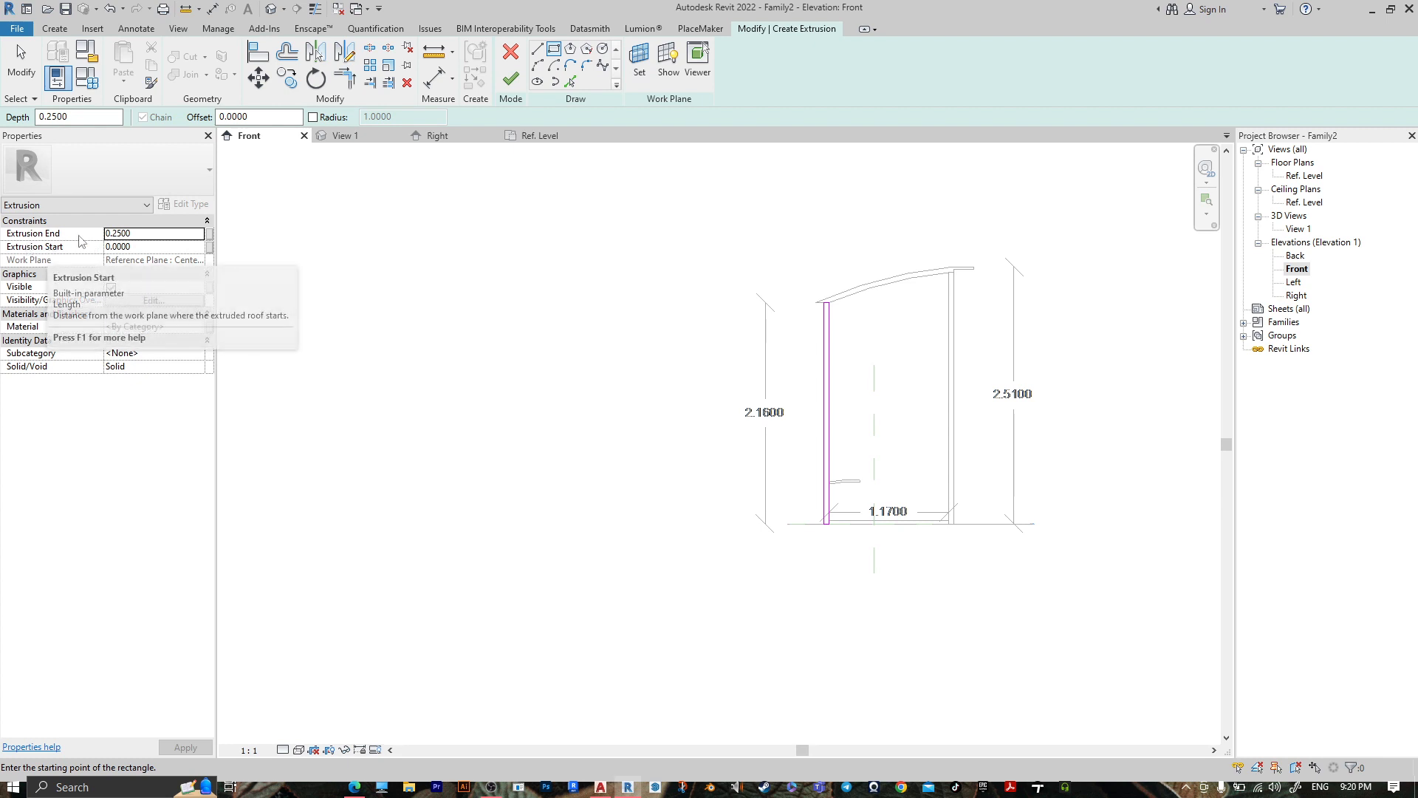
pyautogui.click(146, 235)
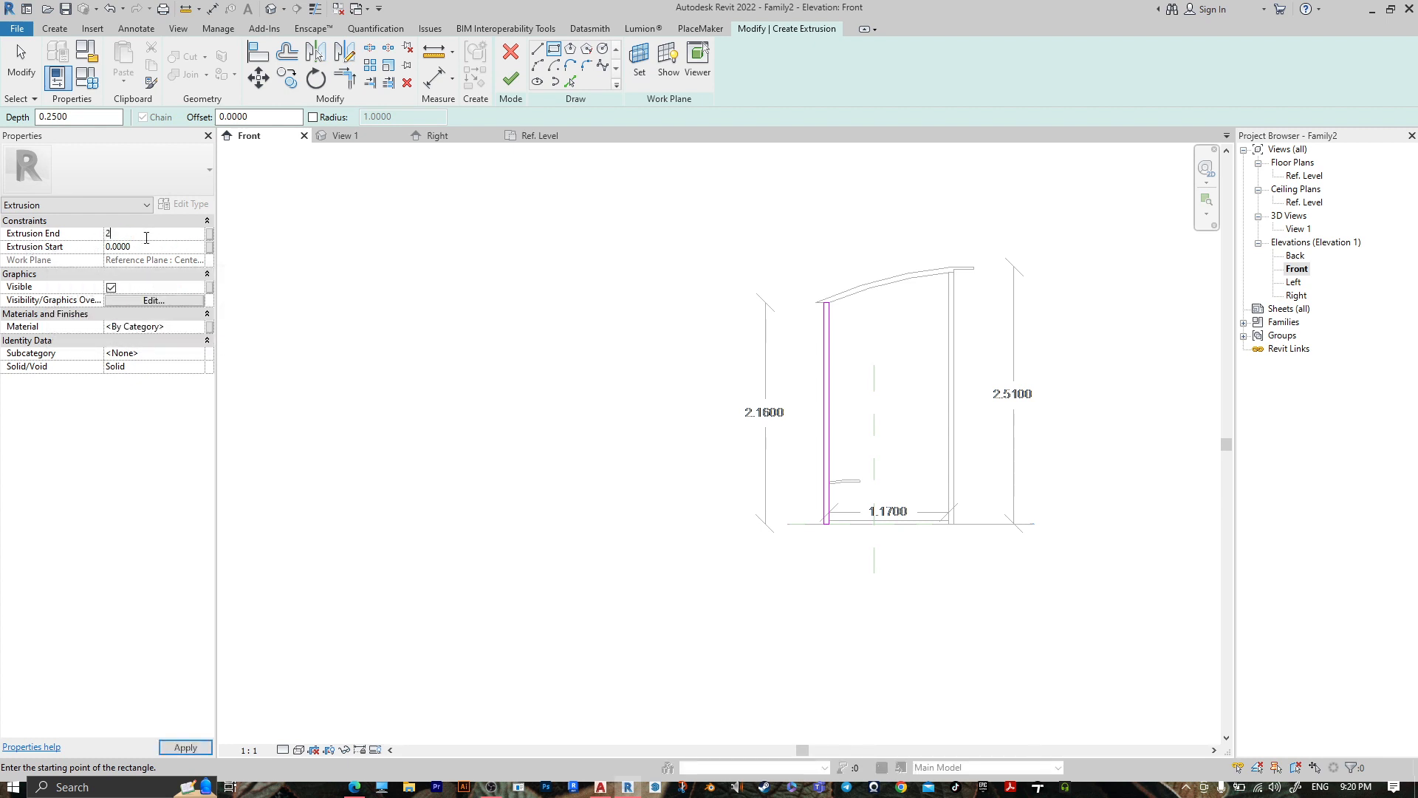
pyautogui.click(511, 78)
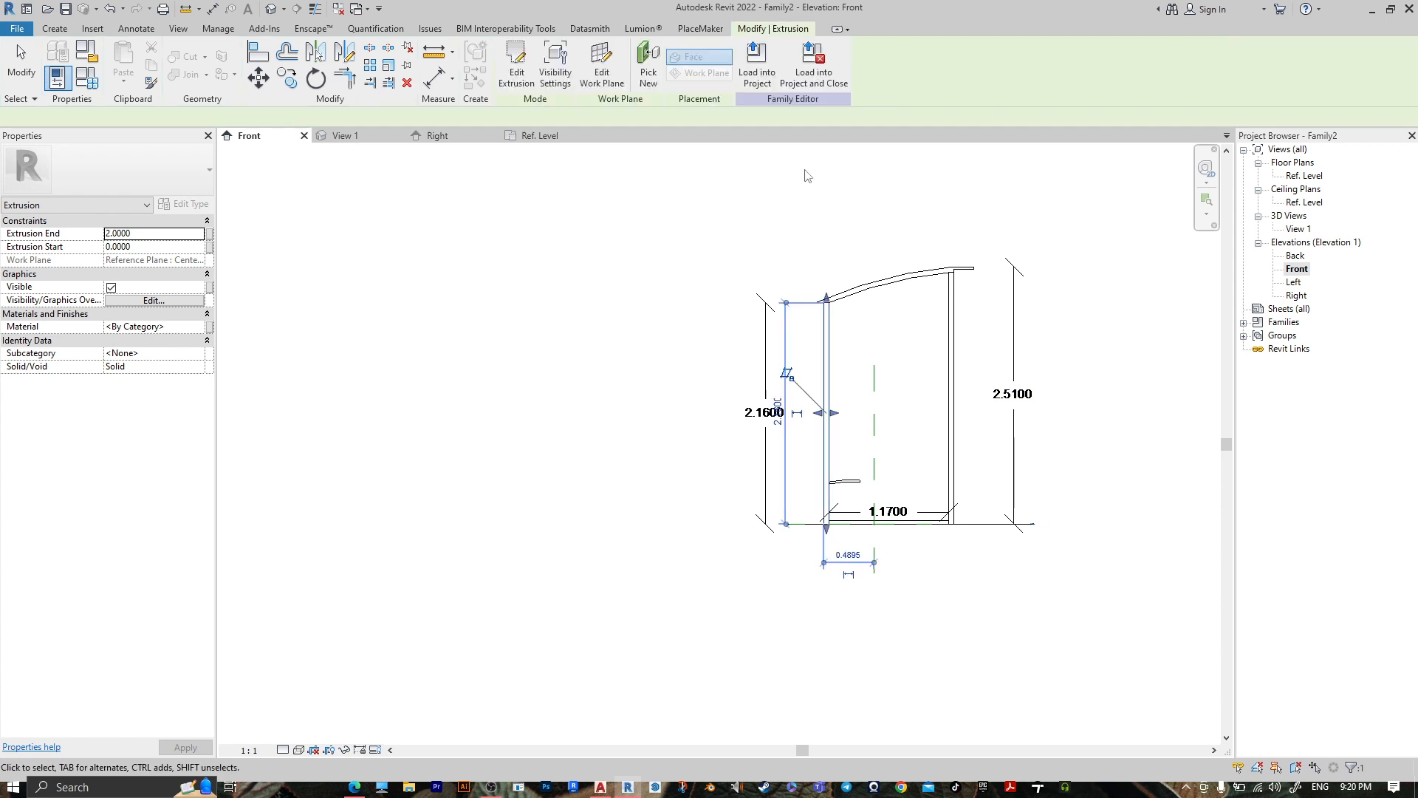
# Start a new extrusion and pick the full closed outline of the curved roof from the imported drawing as its sketch.
pyautogui.click(64, 29)
pyautogui.click(127, 65)
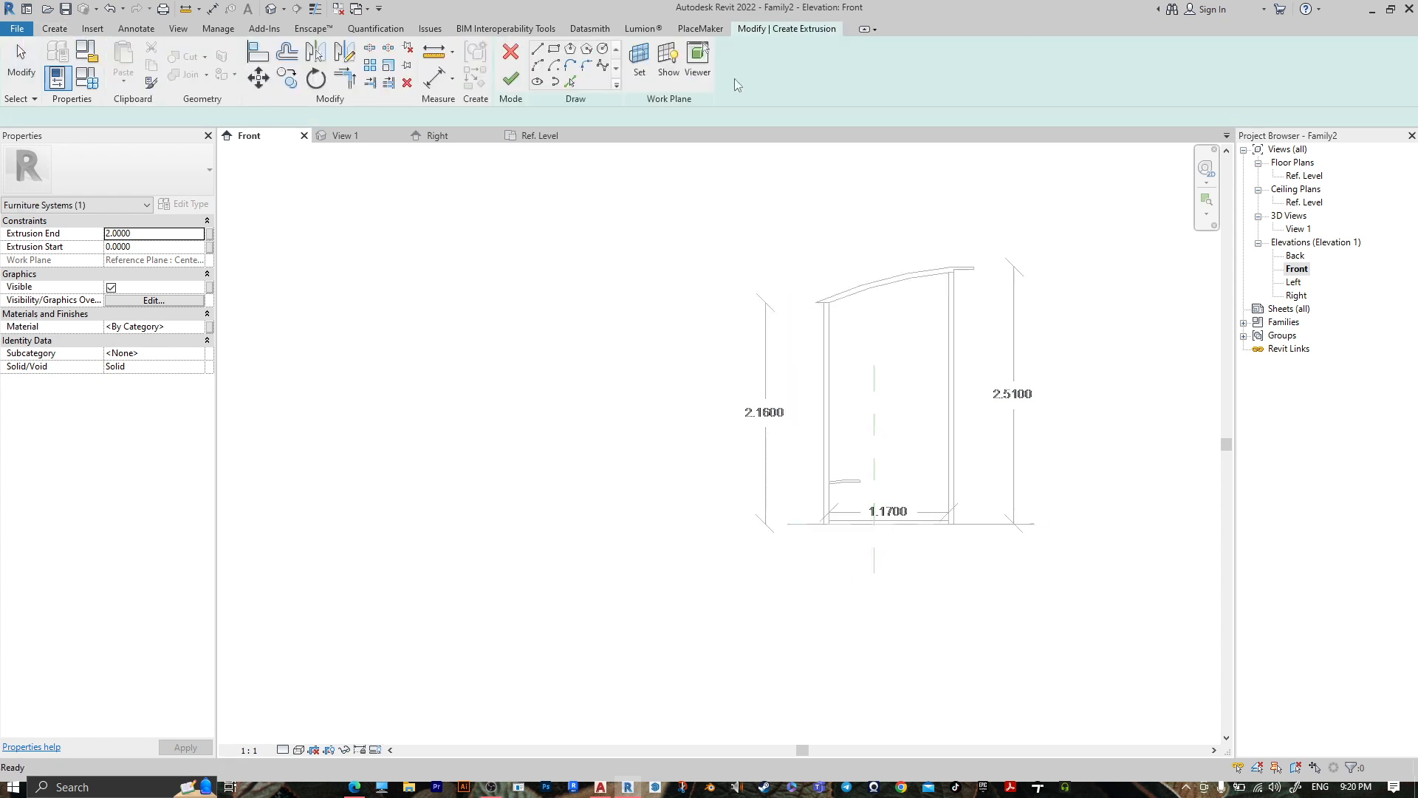
pyautogui.click(571, 82)
pyautogui.scroll(4, 912, 271)
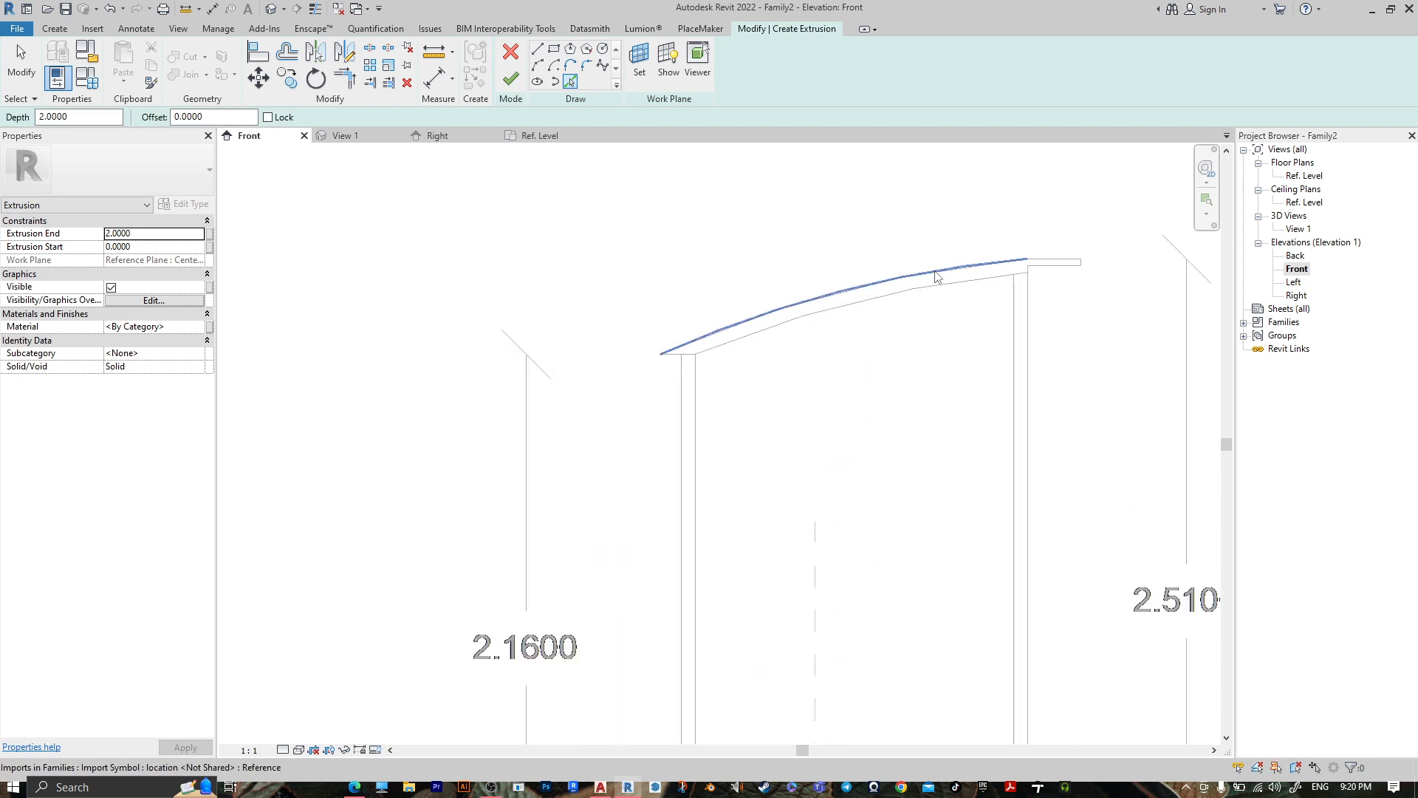
pyautogui.scroll(1, 937, 277)
pyautogui.press('Tab')
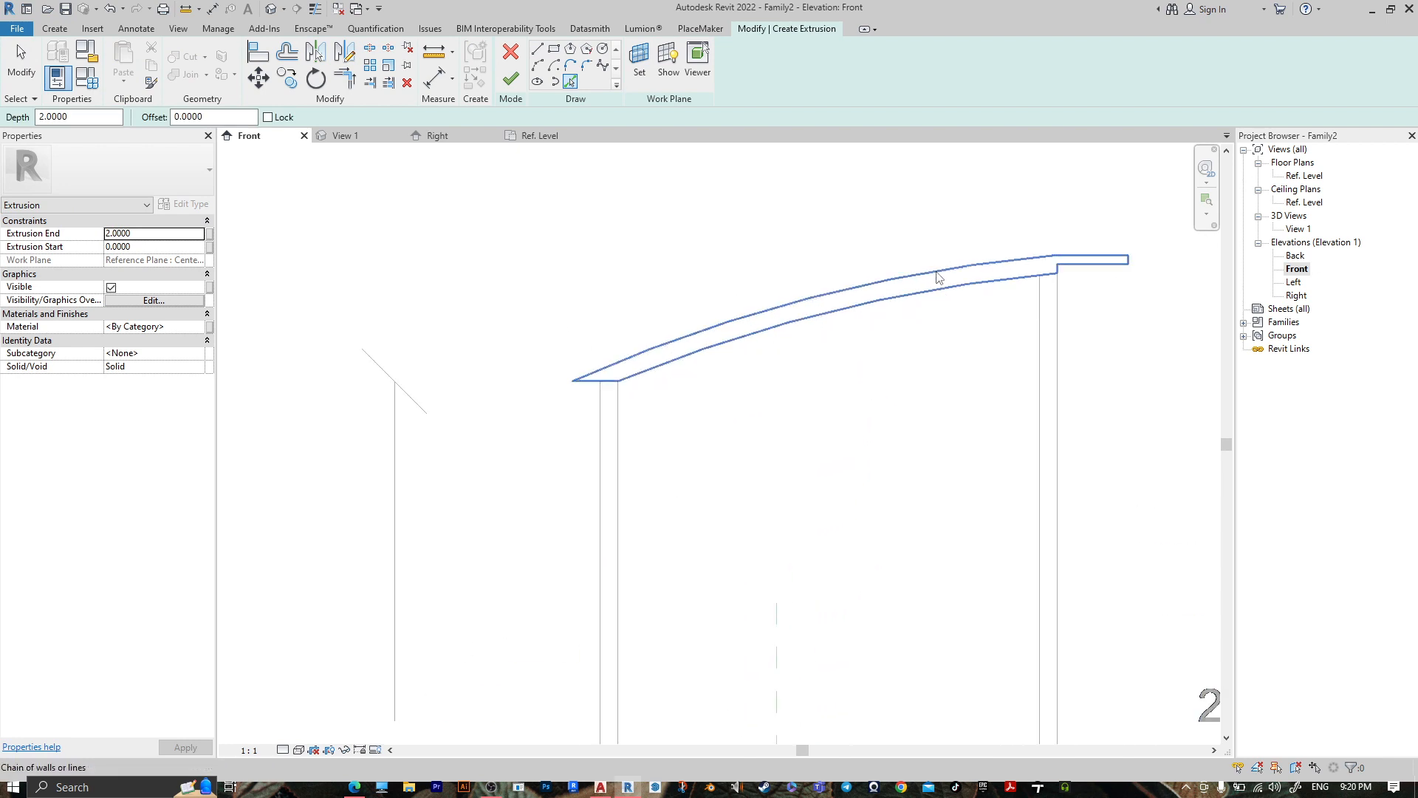
pyautogui.click(939, 277)
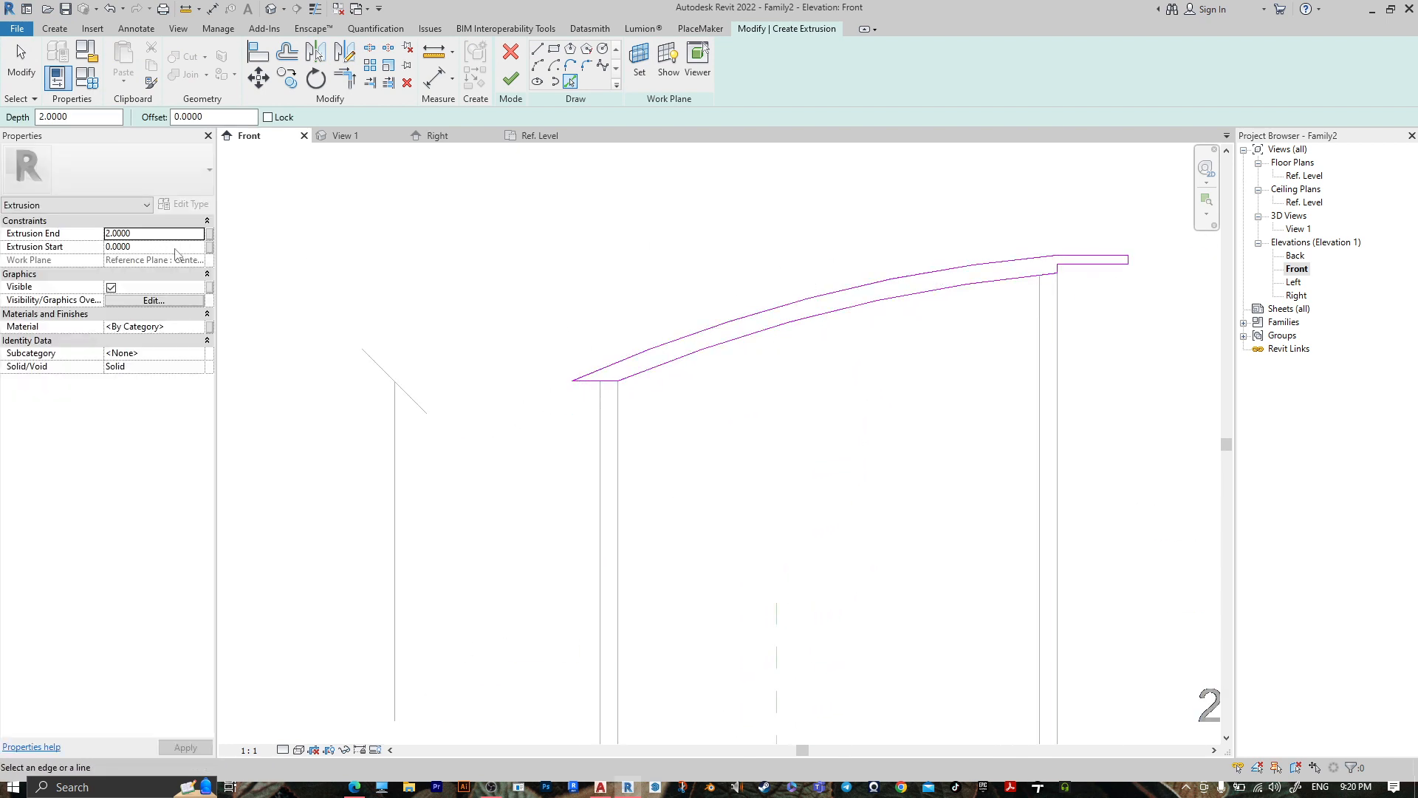
# Set the roof extrusion's start to -0.2 m and its end to 2.2 m, finish the extrusion and deselect it.
pyautogui.click(158, 246)
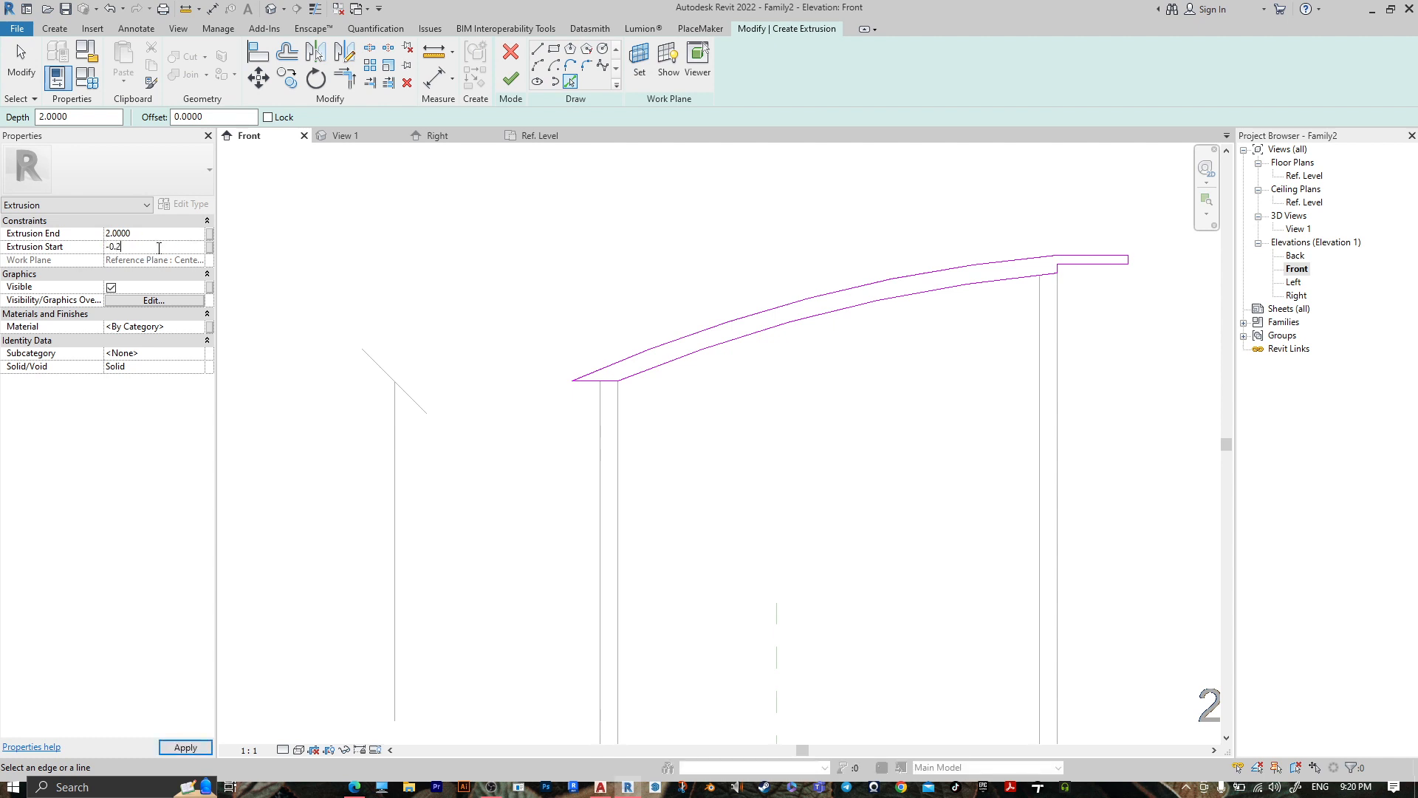
pyautogui.click(174, 223)
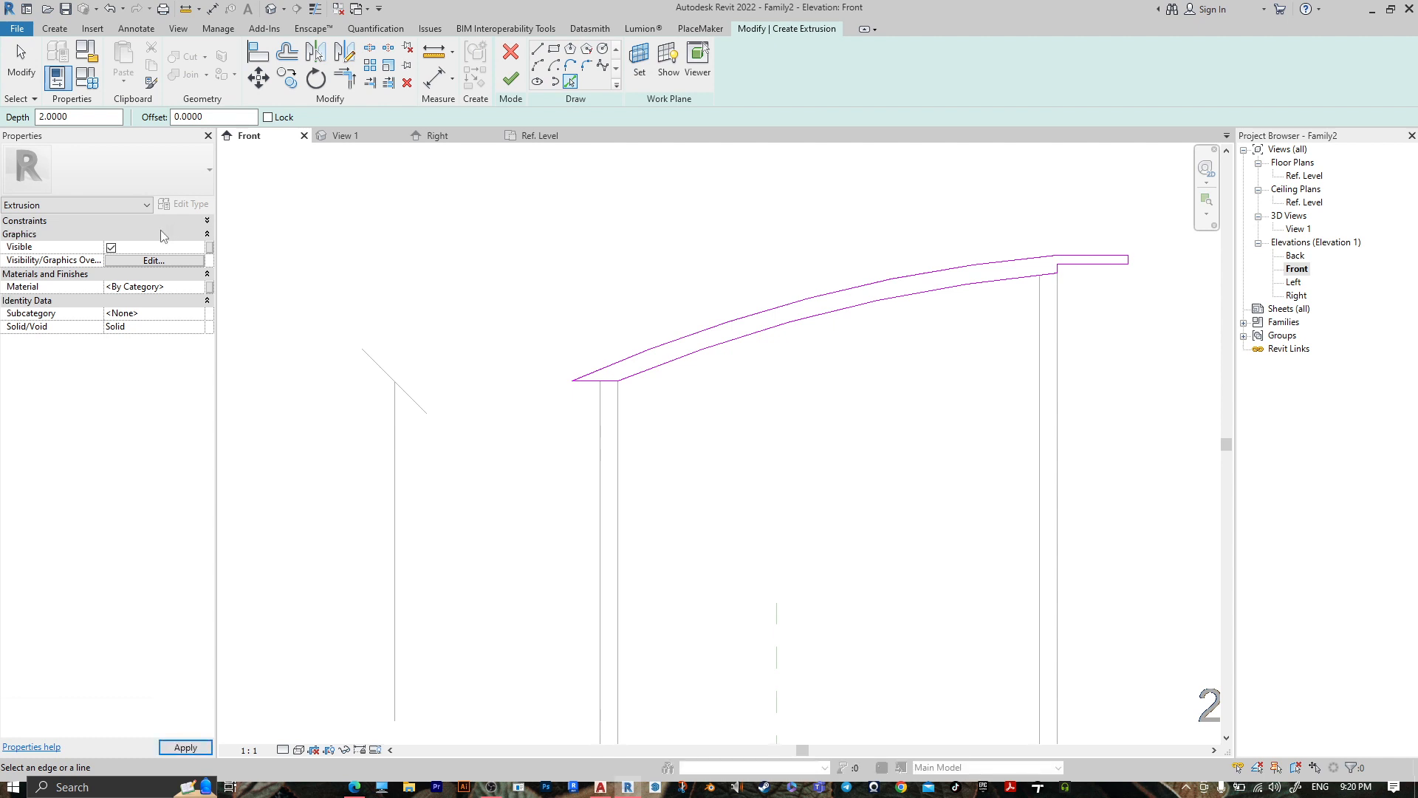
pyautogui.click(198, 222)
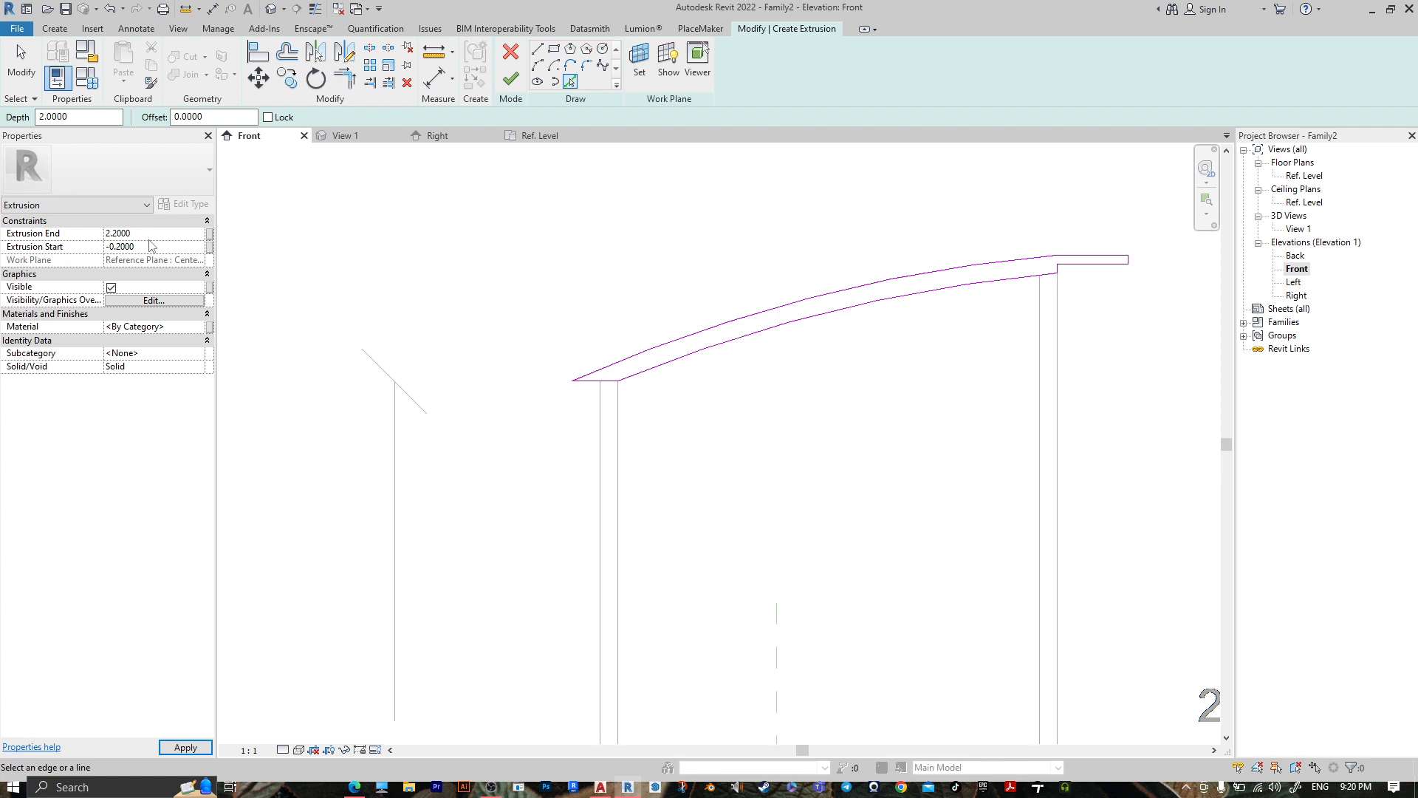
pyautogui.click(510, 79)
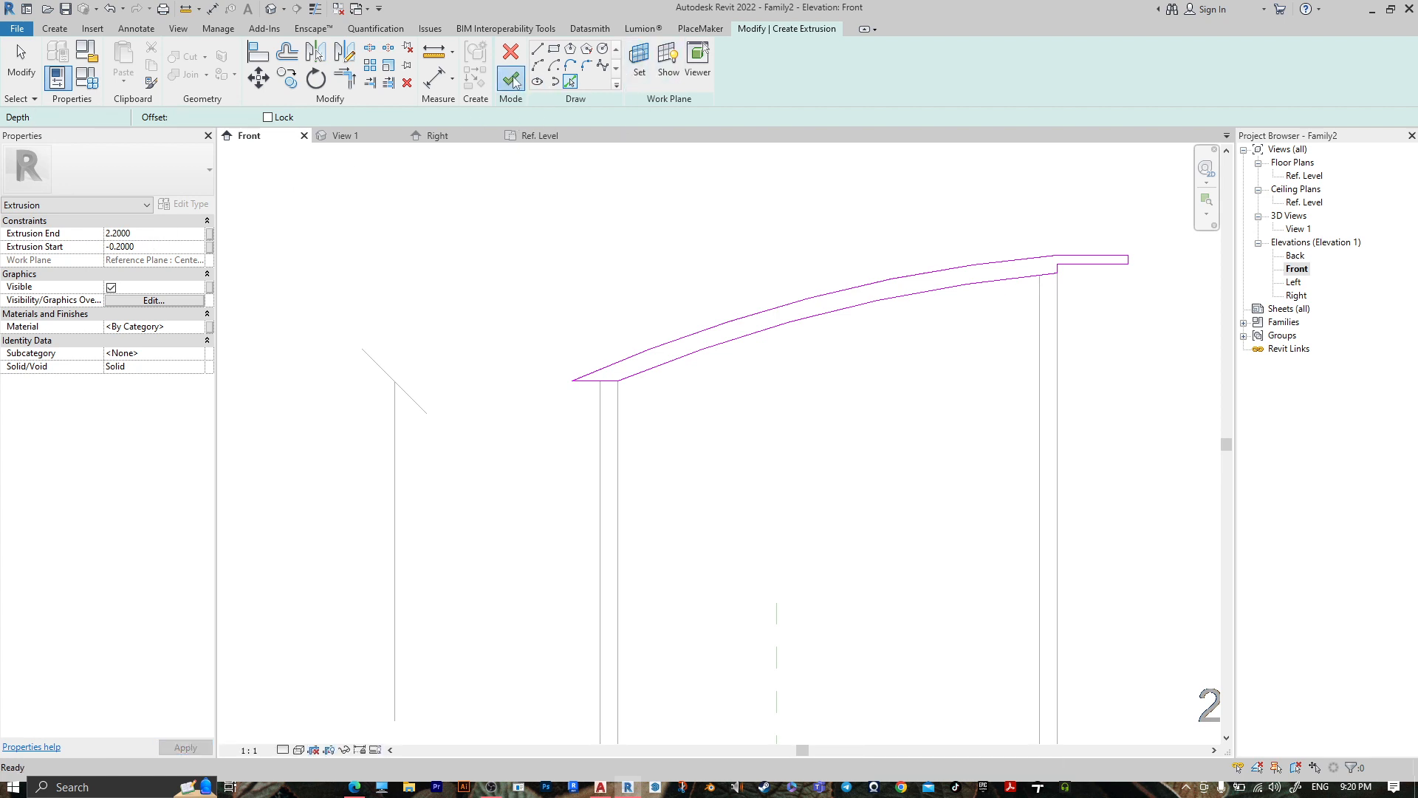
pyautogui.scroll(-4, 768, 266)
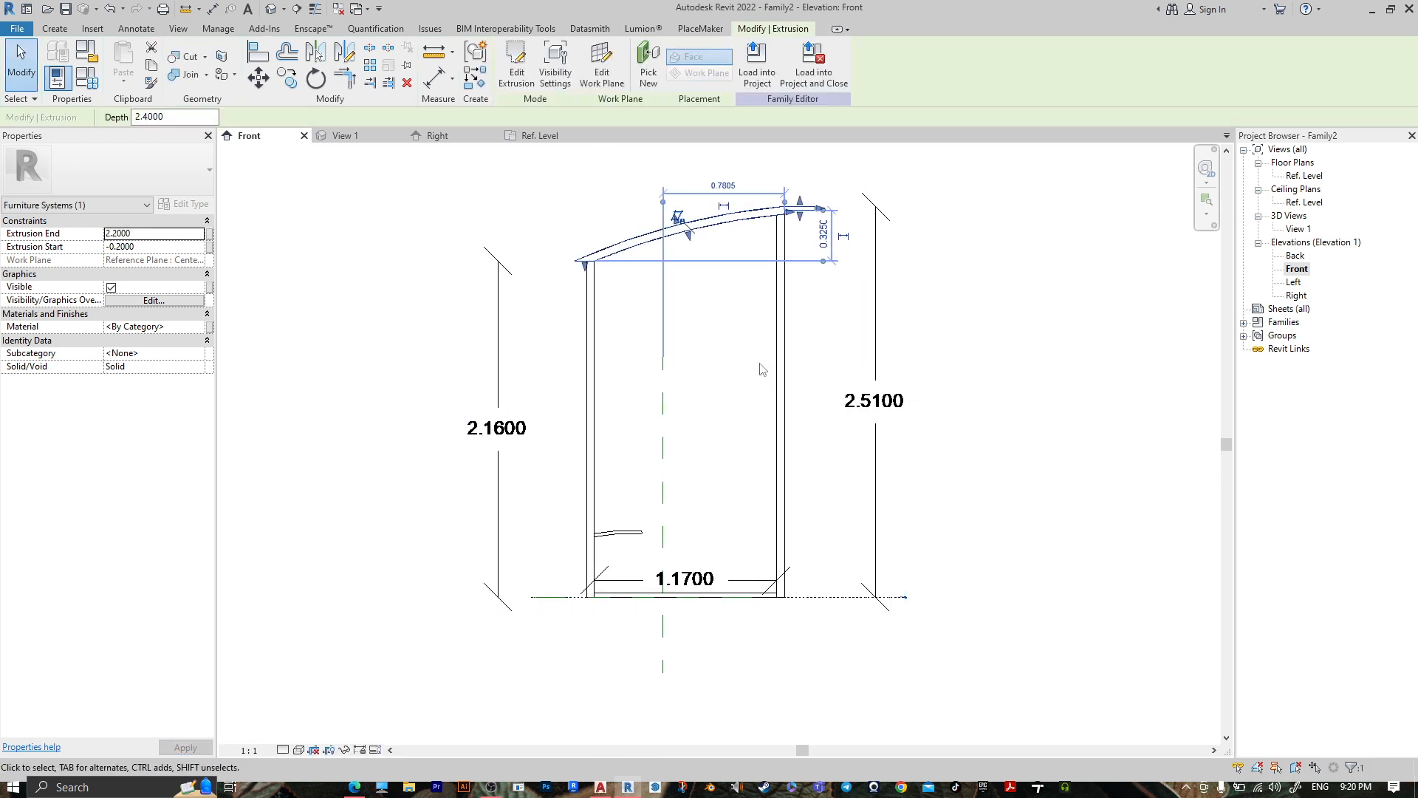
pyautogui.click(861, 230)
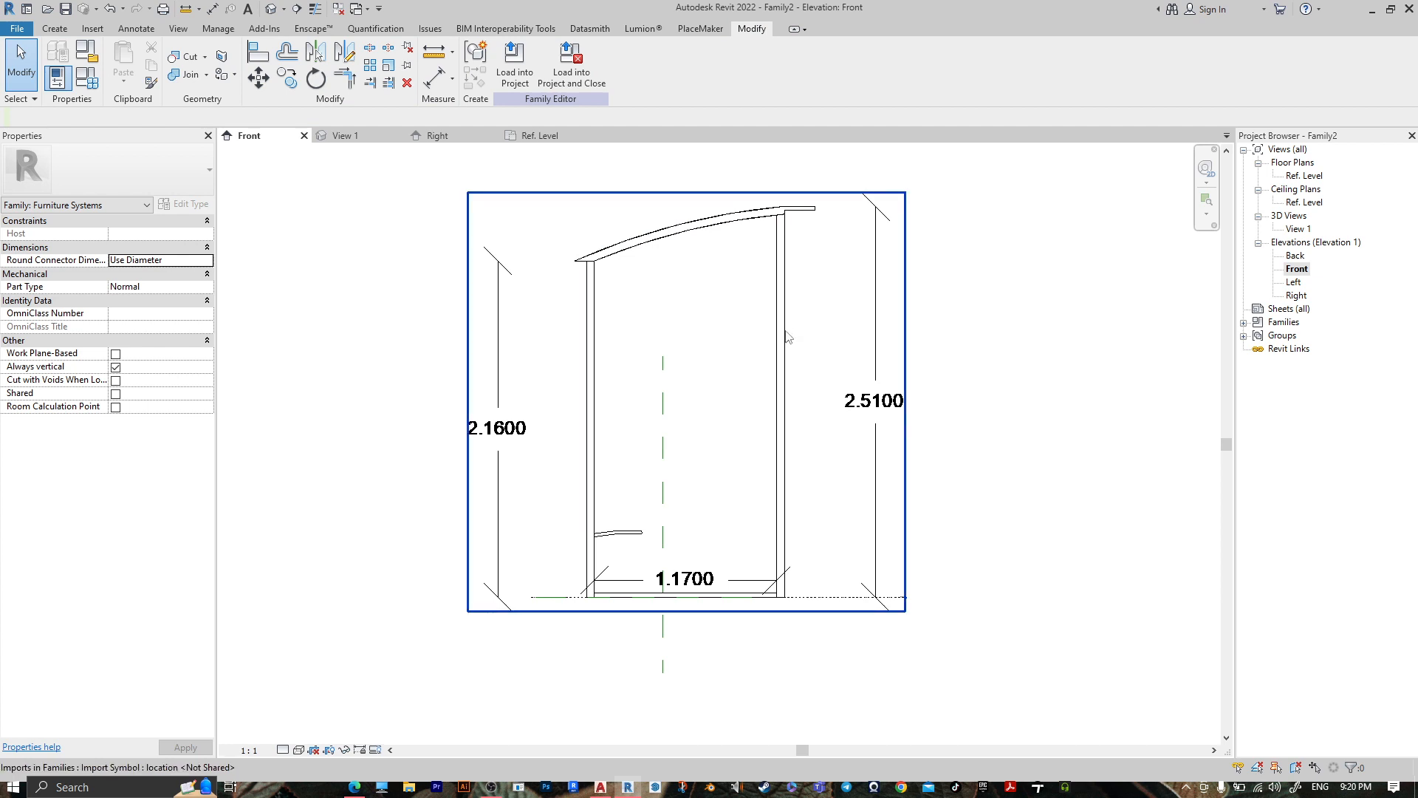
# Start another extrusion and sketch a closed rectangle 0.4 m high across the full width of the right post, up from its base.
pyautogui.click(65, 33)
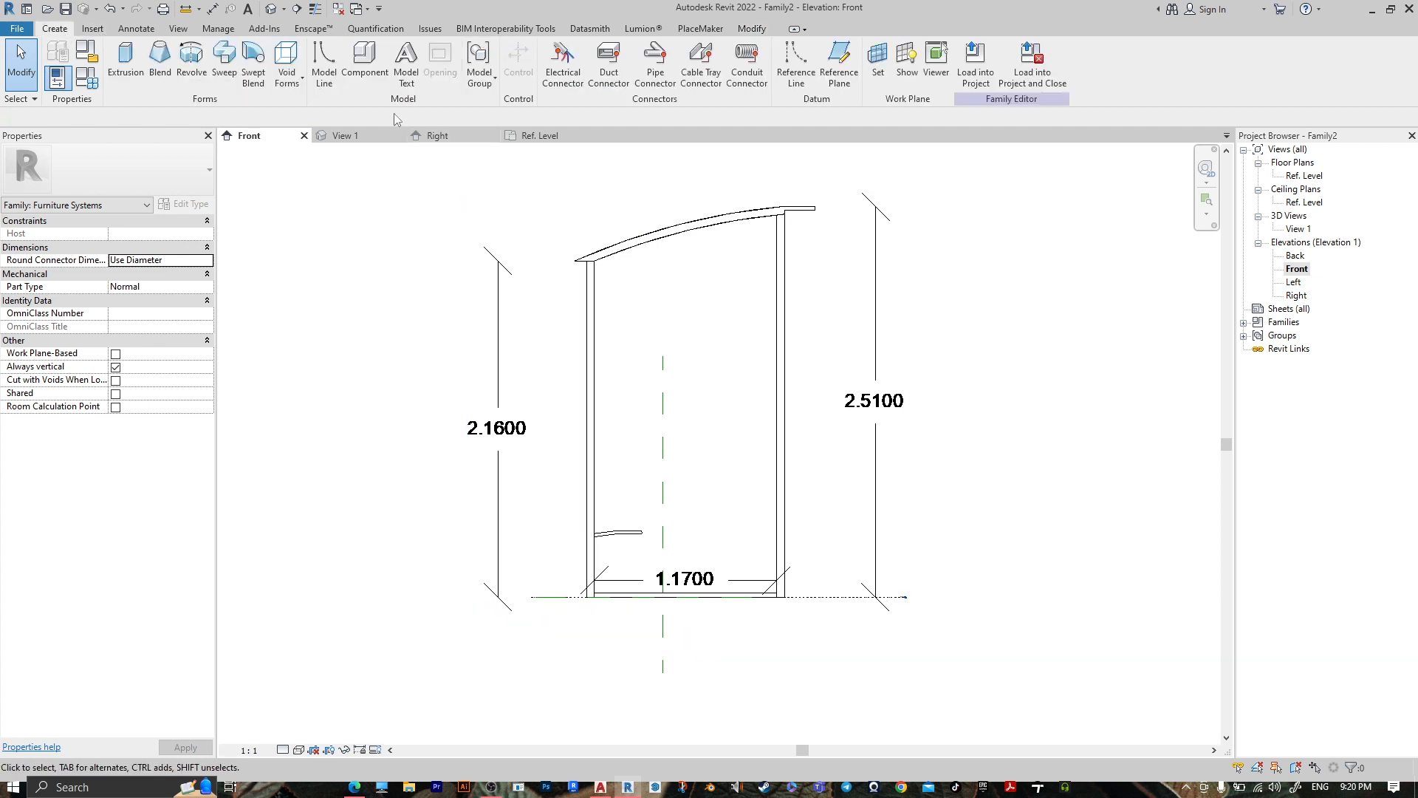
pyautogui.click(135, 80)
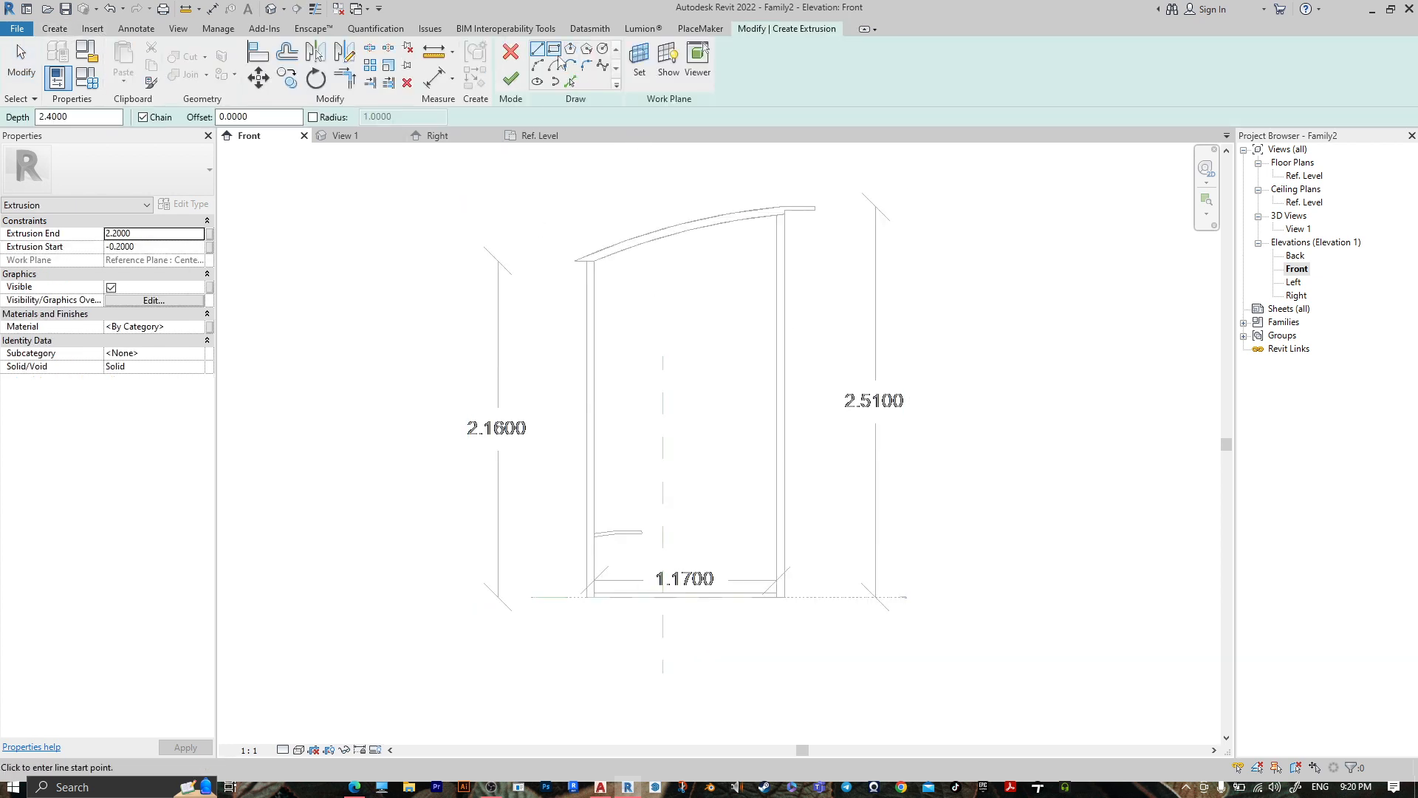
pyautogui.click(554, 49)
pyautogui.scroll(3, 752, 517)
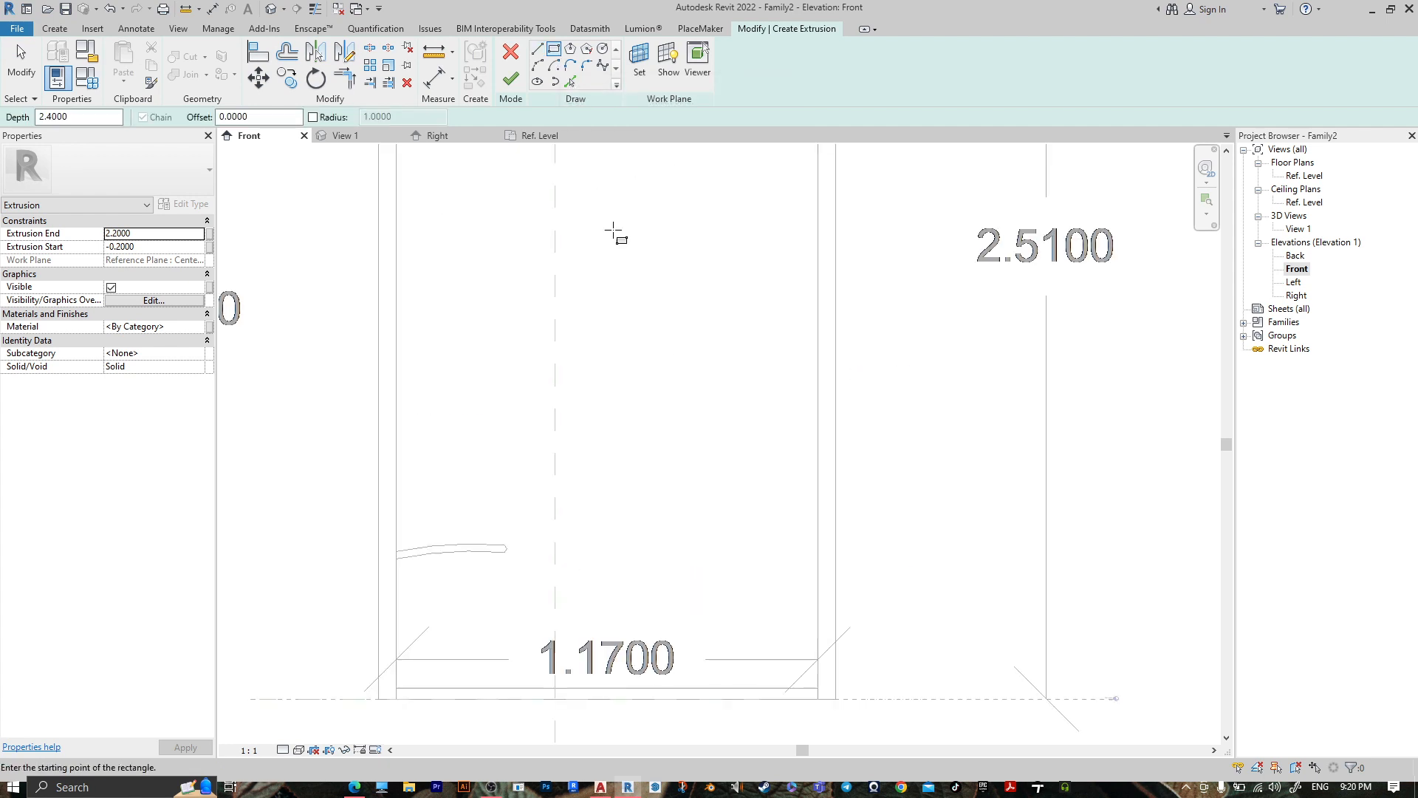
pyautogui.click(537, 49)
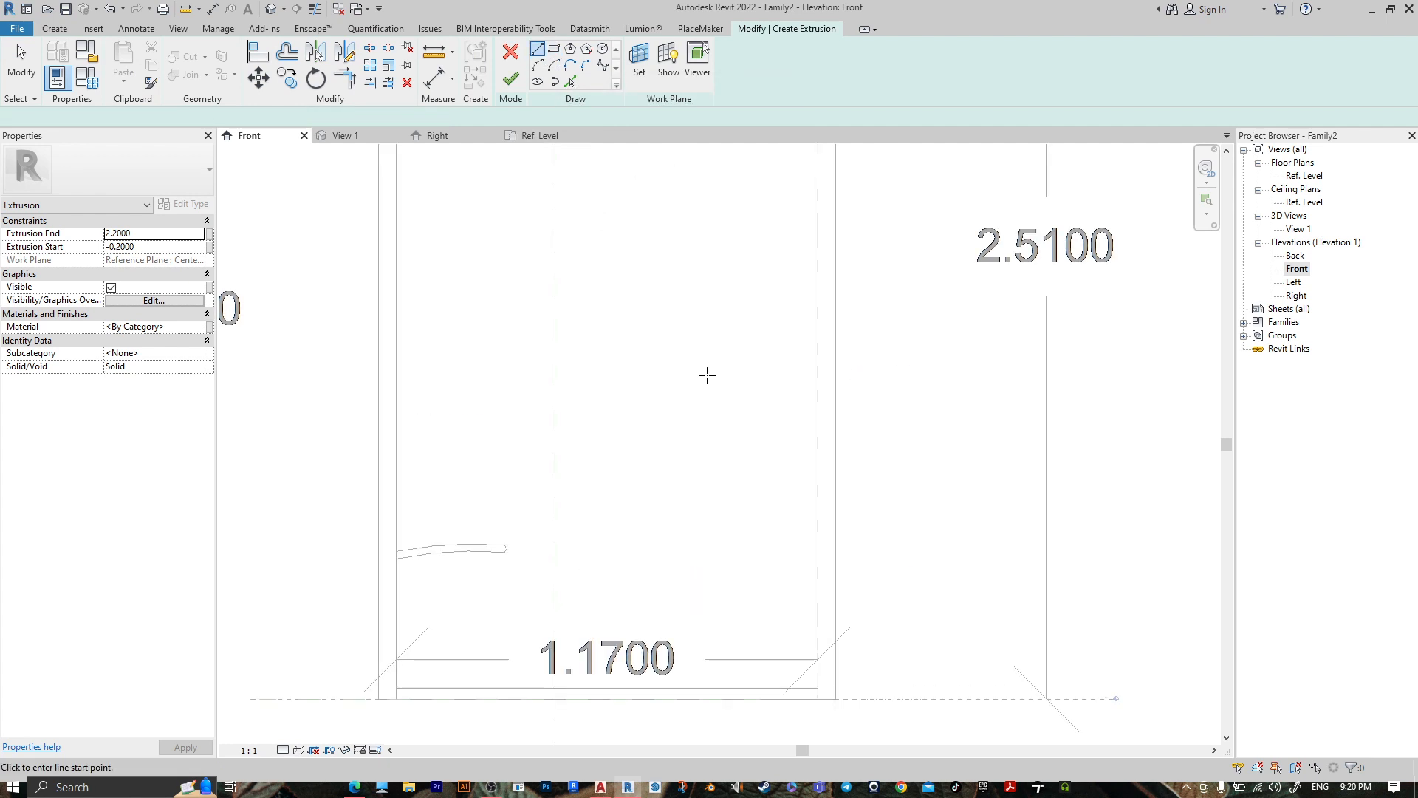
pyautogui.scroll(5, 681, 491)
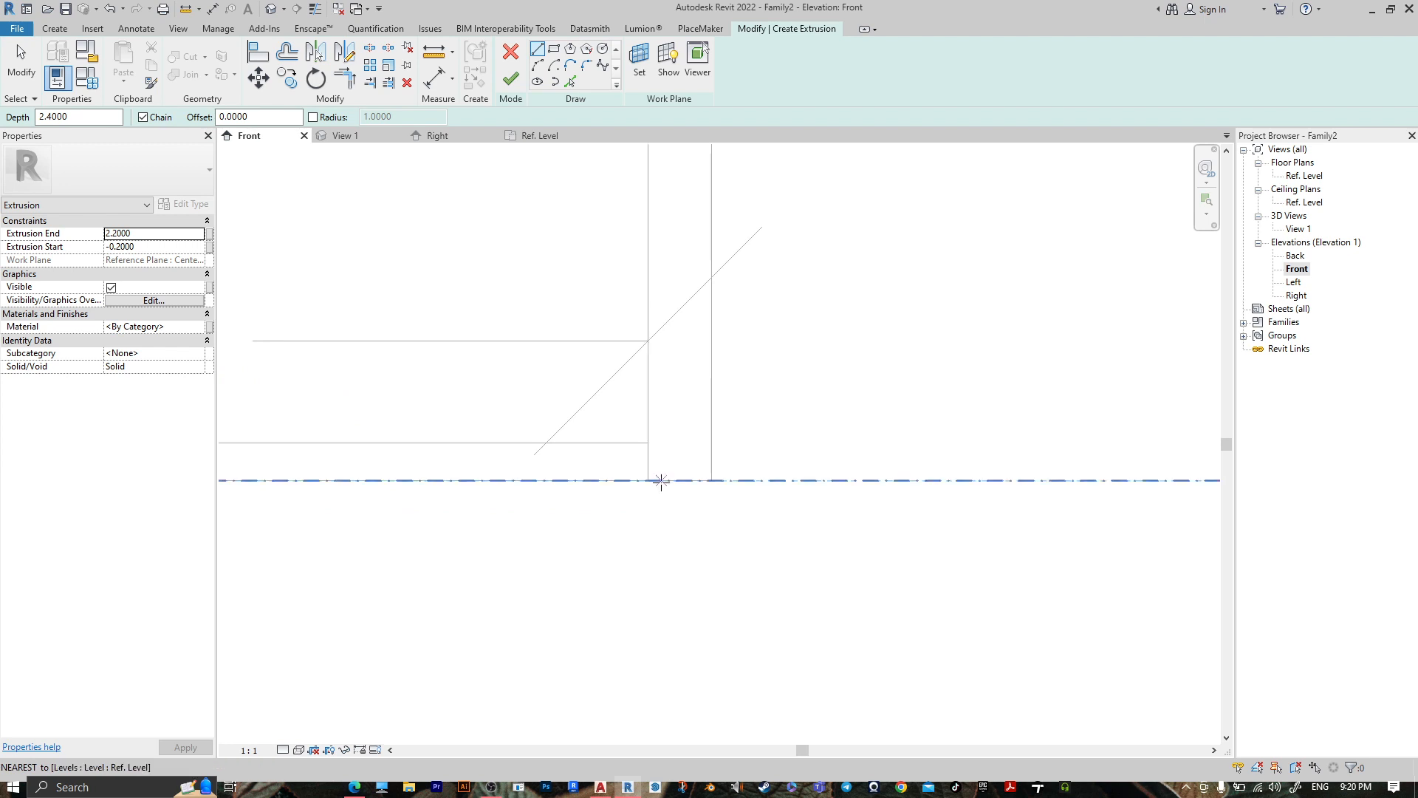
pyautogui.click(649, 480)
pyautogui.click(711, 480)
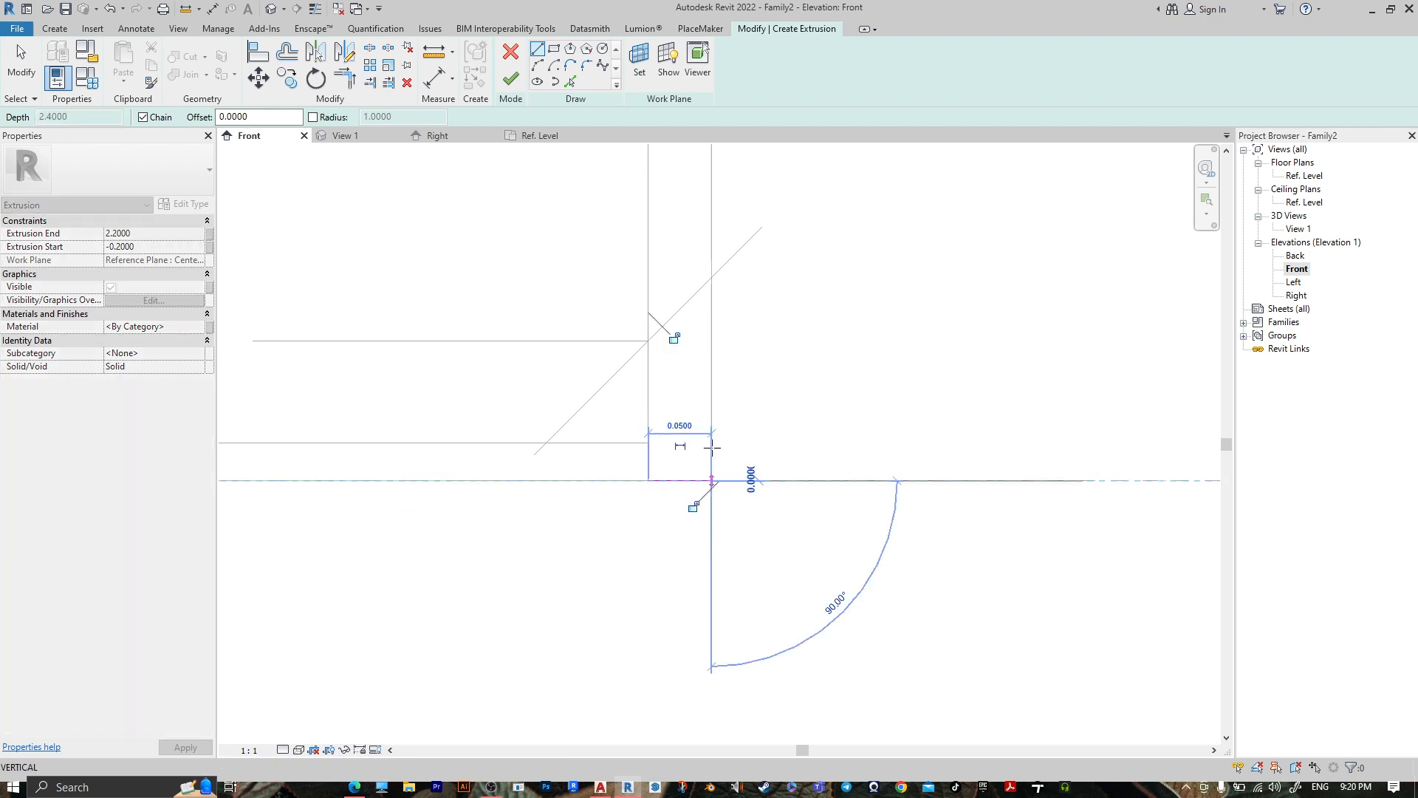
pyautogui.scroll(-3, 739, 299)
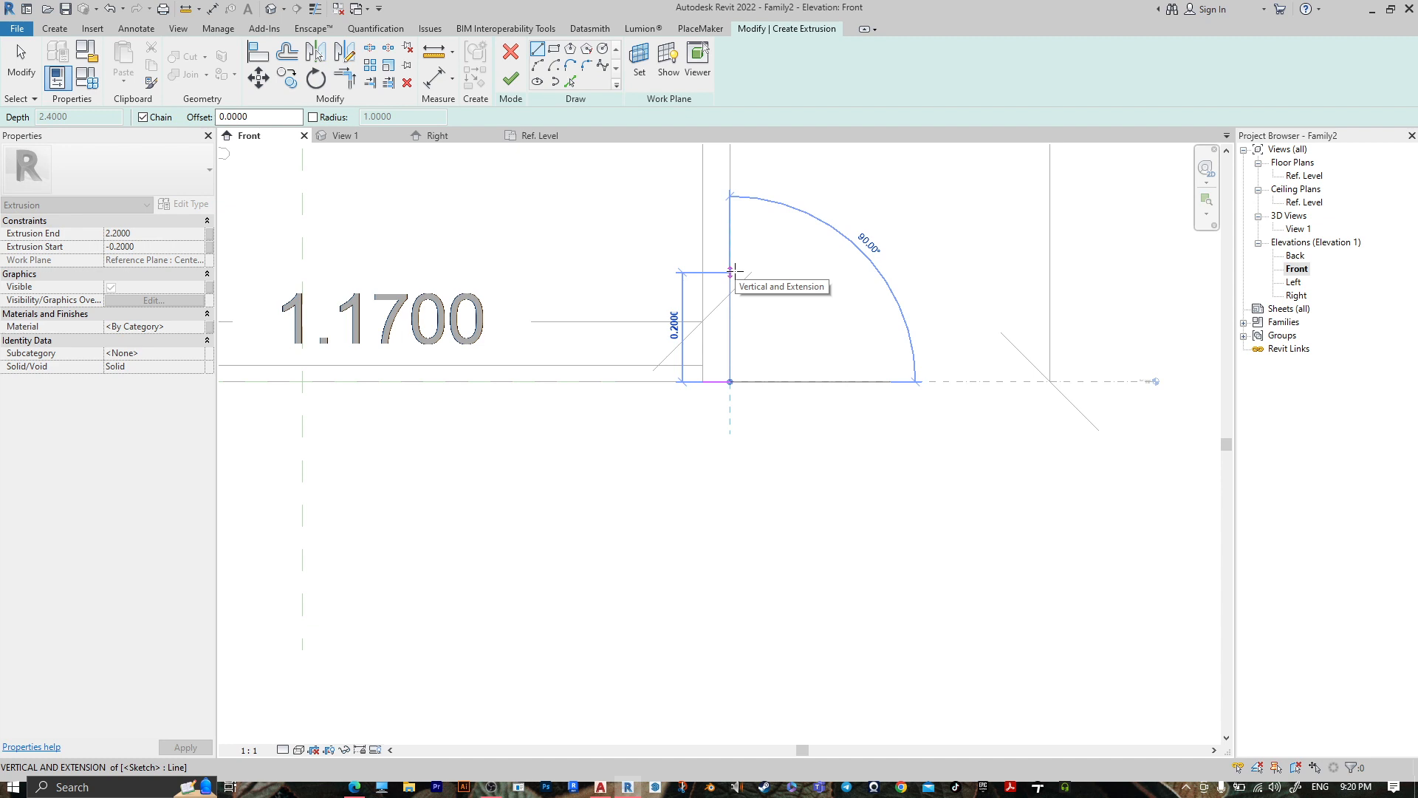
pyautogui.write('0')
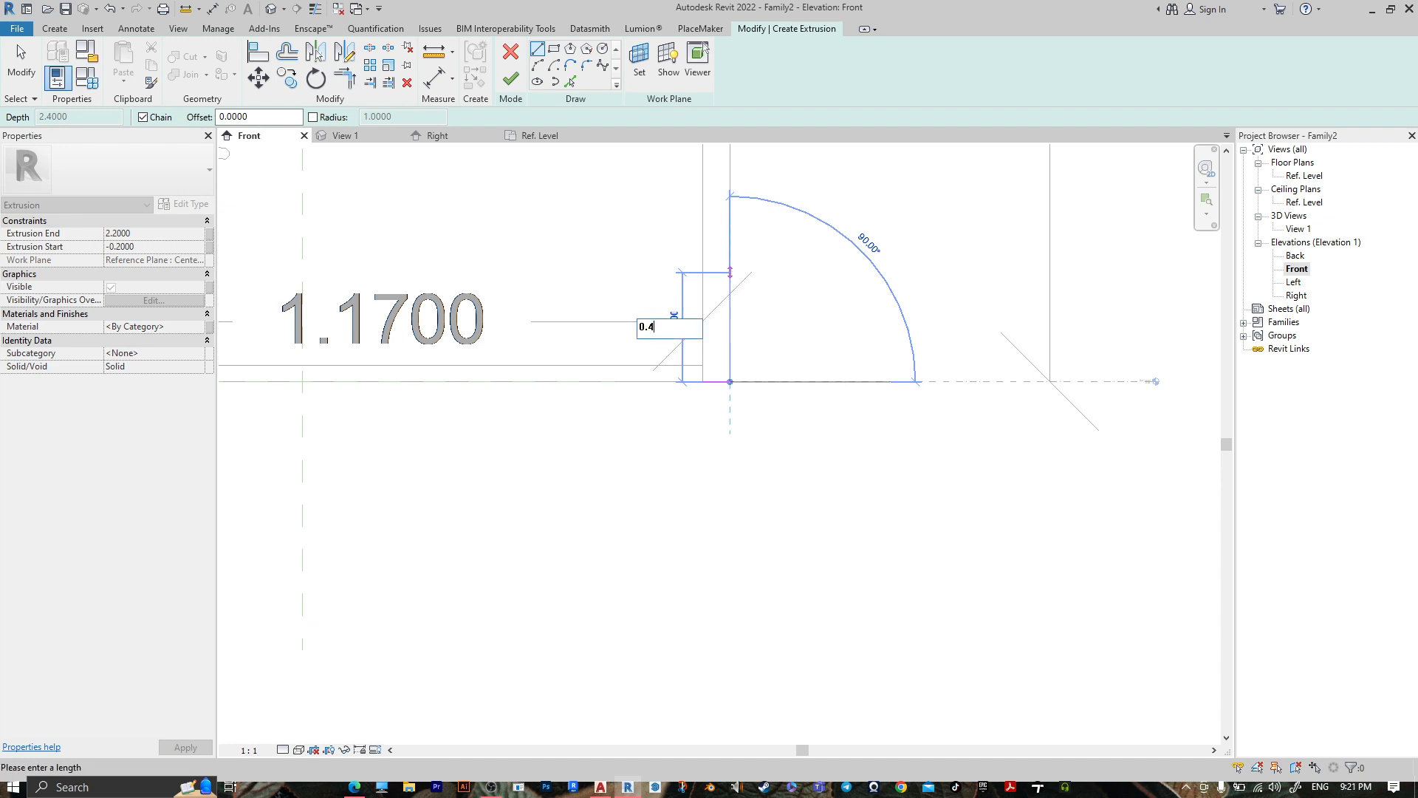
pyautogui.write('.4')
pyautogui.press('Return')
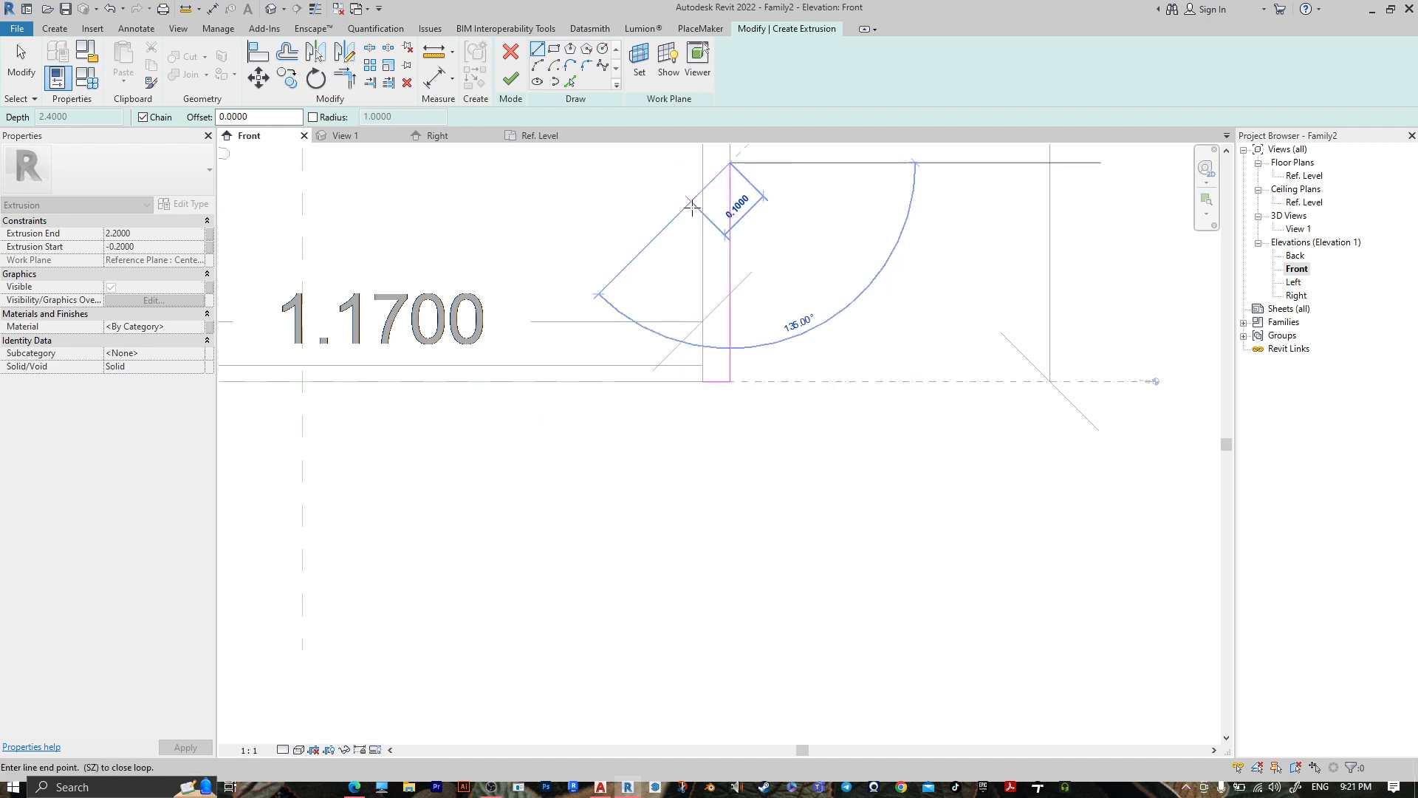
pyautogui.moveTo(690, 206); pyautogui.dragTo(713, 331, button='middle')
pyautogui.scroll(1, 714, 331)
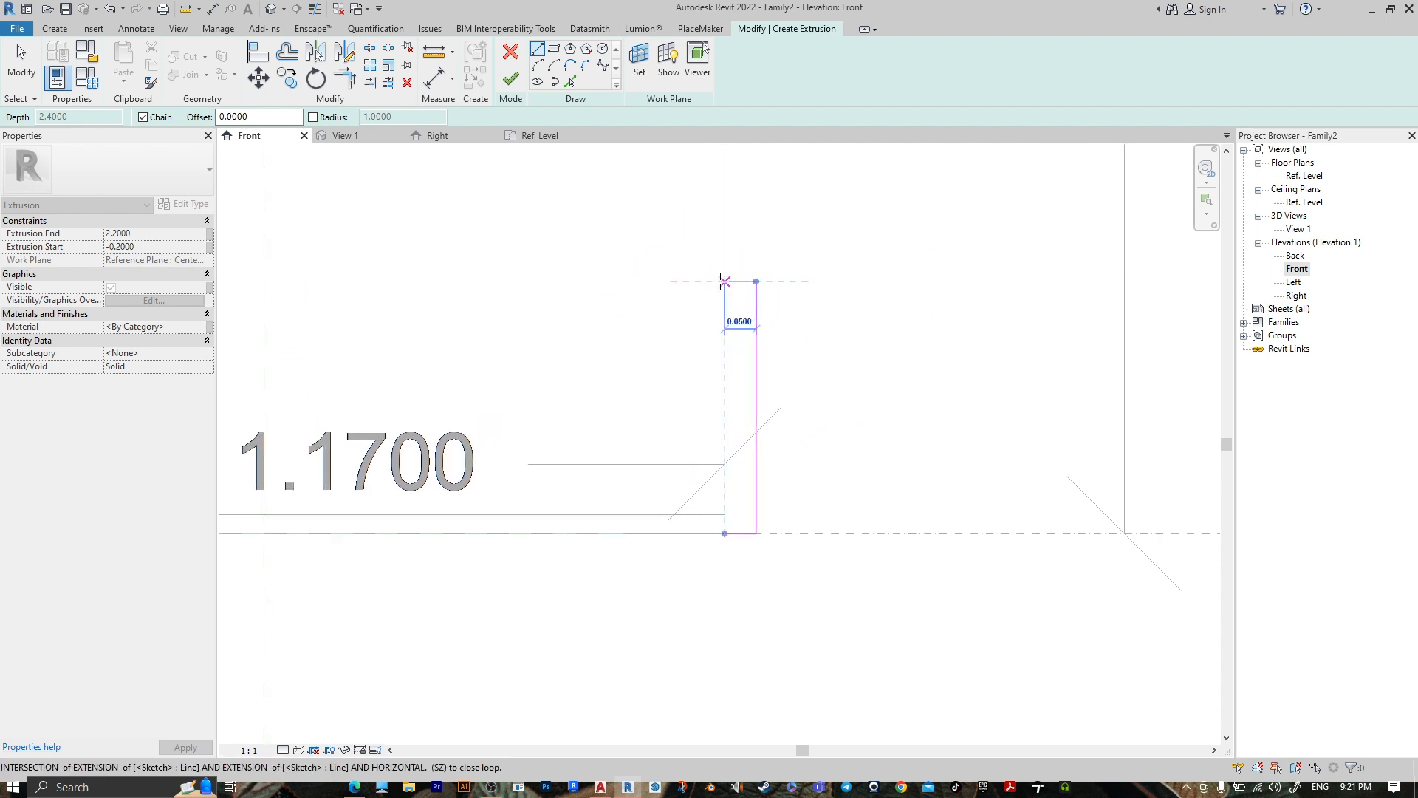
pyautogui.click(724, 282)
pyautogui.click(724, 533)
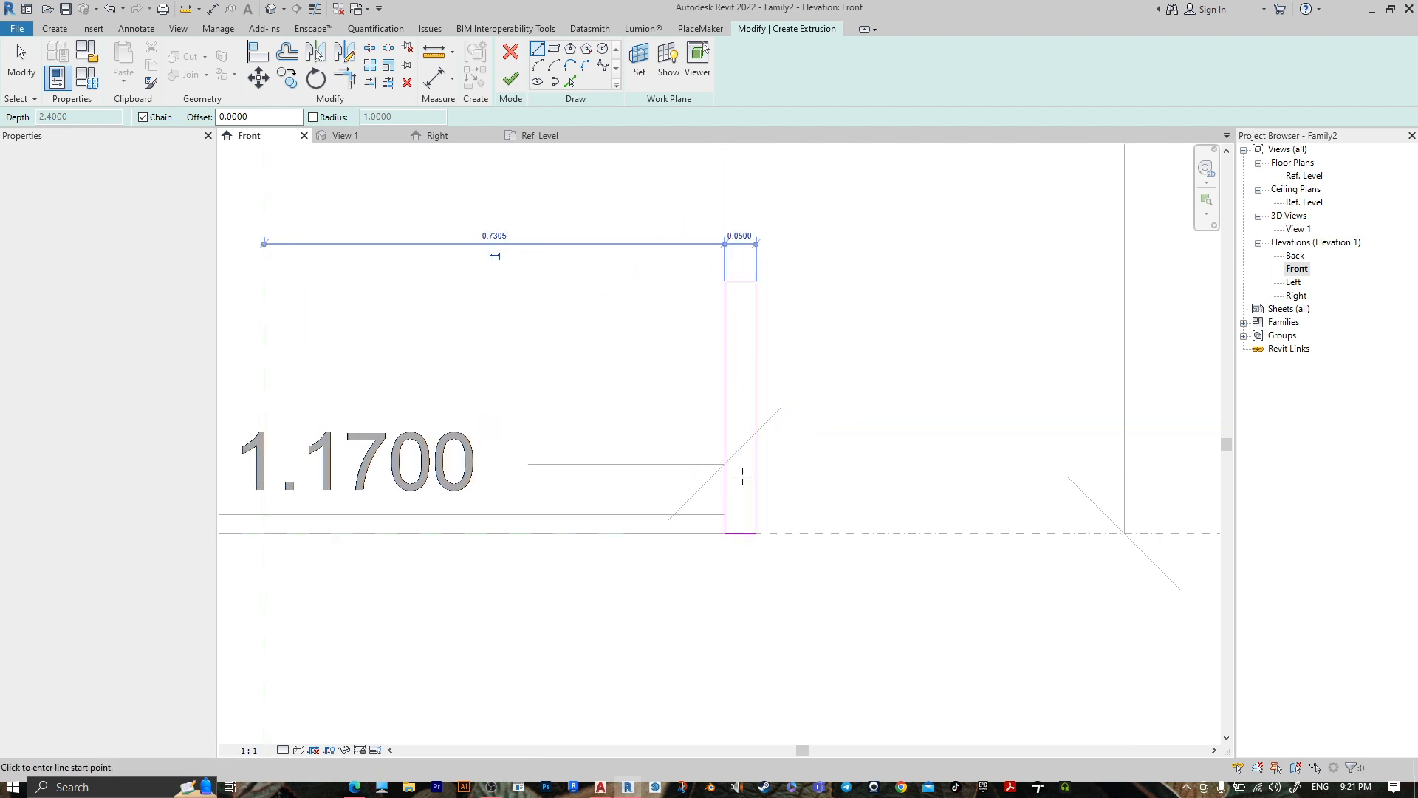
pyautogui.press('Escape')
# Sketch a second closed profile over the top of the right post, 0.4 m down its inner edge and sloped along the roof's underside.
pyautogui.scroll(-4, 776, 426)
pyautogui.moveTo(821, 264); pyautogui.dragTo(820, 497, button='middle')
pyautogui.scroll(2, 770, 307)
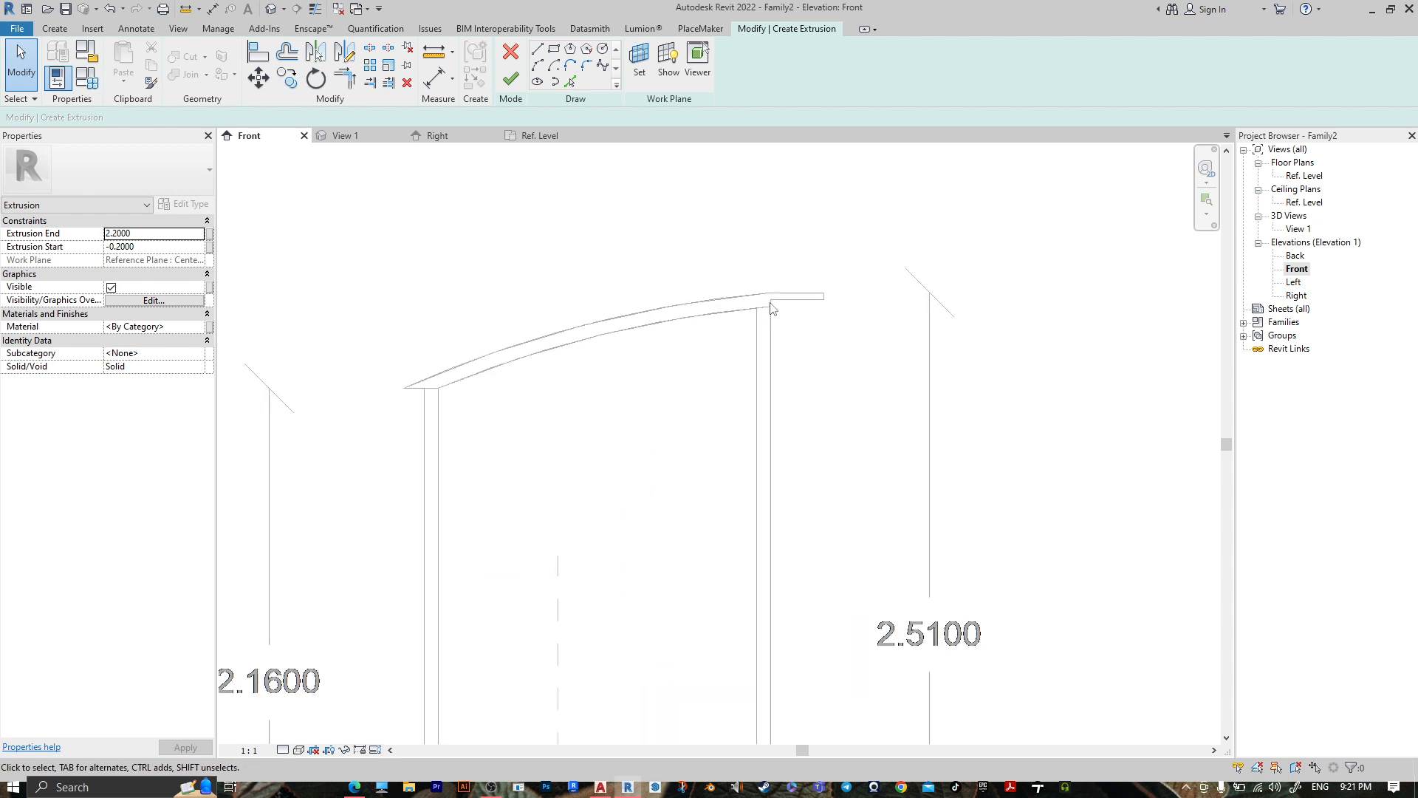
pyautogui.scroll(2, 770, 307)
pyautogui.click(538, 49)
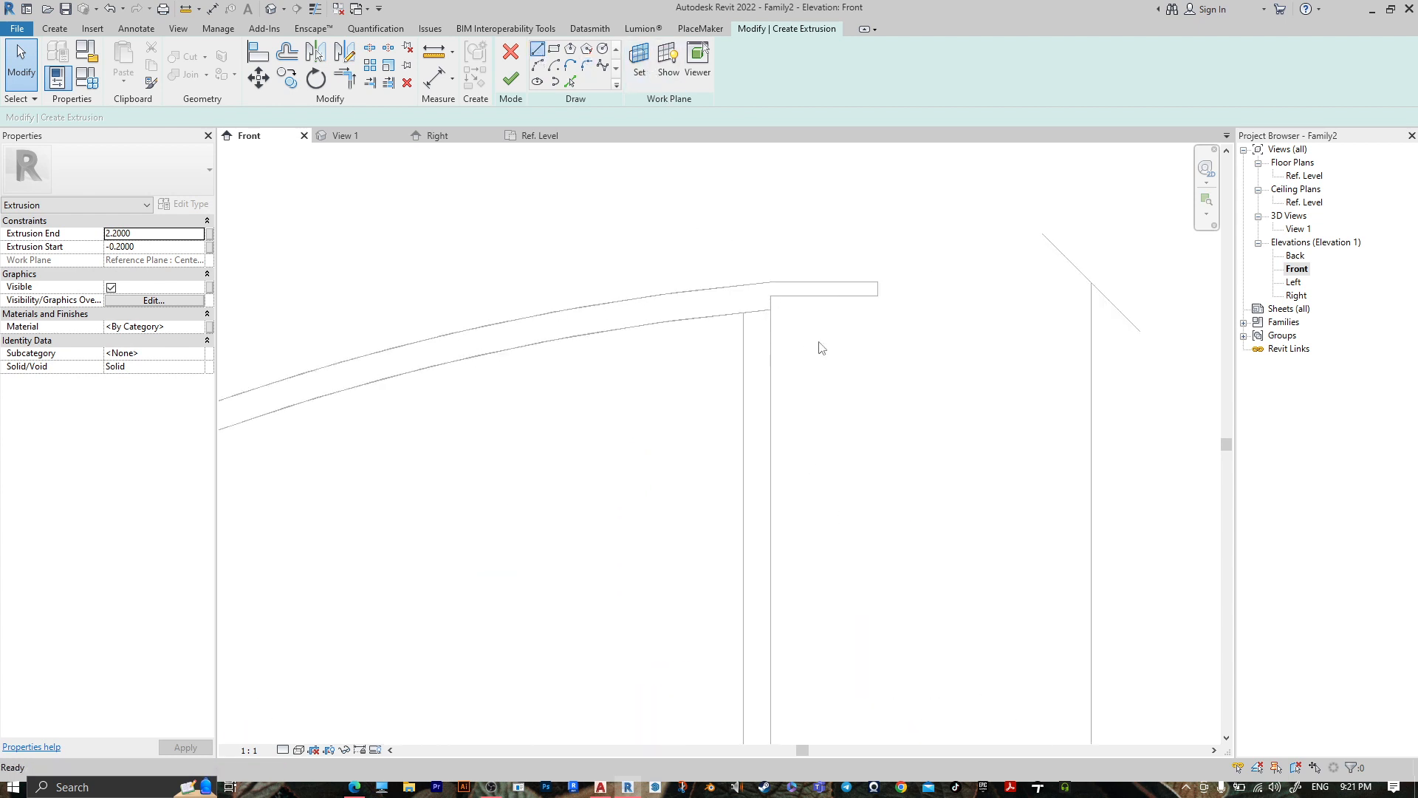
pyautogui.scroll(3, 750, 319)
pyautogui.click(717, 283)
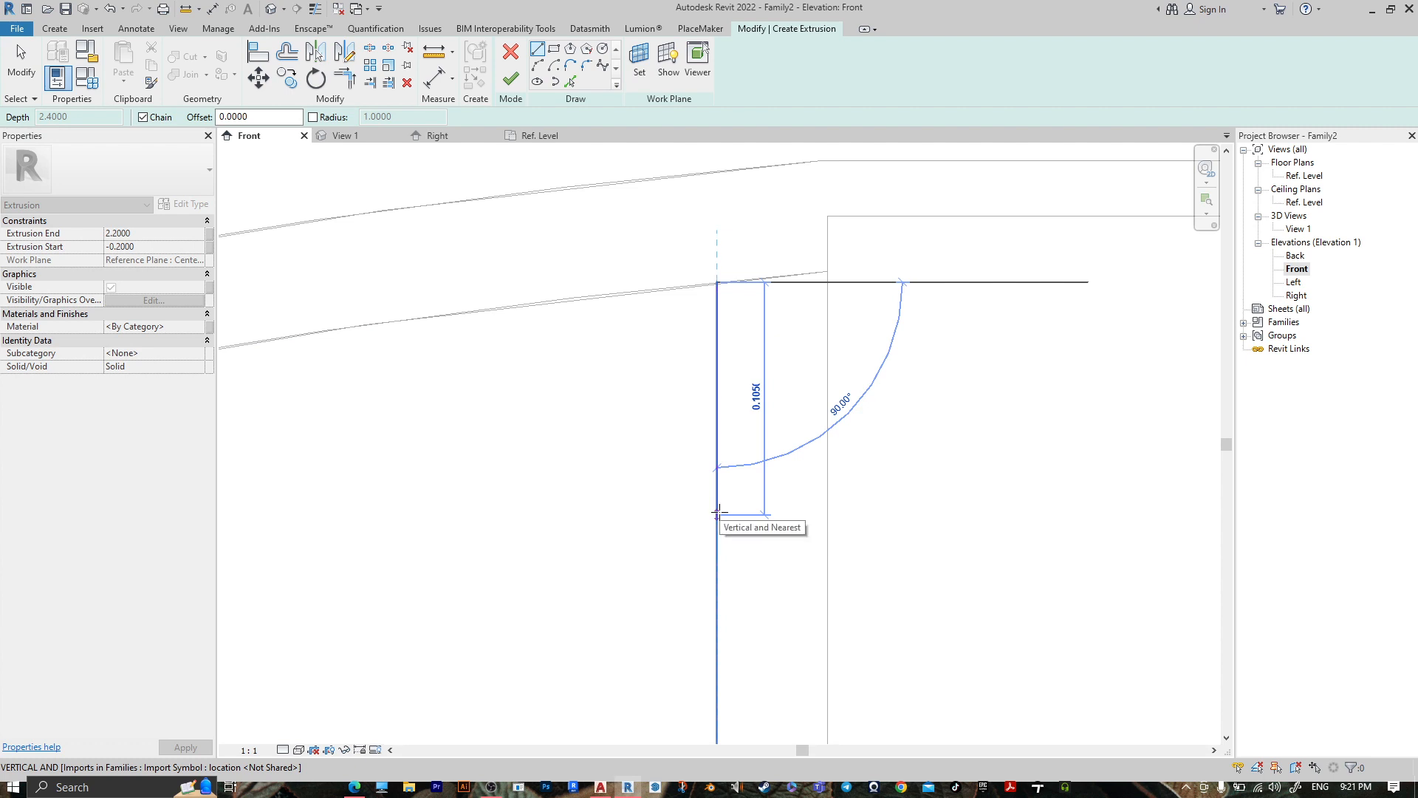
pyautogui.write('0.4')
pyautogui.press('Return')
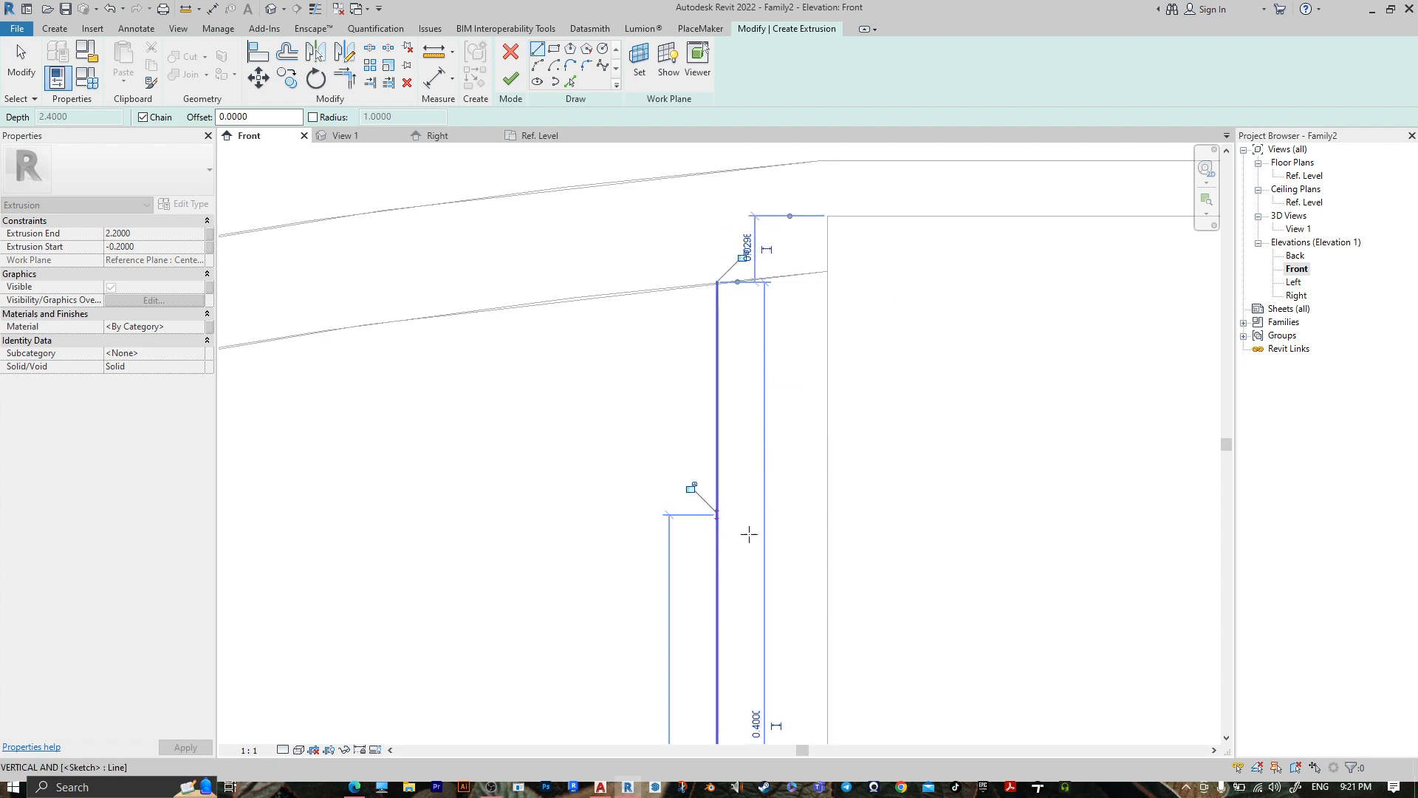
pyautogui.scroll(-2, 753, 507)
pyautogui.moveTo(766, 481); pyautogui.dragTo(697, 231, button='middle')
pyautogui.scroll(-2, 718, 521)
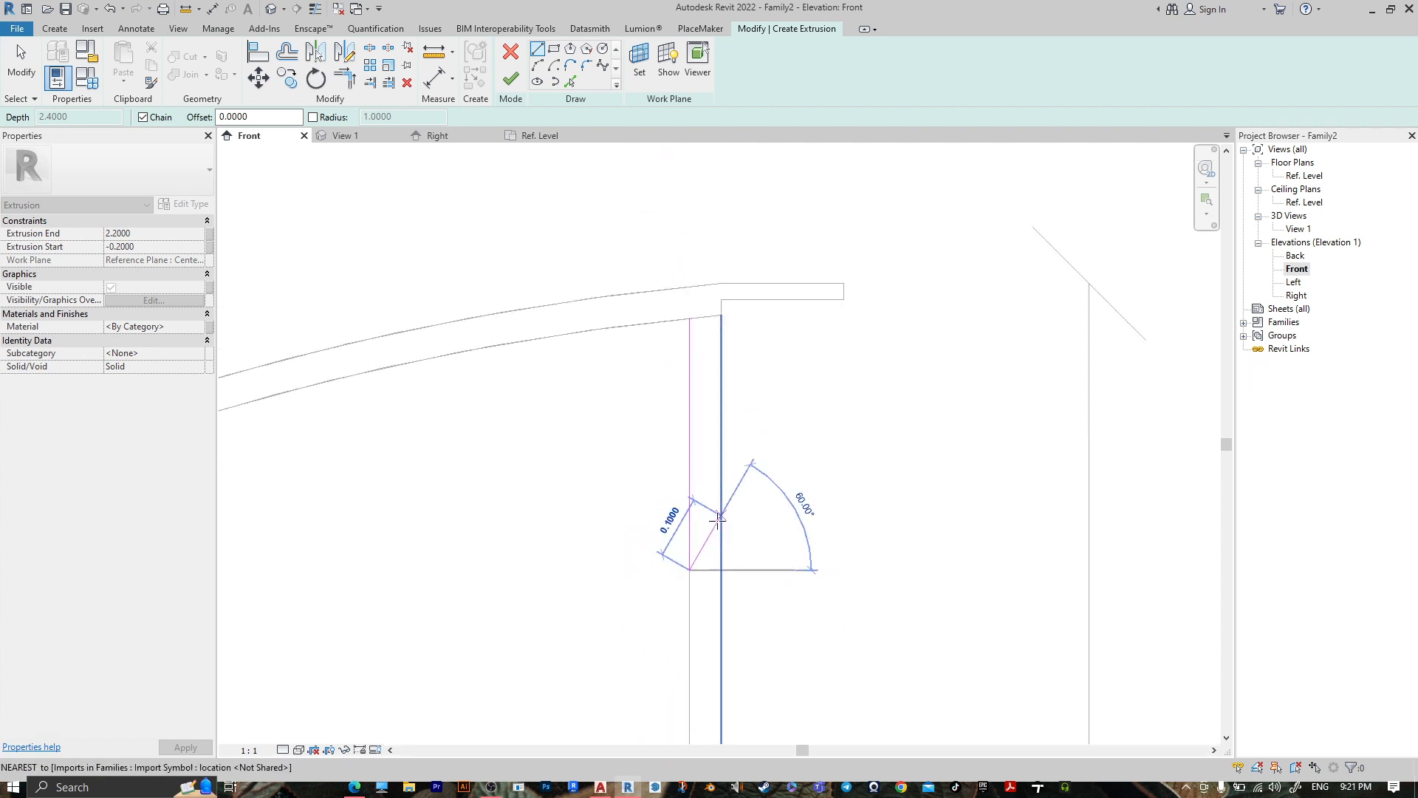
pyautogui.scroll(-4, 718, 520)
pyautogui.scroll(-2, 662, 285)
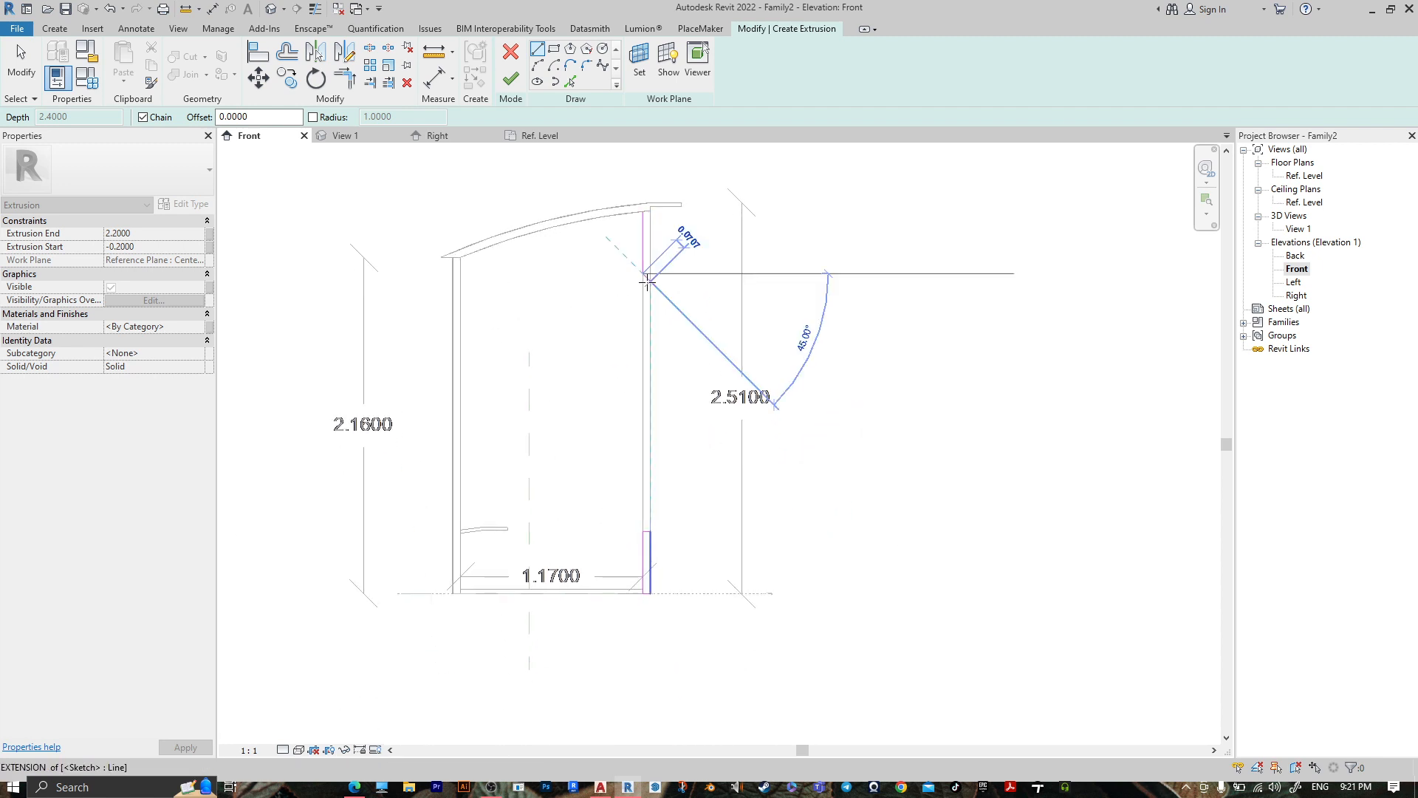
pyautogui.scroll(8, 647, 283)
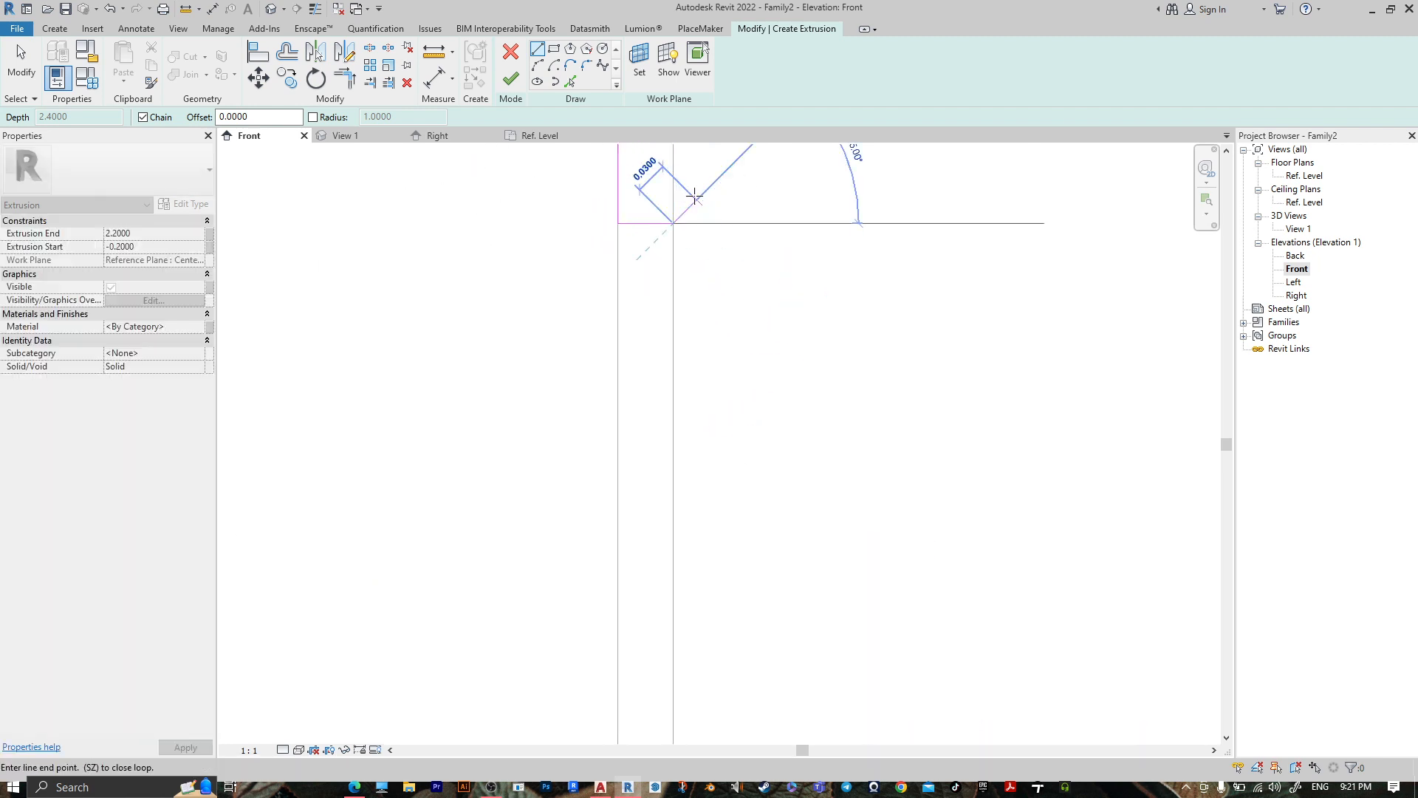
pyautogui.moveTo(703, 208); pyautogui.dragTo(760, 642, button='middle')
pyautogui.scroll(3, 732, 203)
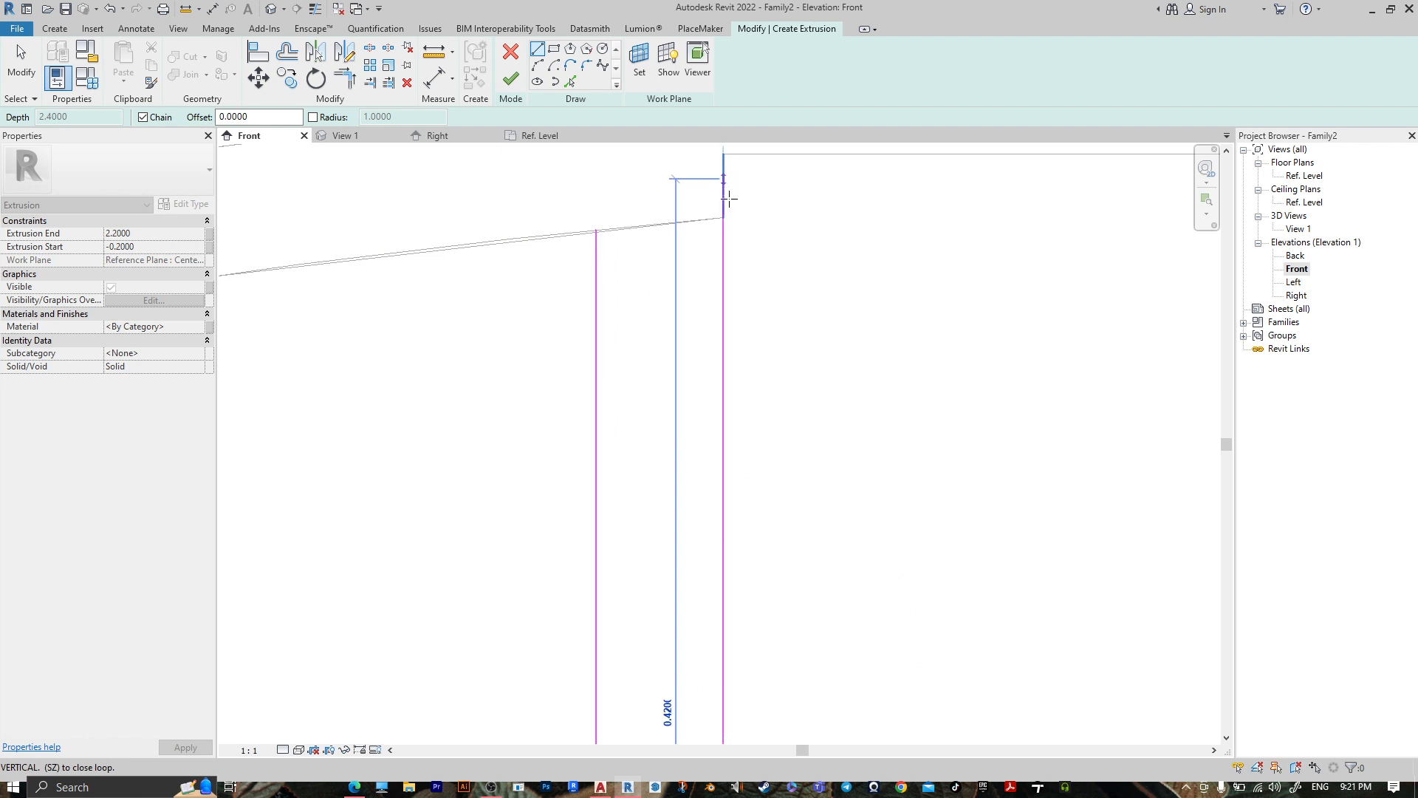
pyautogui.scroll(3, 729, 200)
pyautogui.click(716, 252)
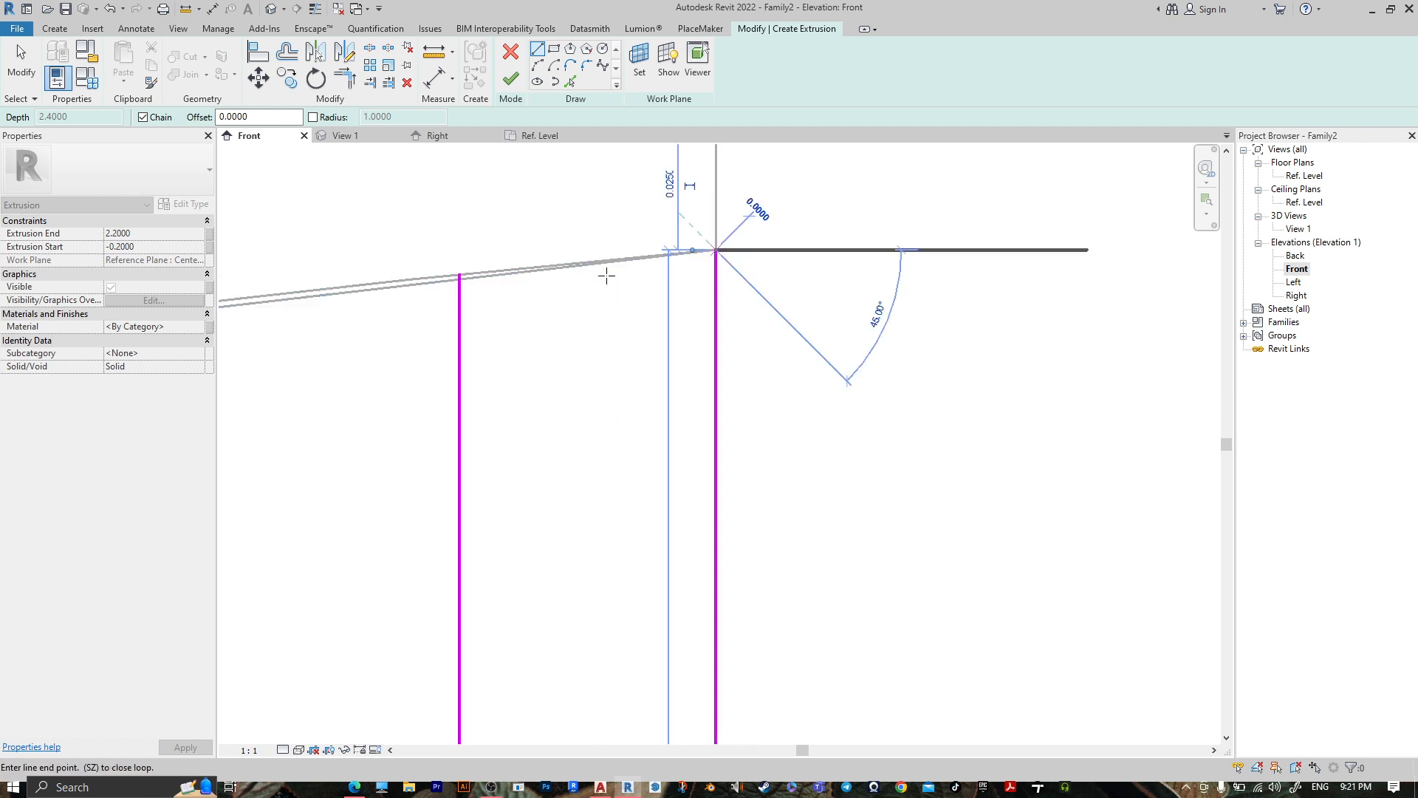
pyautogui.click(461, 278)
pyautogui.scroll(-10, 851, 301)
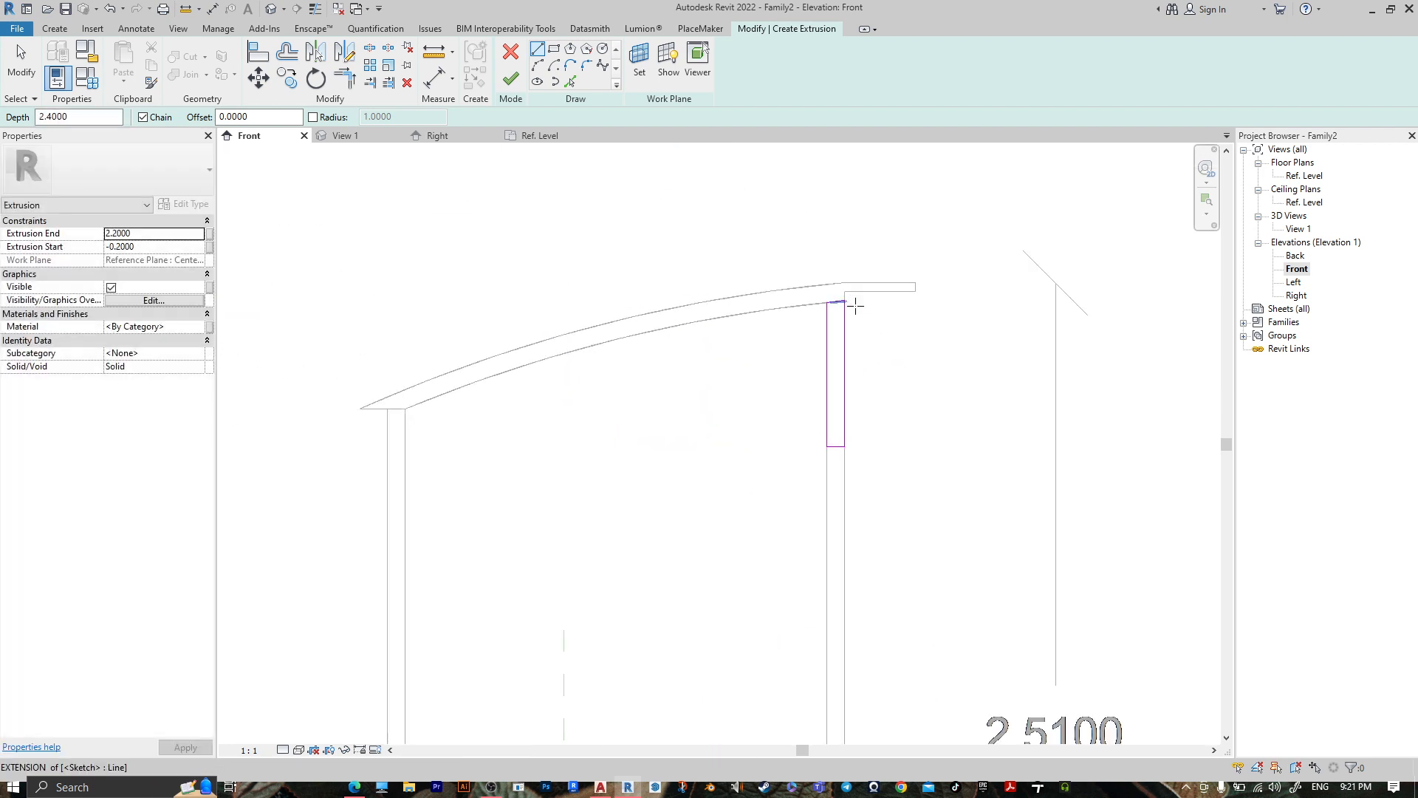
# Set the right post pieces' extrusion start to 0 and end to 2 m, and finish the extrusion.
pyautogui.scroll(-2, 856, 306)
pyautogui.moveTo(861, 370); pyautogui.dragTo(707, 227, button='middle')
pyautogui.click(161, 245)
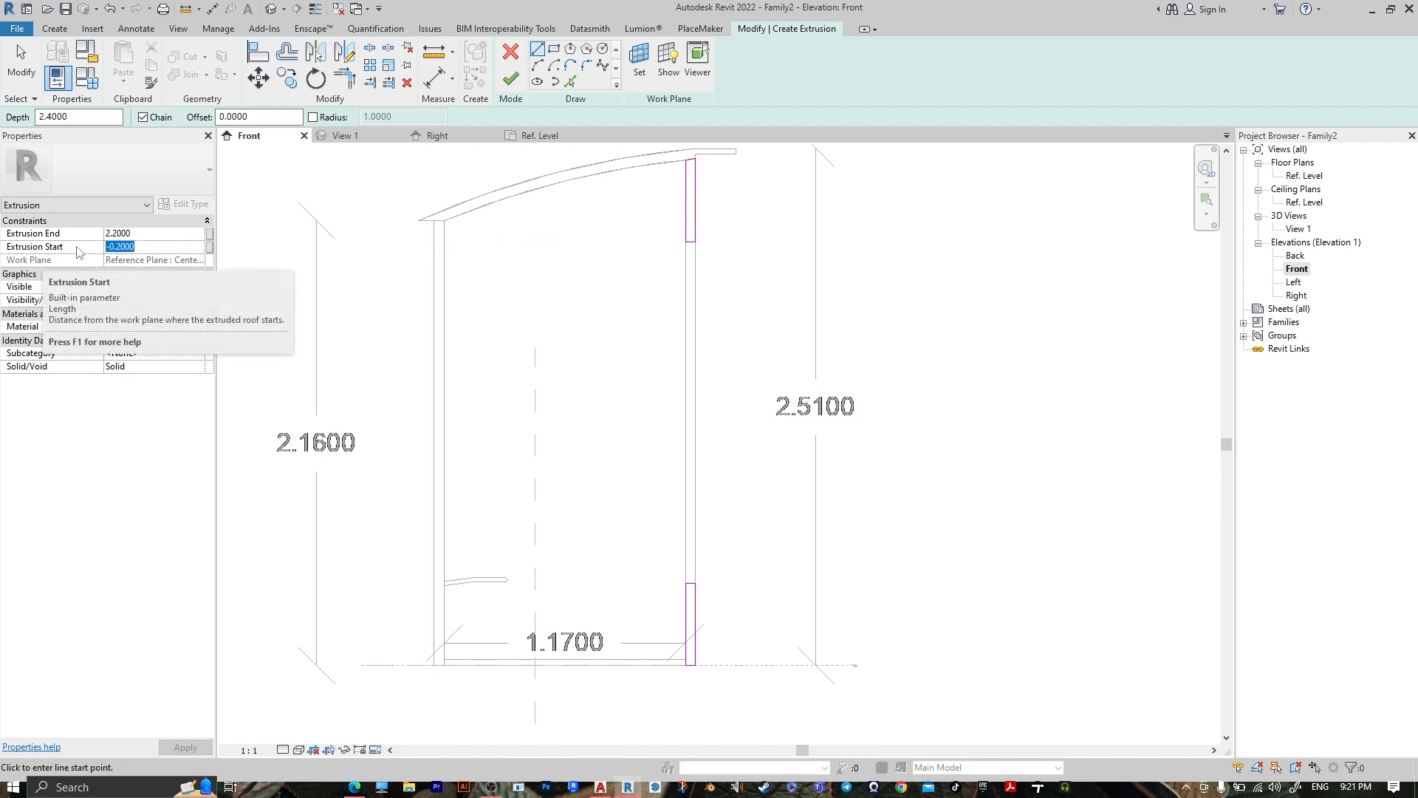
pyautogui.write('0')
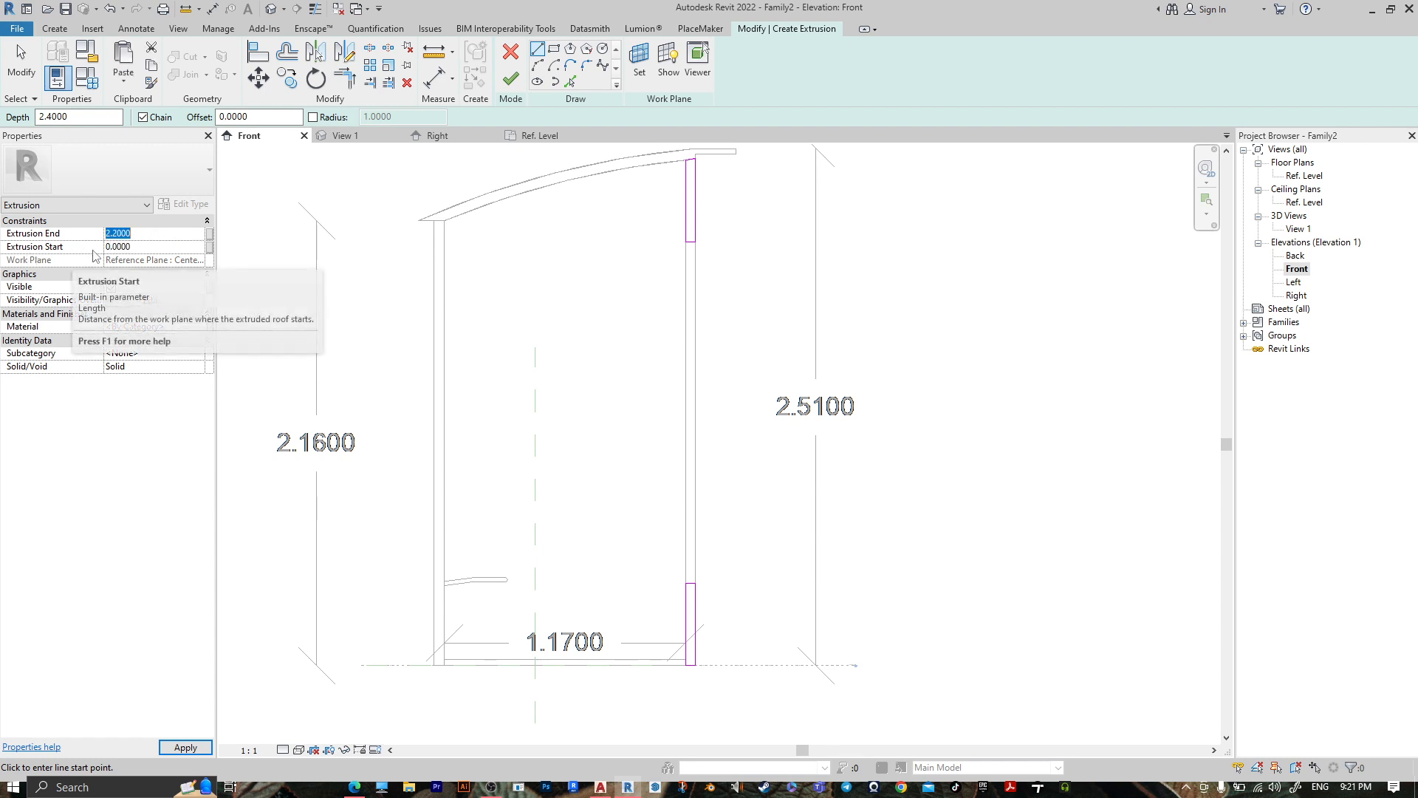
pyautogui.write('2')
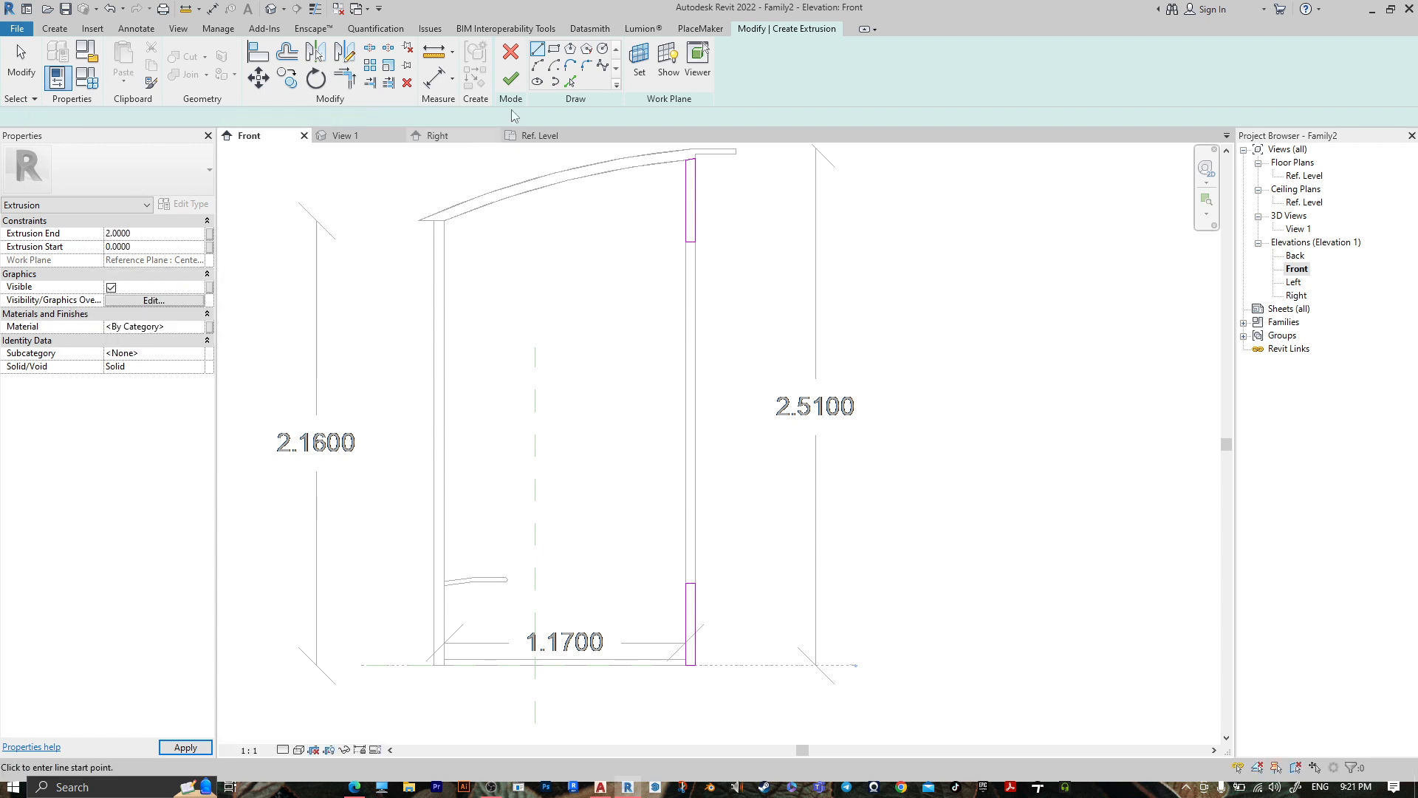
pyautogui.click(511, 80)
pyautogui.scroll(-3, 953, 404)
pyautogui.moveTo(803, 395); pyautogui.dragTo(834, 318, button='middle')
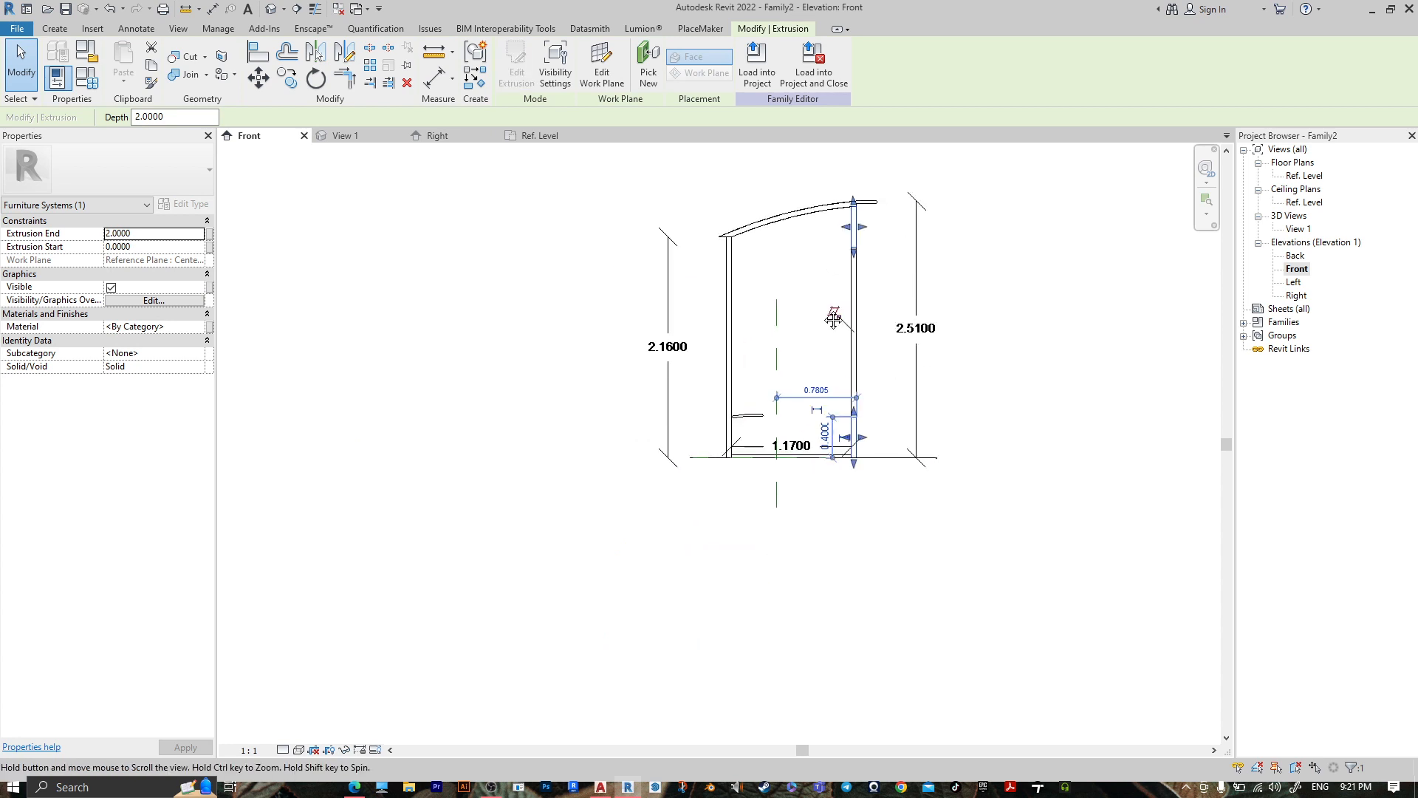
# Start another extrusion and sketch a floor rectangle about 0.03 m thick between the inner edges of the two posts at their base.
pyautogui.click(650, 373)
pyautogui.scroll(3, 785, 456)
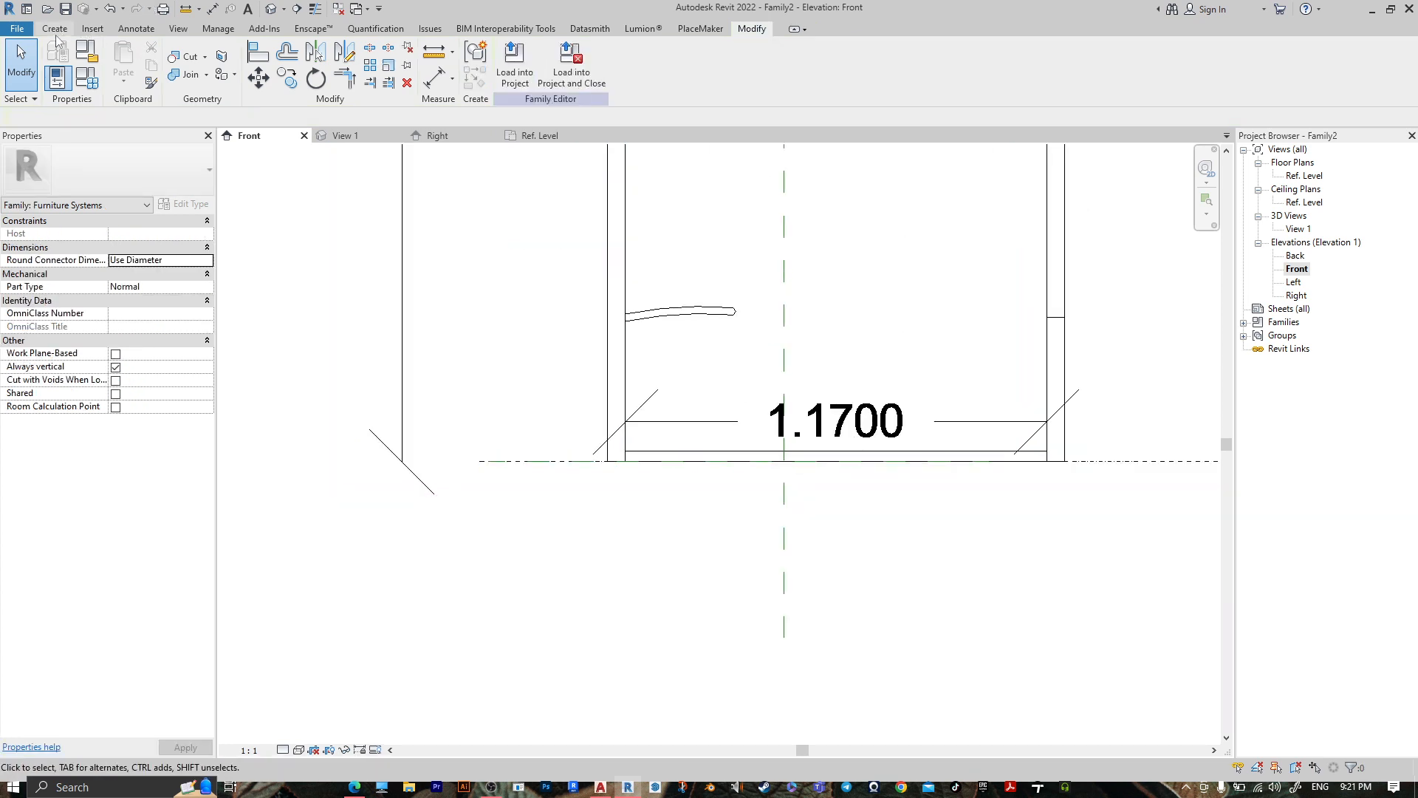
pyautogui.click(55, 29)
pyautogui.click(122, 63)
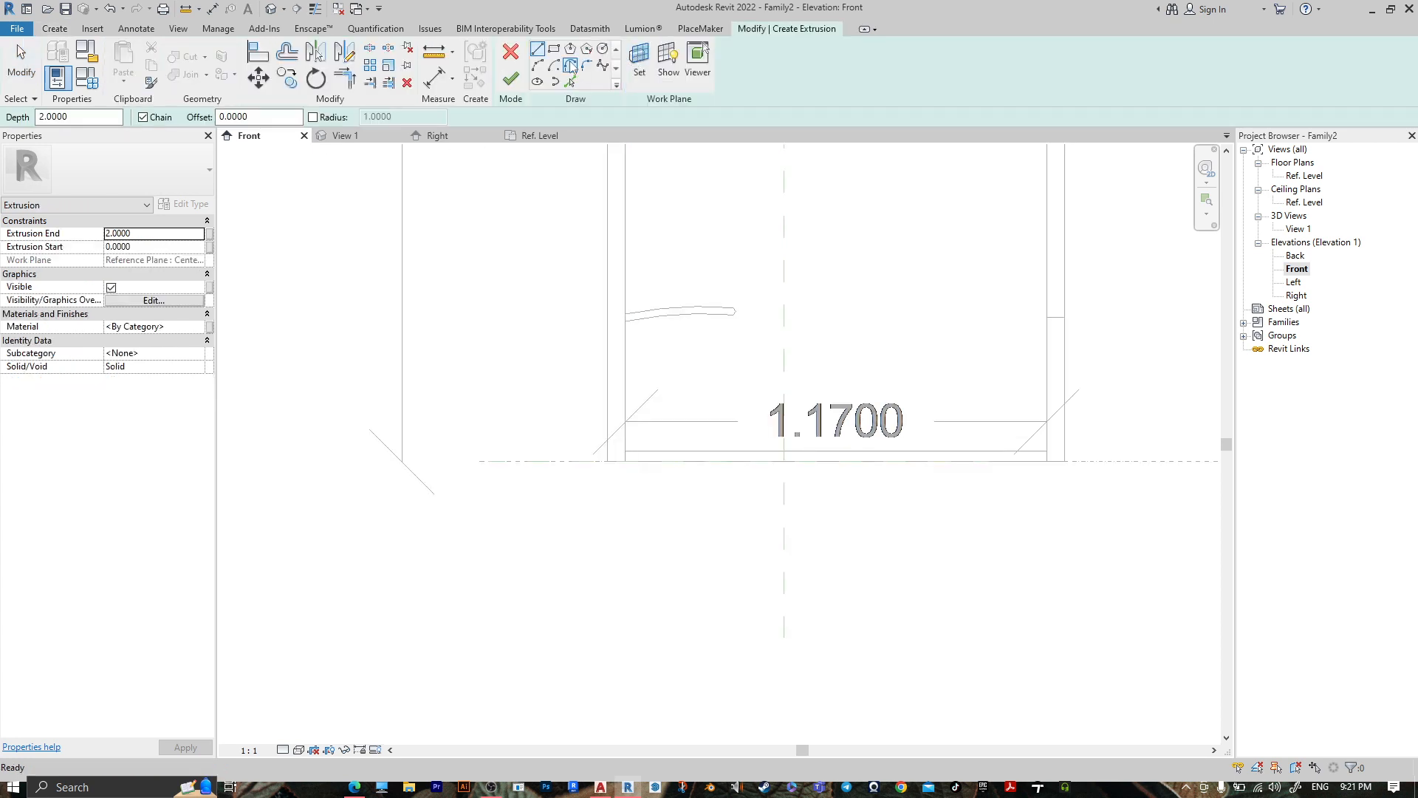
pyautogui.click(554, 49)
pyautogui.scroll(3, 583, 467)
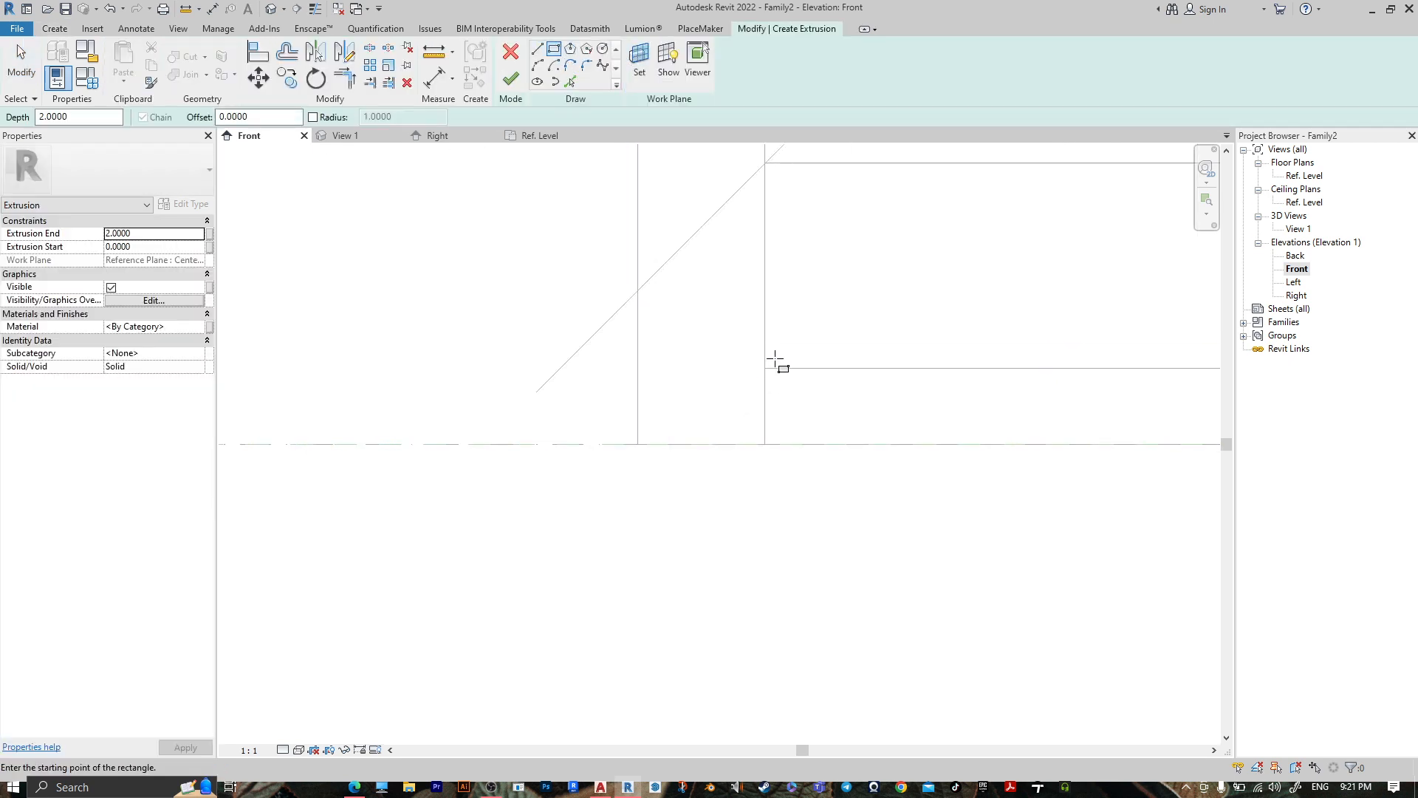
pyautogui.click(766, 368)
pyautogui.scroll(5, 834, 377)
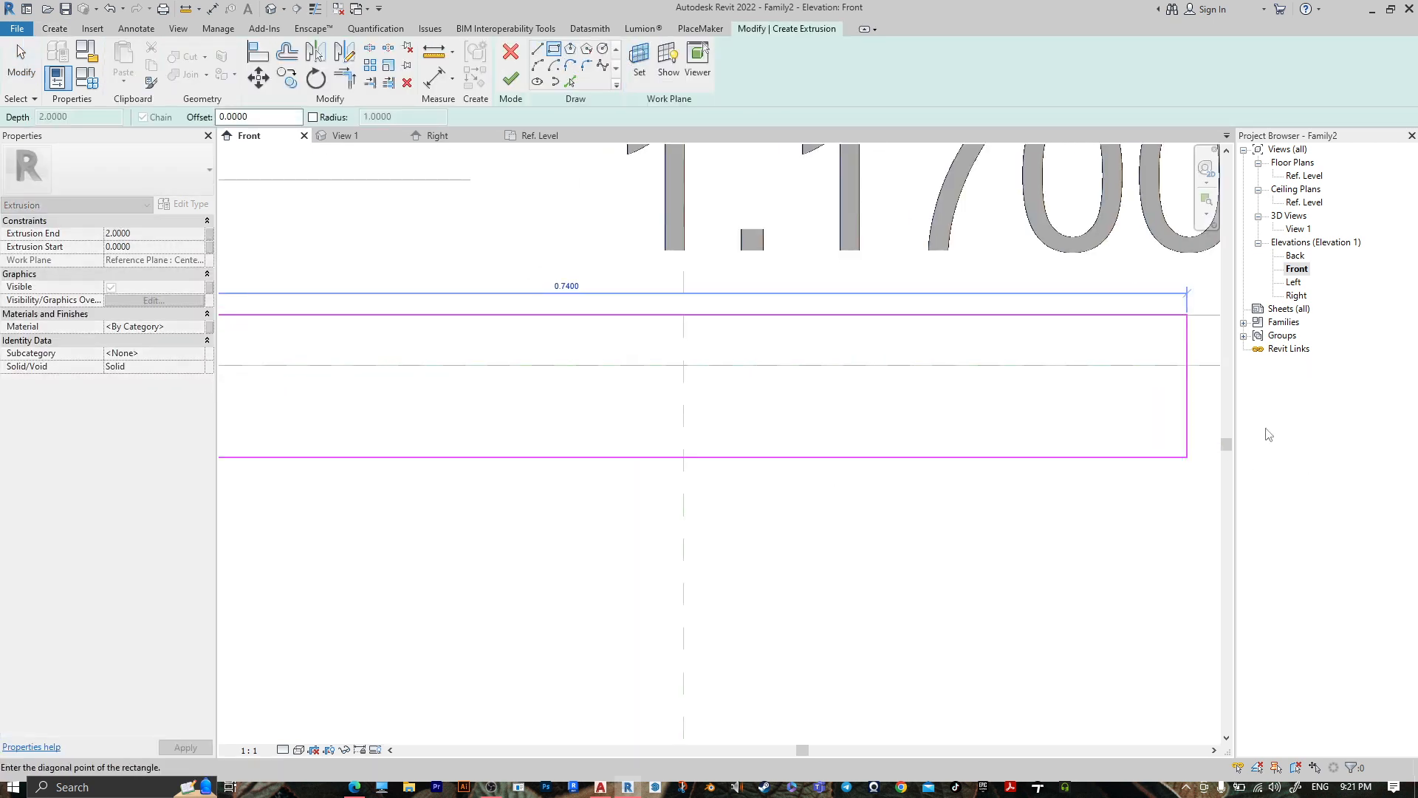
pyautogui.scroll(-6, 637, 522)
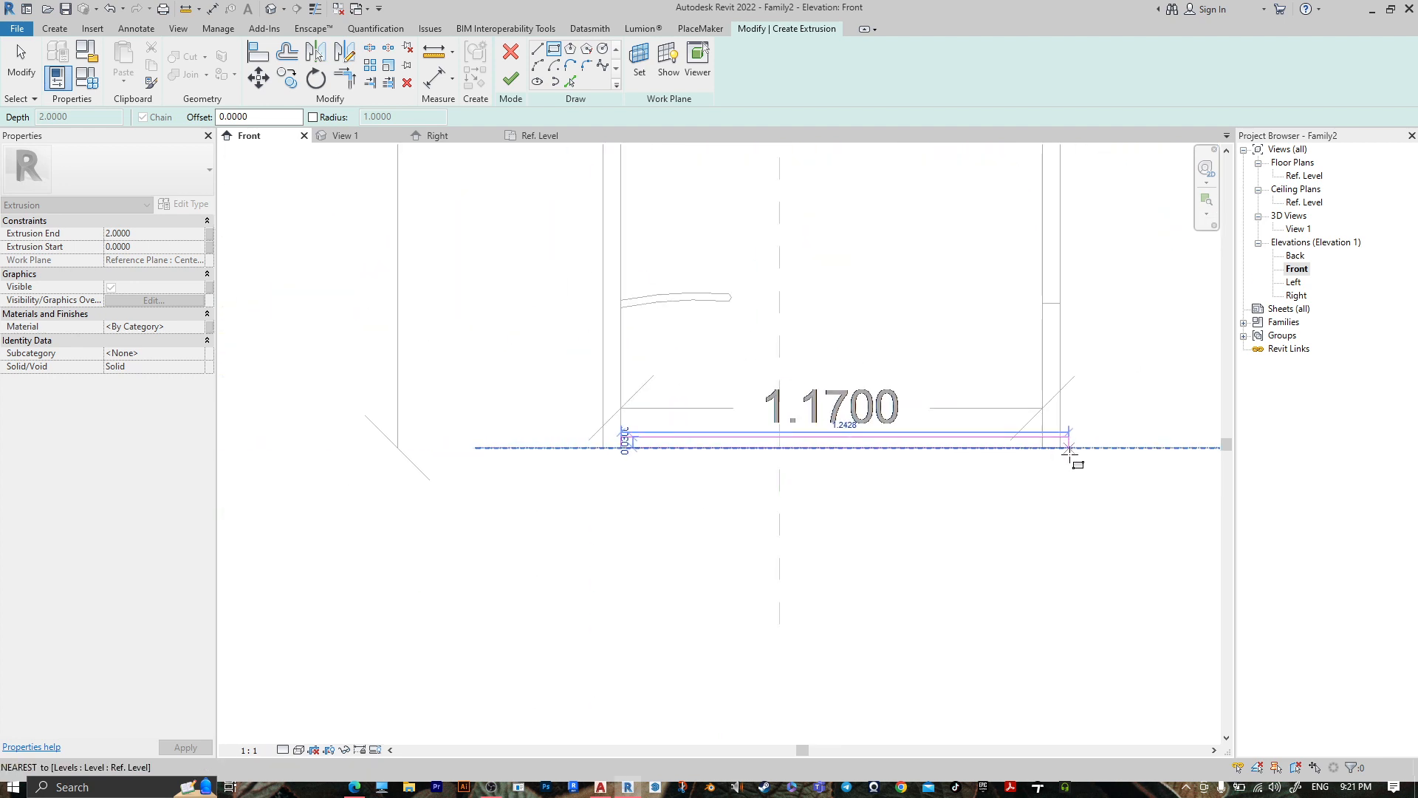
pyautogui.scroll(5, 1035, 458)
pyautogui.scroll(2, 1009, 436)
pyautogui.click(998, 446)
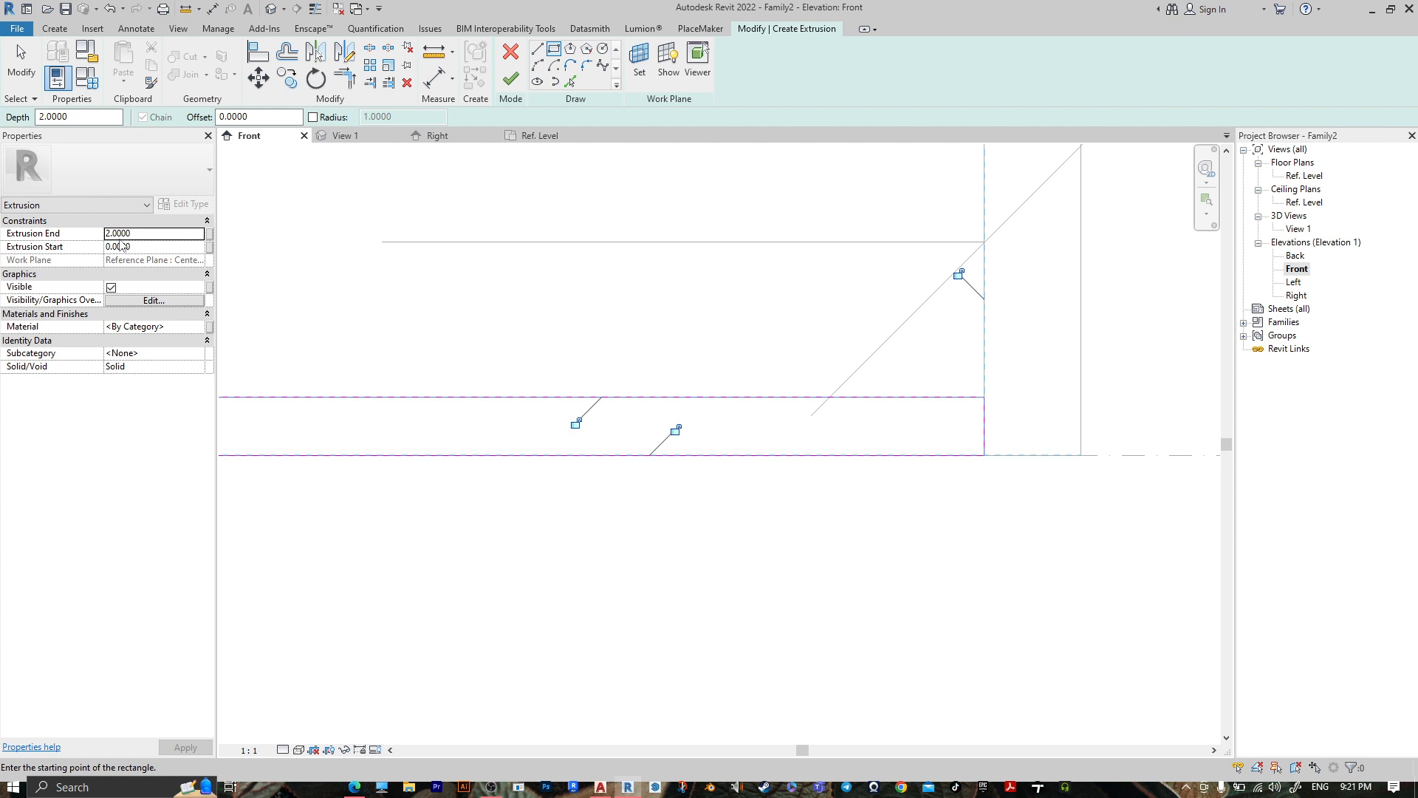
# Finish the floor extrusion with a start of 0 and an end of 2 m.
pyautogui.click(511, 81)
pyautogui.scroll(-6, 918, 468)
pyautogui.moveTo(1183, 368); pyautogui.dragTo(1092, 409, button='middle')
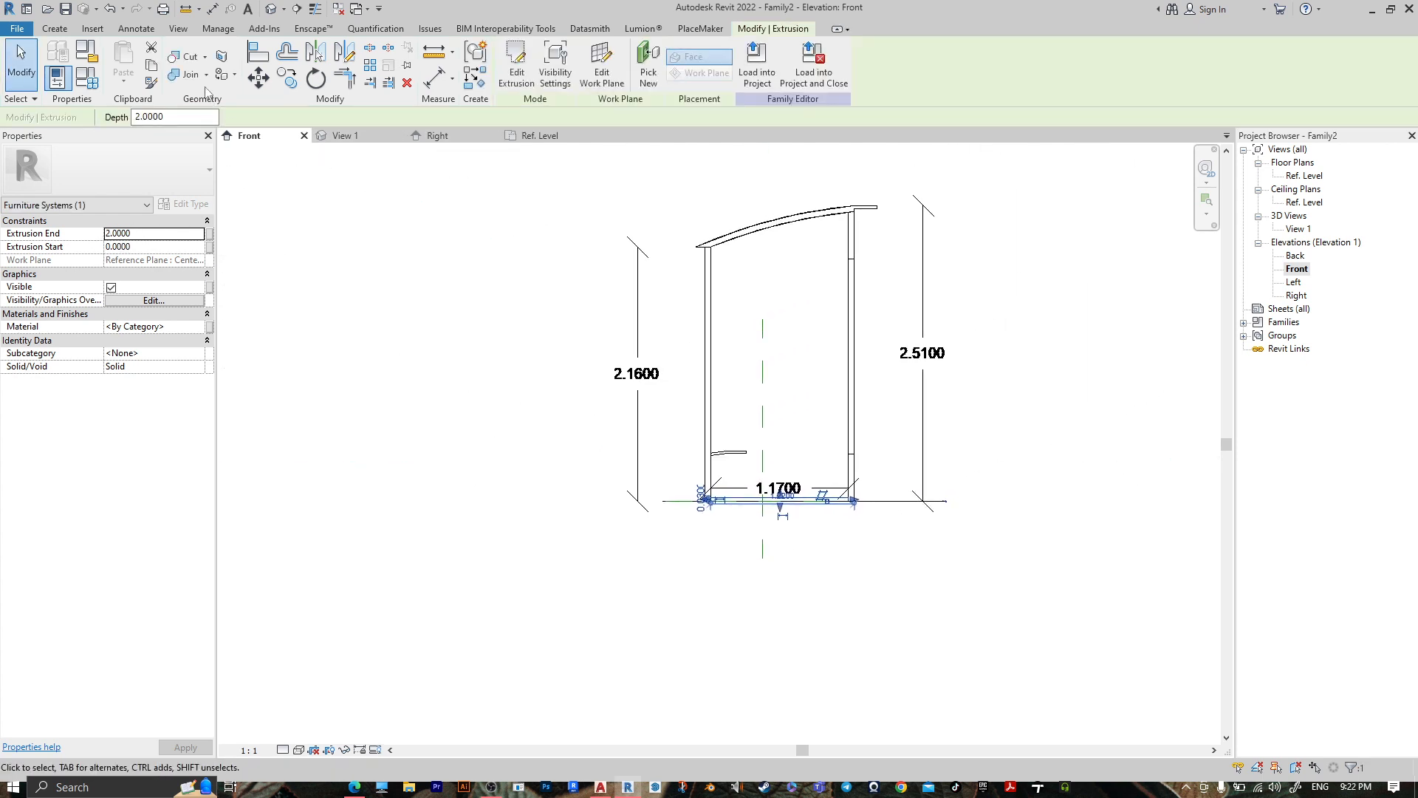
# Open the default 3D view, orient it to Right and set the view scale to 1:1.
pyautogui.click(271, 9)
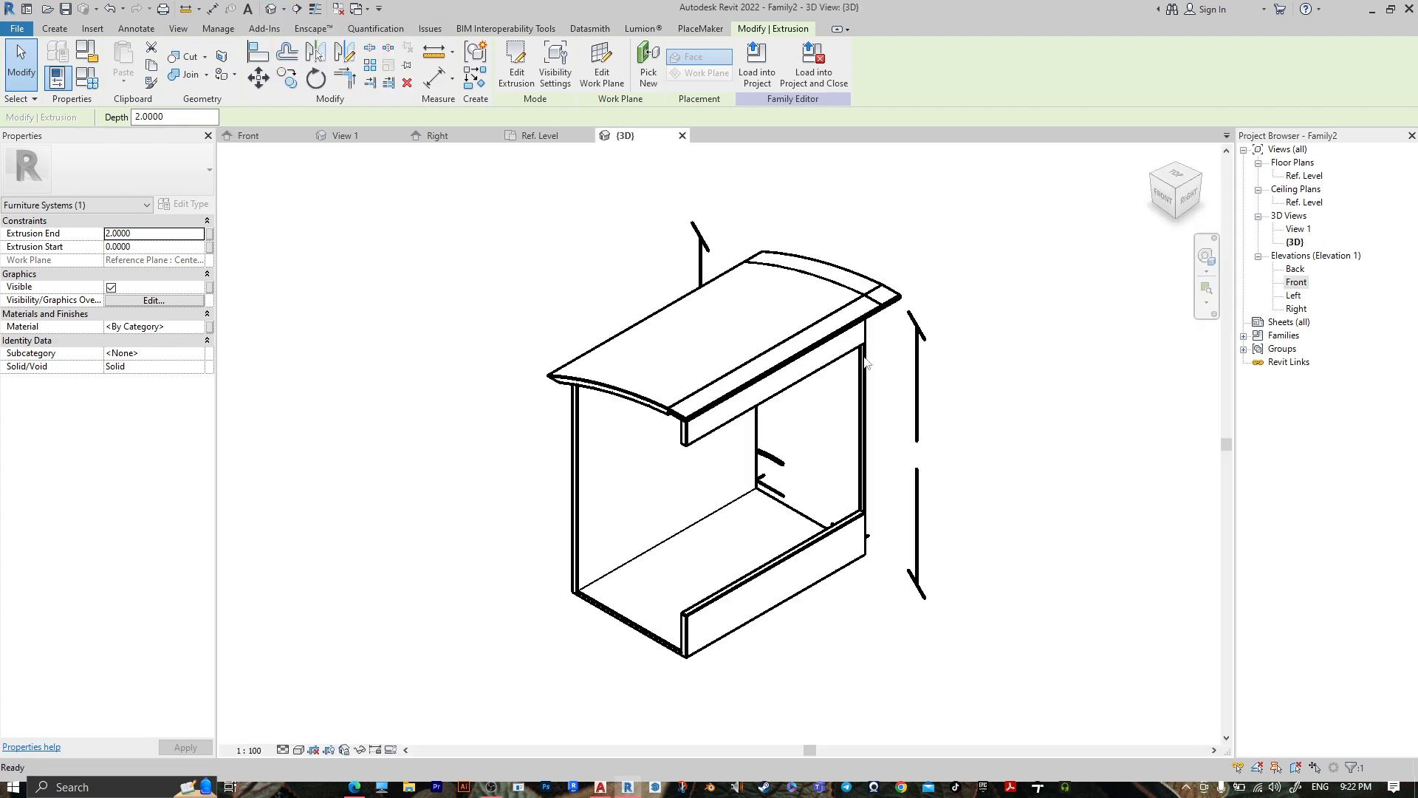
pyautogui.click(991, 500)
pyautogui.keyDown('shift'); pyautogui.moveTo(991, 500); pyautogui.dragTo(1072, 398, button='middle'); pyautogui.keyUp('shift')
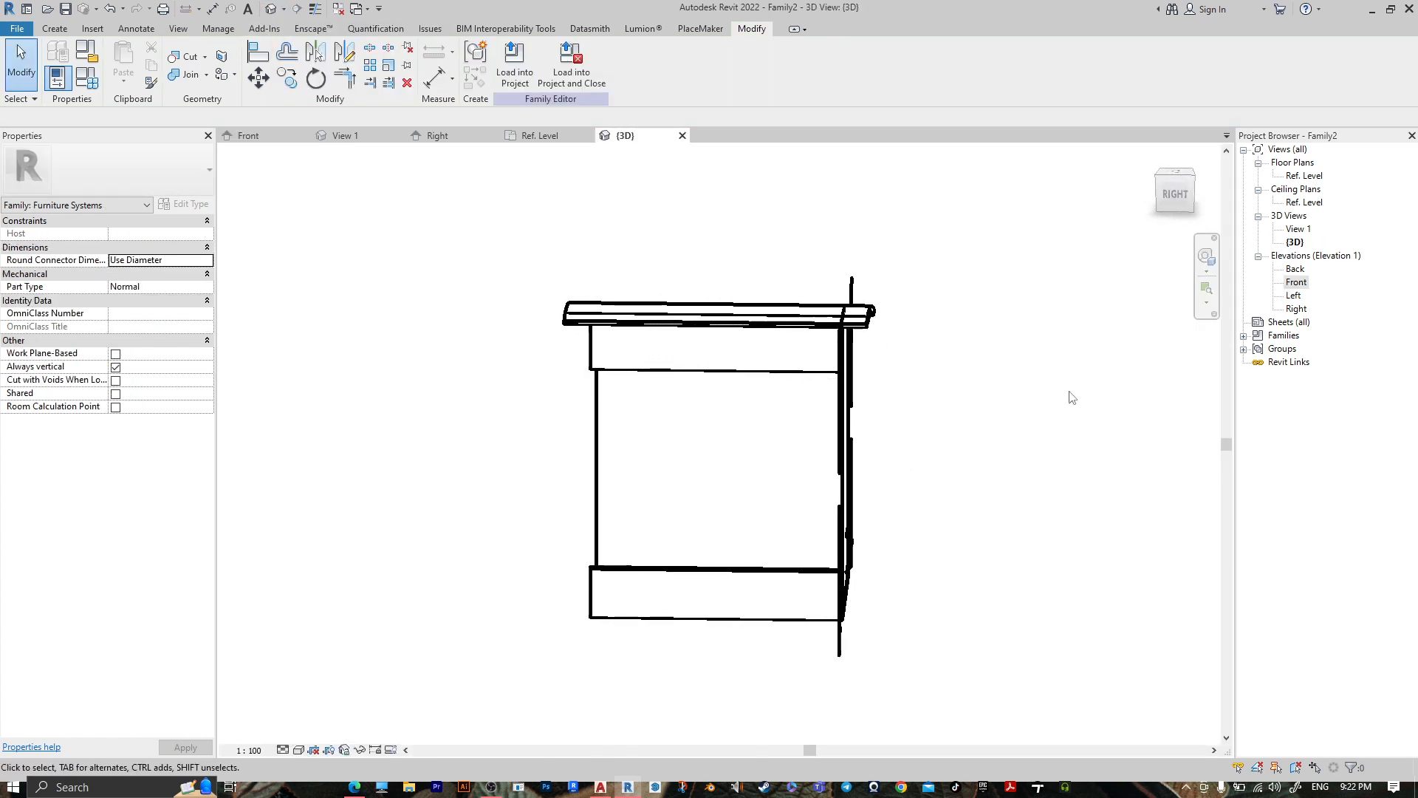
pyautogui.click(1174, 194)
pyautogui.click(246, 748)
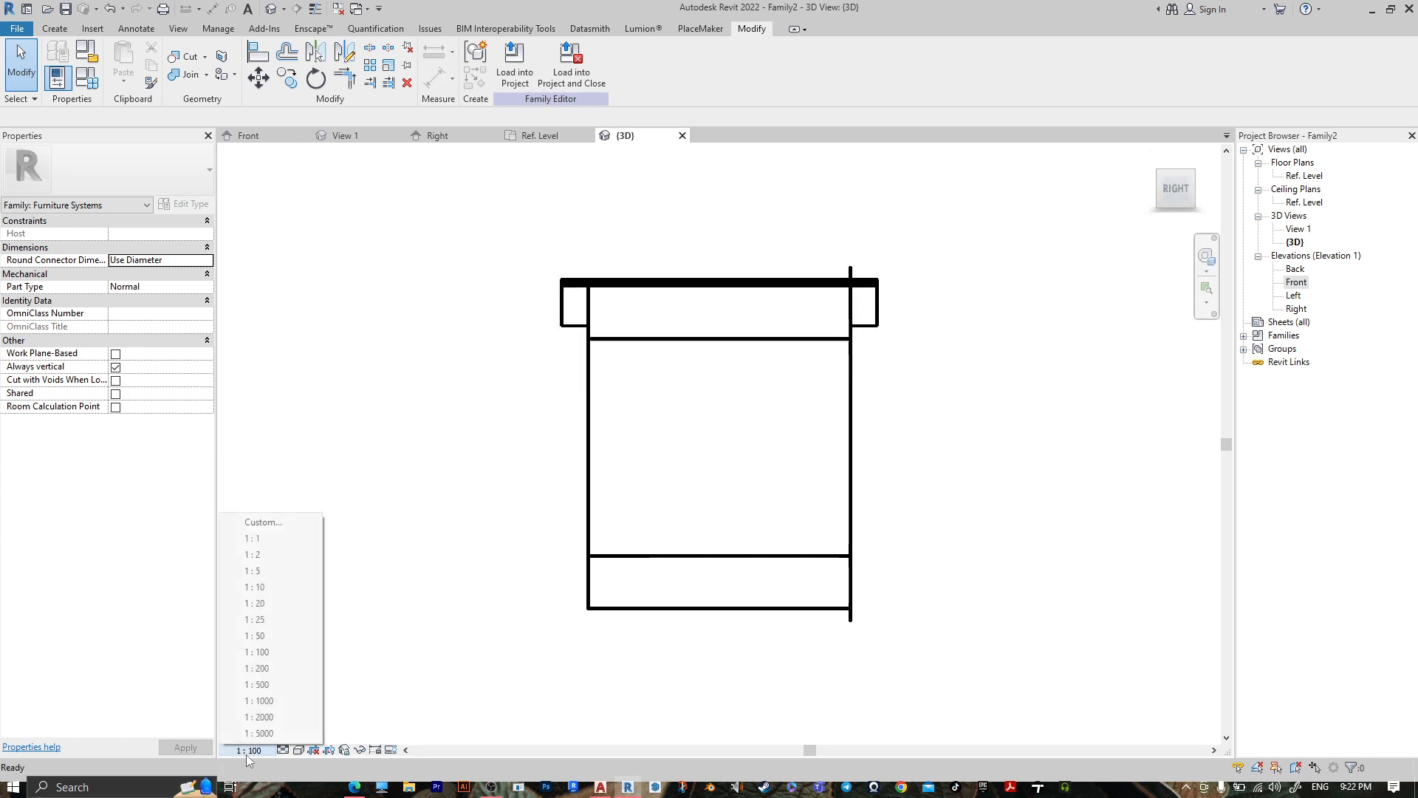
pyautogui.click(285, 538)
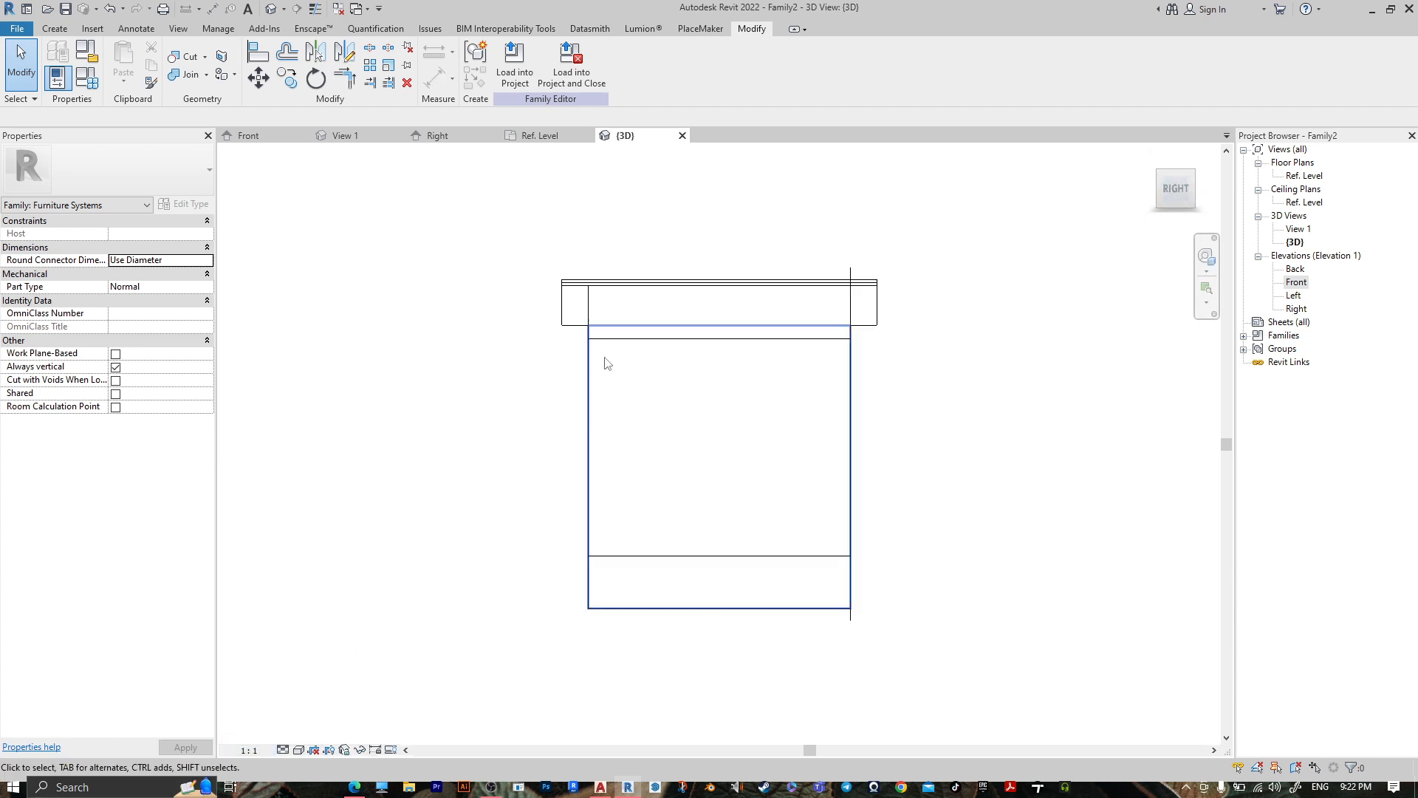
# Start a void extrusion and set its work plane to the outer face of the right post's upper piece.
pyautogui.click(54, 29)
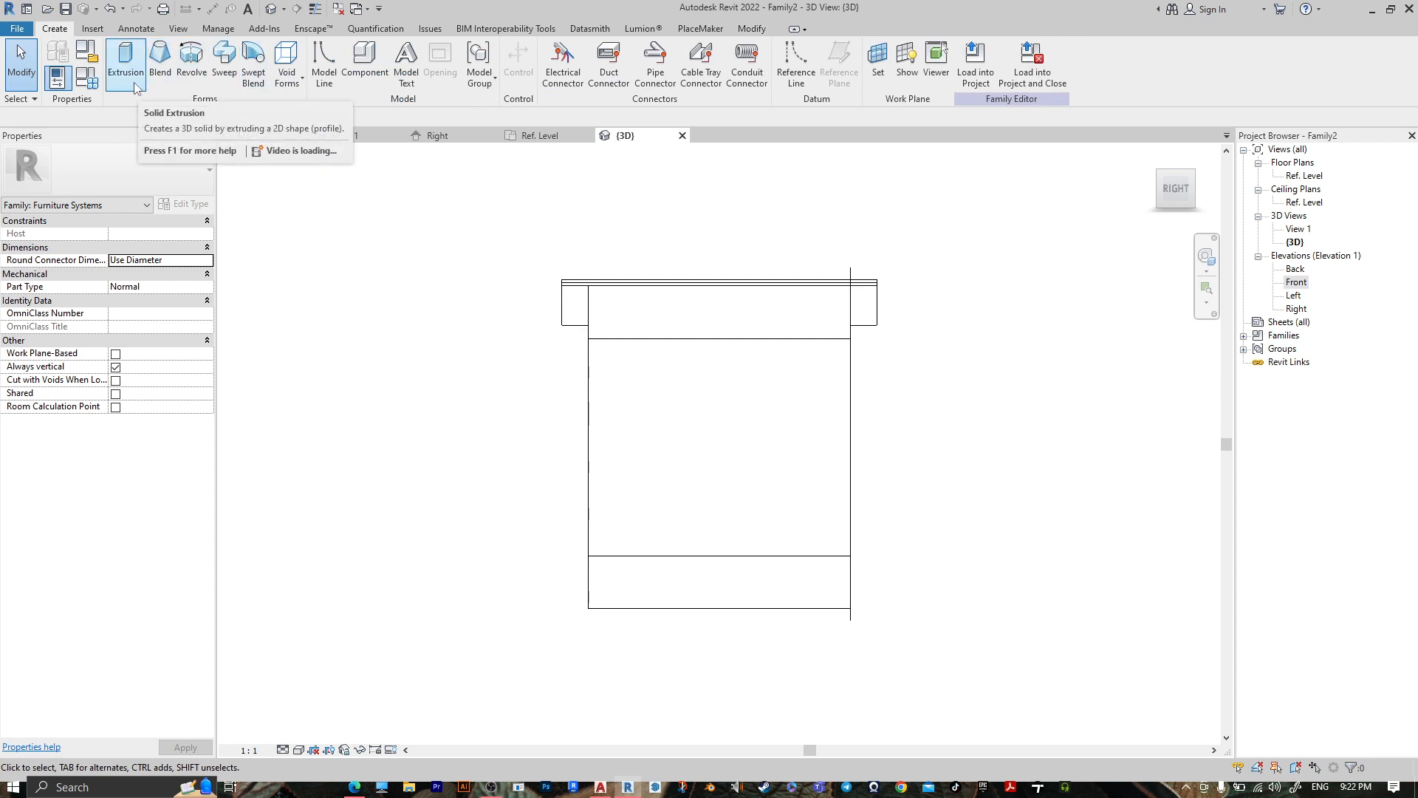
pyautogui.click(288, 71)
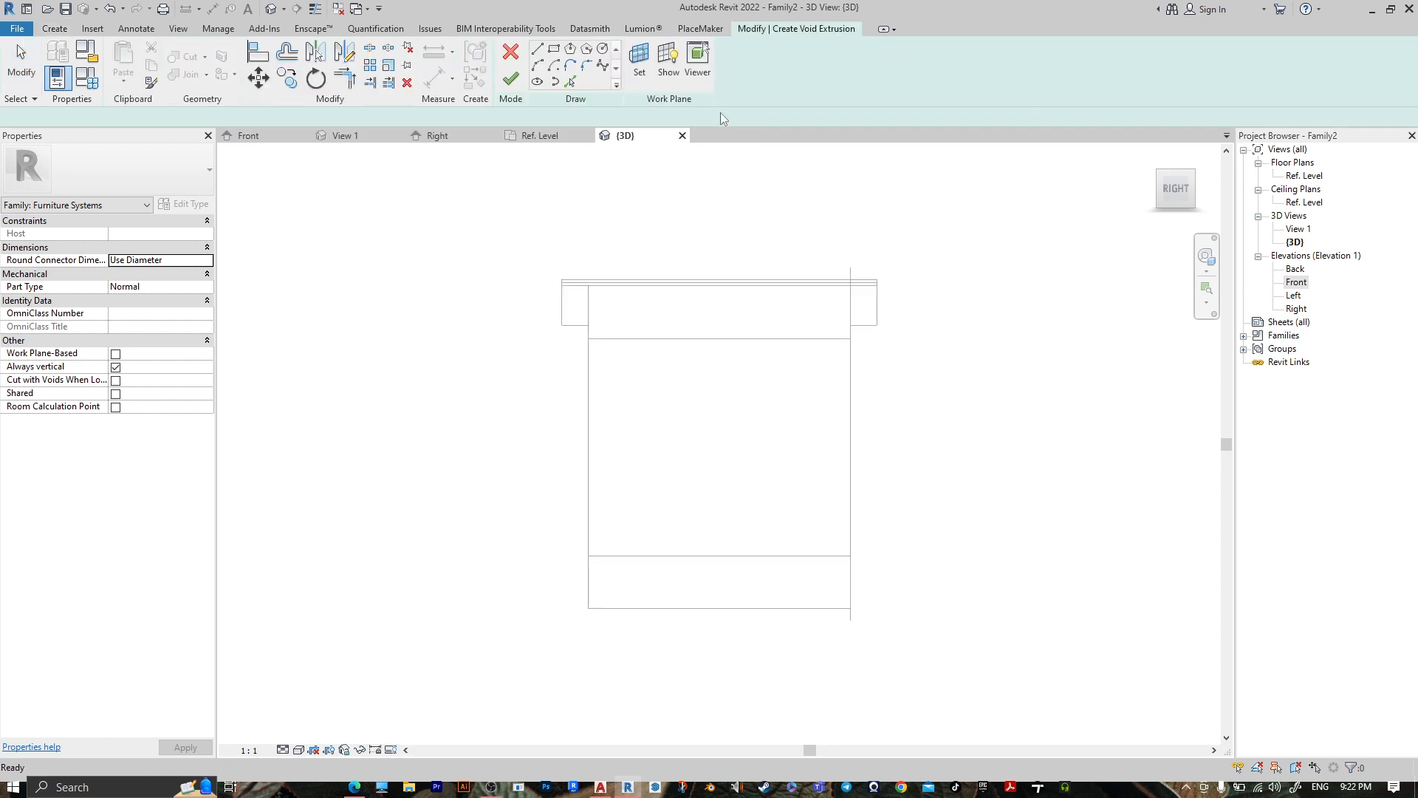
pyautogui.click(640, 61)
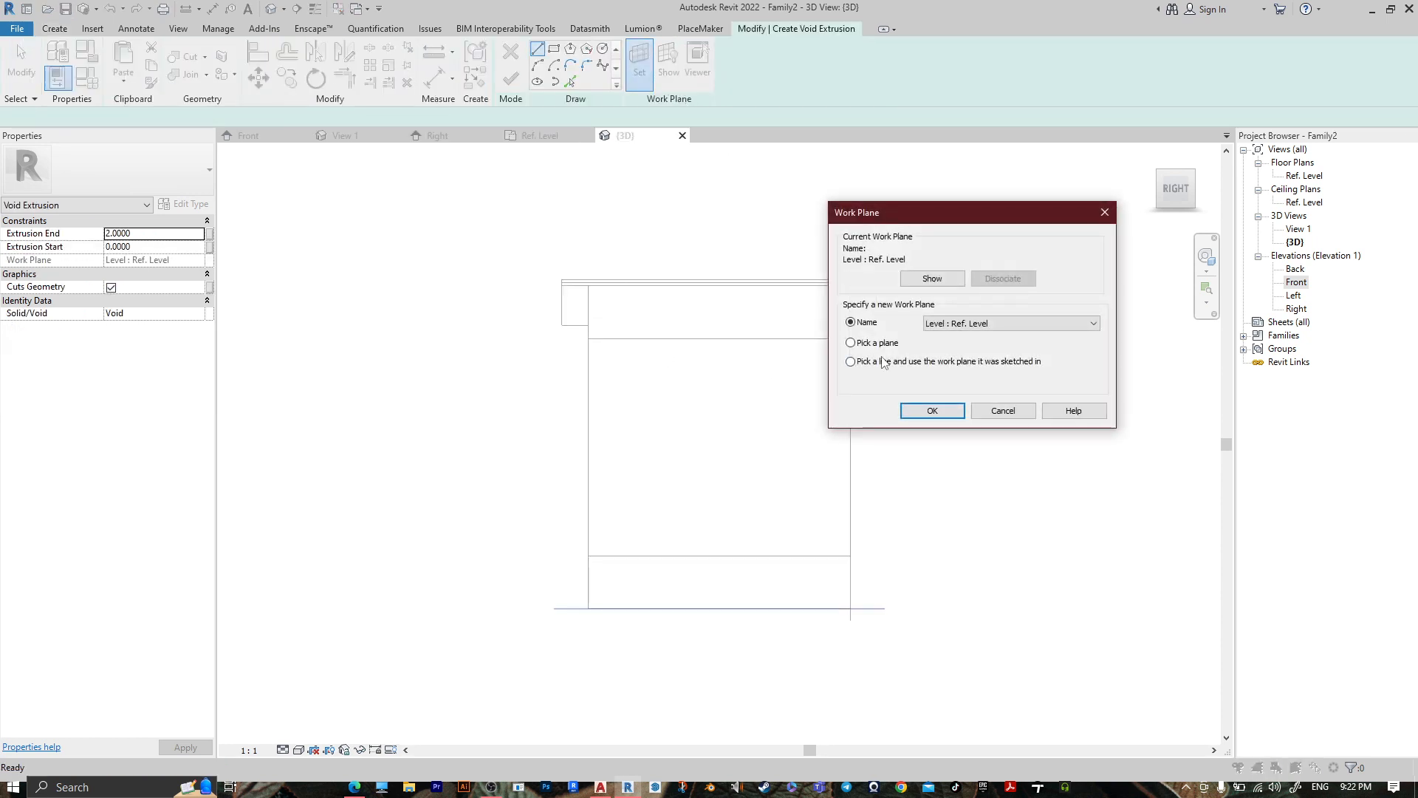
pyautogui.click(934, 412)
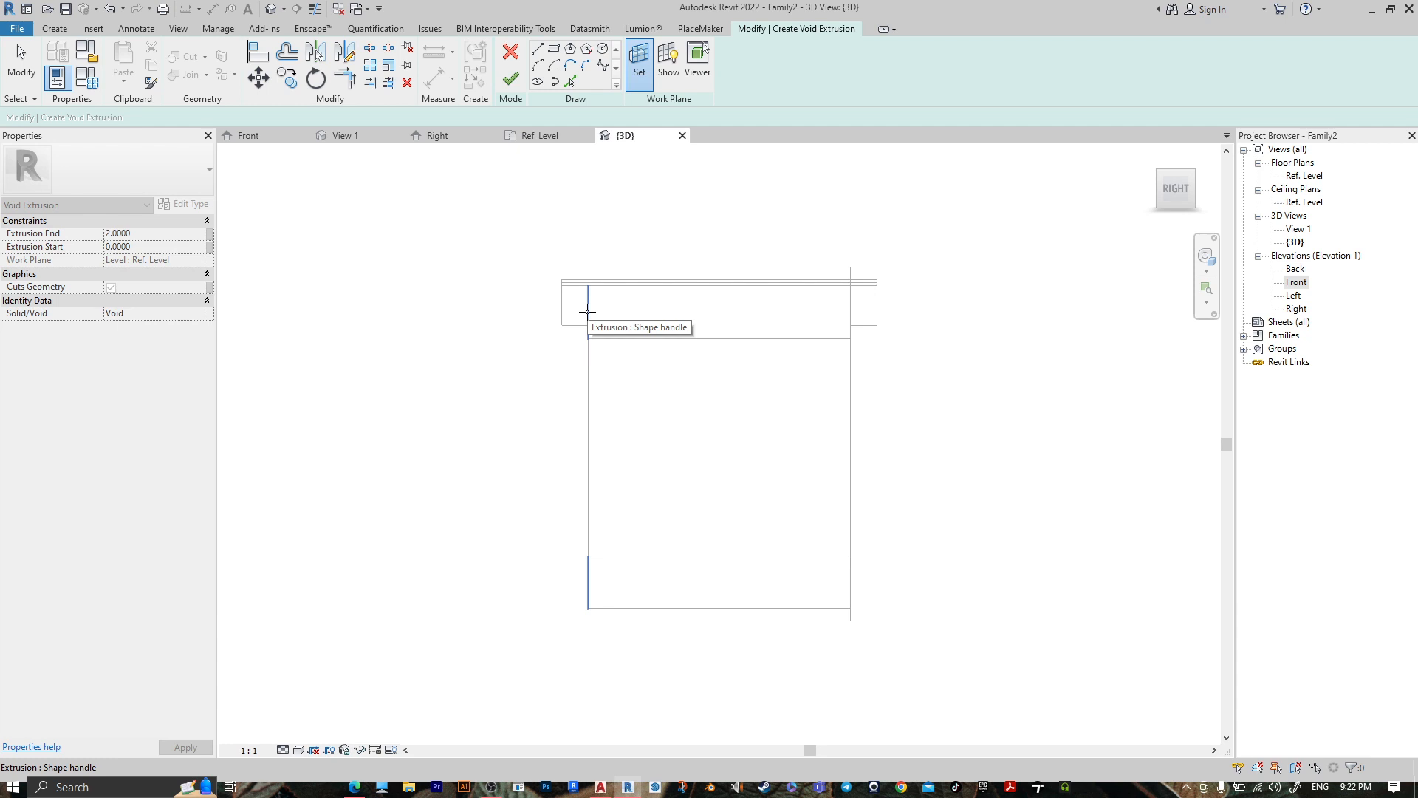
pyautogui.click(588, 312)
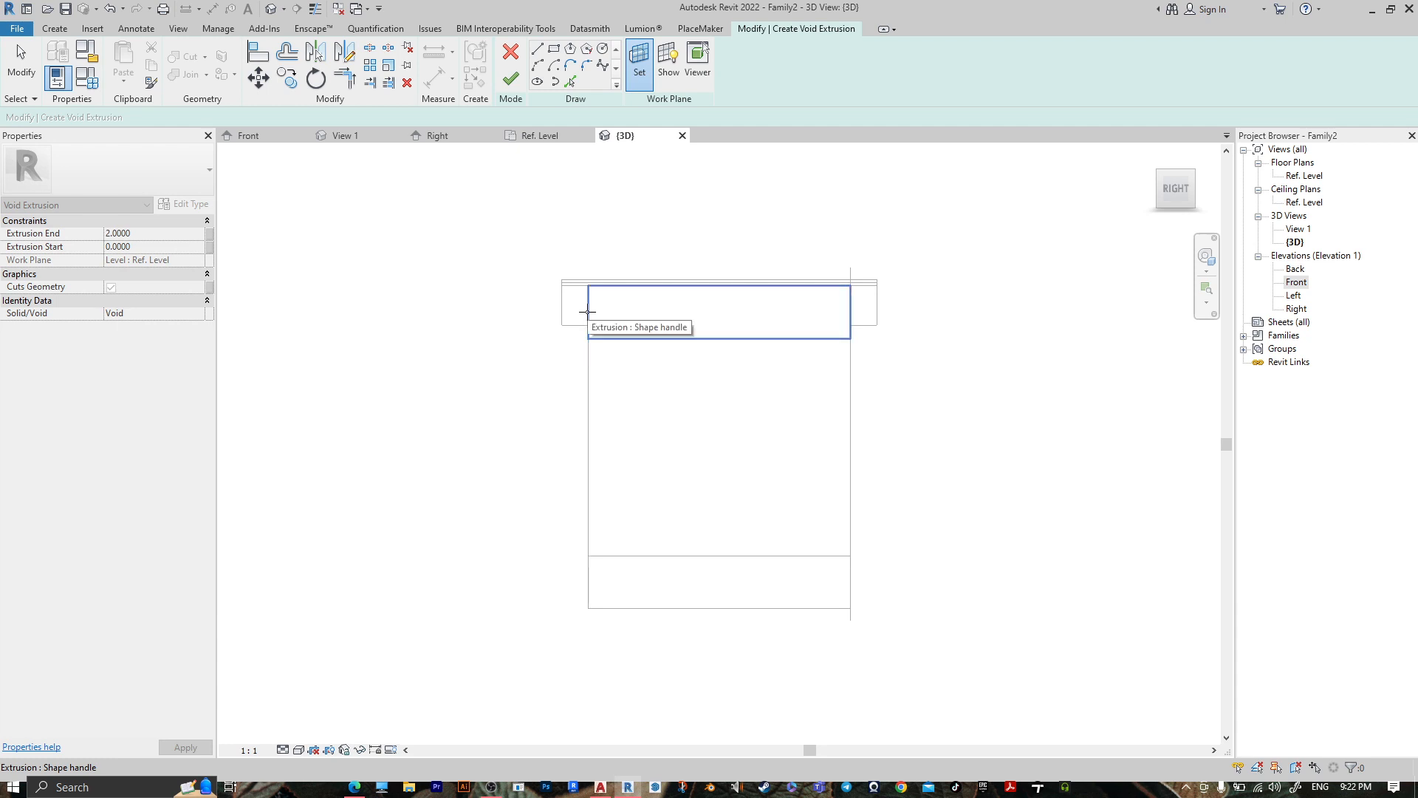
pyautogui.click(588, 312)
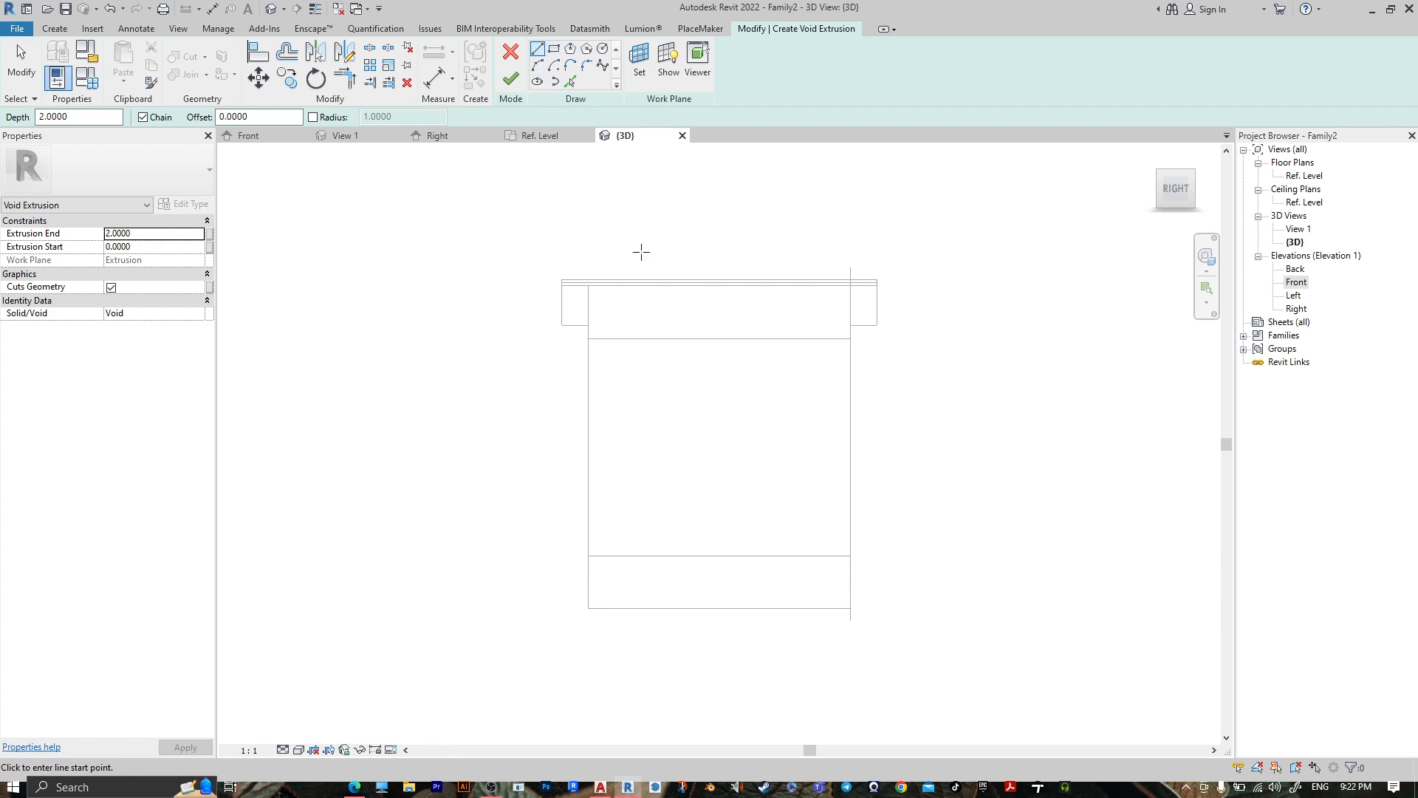
# Sketch a vertical line through the middle of the lower panel and offset copies of it 0.4 m to both sides.
pyautogui.moveTo(809, 468); pyautogui.dragTo(667, 209, button='middle')
pyautogui.click(573, 289)
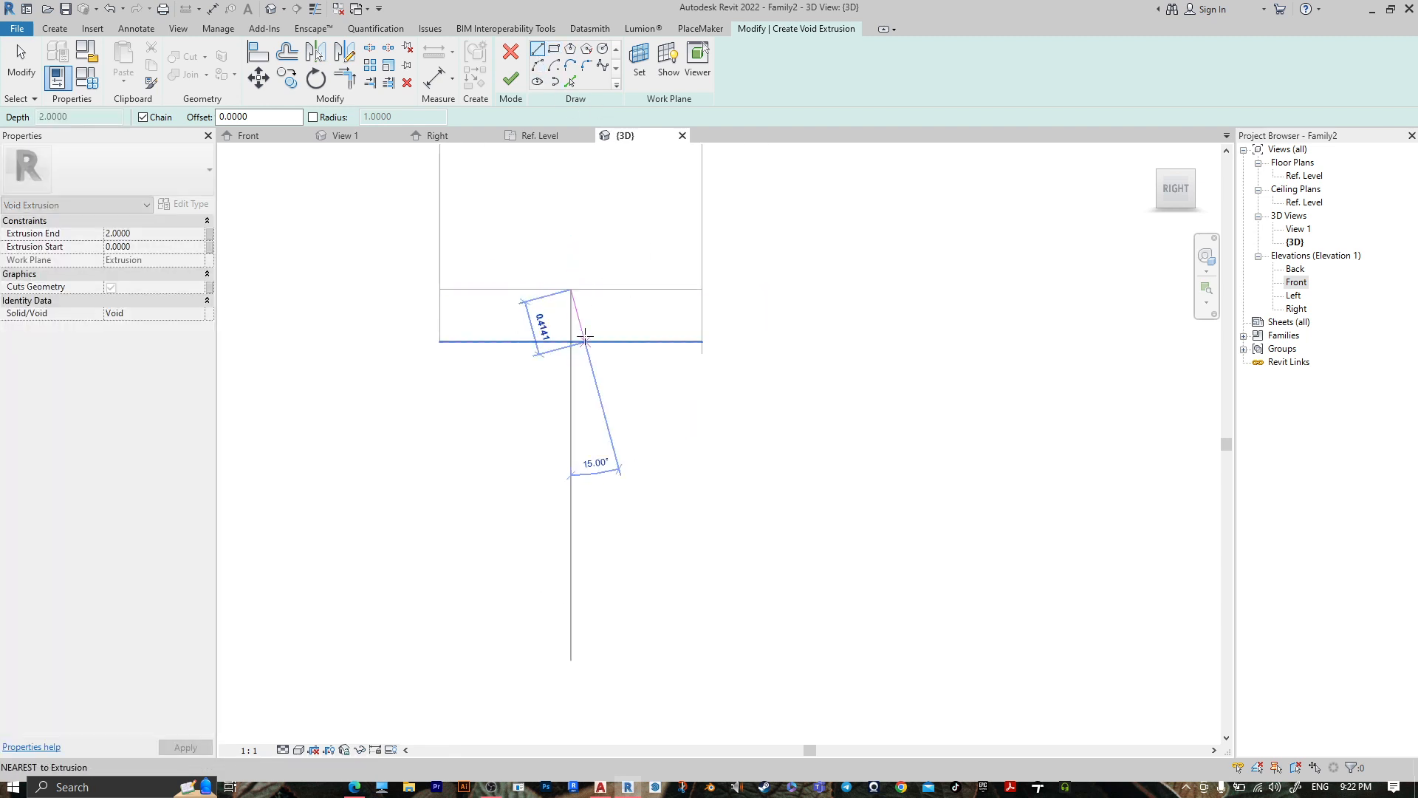
pyautogui.click(571, 342)
pyautogui.press('o')
pyautogui.press('f')
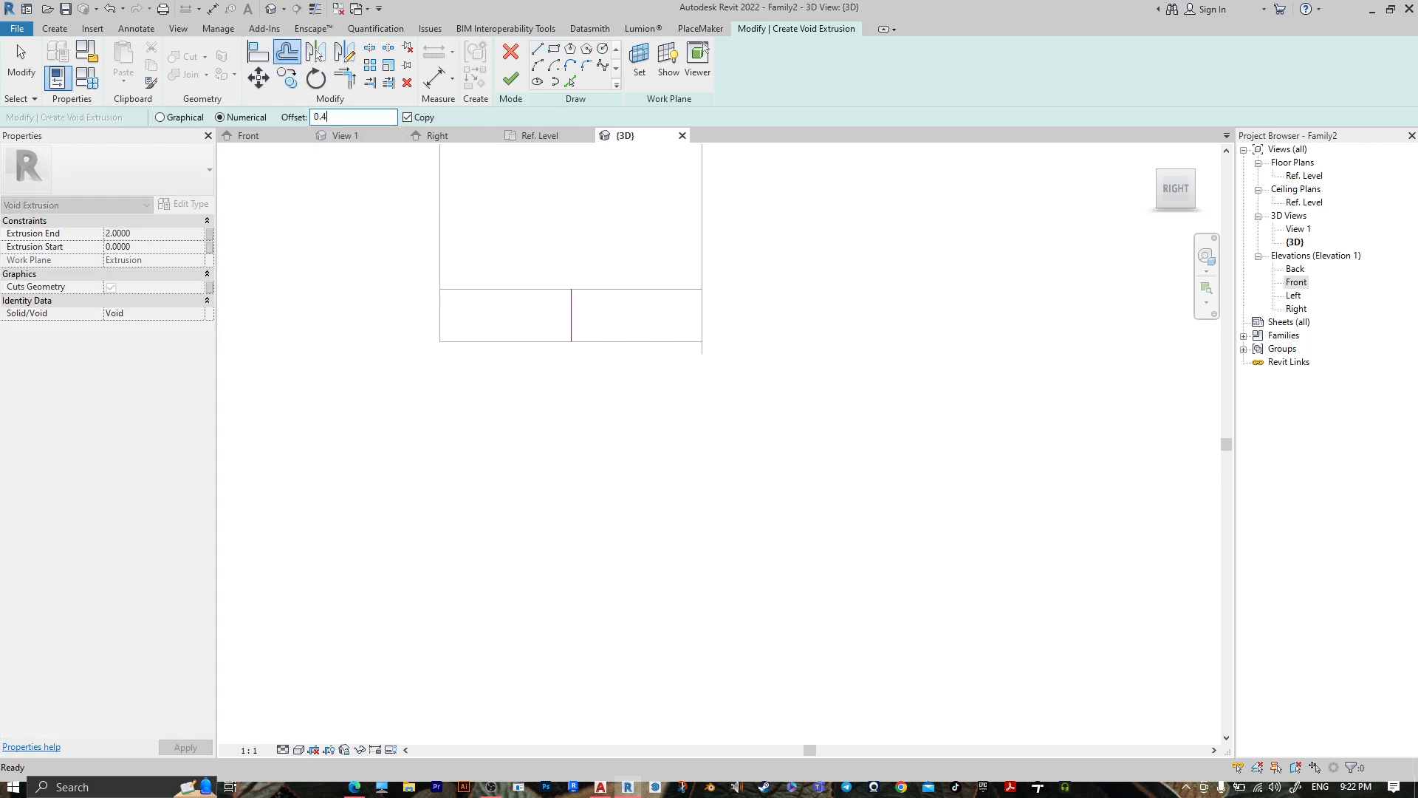
pyautogui.scroll(2, 580, 262)
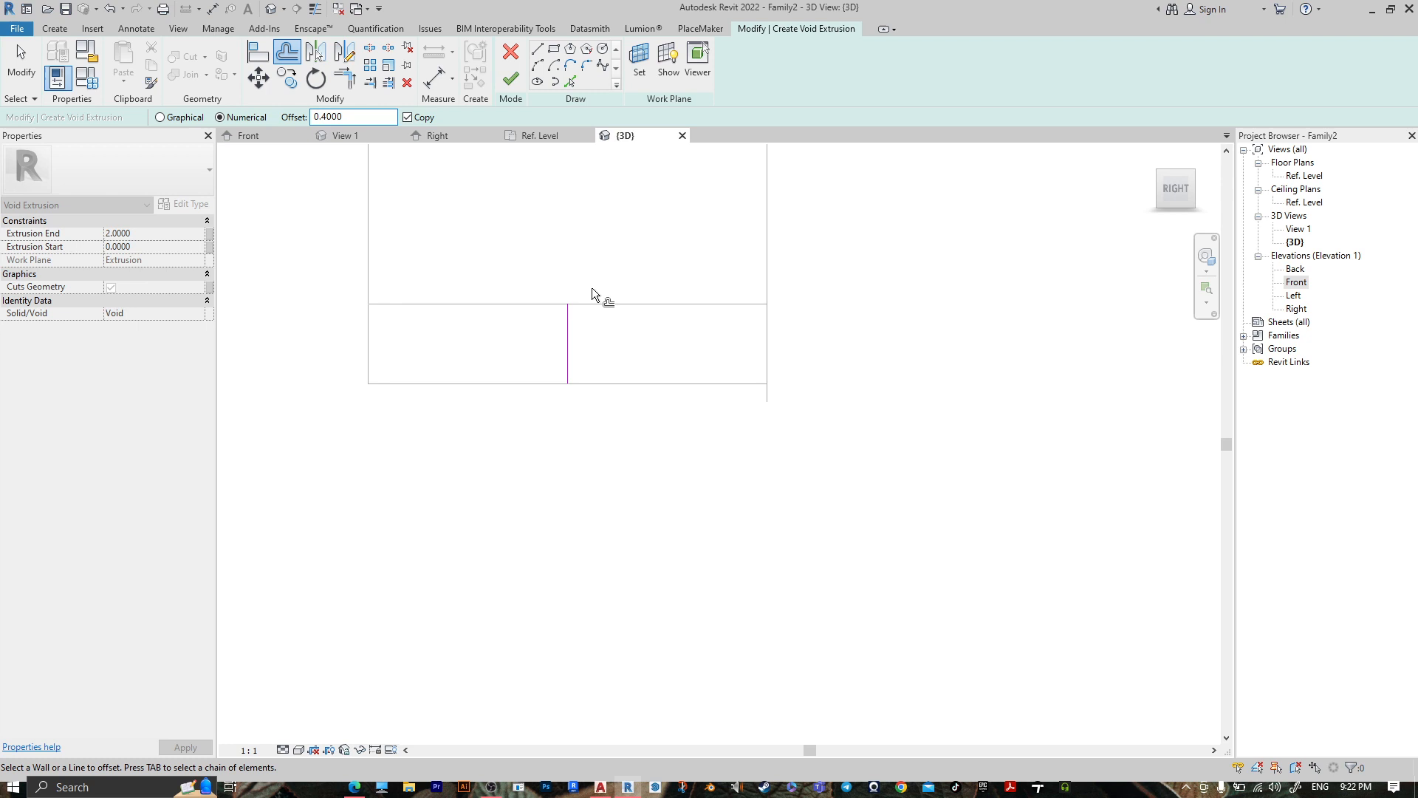
pyautogui.click(573, 331)
pyautogui.click(560, 335)
pyautogui.press('Escape')
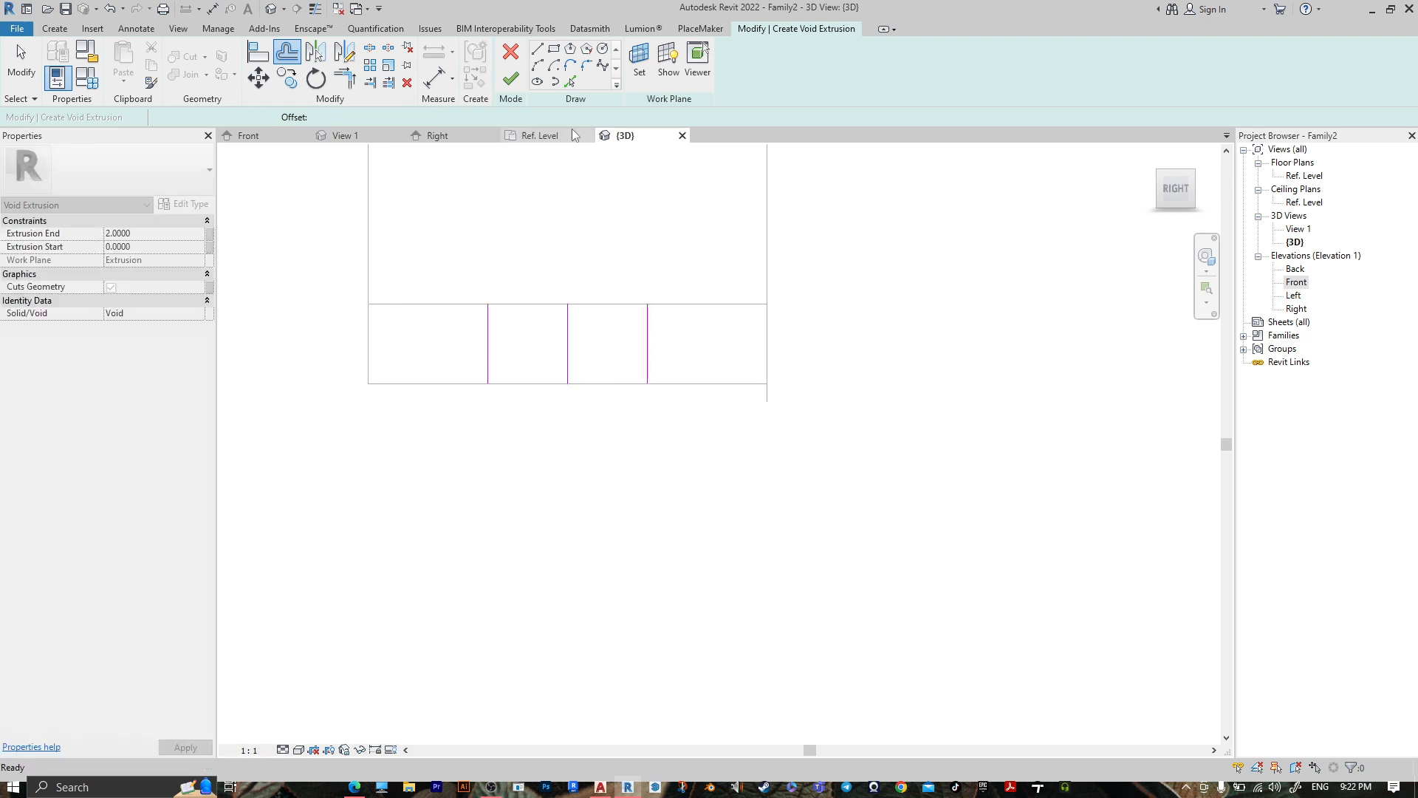
# Join the two offset lines along the panel's top and bottom edges into a rectangle and delete the middle line.
pyautogui.click(537, 49)
pyautogui.click(489, 304)
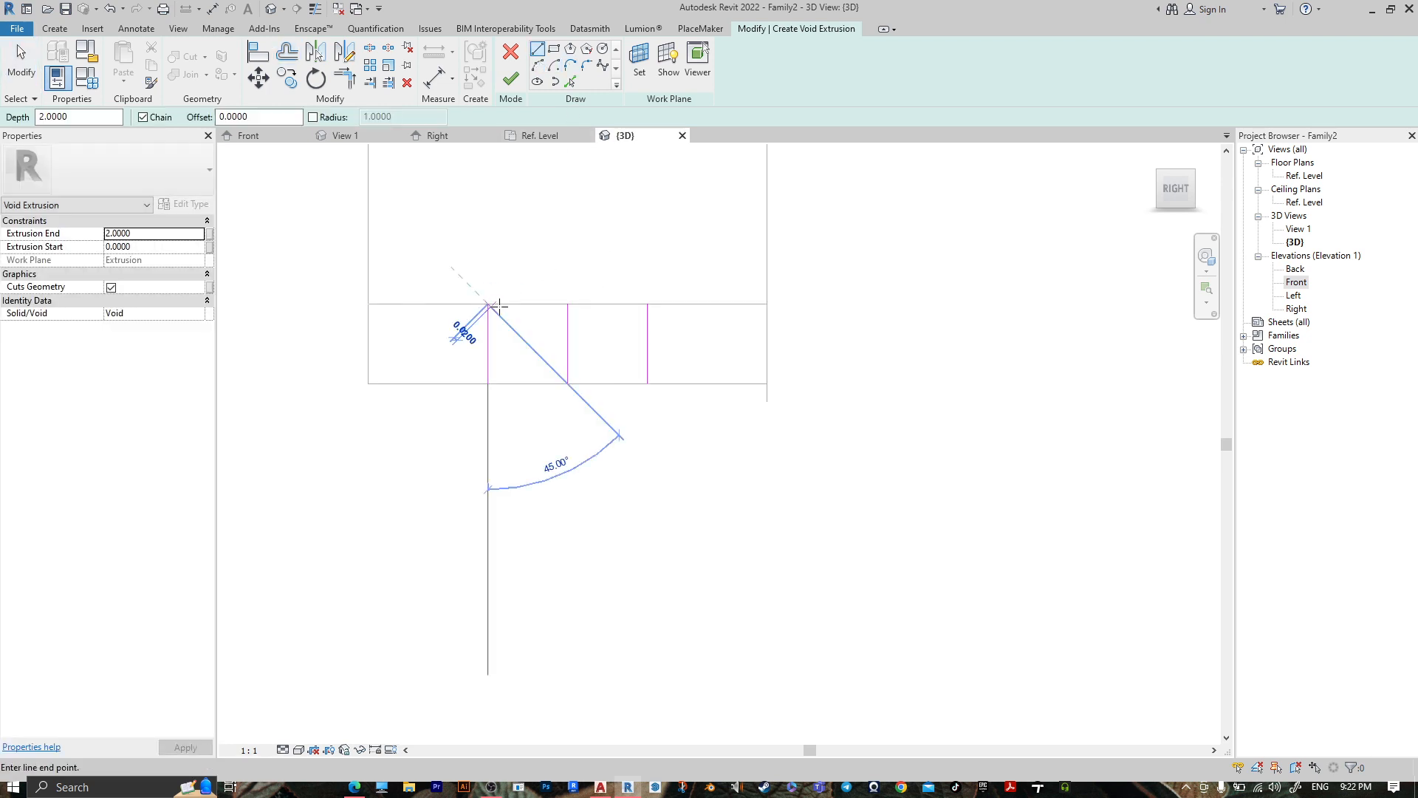
pyautogui.click(648, 304)
pyautogui.click(487, 304)
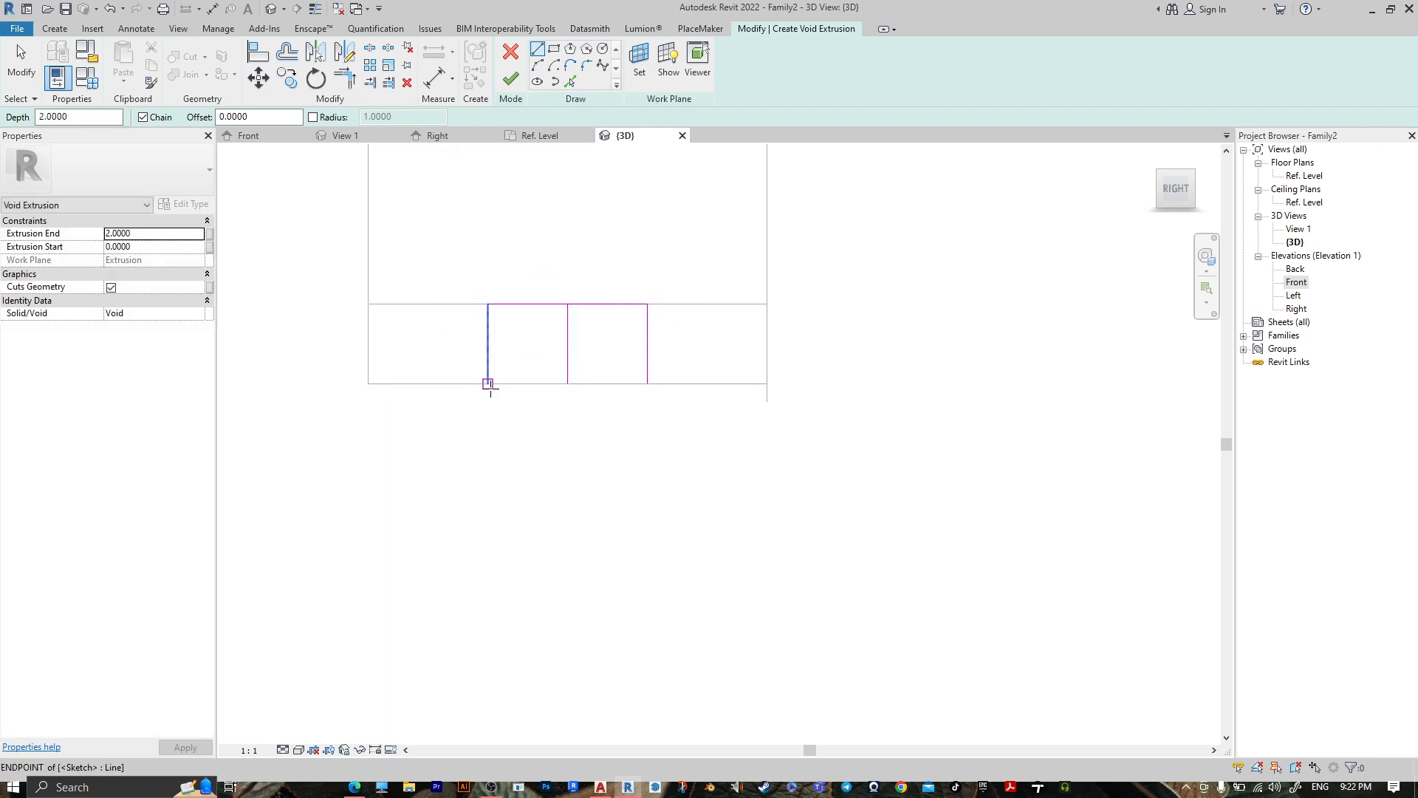
pyautogui.click(487, 383)
pyautogui.click(647, 384)
pyautogui.press('Escape')
pyautogui.press('Escape')
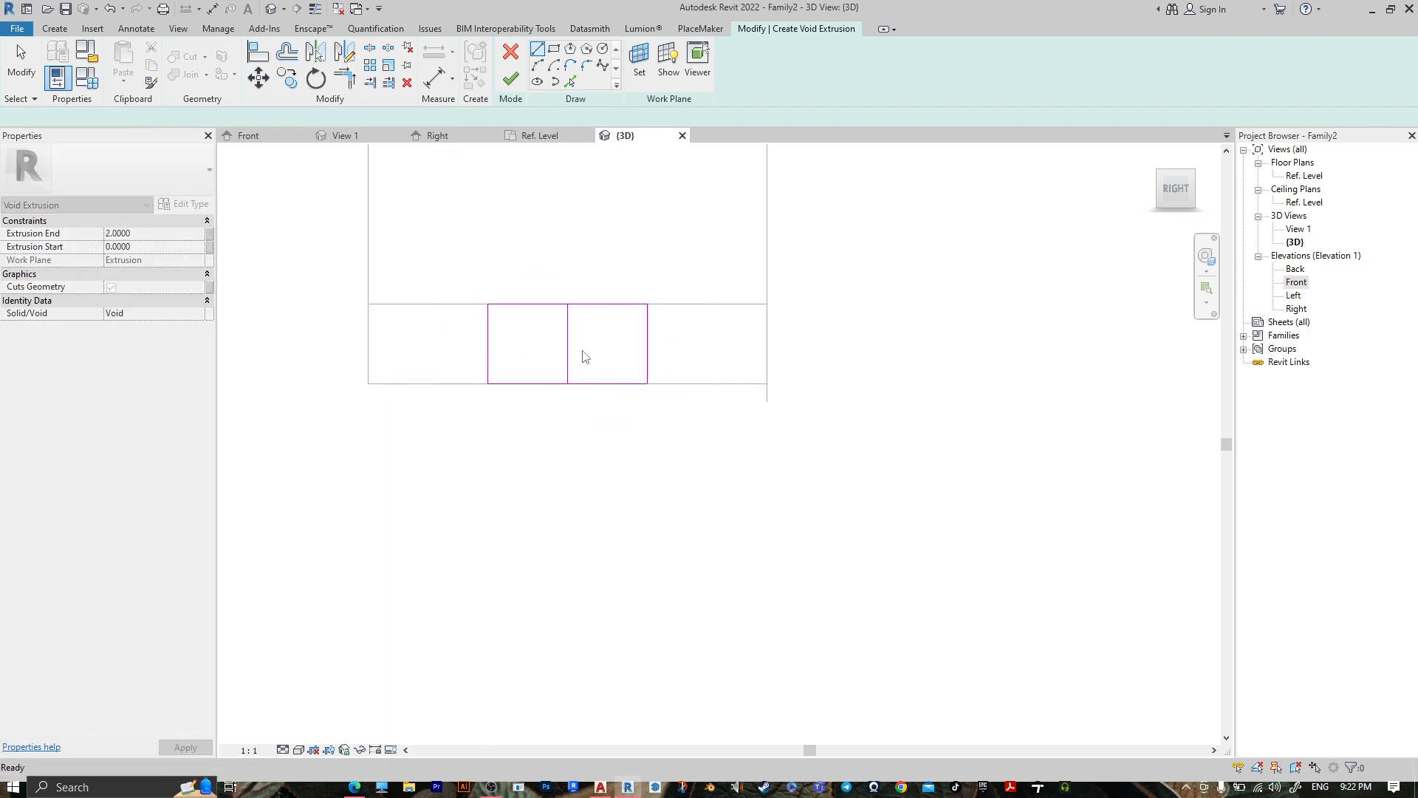
pyautogui.click(568, 355)
pyautogui.press('Delete')
pyautogui.scroll(-2, 589, 290)
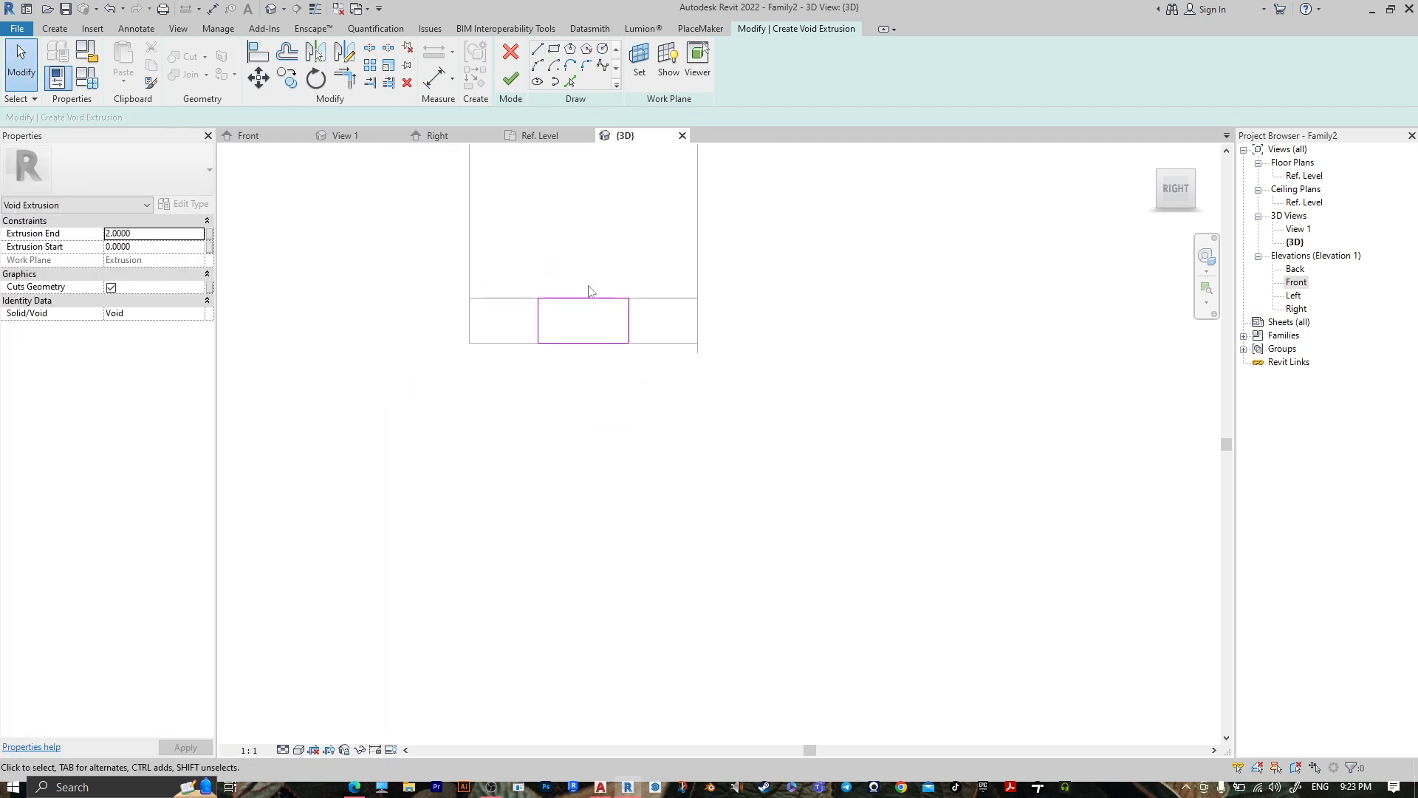
pyautogui.moveTo(589, 290); pyautogui.dragTo(629, 350, button='middle')
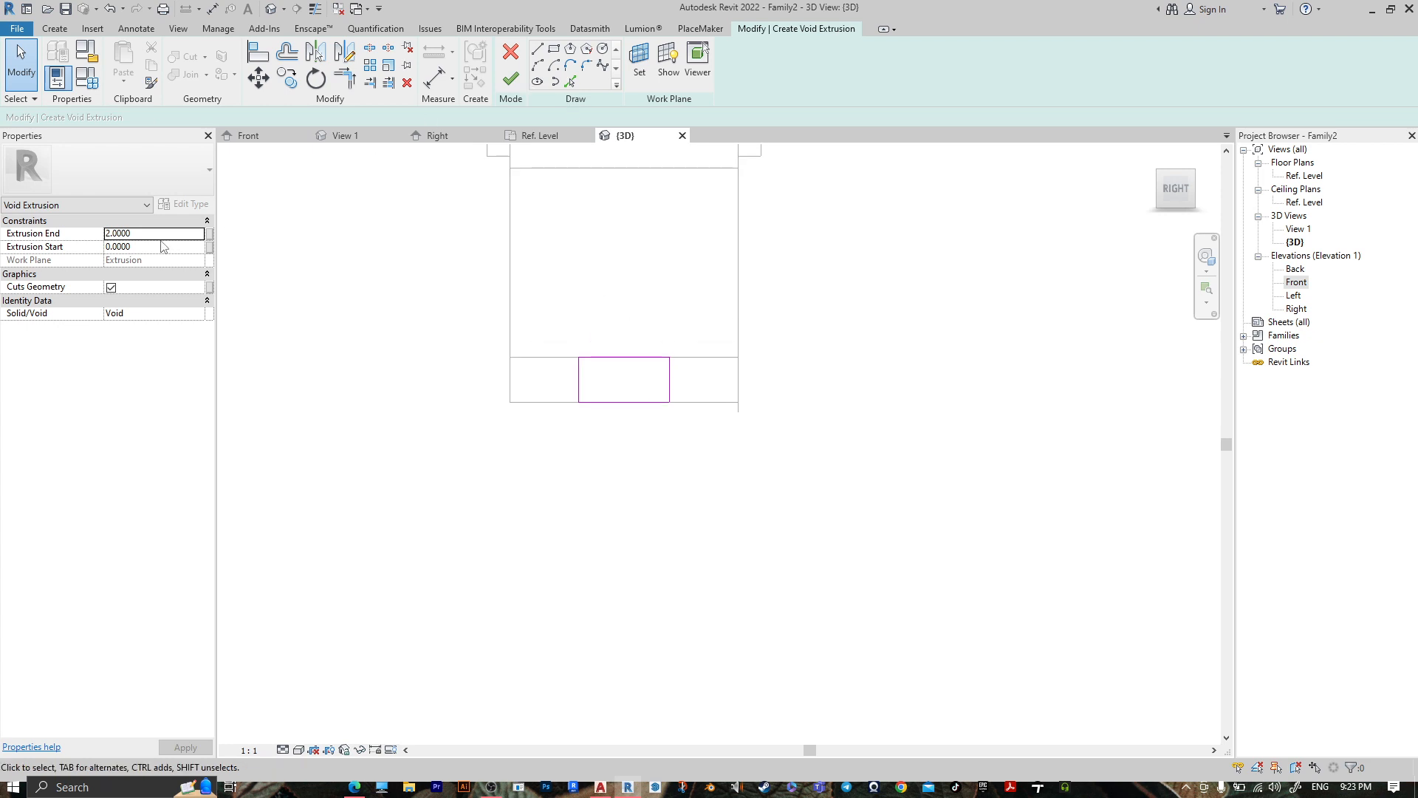
# Finish the void extrusion, set its extrusion end to 0.5 m and deselect it.
pyautogui.click(510, 79)
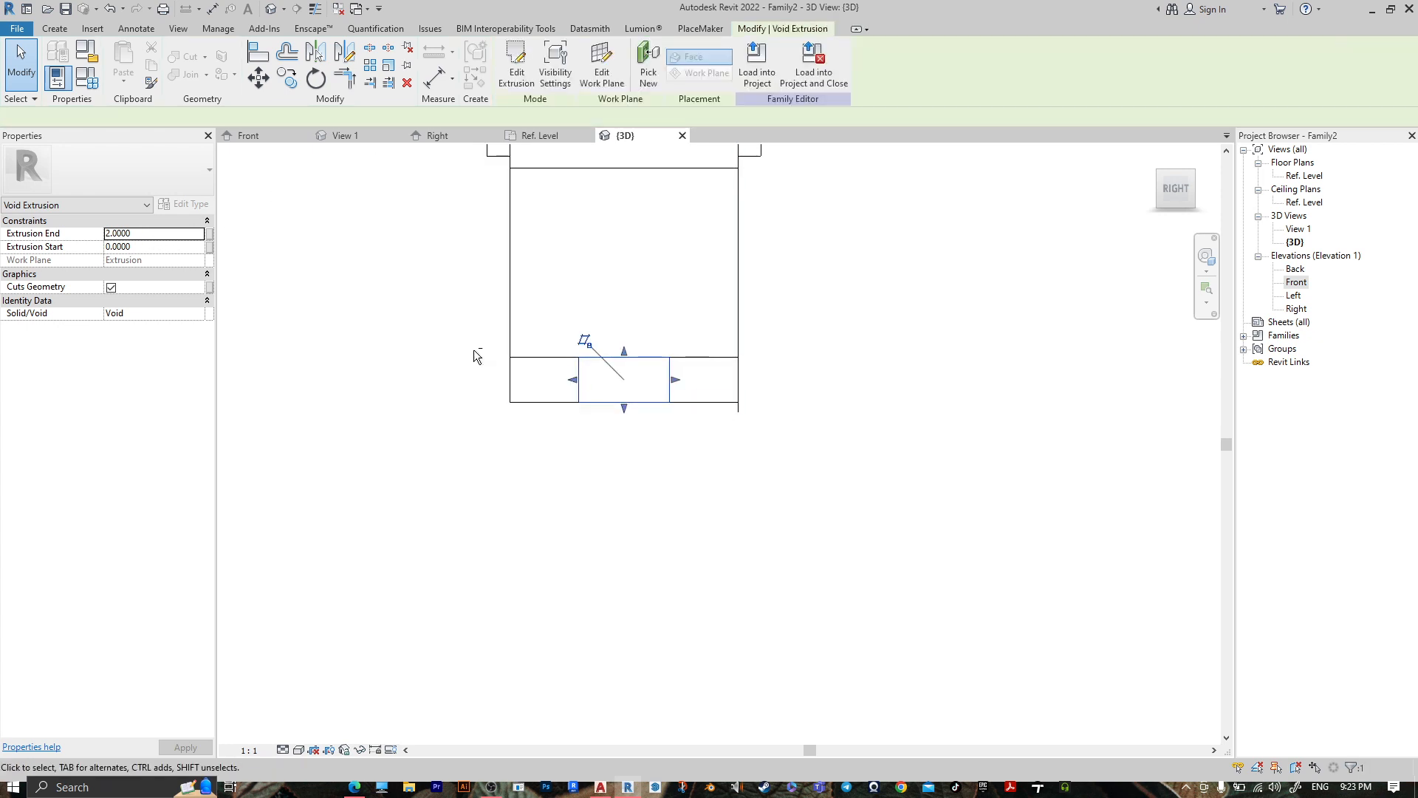
pyautogui.keyDown('shift'); pyautogui.moveTo(475, 354); pyautogui.dragTo(222, 229, button='middle'); pyautogui.keyUp('shift')
pyautogui.click(147, 235)
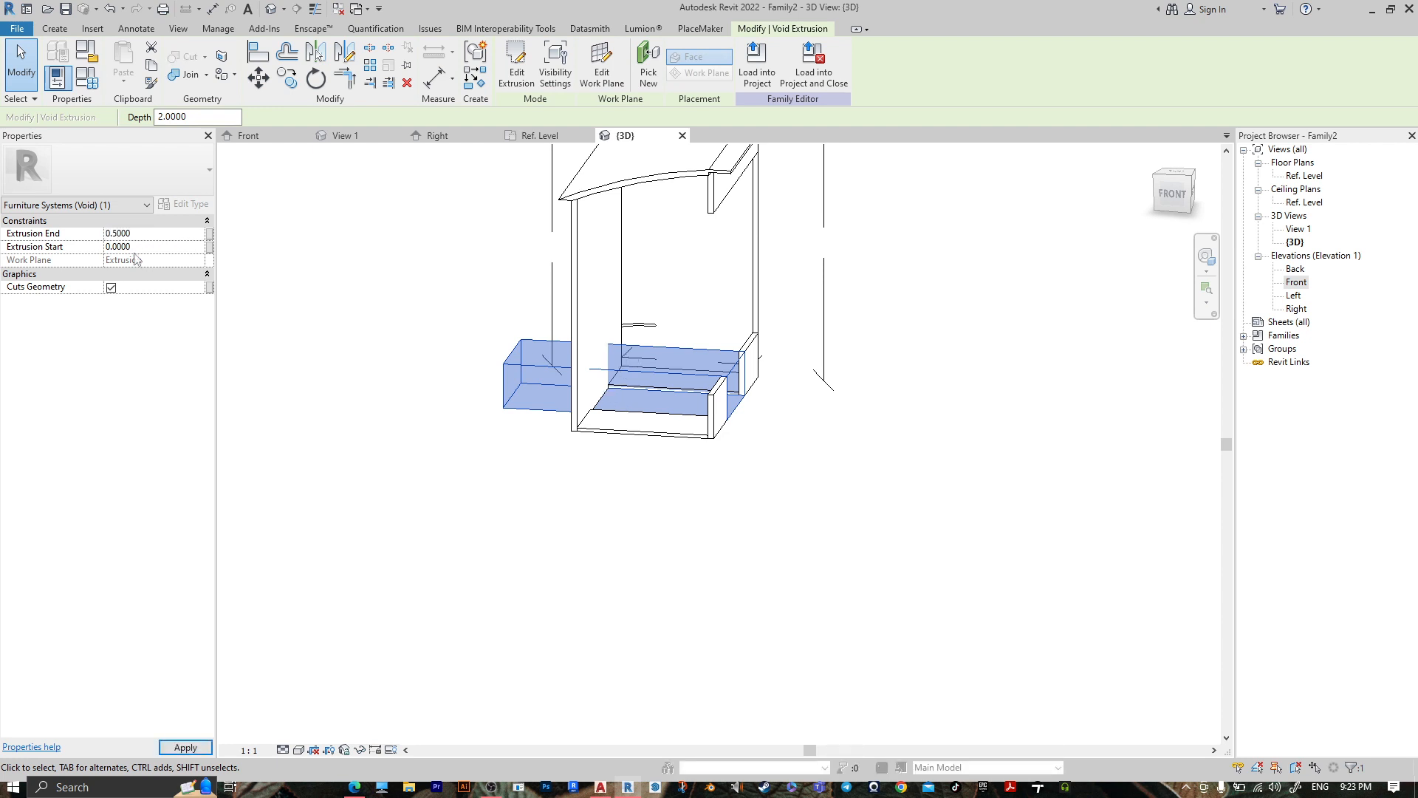
pyautogui.click(909, 506)
# In the Right orientation, raise the void's lower edge to the top surface of the floor slab and deselect it.
pyautogui.keyDown('shift'); pyautogui.moveTo(908, 506); pyautogui.dragTo(690, 497, button='middle'); pyautogui.keyUp('shift')
pyautogui.click(653, 424)
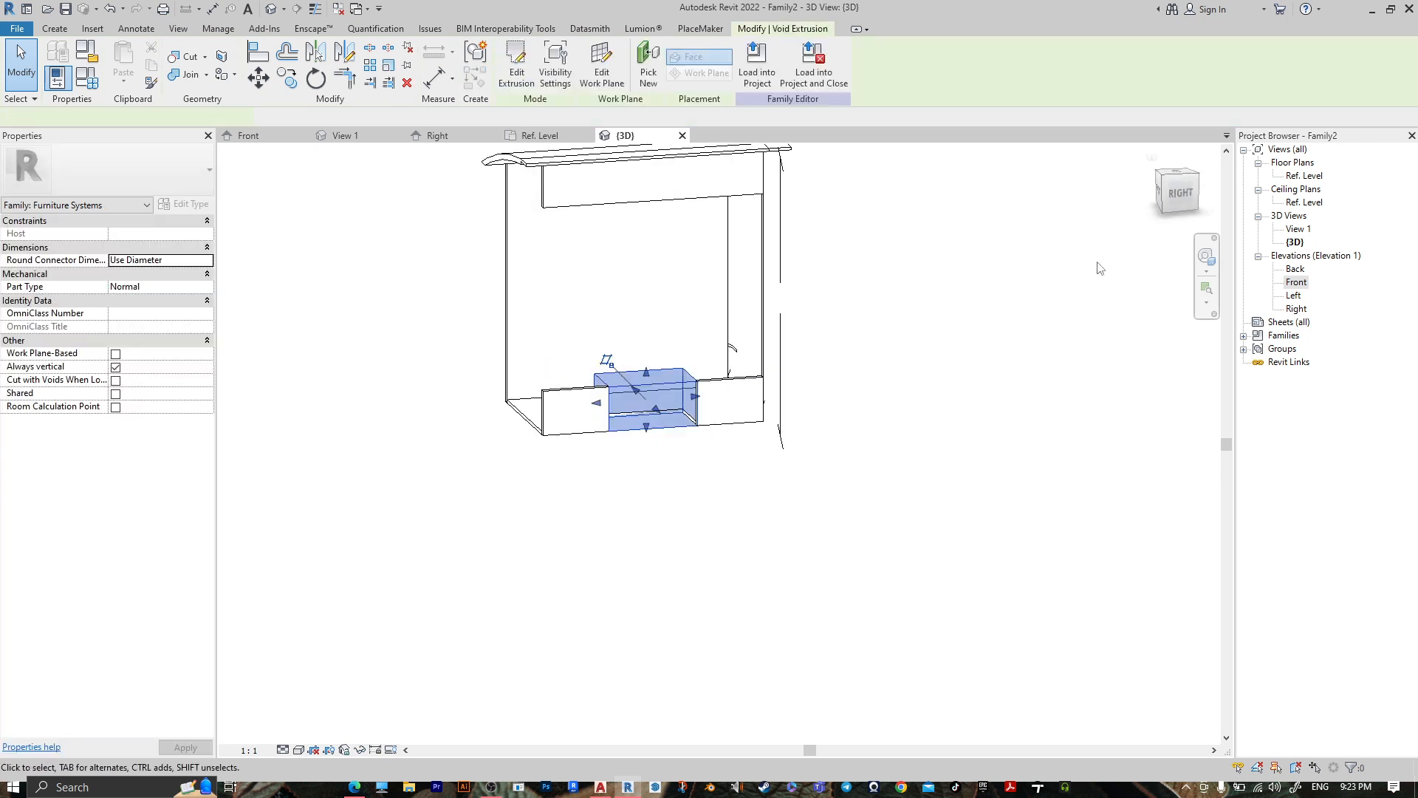
pyautogui.click(1179, 194)
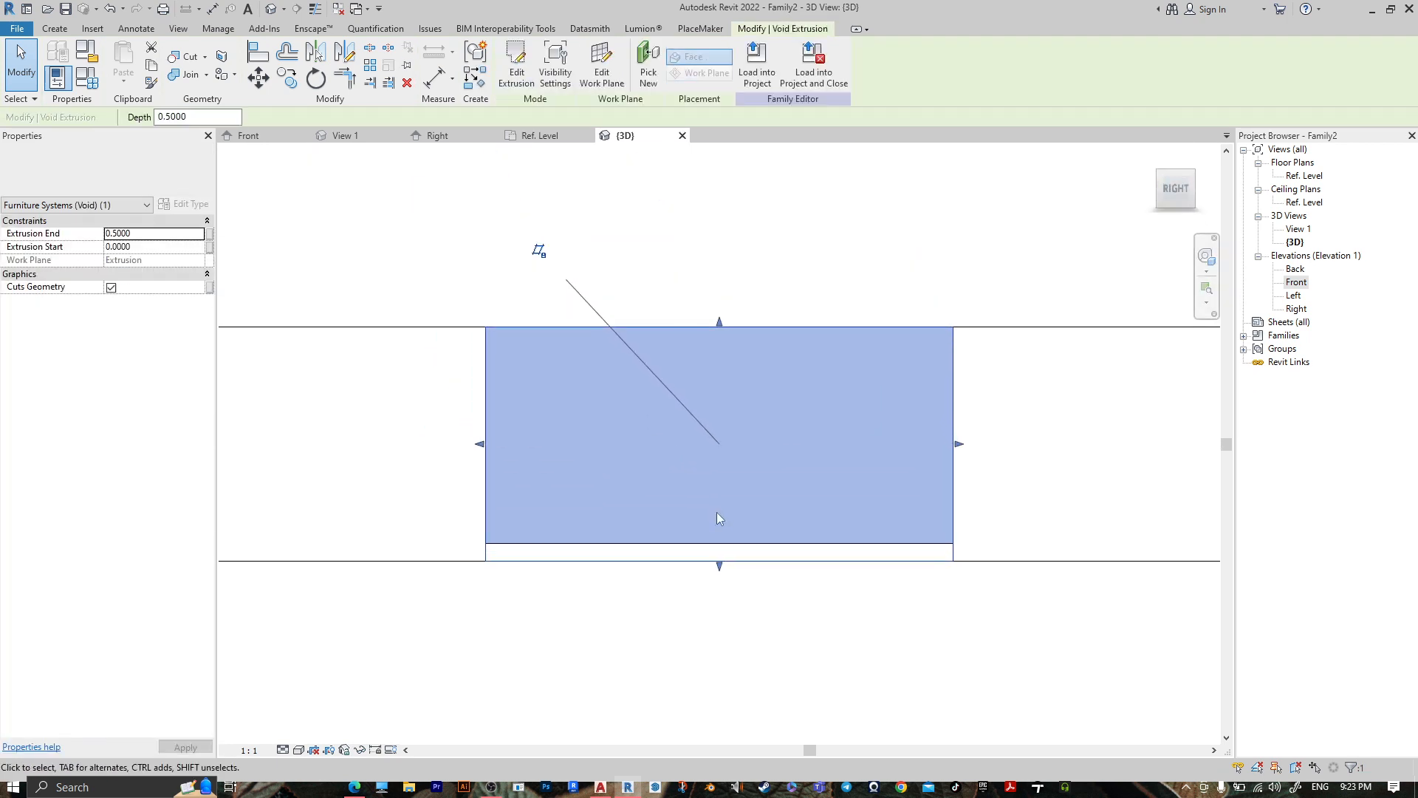
pyautogui.moveTo(722, 563); pyautogui.dragTo(716, 542)
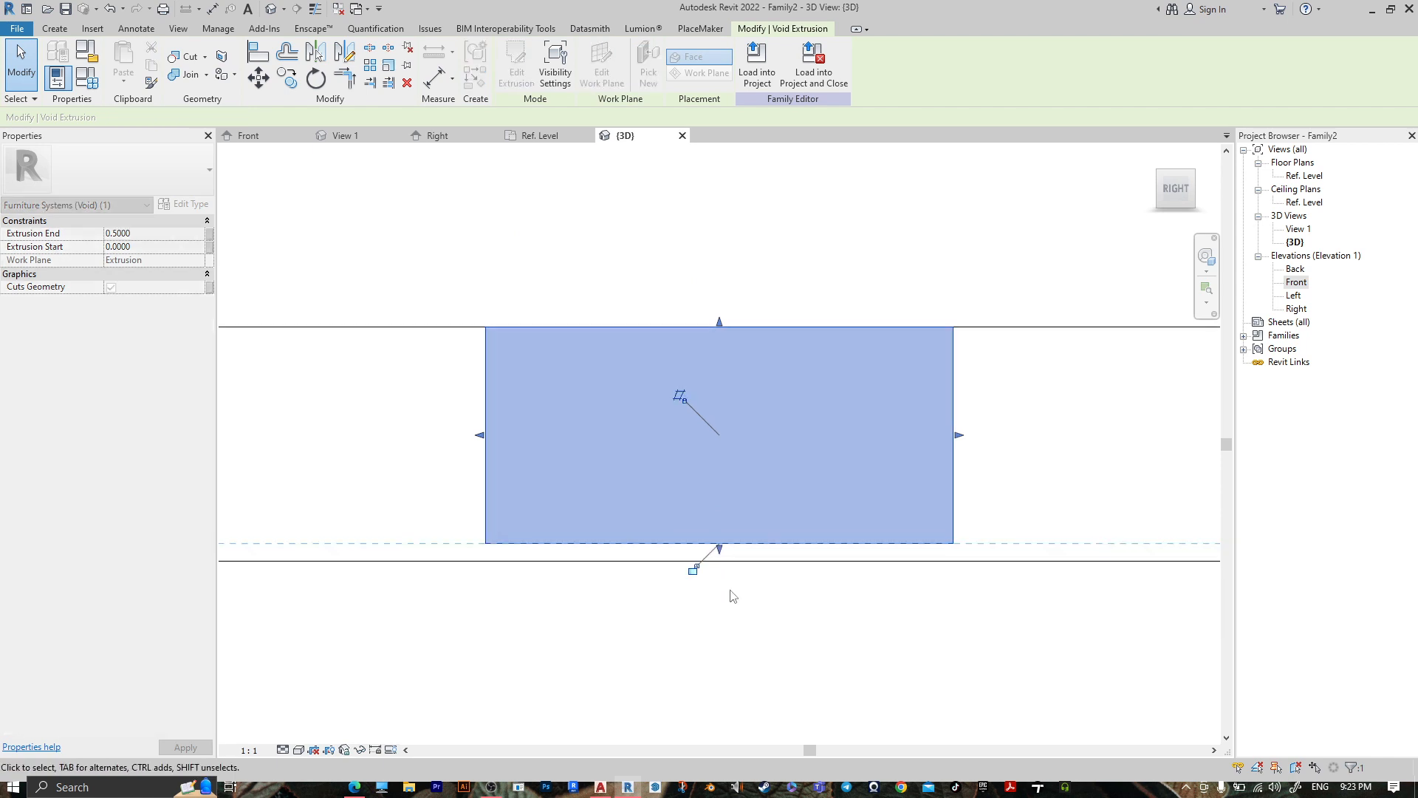
pyautogui.click(865, 576)
pyautogui.keyDown('shift'); pyautogui.moveTo(864, 577); pyautogui.dragTo(672, 517, button='middle'); pyautogui.keyUp('shift')
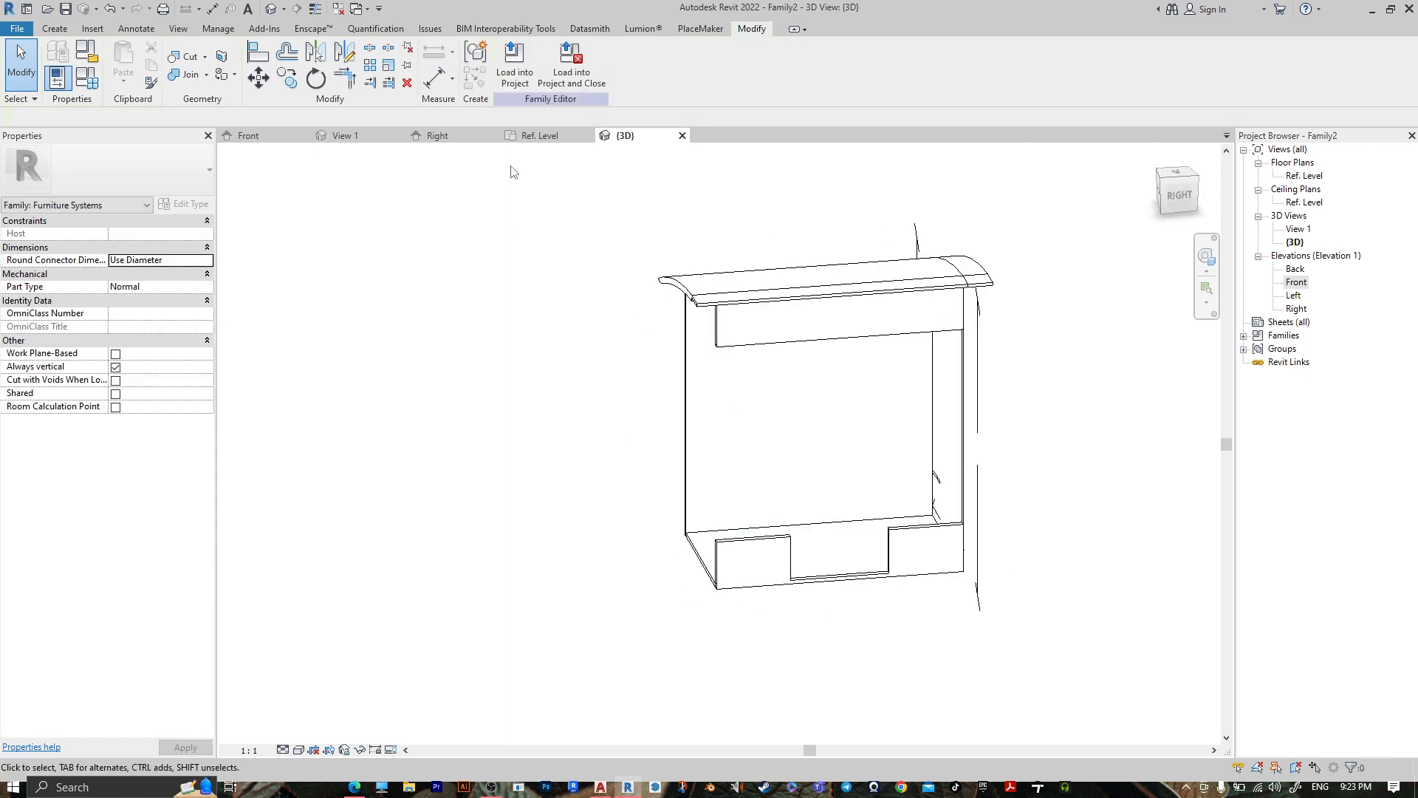
# In the Right orientation, start a solid extrusion and pick the upper panel's outer face as its work plane.
pyautogui.click(1181, 196)
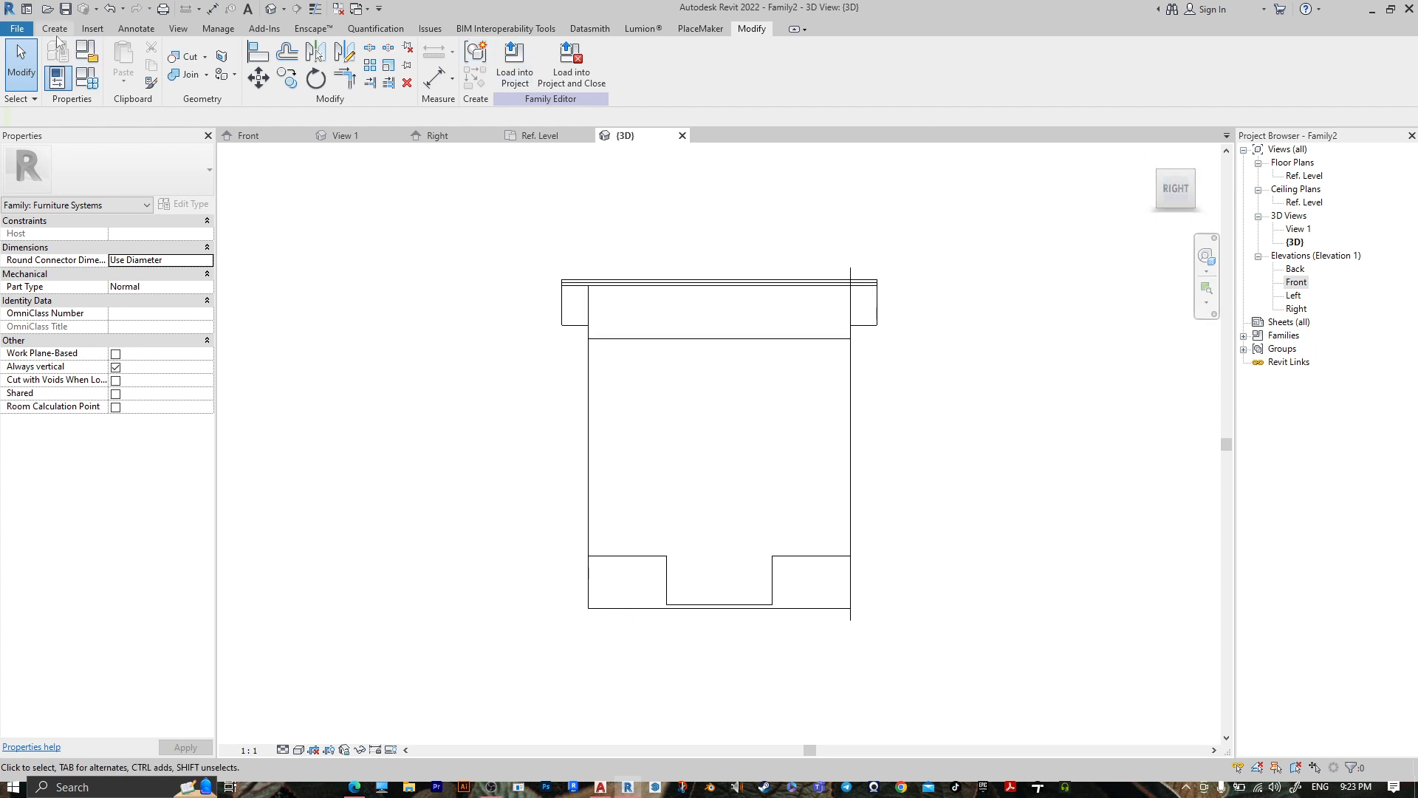
pyautogui.click(56, 30)
pyautogui.click(125, 61)
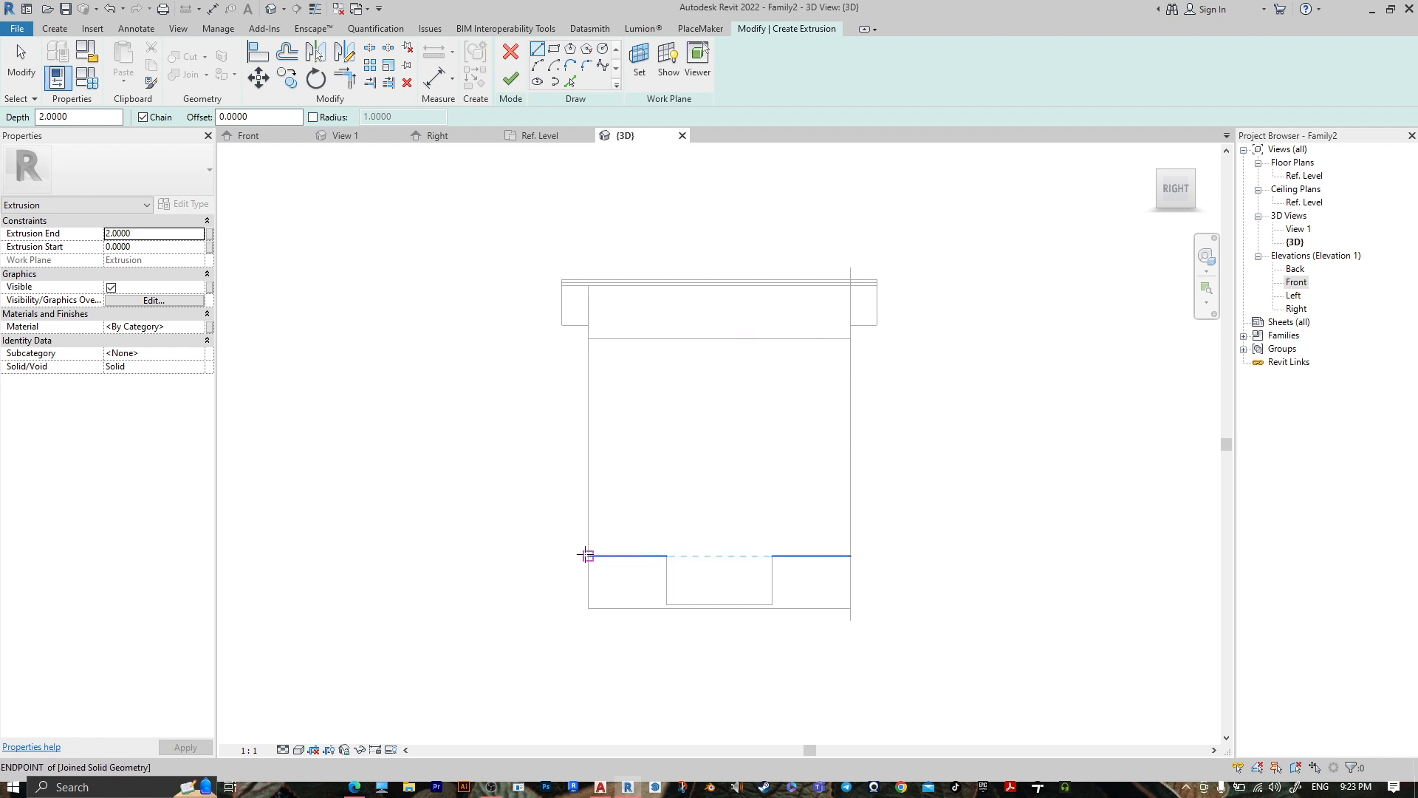
pyautogui.click(57, 30)
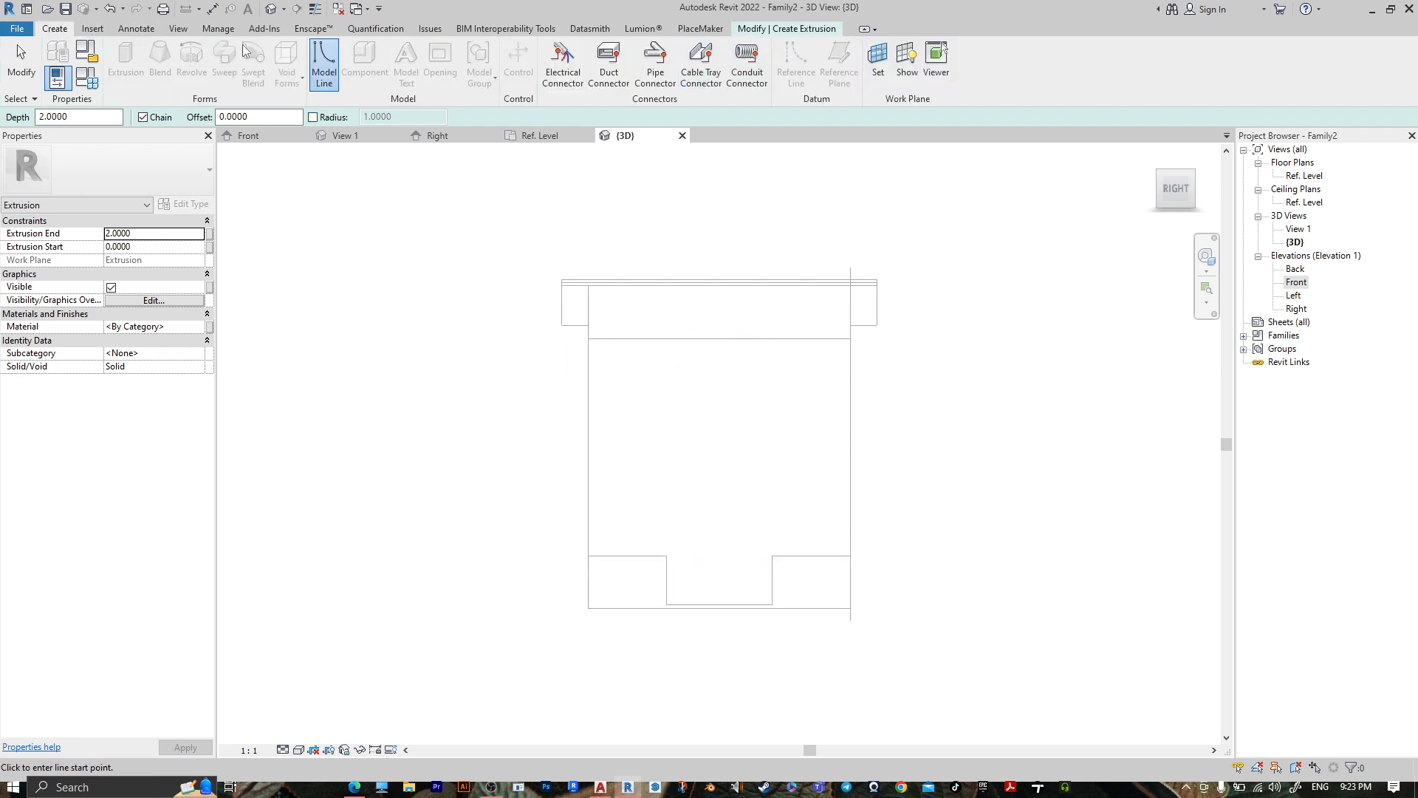
pyautogui.click(804, 30)
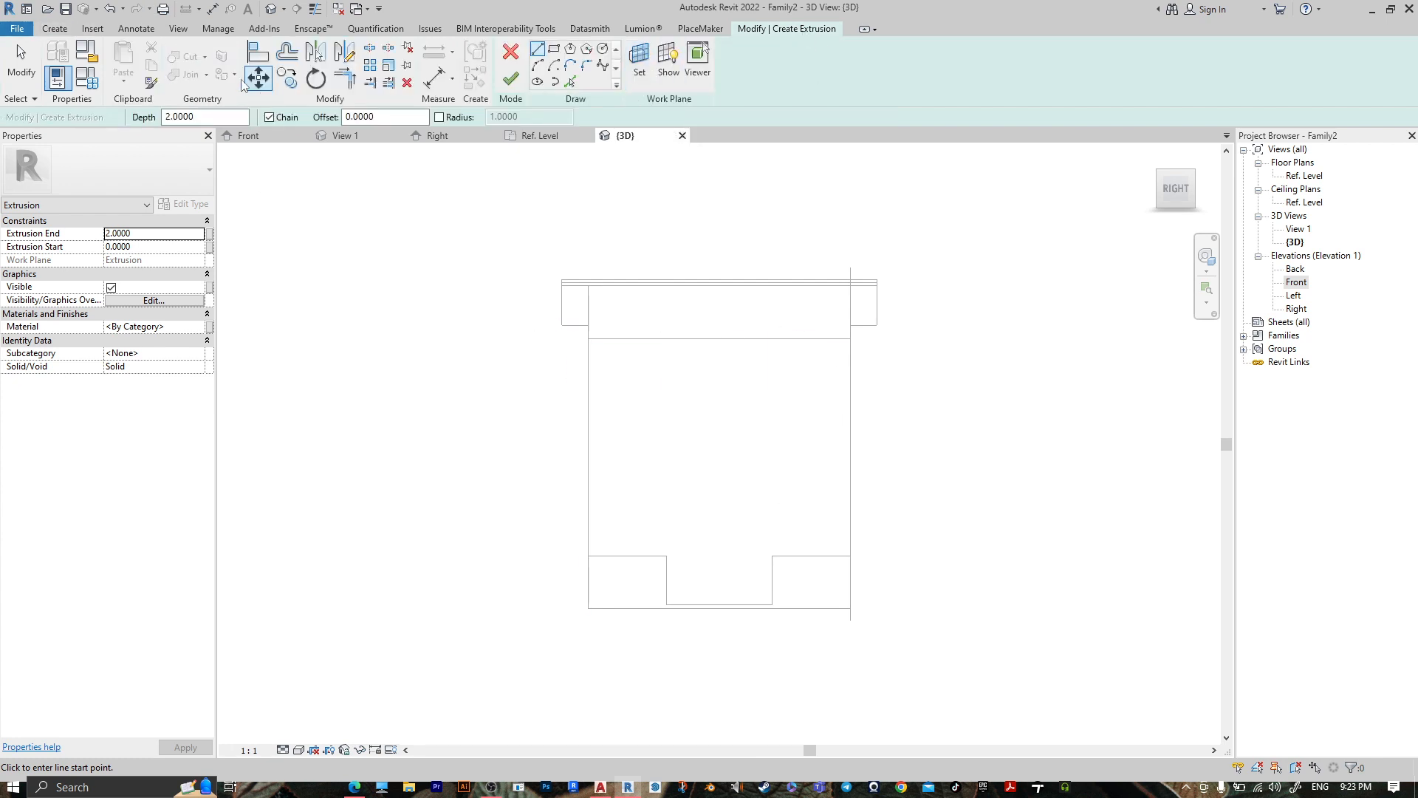
pyautogui.click(640, 60)
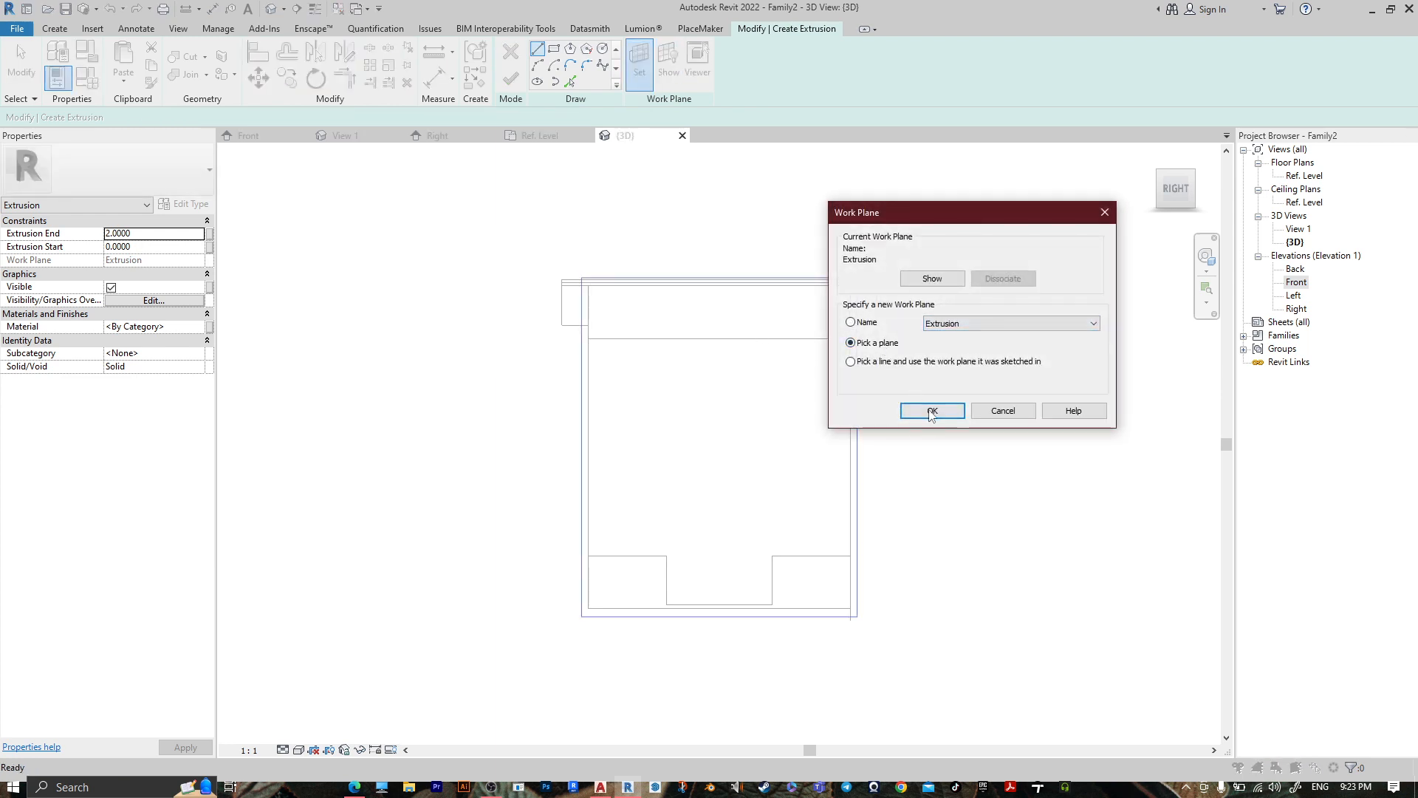
pyautogui.click(931, 412)
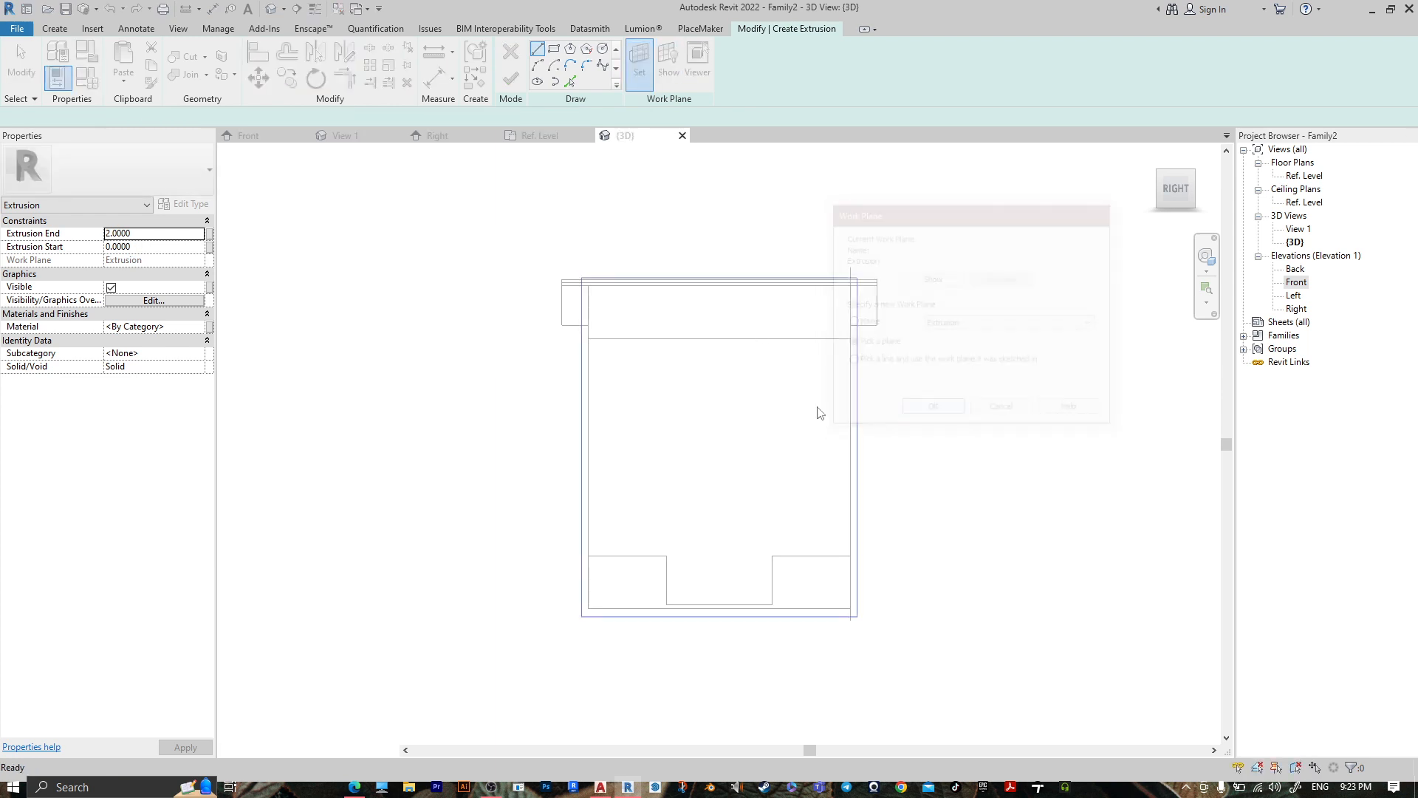
pyautogui.click(591, 311)
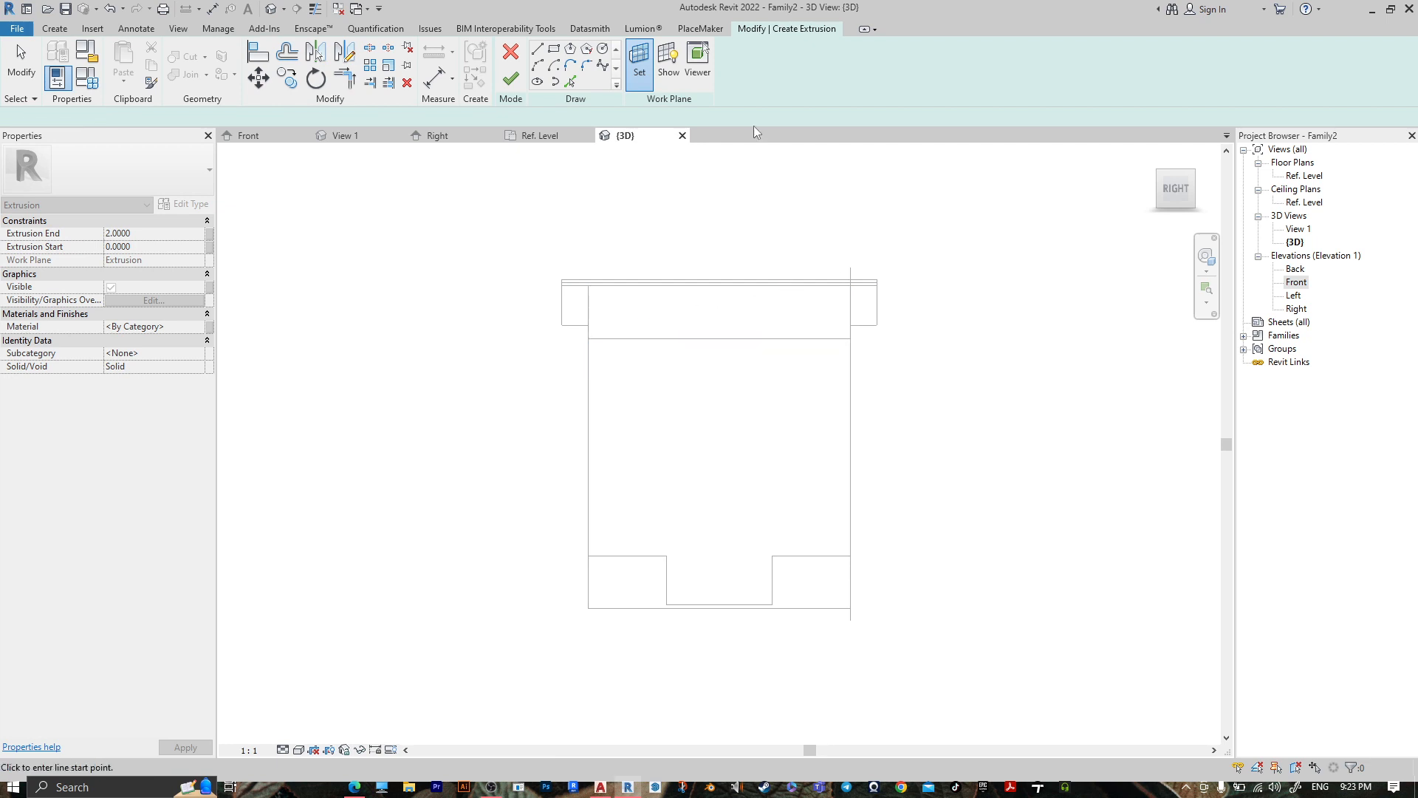
# Sketch a rectangle from the upper panel's lower edge to the floor slab's top, and pick the lower panel's top edge and opening sides as lines.
pyautogui.click(554, 49)
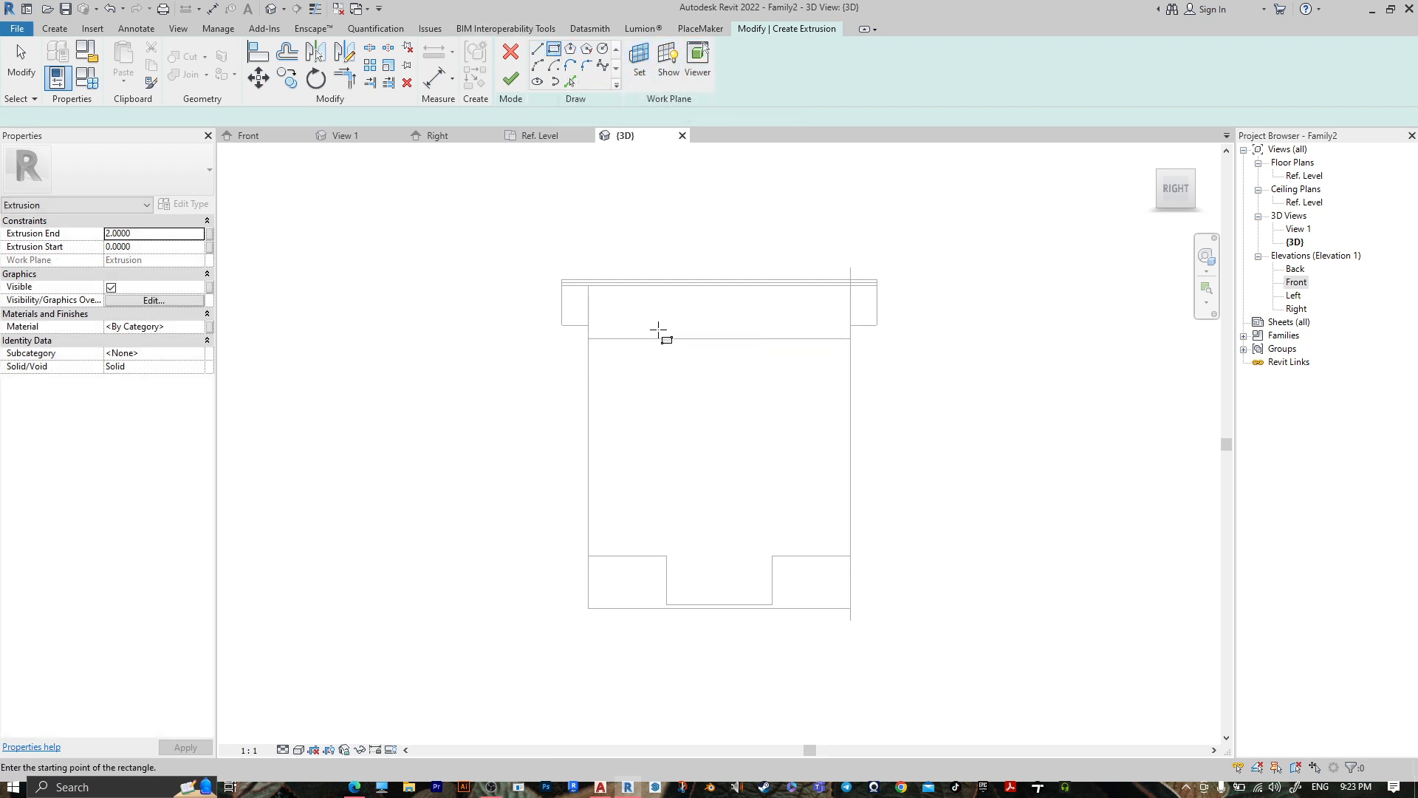
pyautogui.click(587, 338)
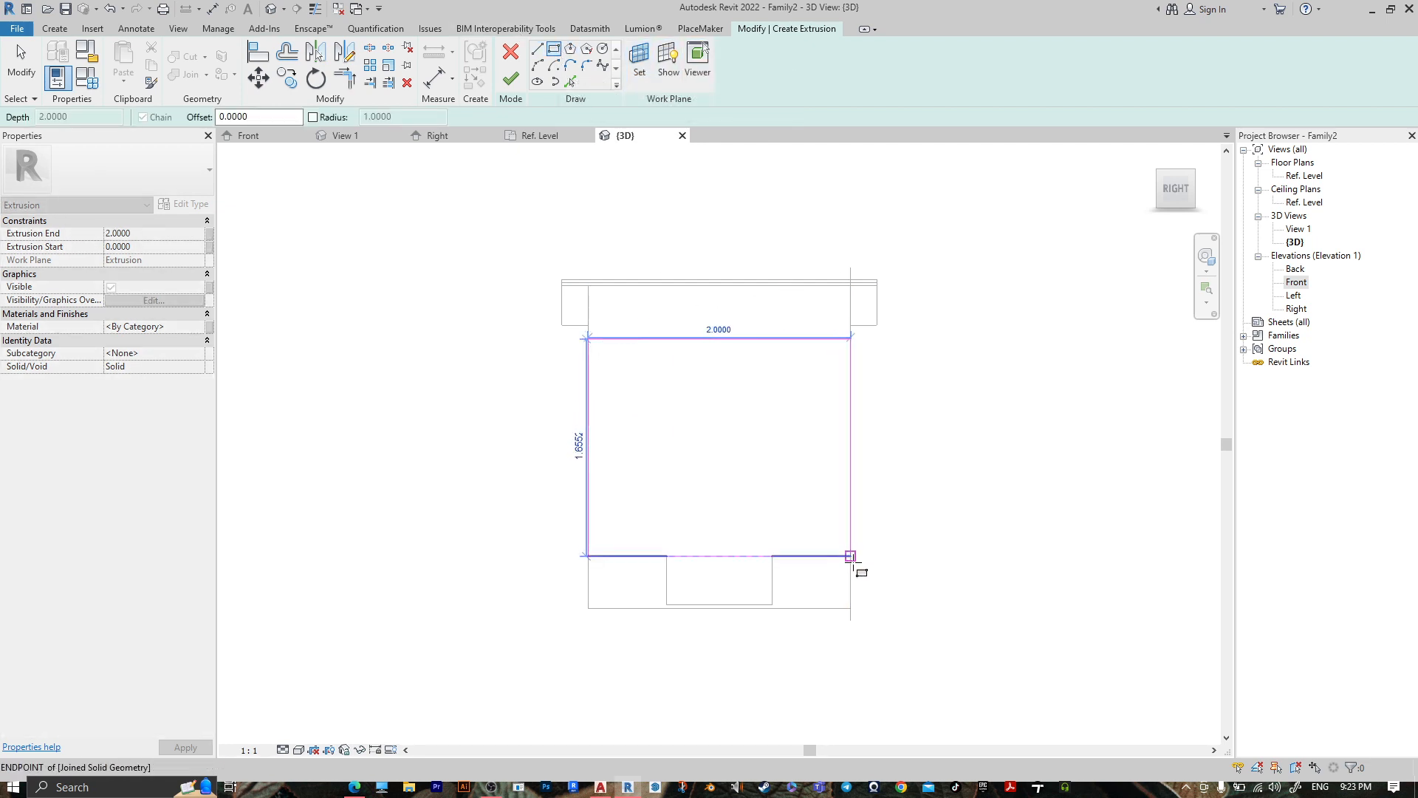
pyautogui.click(851, 606)
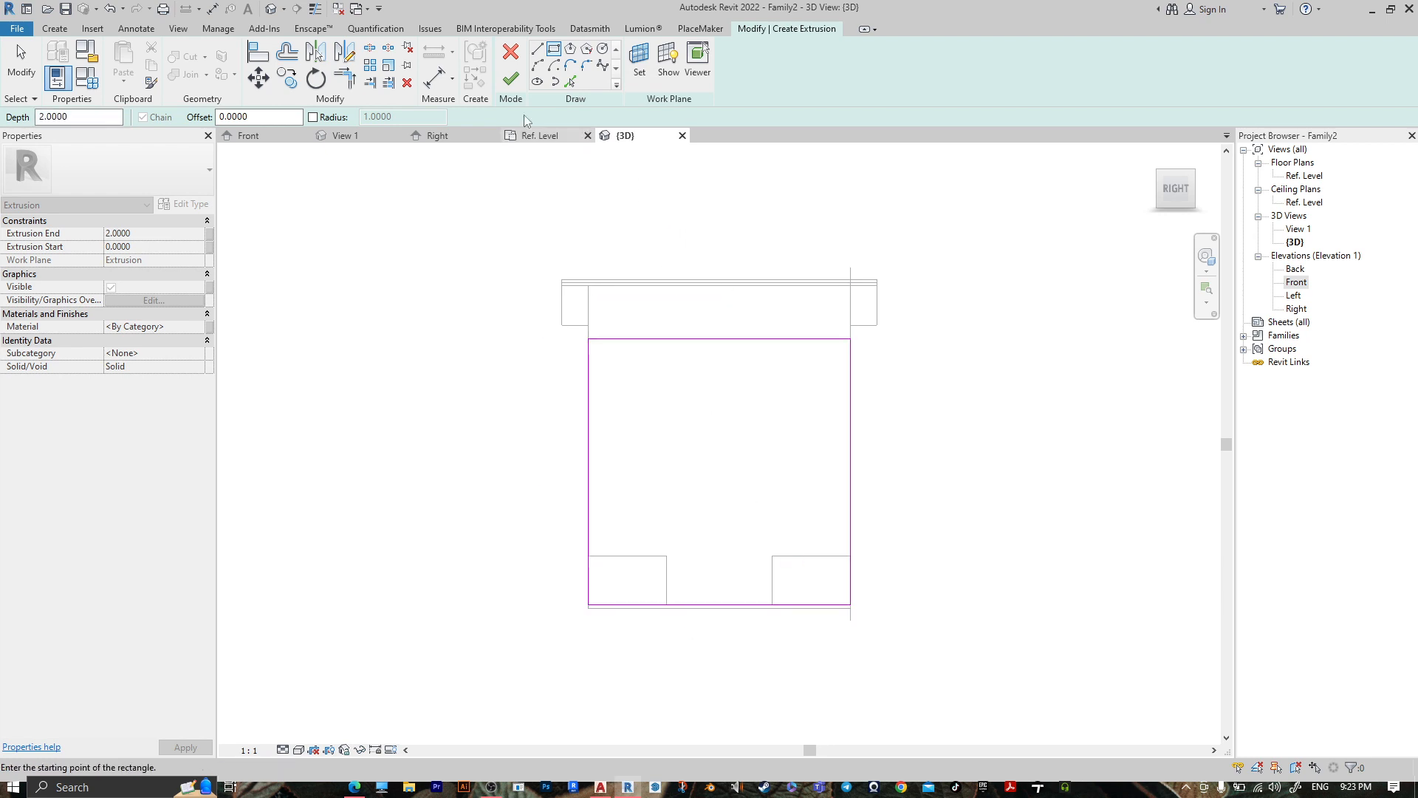
pyautogui.click(571, 81)
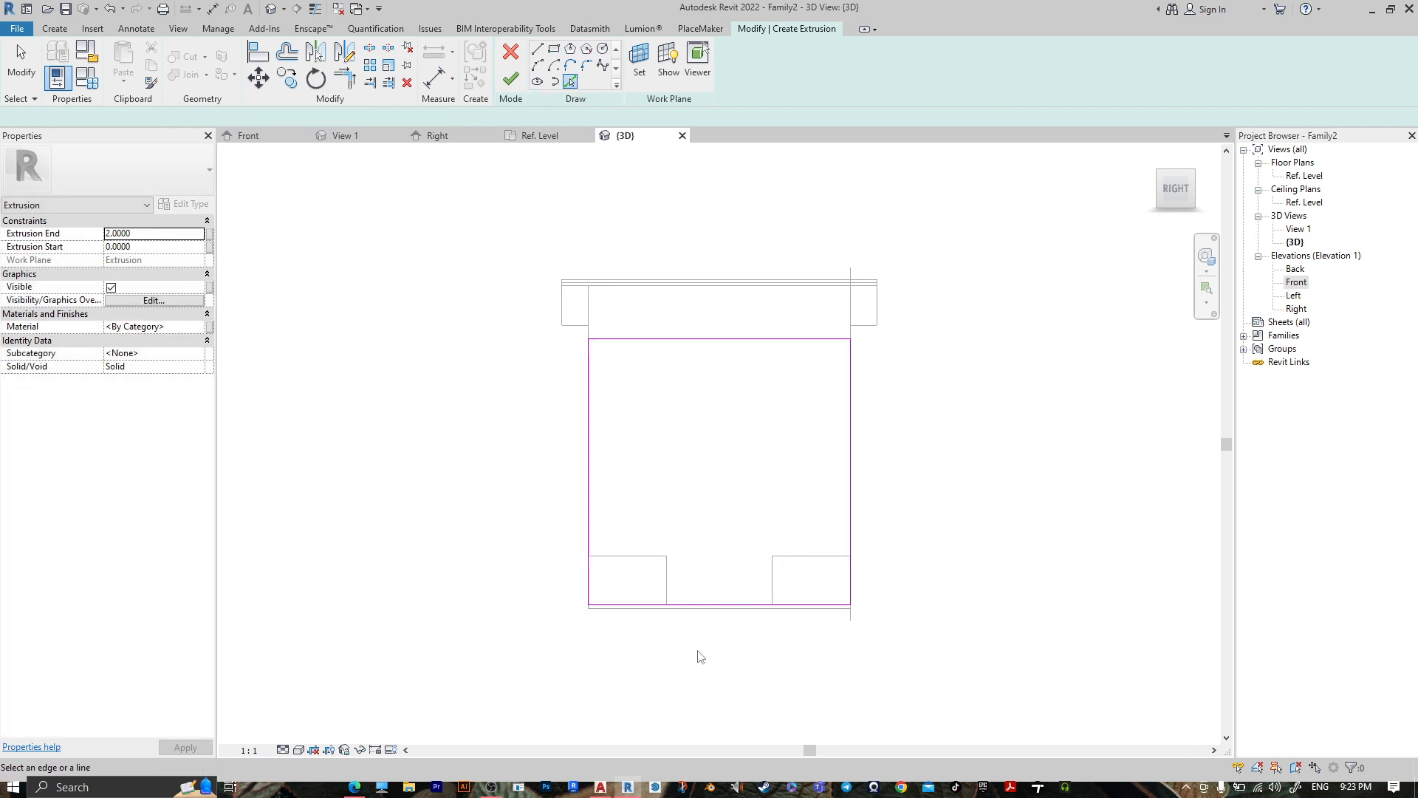
pyautogui.click(665, 574)
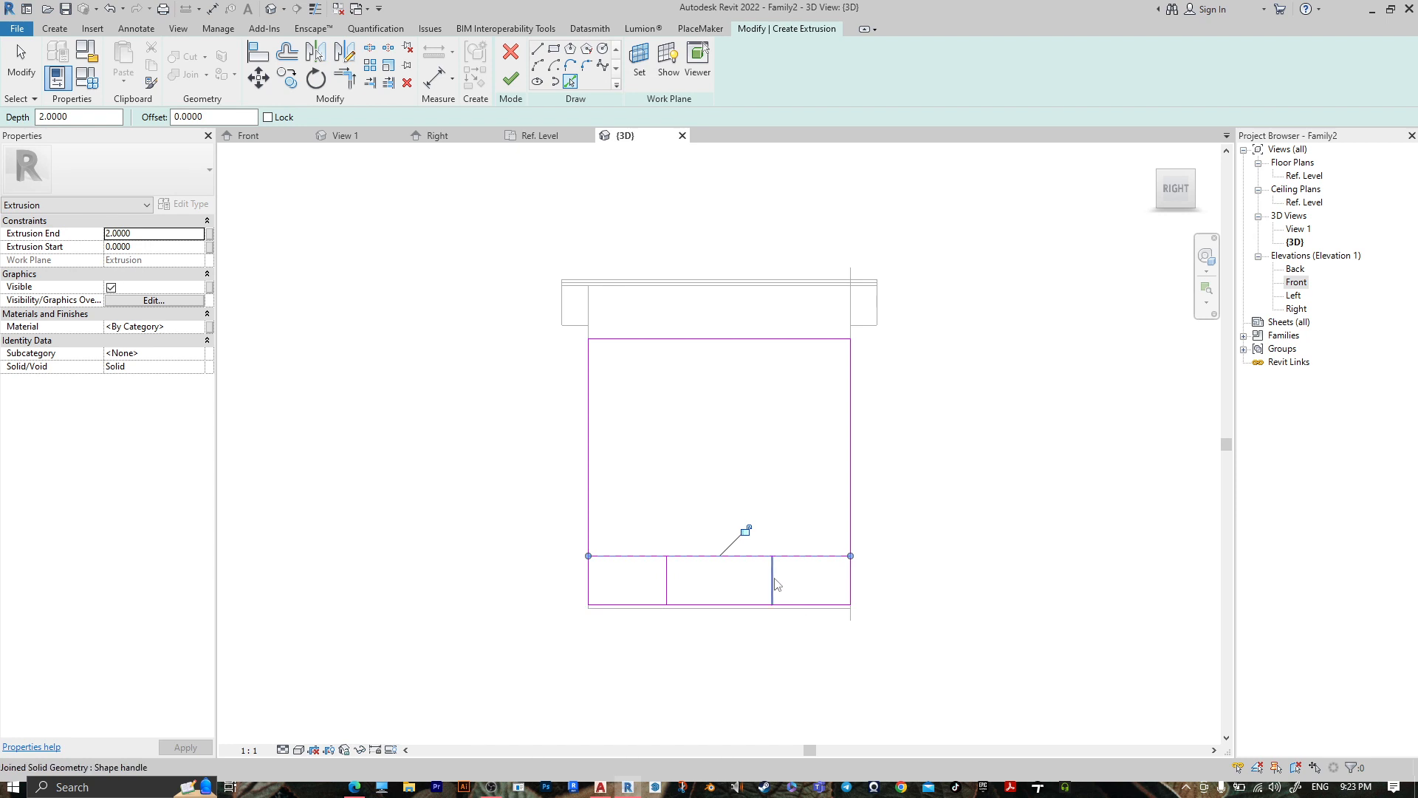
# Split the sketch line along the lower panel's top edge between the opening sides and trim both halves to those sides.
pyautogui.press('s')
pyautogui.press('l')
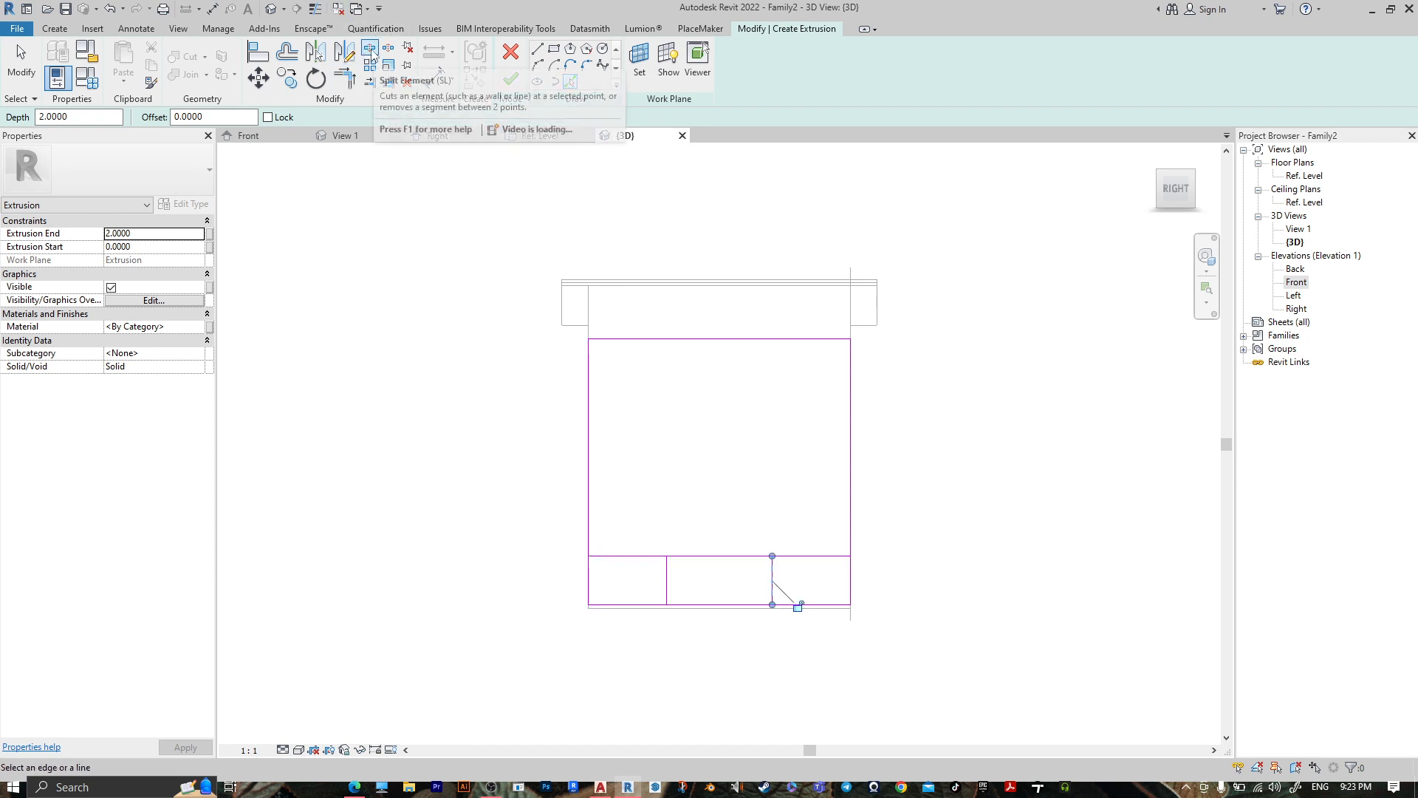
pyautogui.click(707, 555)
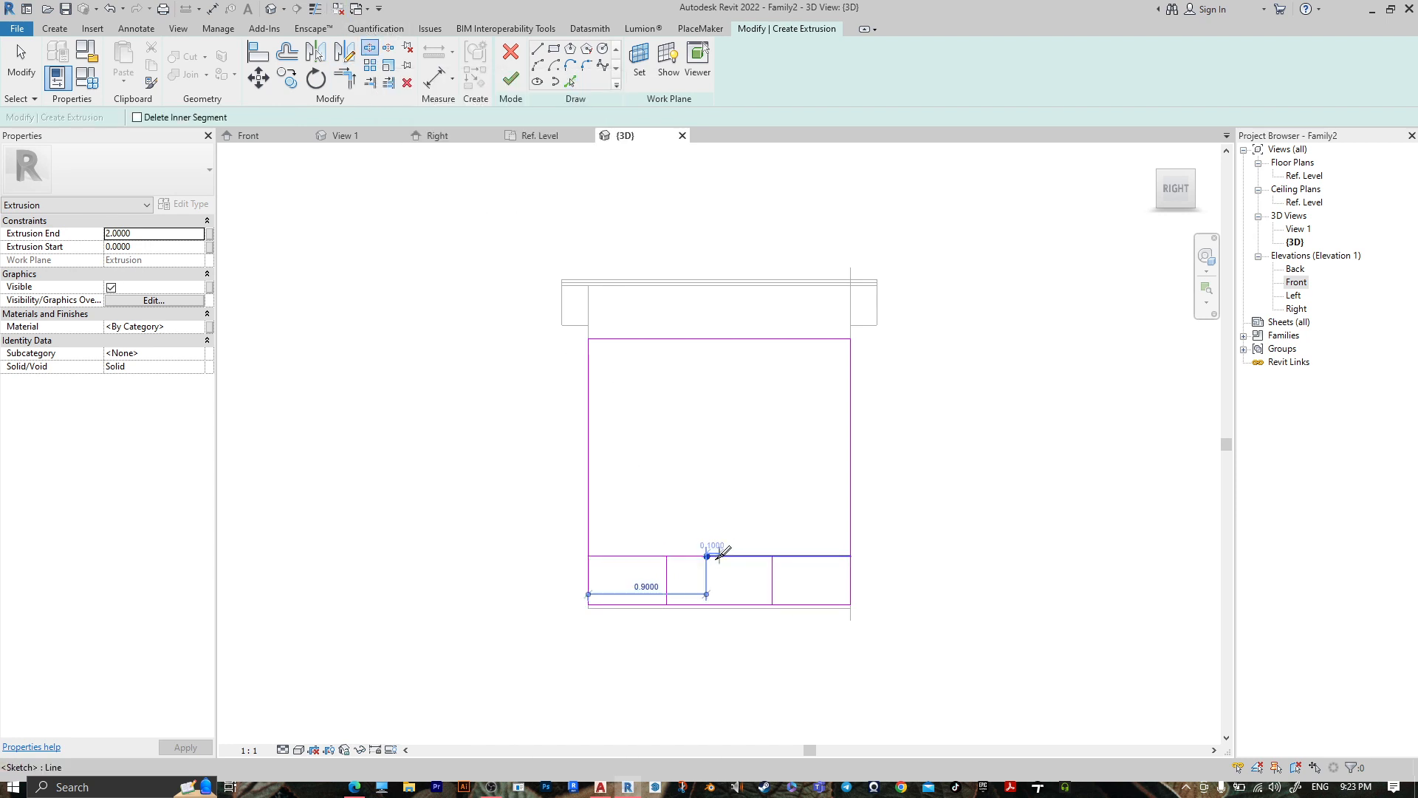
pyautogui.click(357, 83)
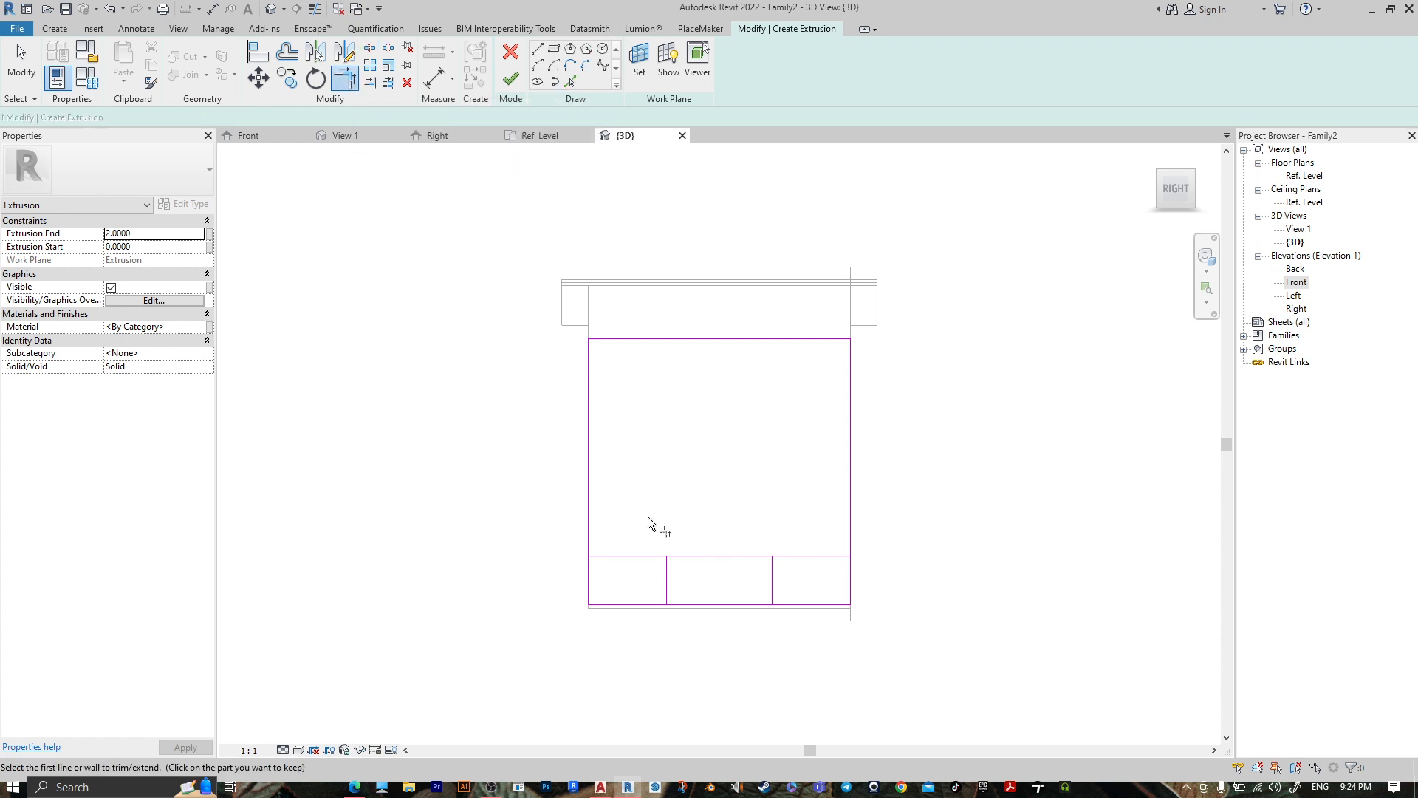
pyautogui.click(632, 555)
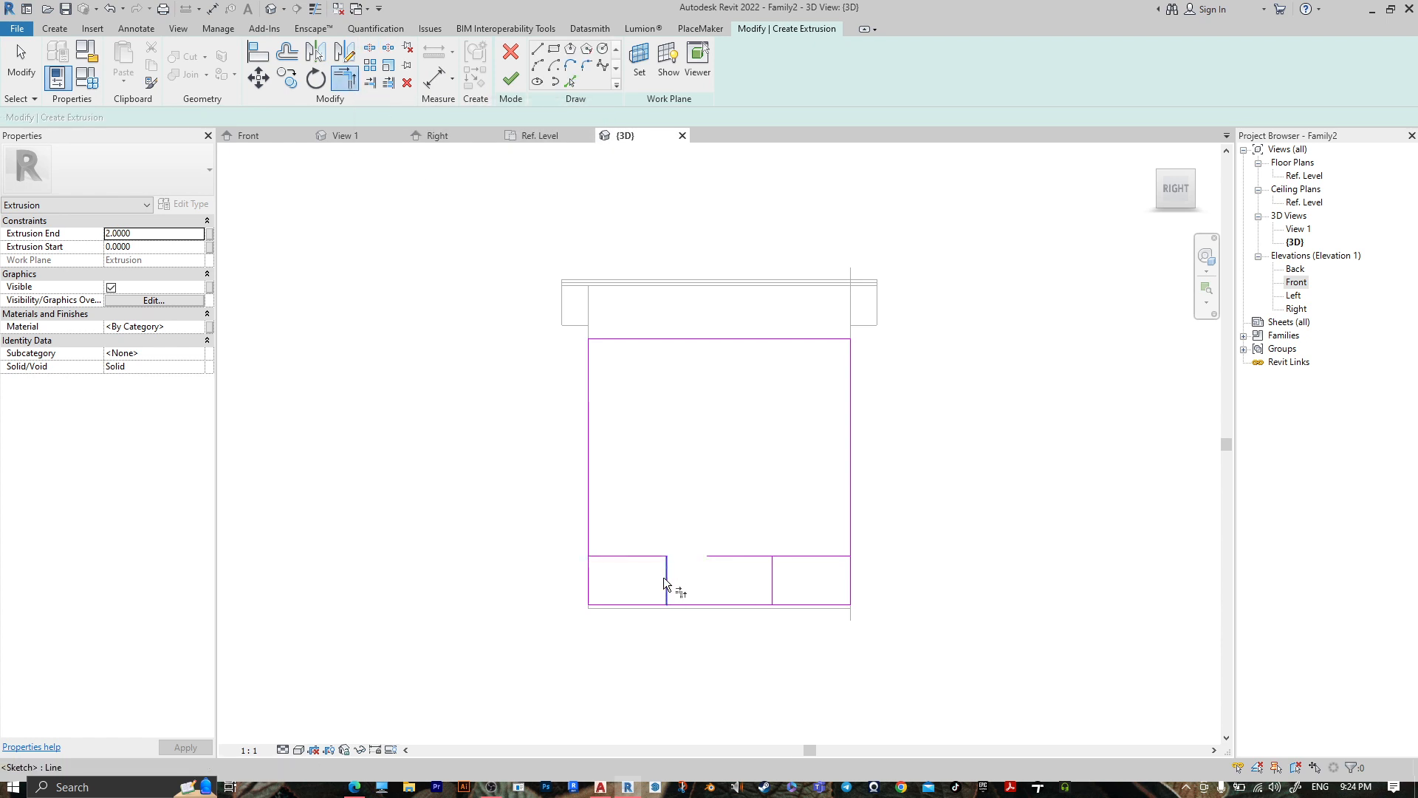
pyautogui.click(664, 578)
pyautogui.click(806, 557)
pyautogui.click(772, 576)
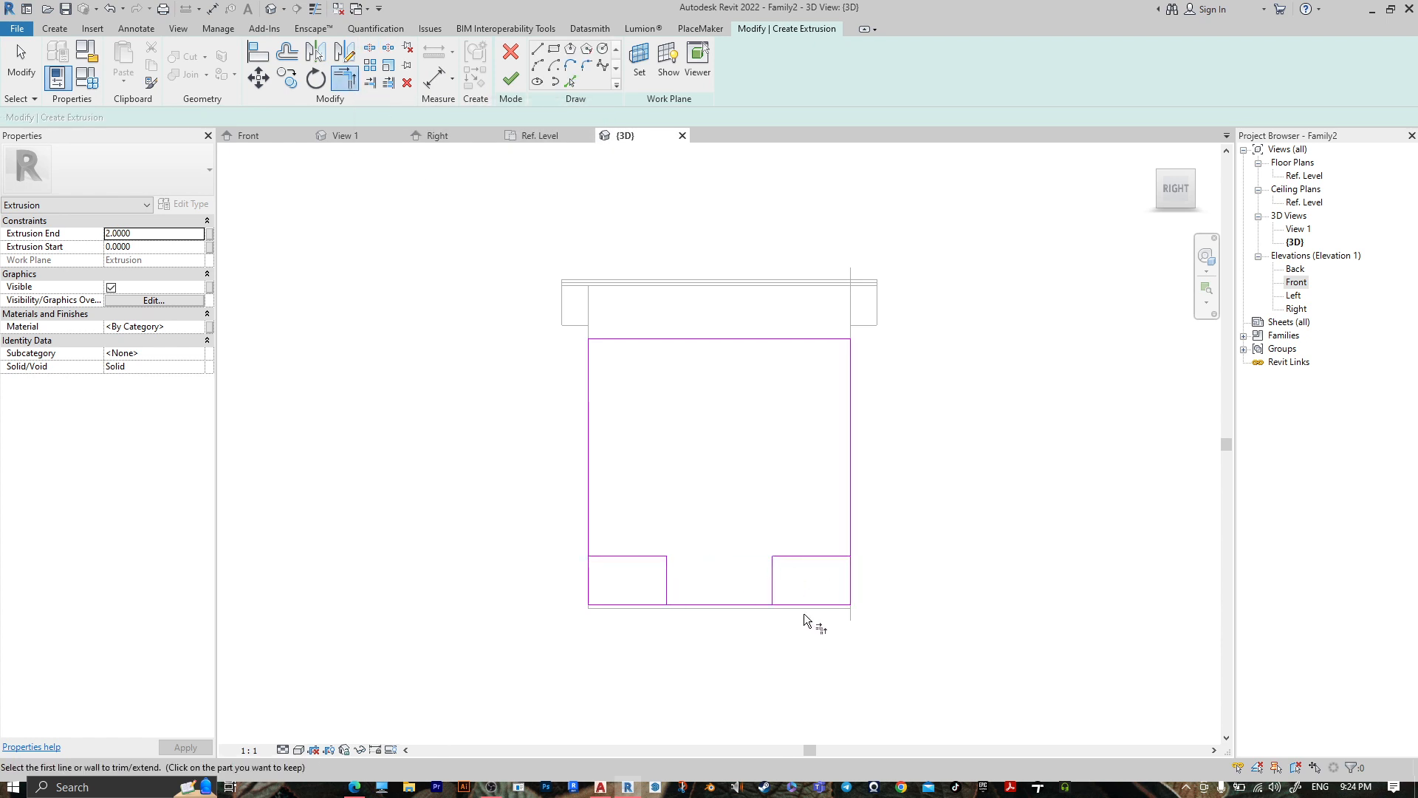
# Split the sketch's bottom line within the opening and trim both halves to the opening's vertical sides.
pyautogui.click(370, 49)
pyautogui.moveTo(660, 509); pyautogui.dragTo(537, 317, button='middle')
pyautogui.scroll(2, 501, 357)
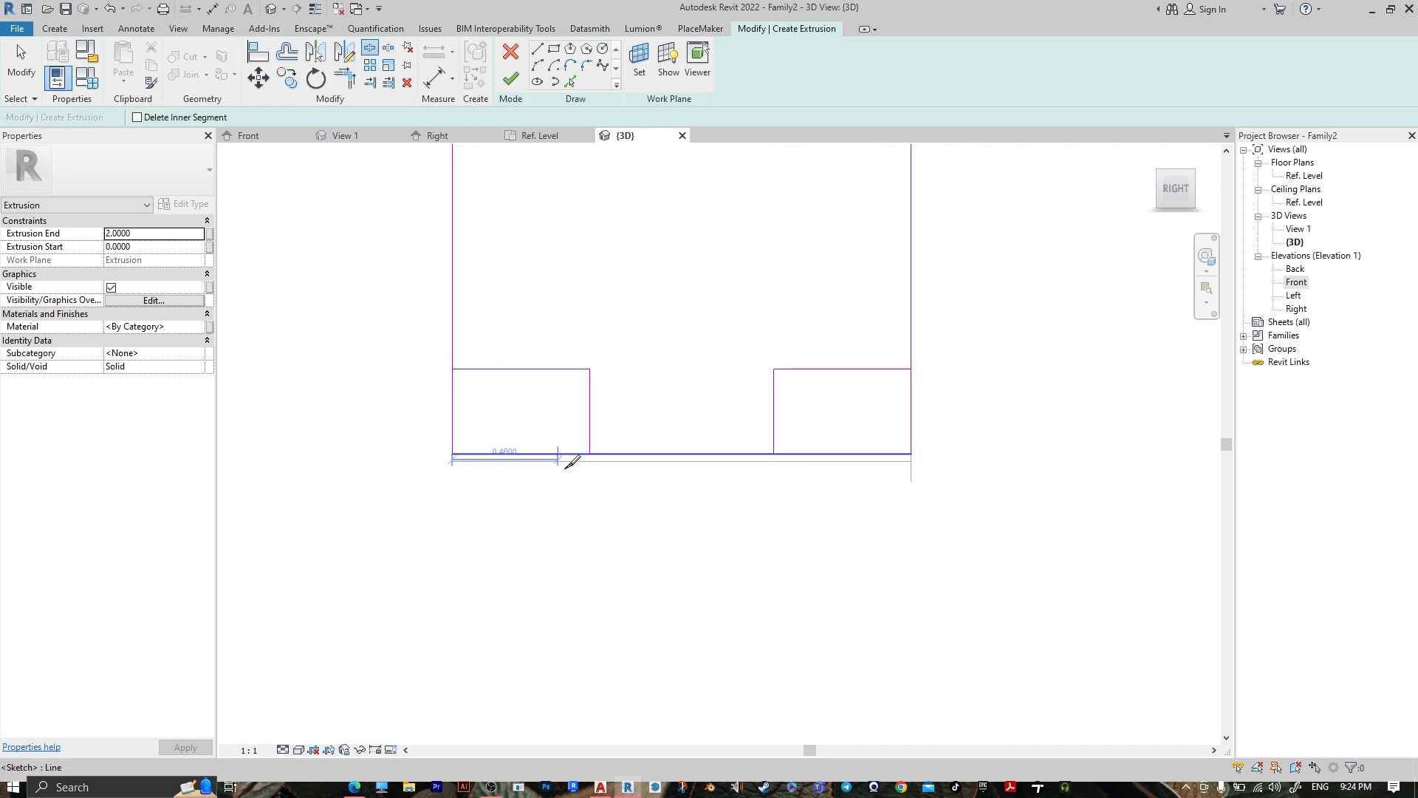
pyautogui.click(678, 454)
pyautogui.click(345, 77)
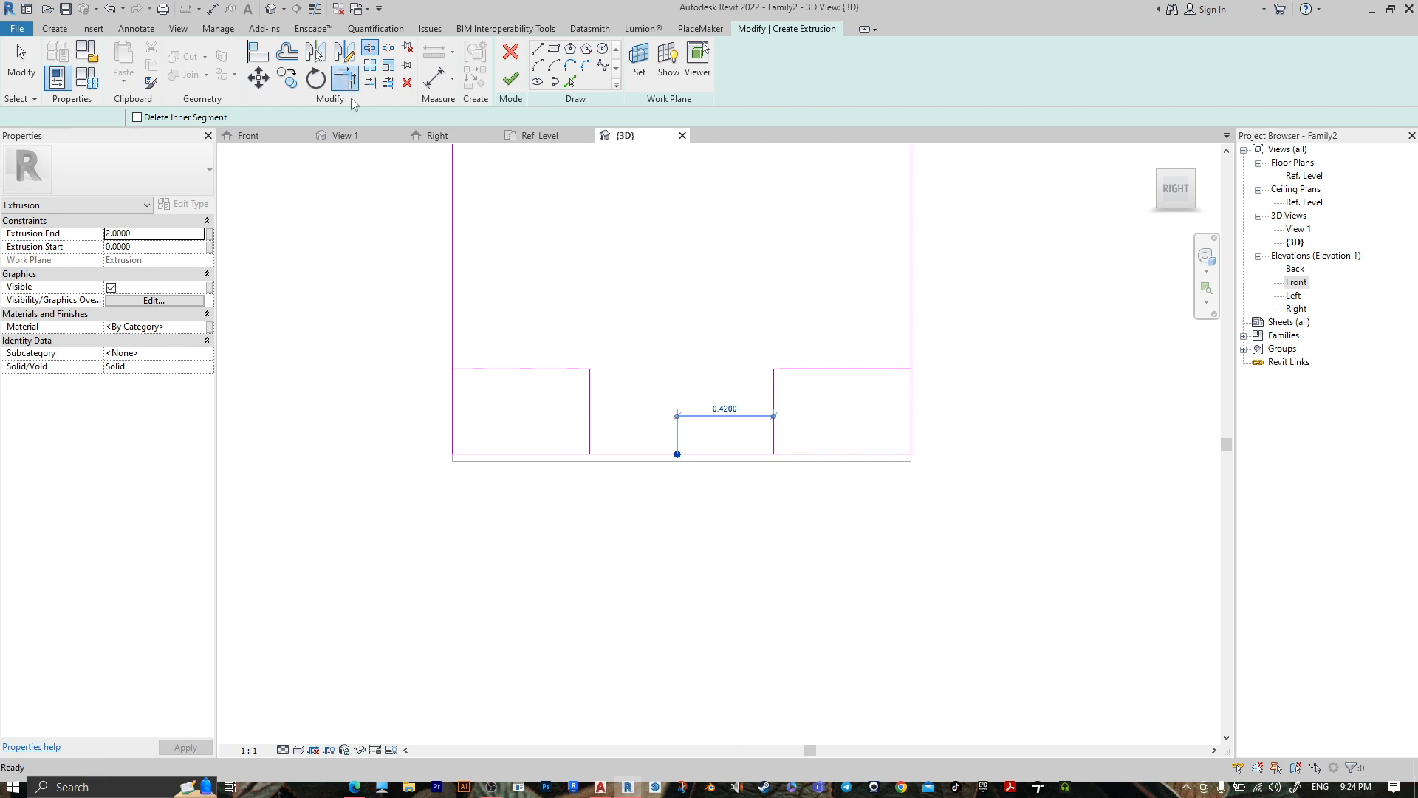
pyautogui.click(796, 451)
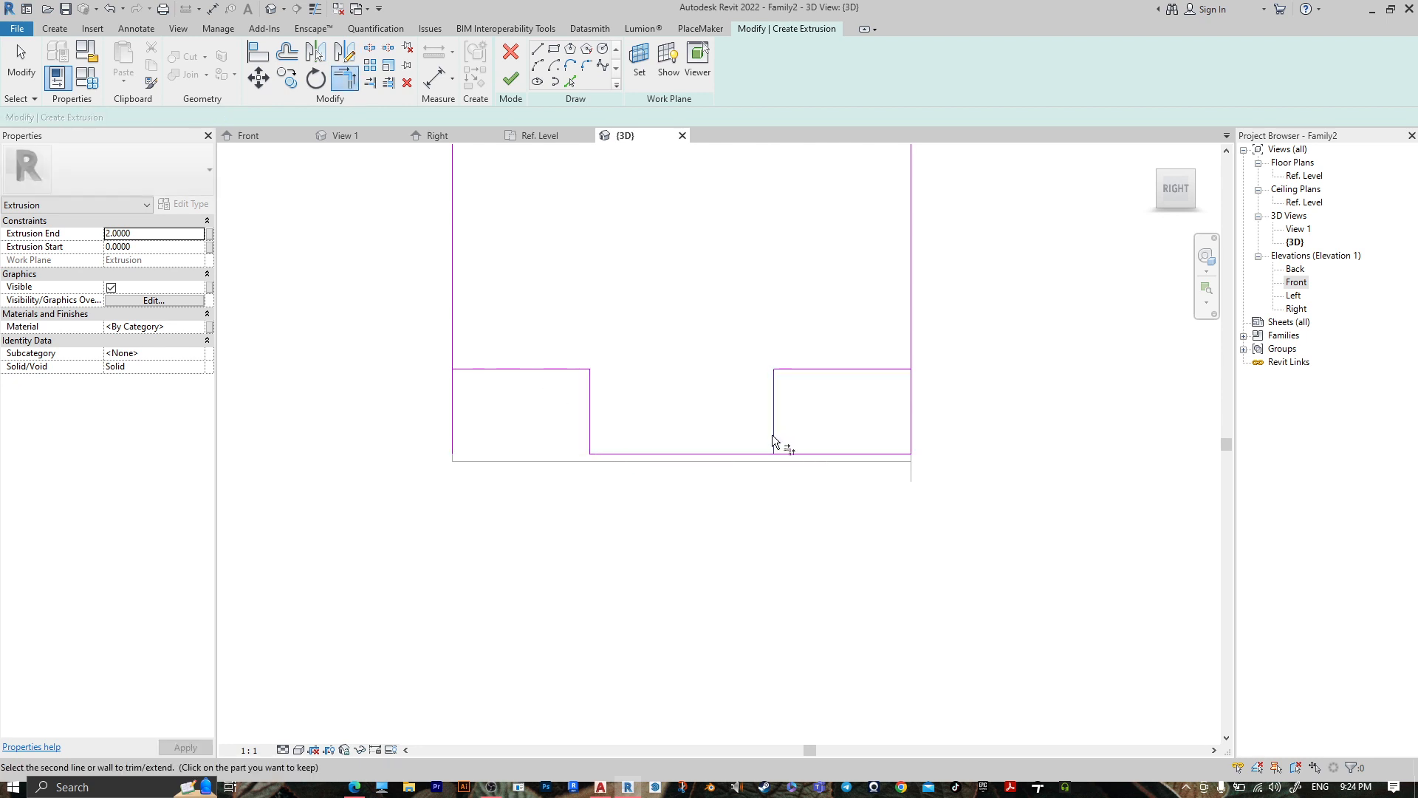
pyautogui.click(748, 458)
pyautogui.scroll(-4, 805, 321)
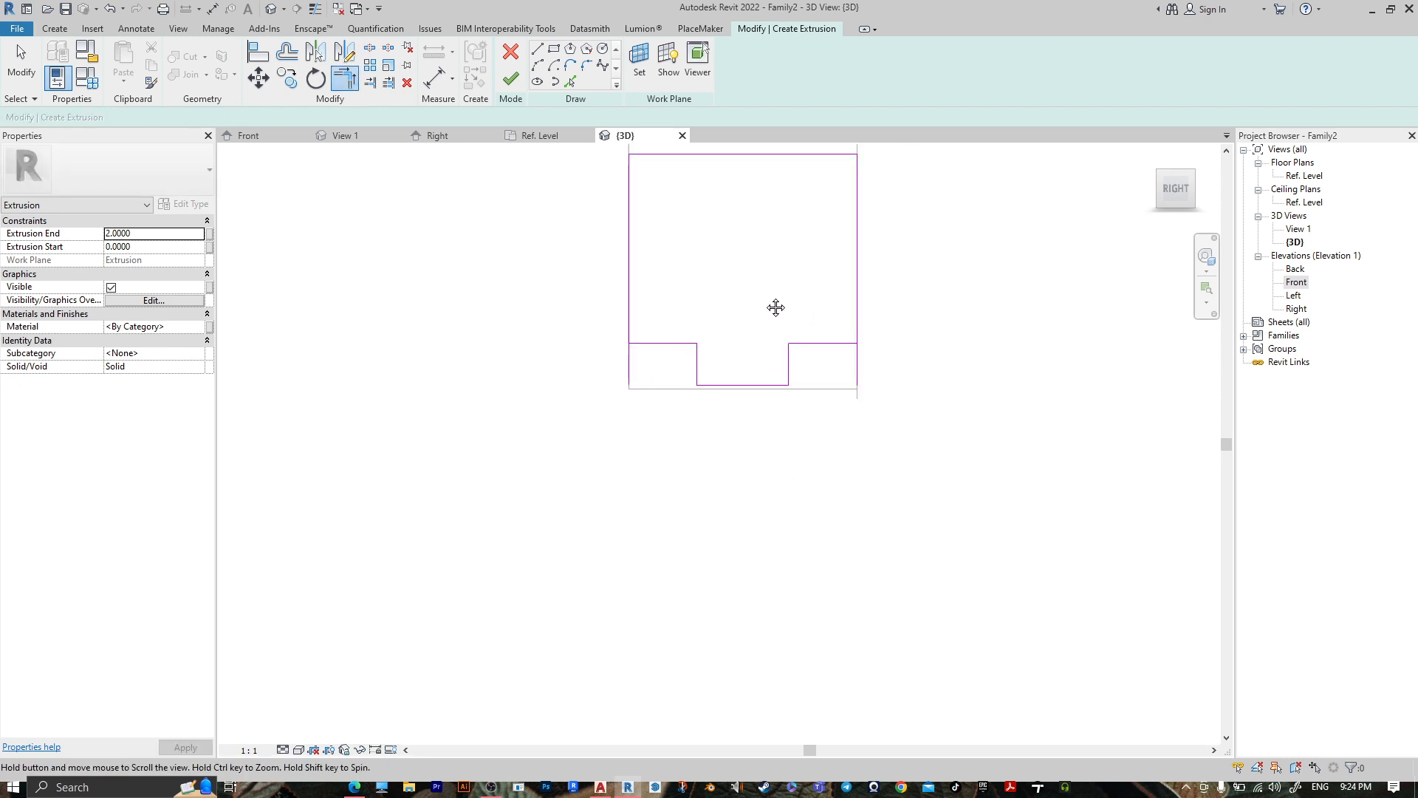
pyautogui.moveTo(773, 308); pyautogui.dragTo(772, 423, button='middle')
pyautogui.press('Escape')
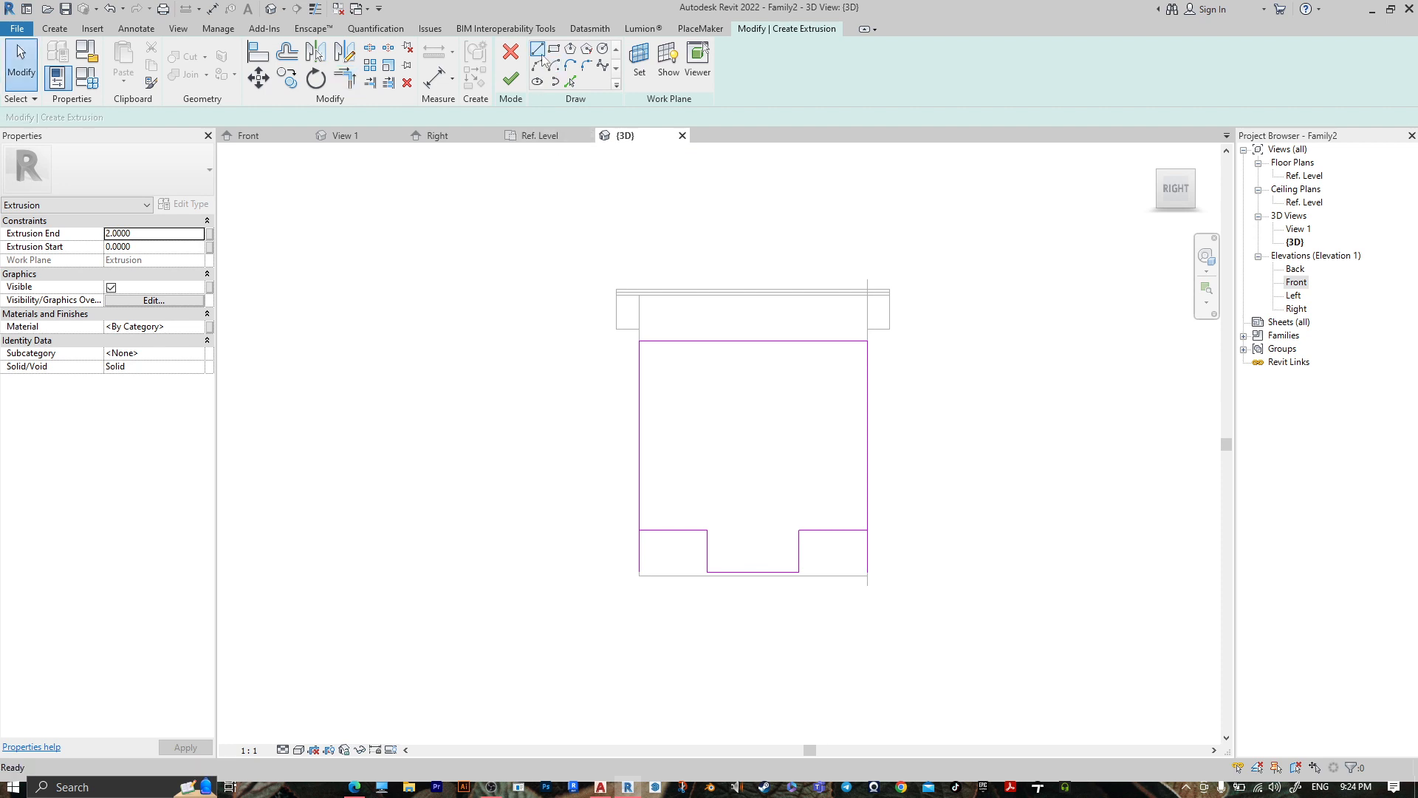
# Sketch two vertical lines from the opening's upper corners up to the upper panel's lower edge.
pyautogui.click(707, 530)
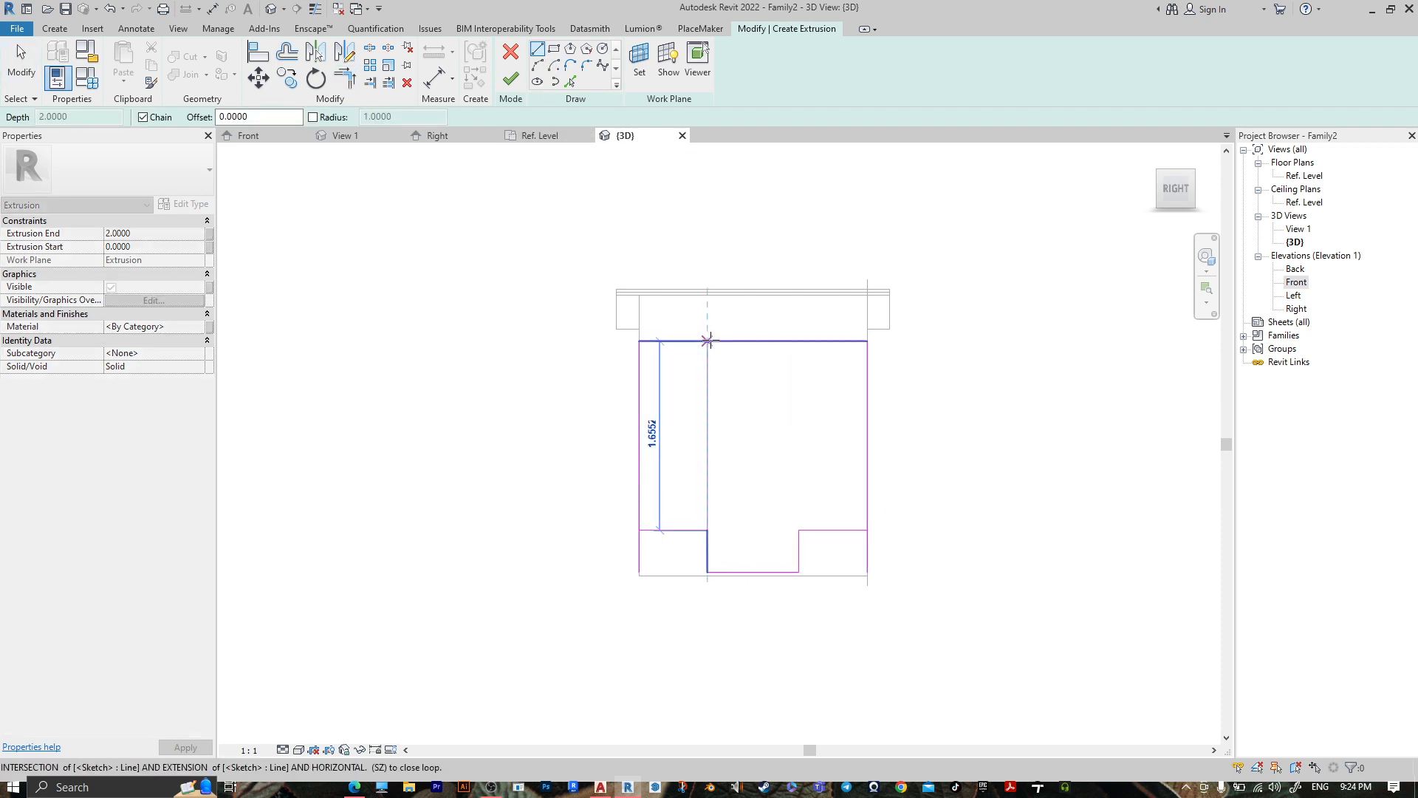
pyautogui.click(707, 341)
pyautogui.click(799, 529)
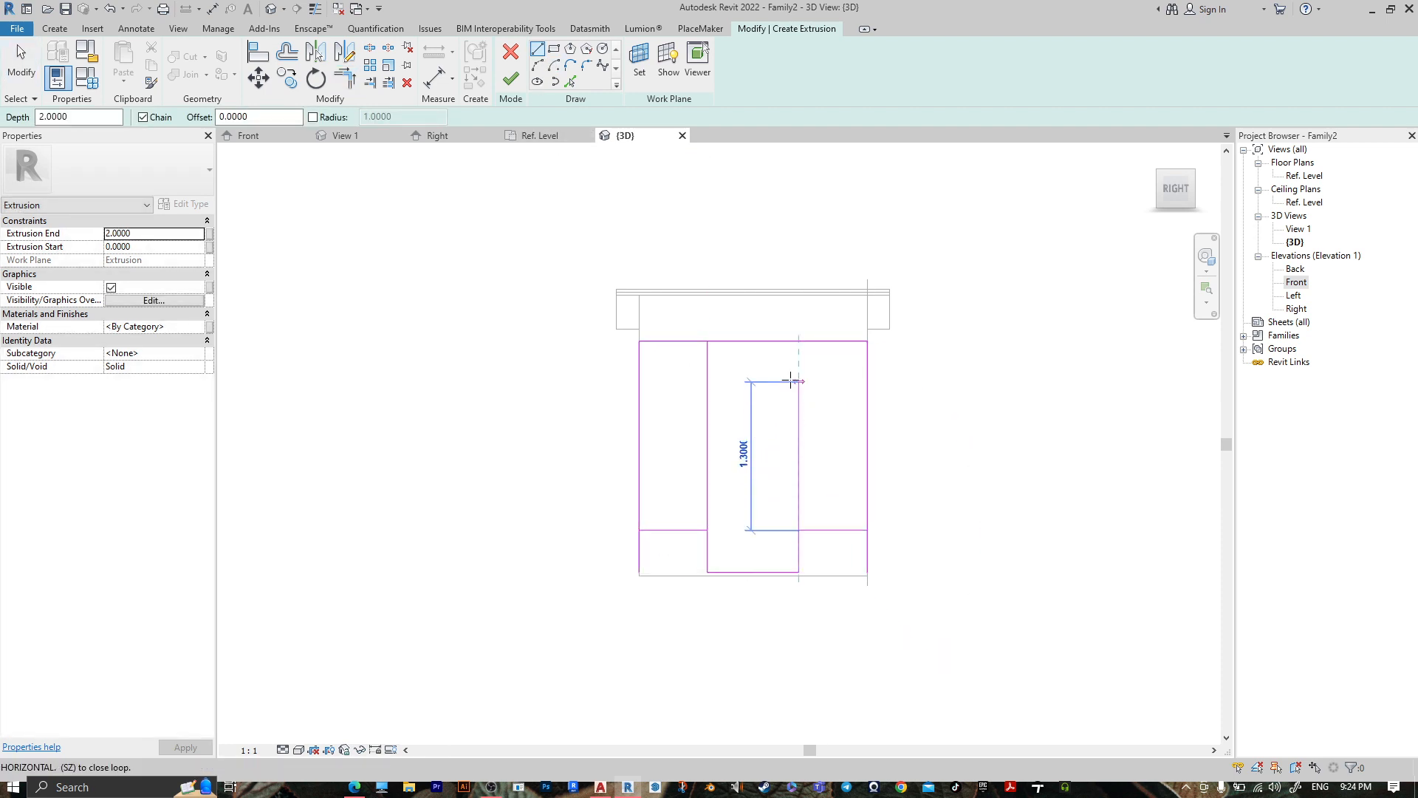
pyautogui.click(799, 341)
pyautogui.press('Escape')
pyautogui.press('Escape')
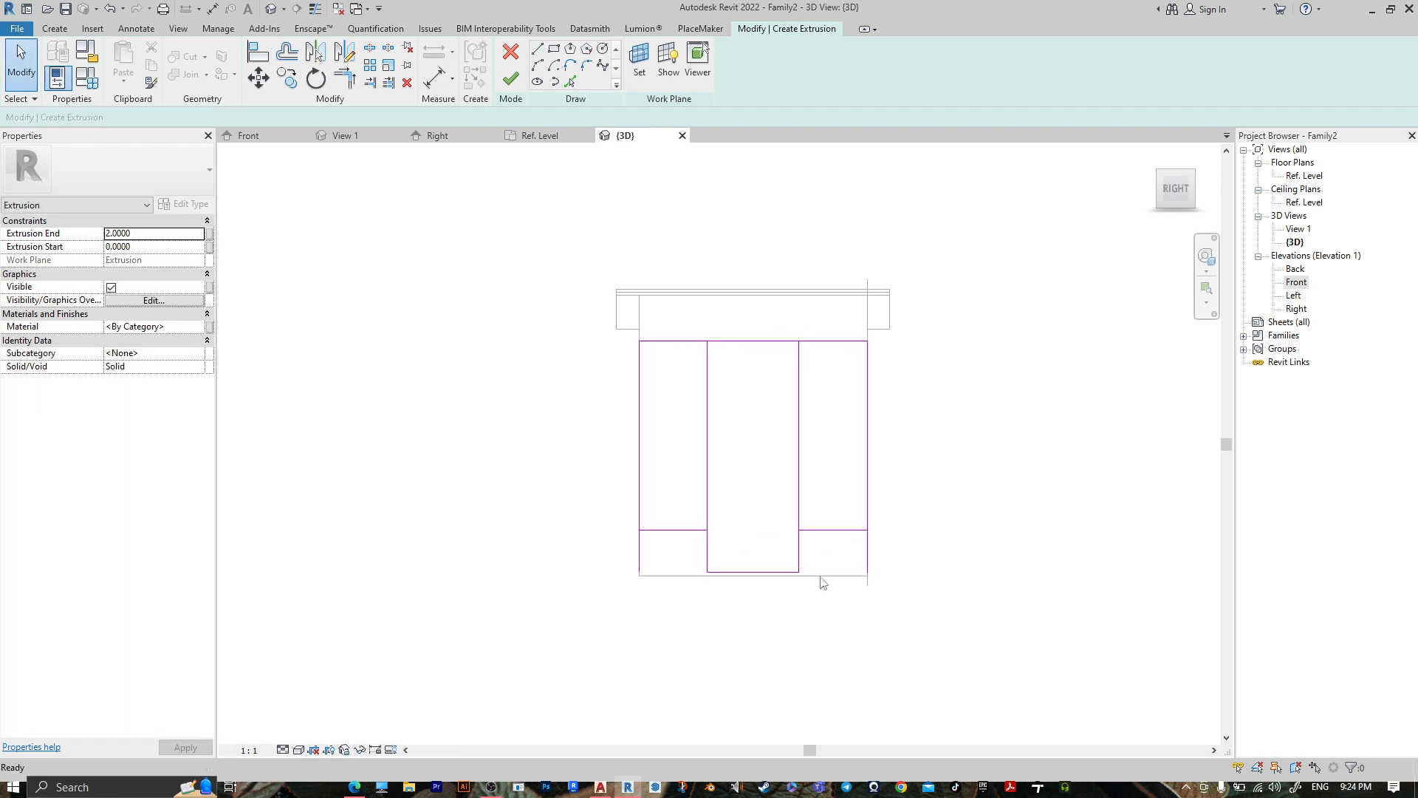
# Delete the sketch lines around the lower opening and trim the outer side lines to the lower panel's top edge.
pyautogui.moveTo(817, 563); pyautogui.dragTo(700, 591)
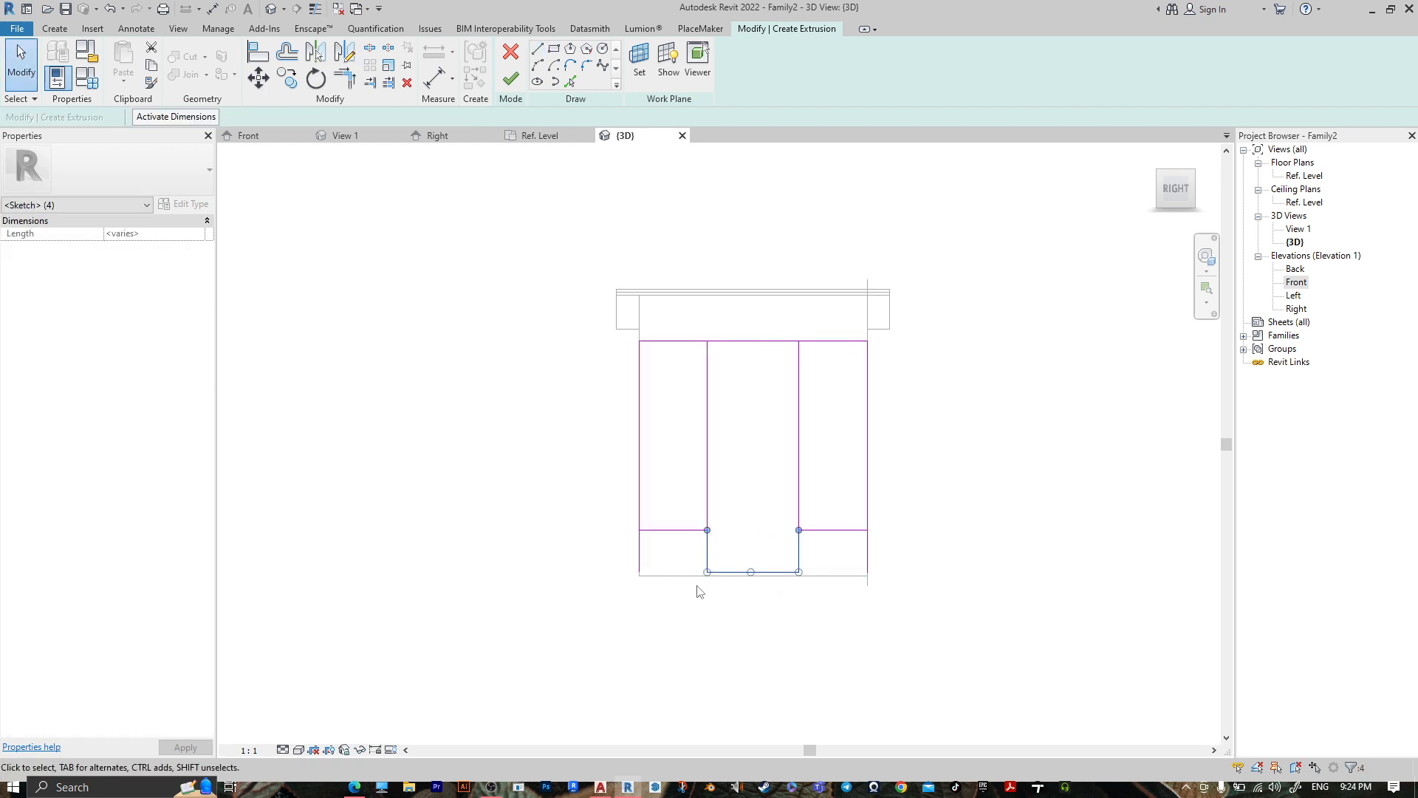
pyautogui.press('Delete')
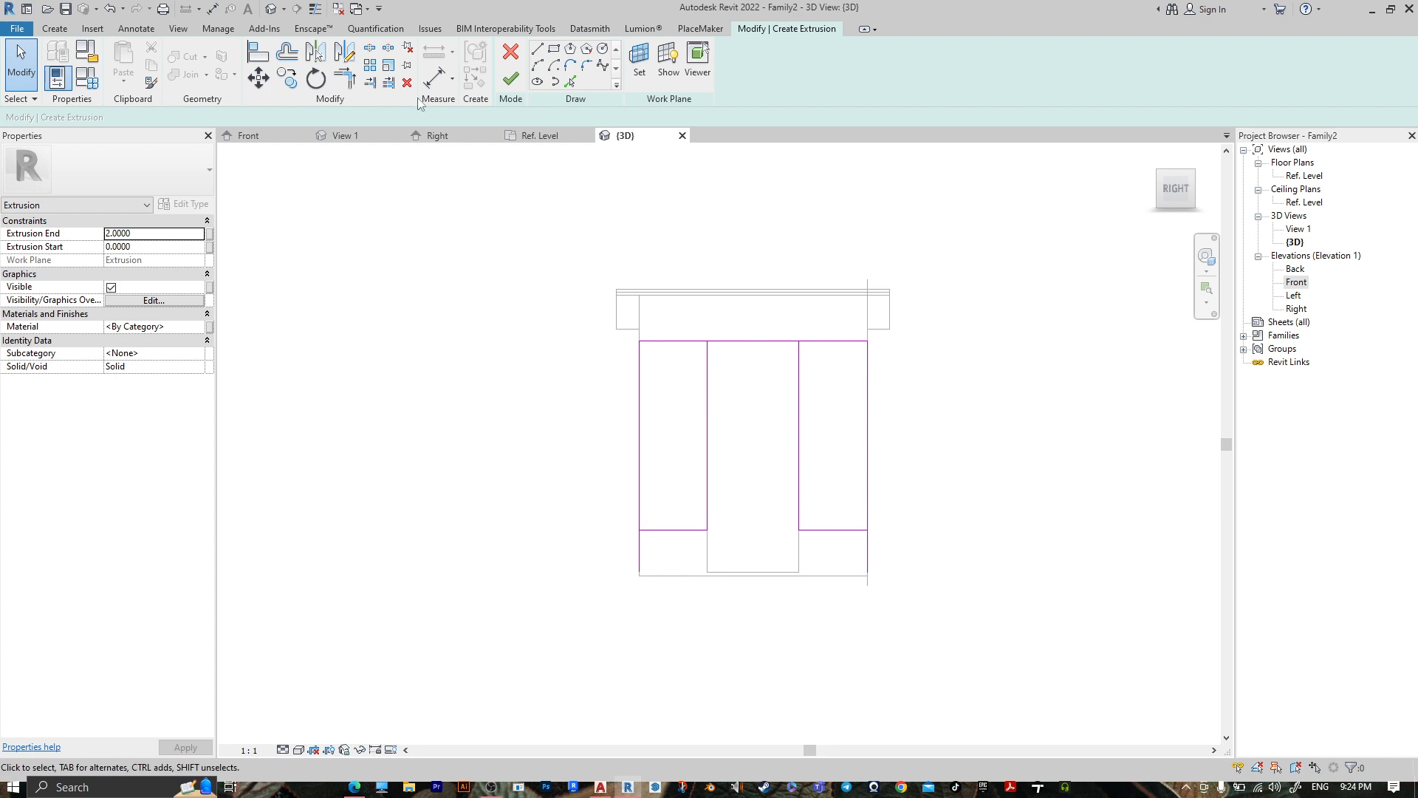
pyautogui.click(354, 83)
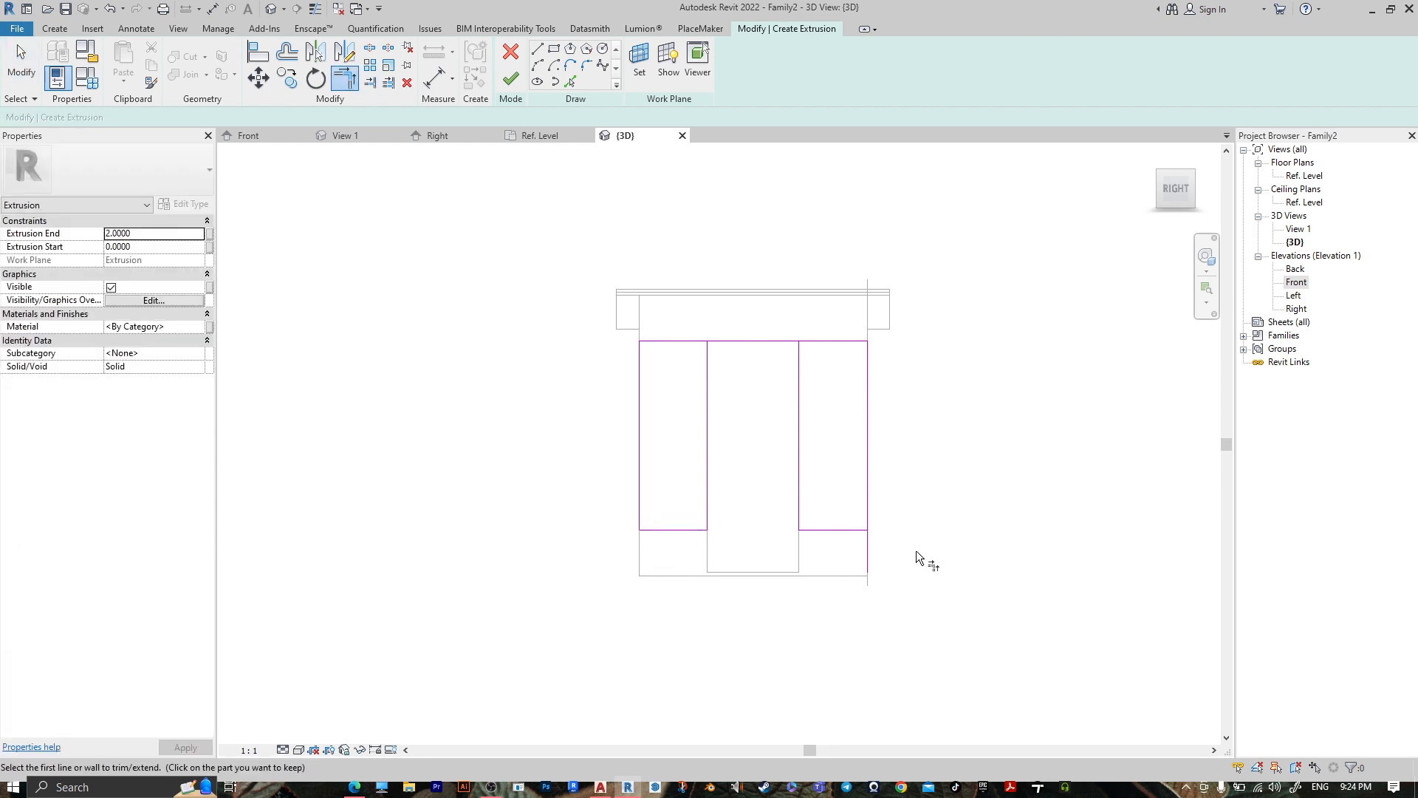
pyautogui.click(869, 517)
# Split the top sketch line at its middle and trim both halves to the inner vertical lines, forming two closed rectangles.
pyautogui.click(370, 64)
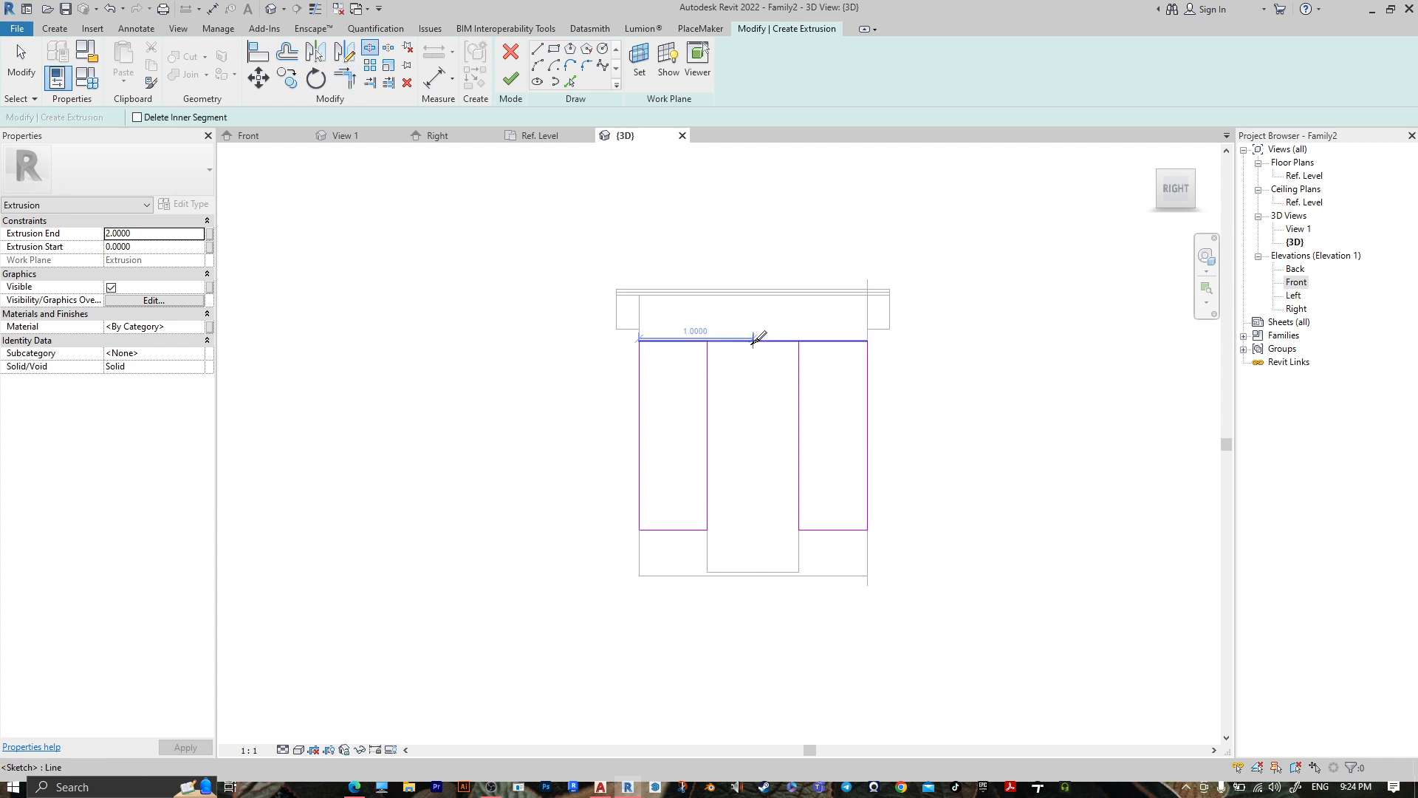
pyautogui.click(753, 342)
pyautogui.click(345, 77)
pyautogui.click(708, 374)
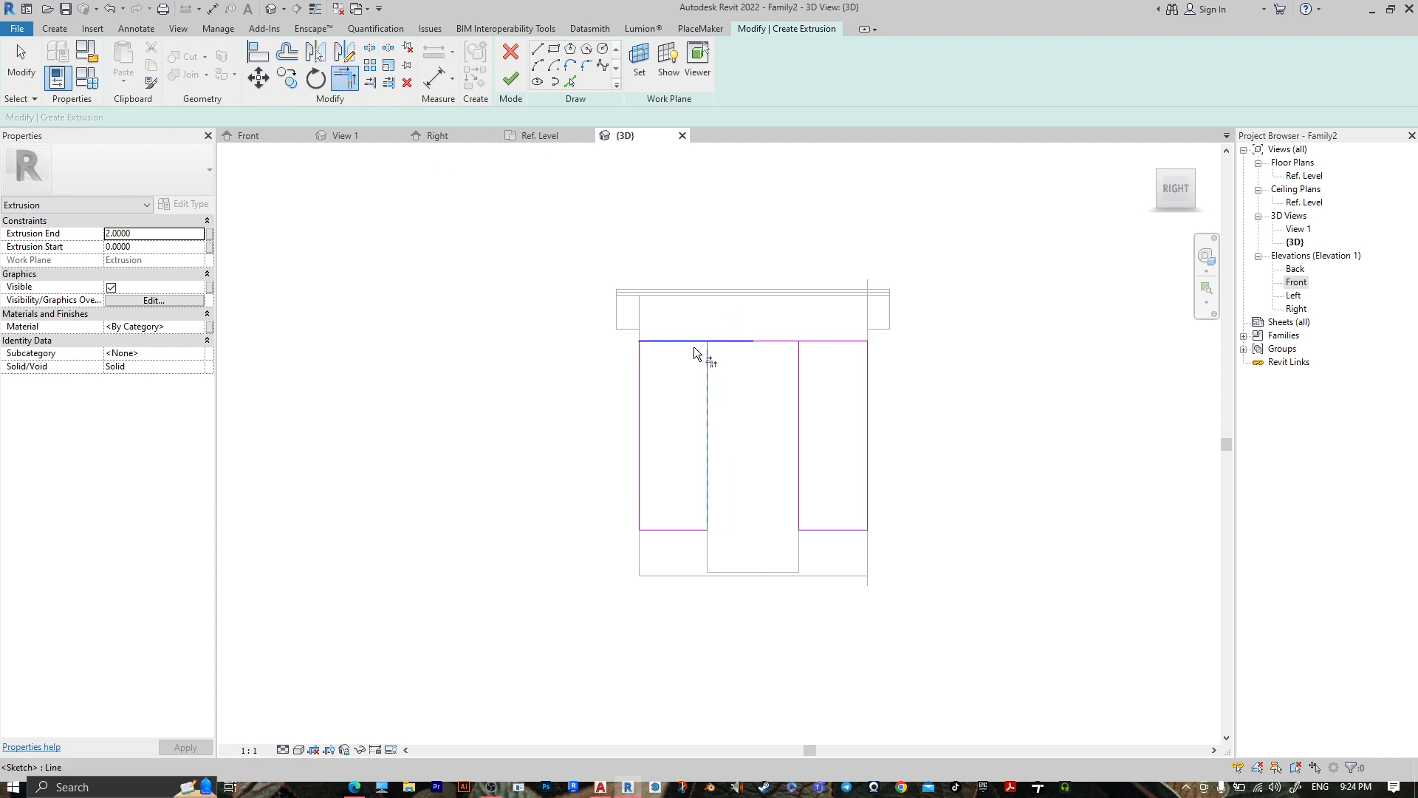
pyautogui.click(700, 344)
pyautogui.click(799, 360)
pyautogui.click(808, 341)
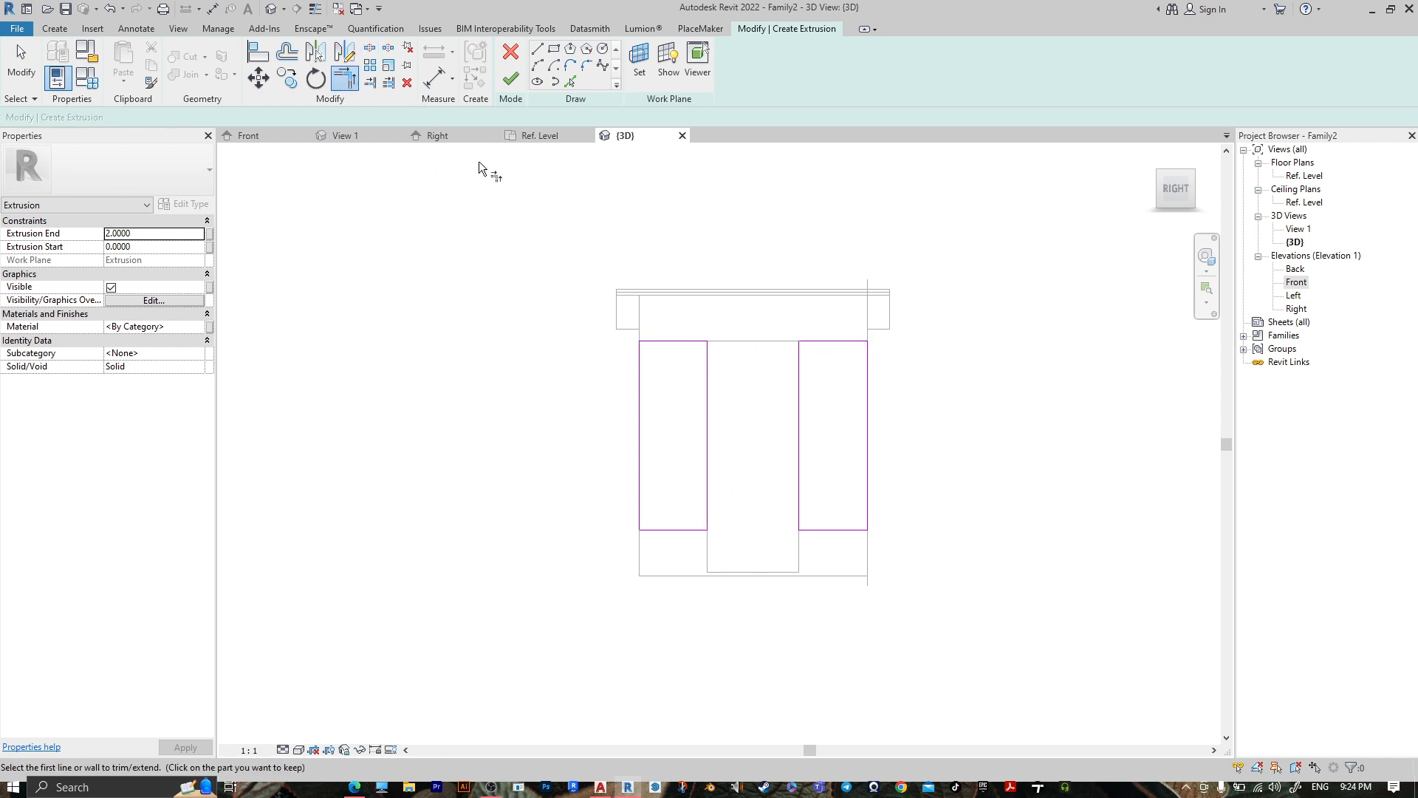
# Finish the extrusion and, in the Front orientation, pull its far face back to the panels' inner face, then deselect it.
pyautogui.click(521, 85)
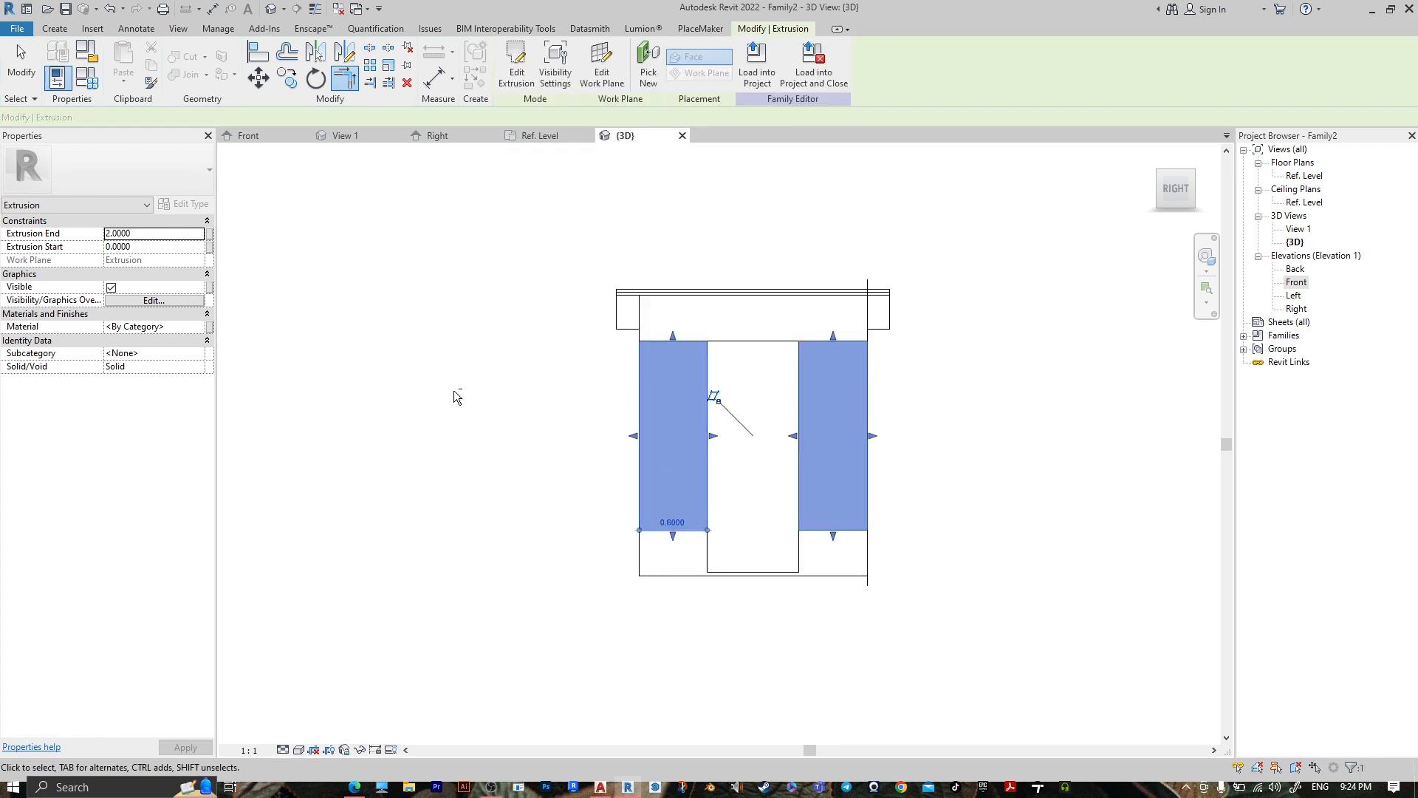
pyautogui.keyDown('shift'); pyautogui.moveTo(453, 396); pyautogui.dragTo(701, 519, button='middle'); pyautogui.keyUp('shift')
pyautogui.click(1172, 194)
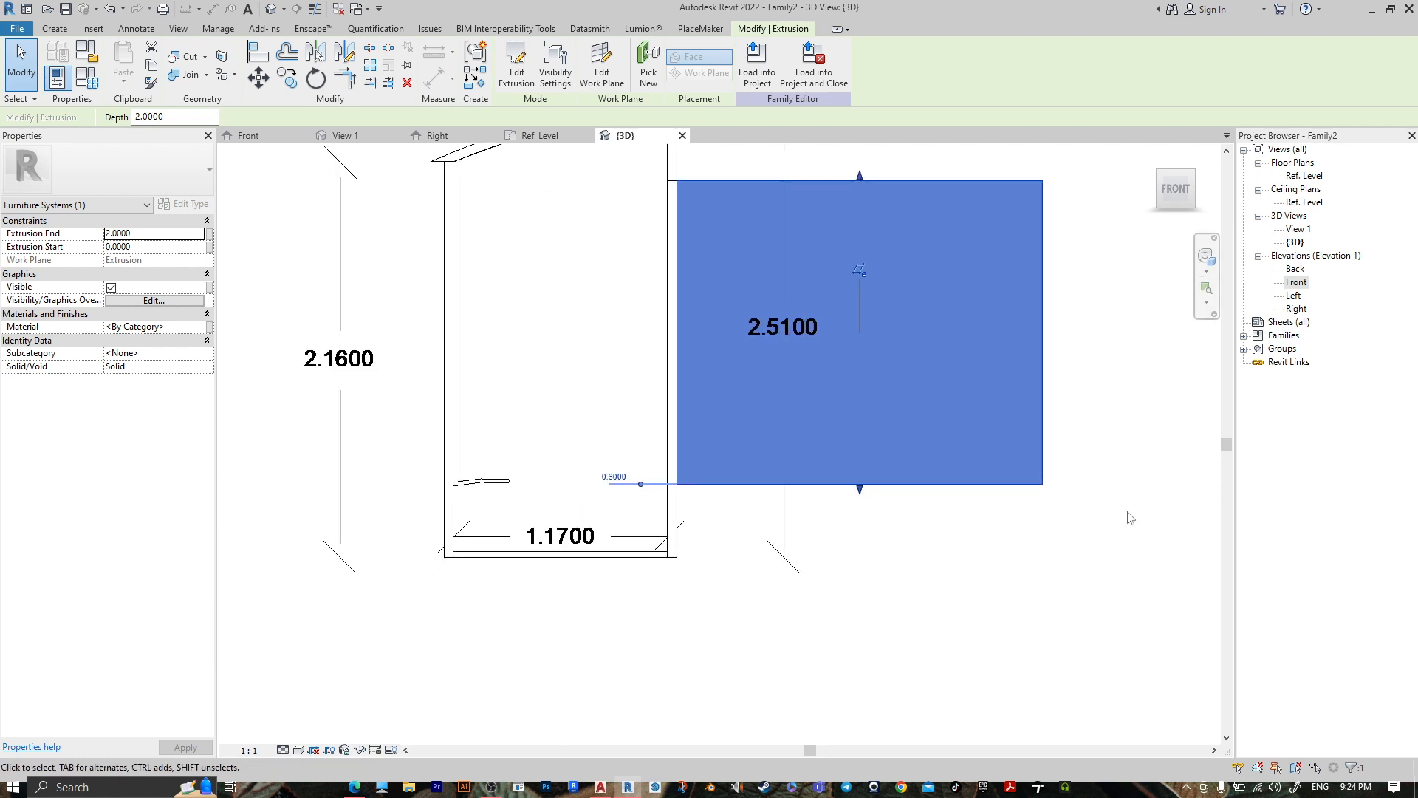
pyautogui.click(1061, 373)
pyautogui.click(1048, 332)
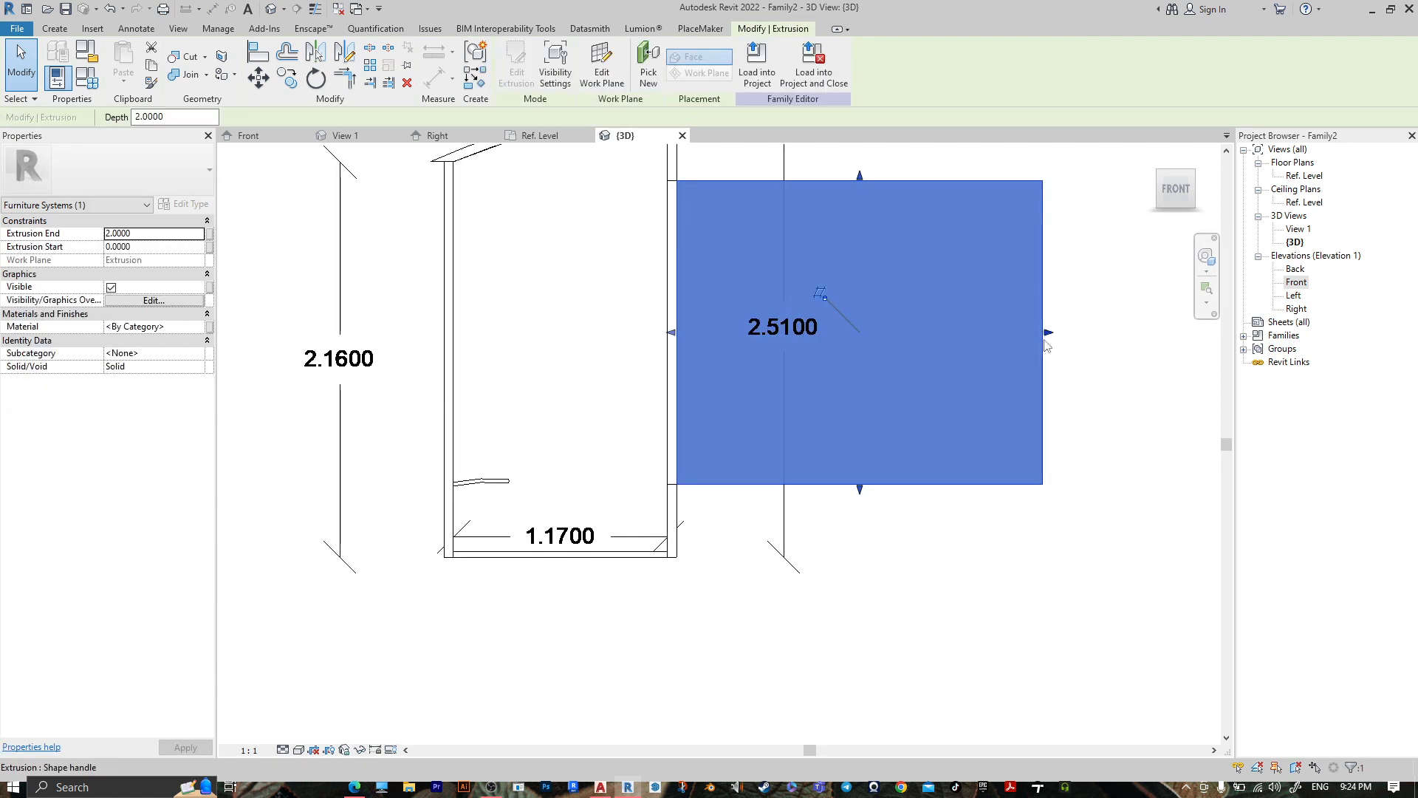
pyautogui.moveTo(1046, 342); pyautogui.dragTo(666, 306)
pyautogui.click(914, 505)
pyautogui.scroll(-4, 1028, 393)
pyautogui.moveTo(604, 457); pyautogui.dragTo(718, 475, button='middle')
pyautogui.scroll(1, 942, 486)
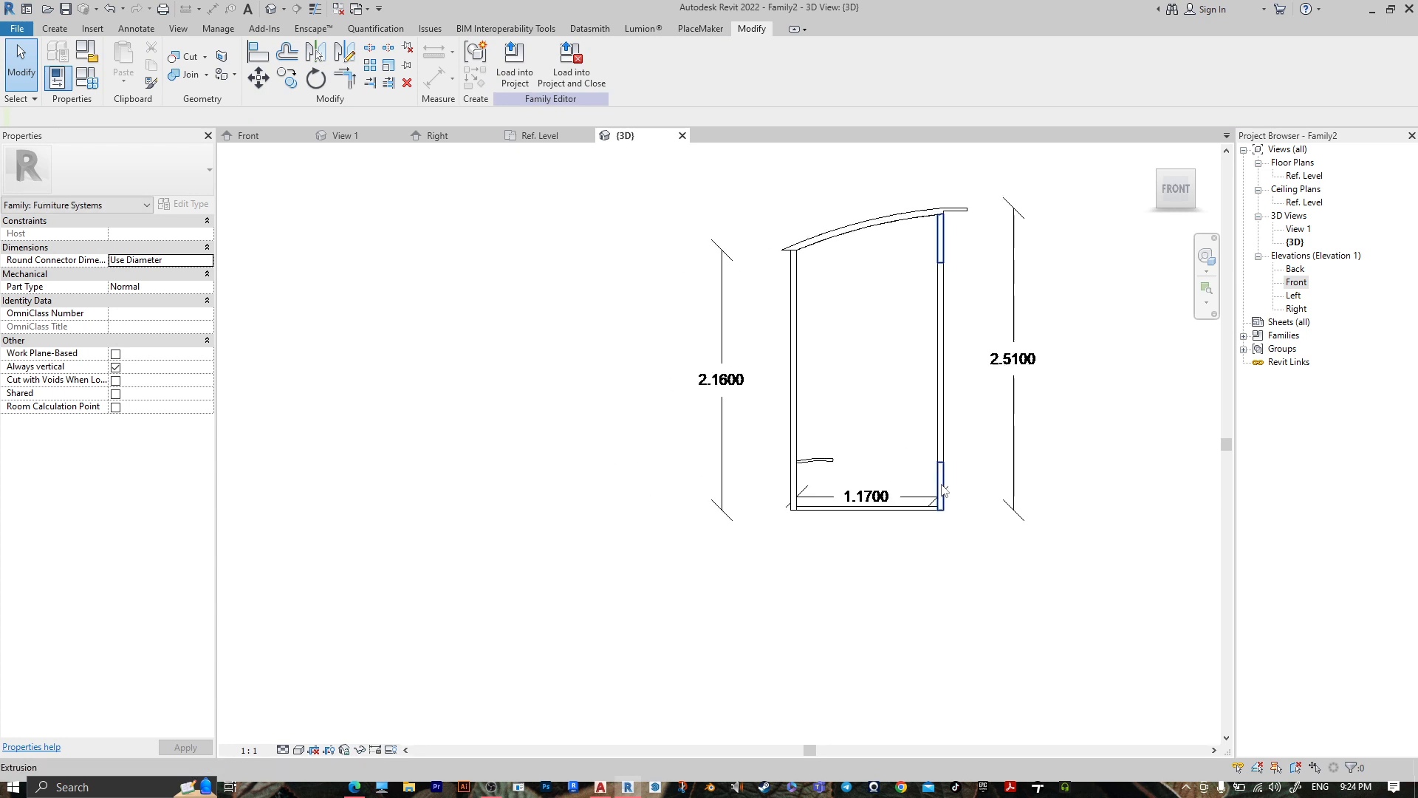
# Start a new extrusion in the Front elevation and set its work plane by picking the face of the short post.
pyautogui.scroll(2, 942, 486)
pyautogui.moveTo(889, 459); pyautogui.dragTo(910, 628, button='middle')
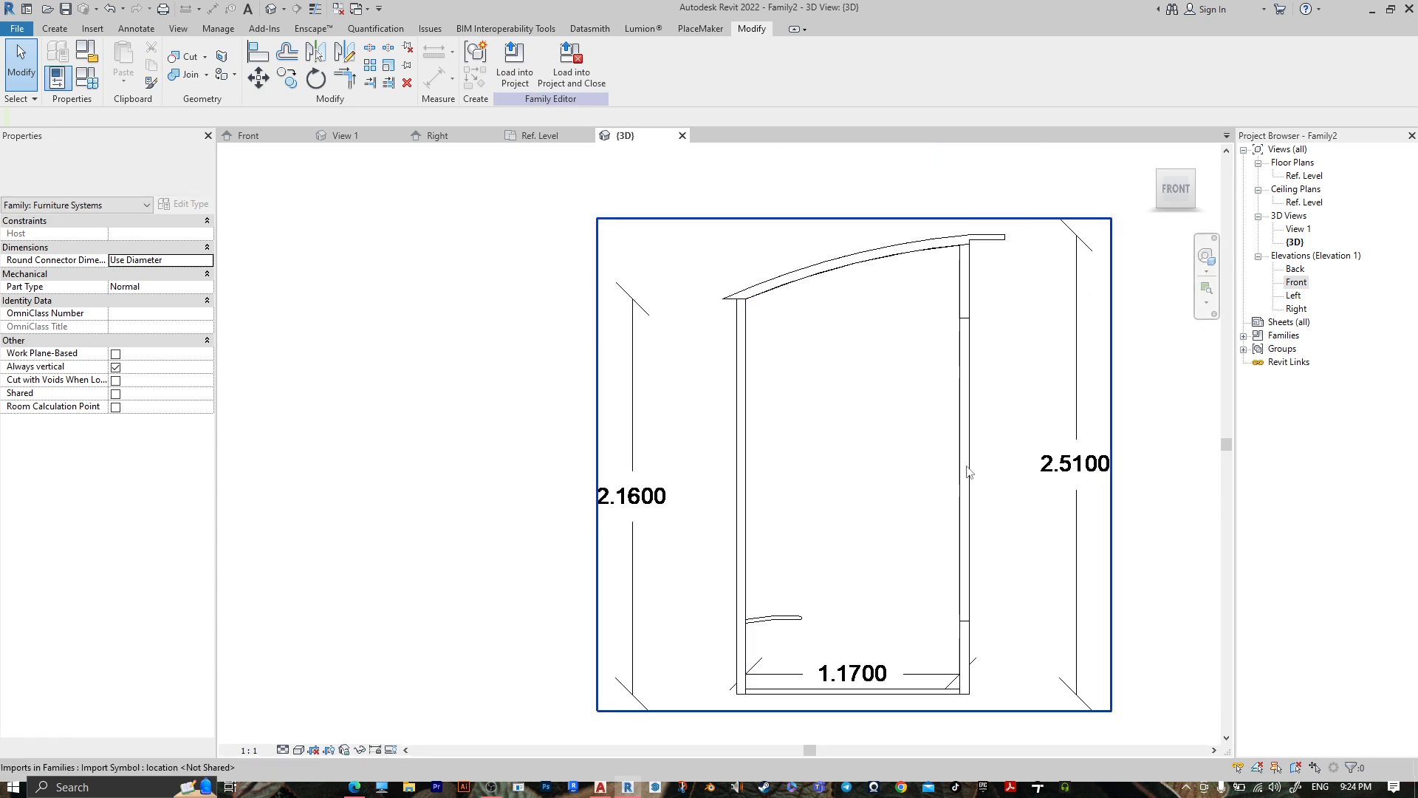
pyautogui.click(54, 28)
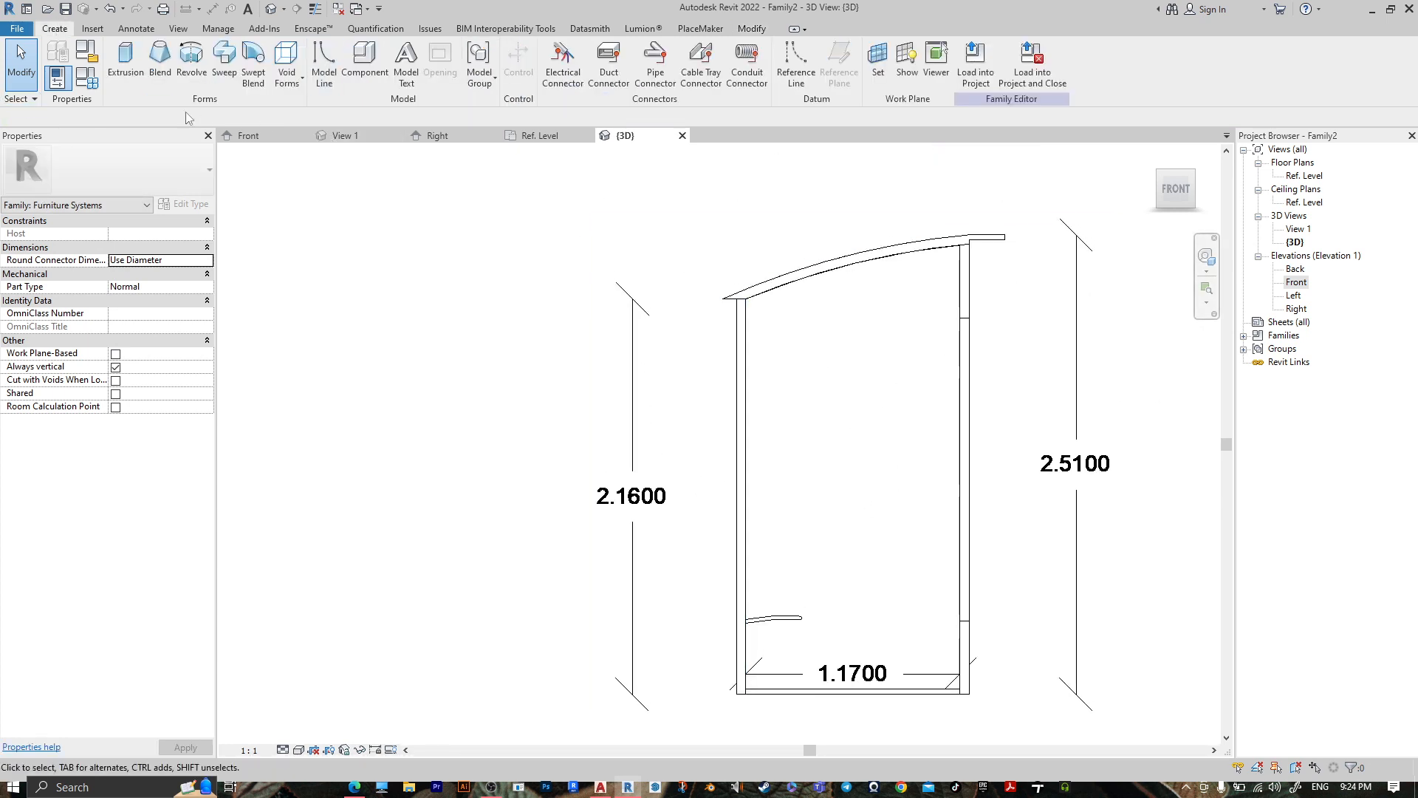
pyautogui.click(125, 59)
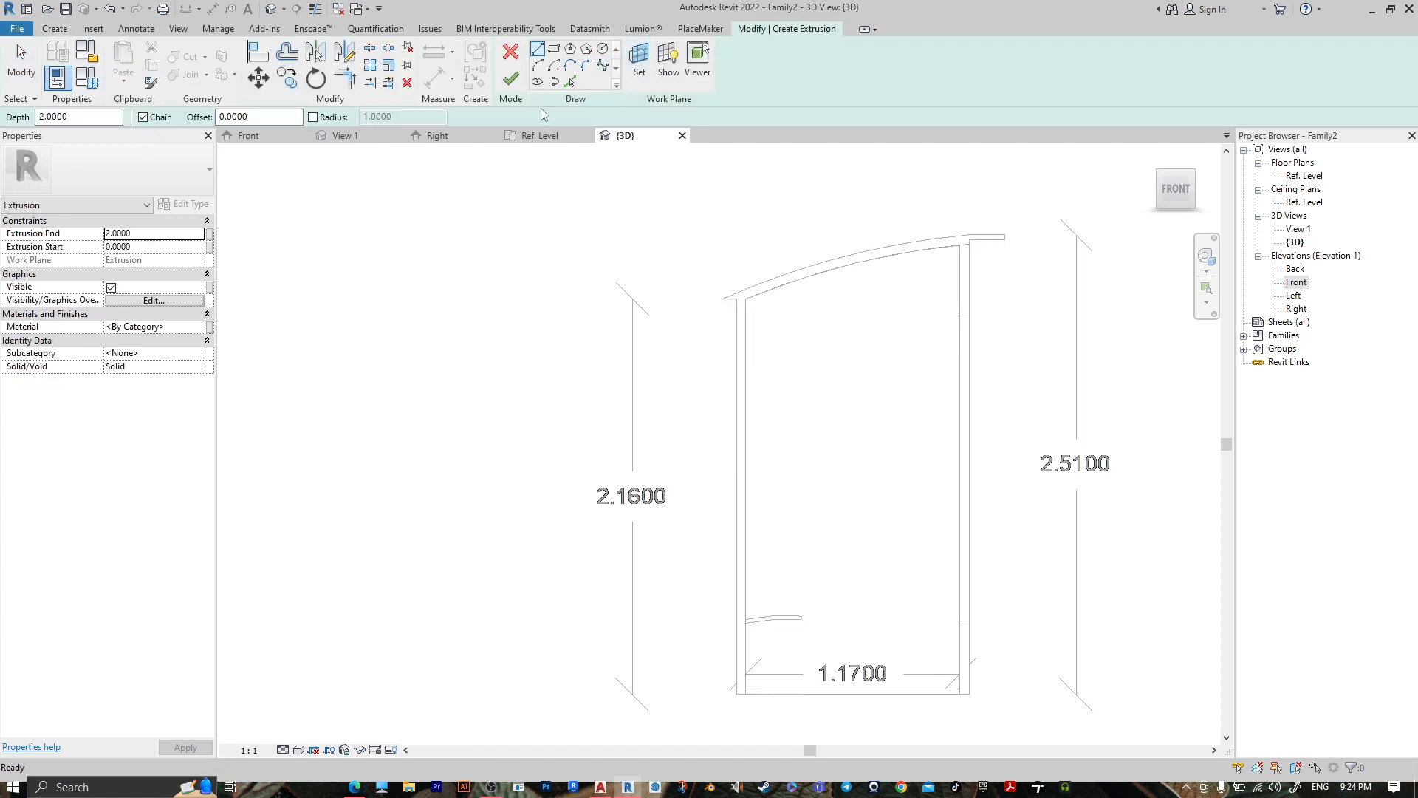
pyautogui.click(570, 83)
pyautogui.scroll(2, 751, 320)
pyautogui.scroll(2, 687, 507)
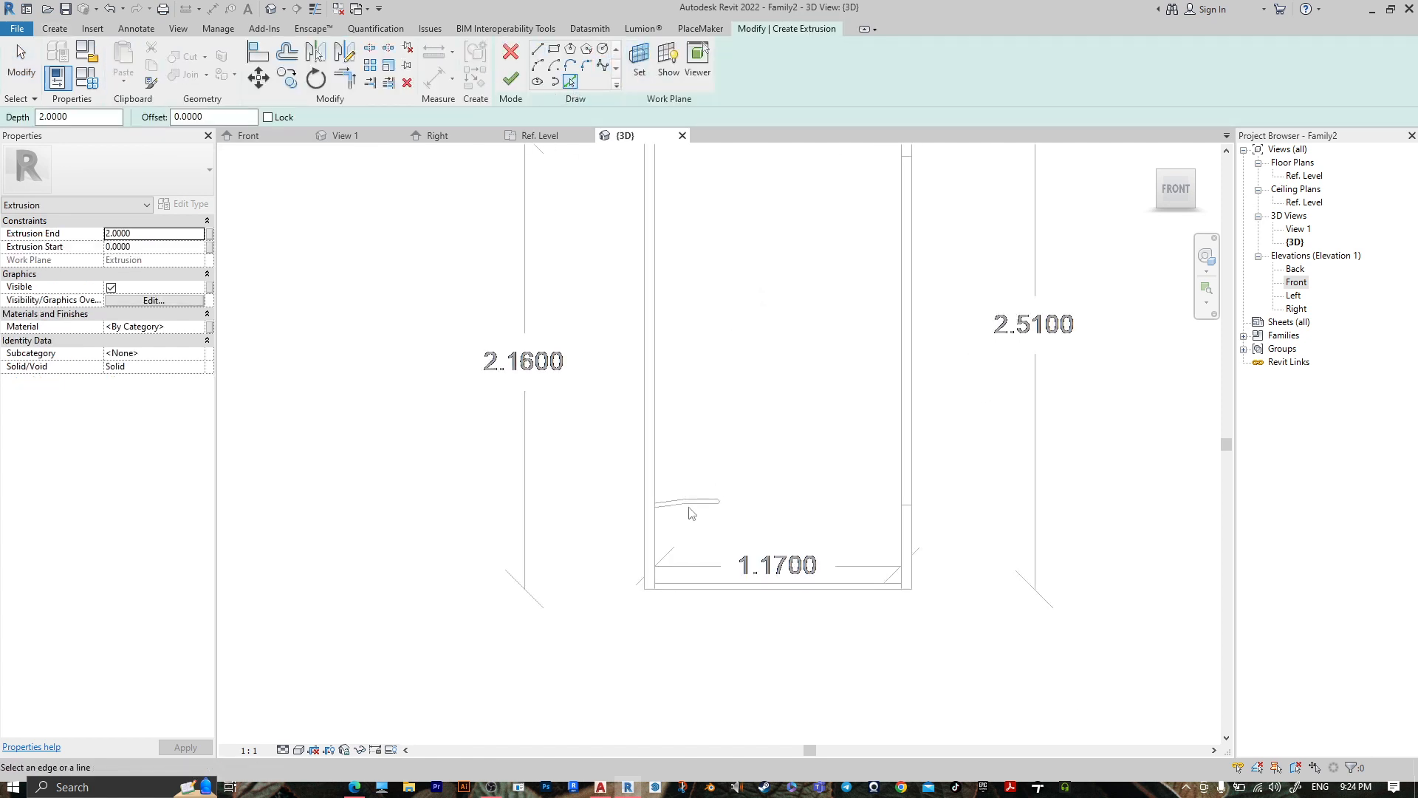
pyautogui.scroll(2, 669, 431)
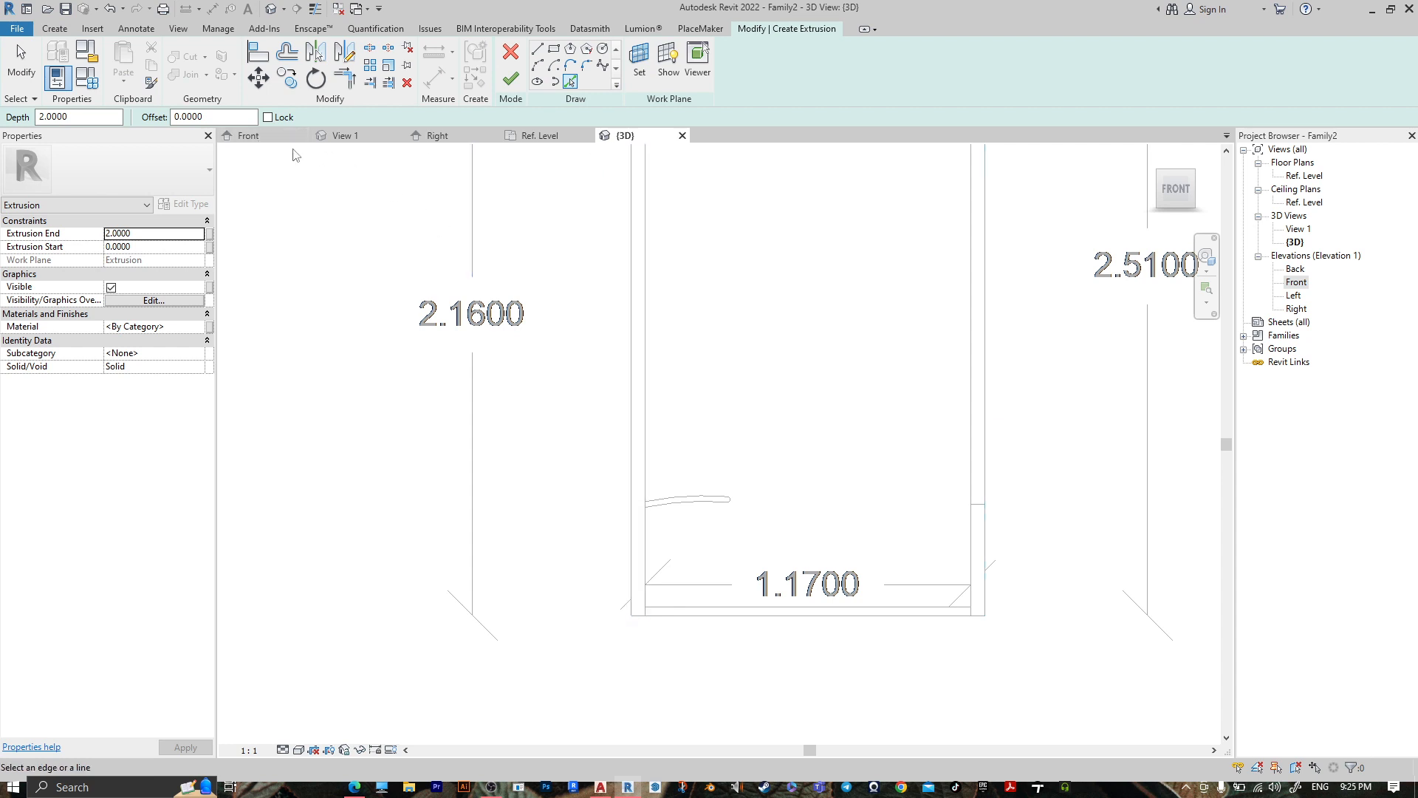
pyautogui.click(248, 138)
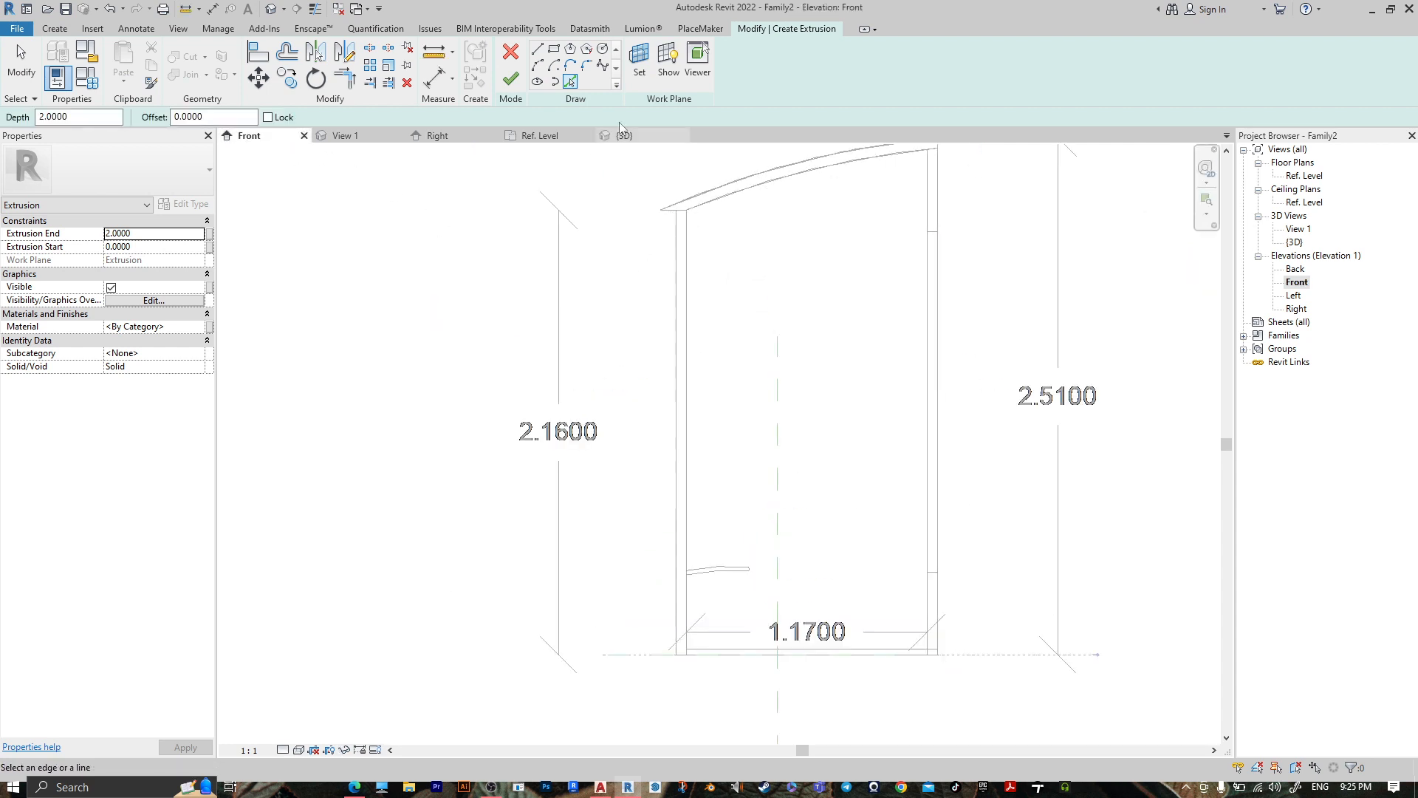
pyautogui.click(635, 70)
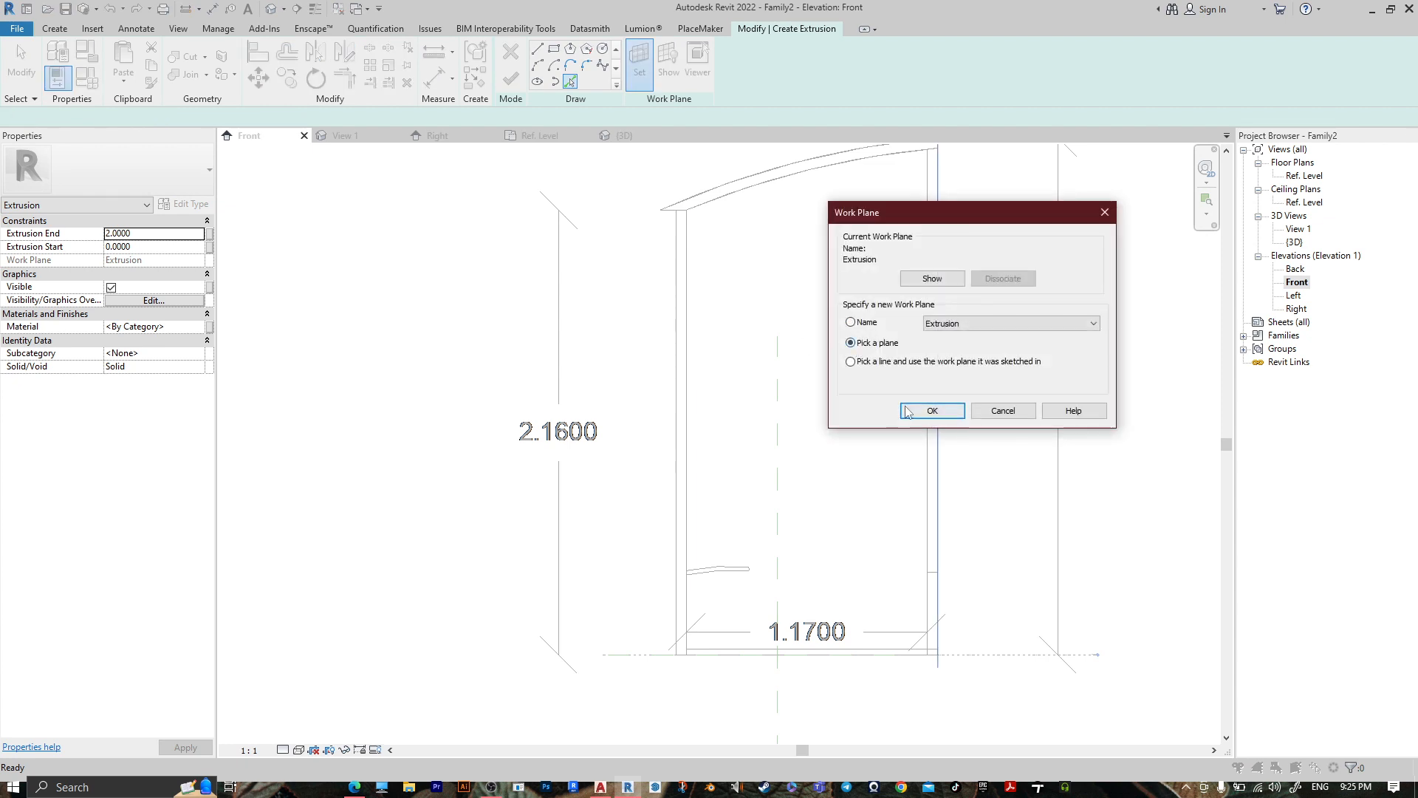
pyautogui.click(907, 412)
pyautogui.click(680, 355)
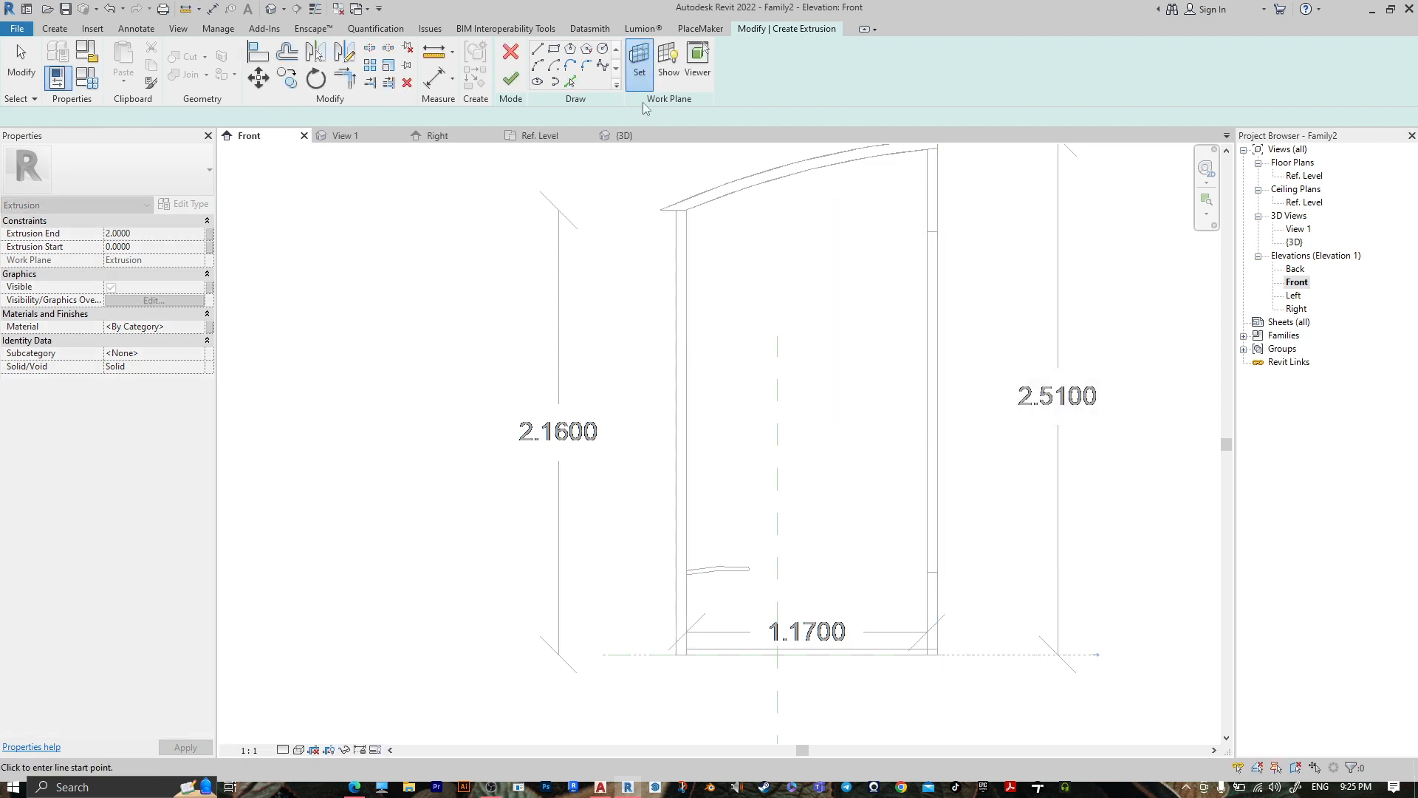
# Pick the floor's top edge and the short post's inner edge as sketch lines for the side panel.
pyautogui.click(571, 82)
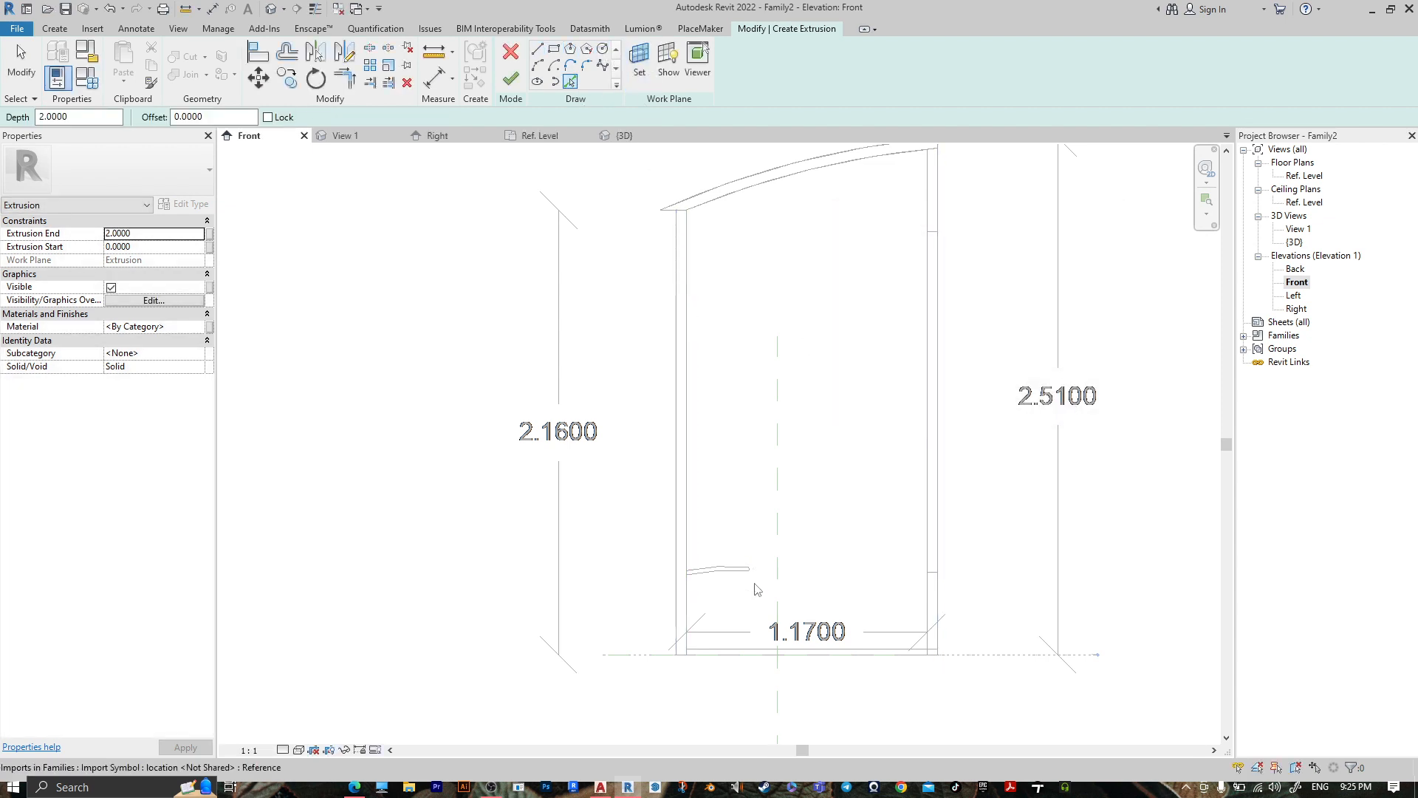
pyautogui.scroll(5, 739, 650)
pyautogui.moveTo(707, 640); pyautogui.dragTo(708, 414, button='middle')
pyautogui.scroll(3, 708, 412)
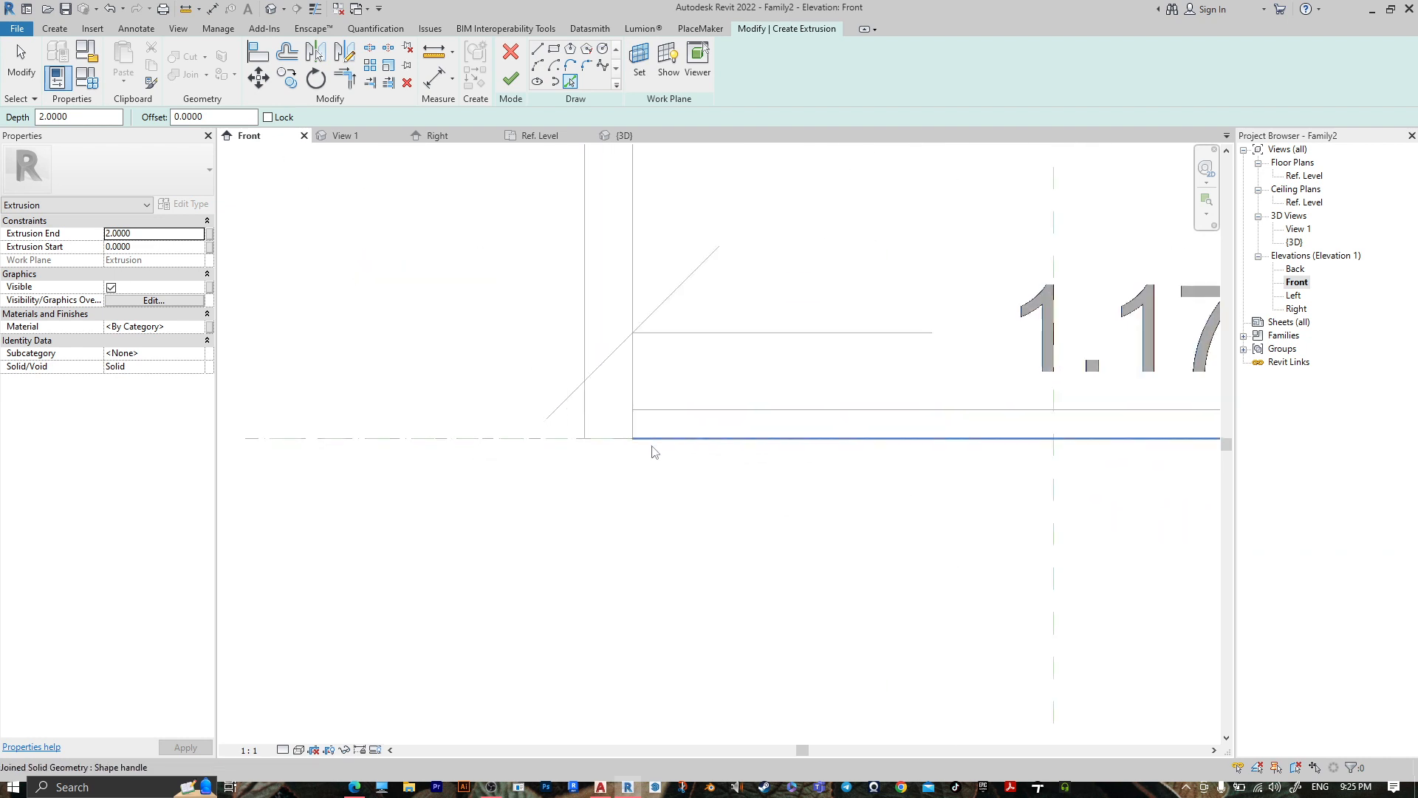
pyautogui.click(709, 406)
pyautogui.click(632, 322)
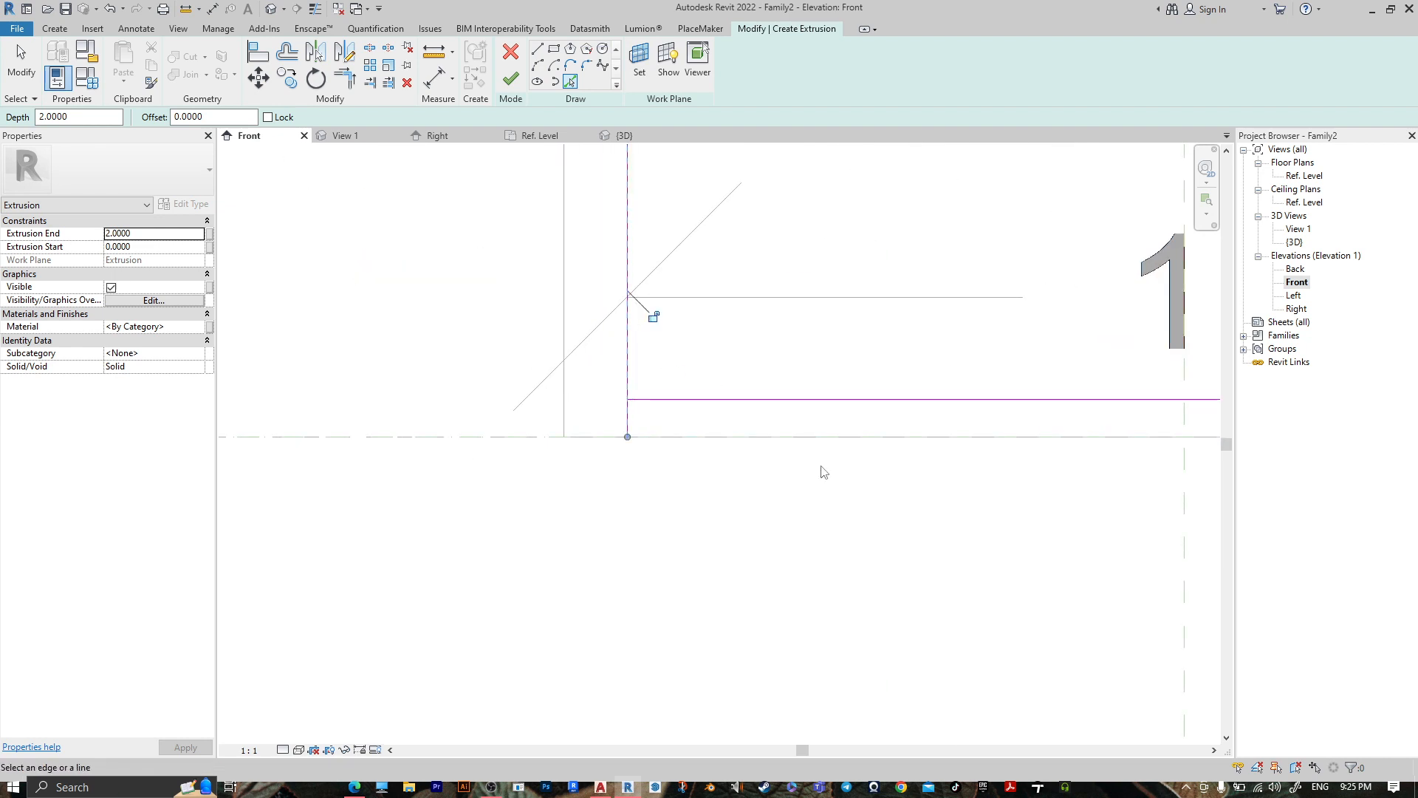
# Add the roof's curved underside and the full inner edge of the tall post to the sketch by picking them.
pyautogui.scroll(-2, 823, 472)
pyautogui.moveTo(895, 366); pyautogui.dragTo(899, 650, button='middle')
pyautogui.moveTo(866, 201); pyautogui.dragTo(871, 641, button='middle')
pyautogui.moveTo(847, 164); pyautogui.dragTo(842, 325, button='middle')
pyautogui.scroll(-4, 845, 320)
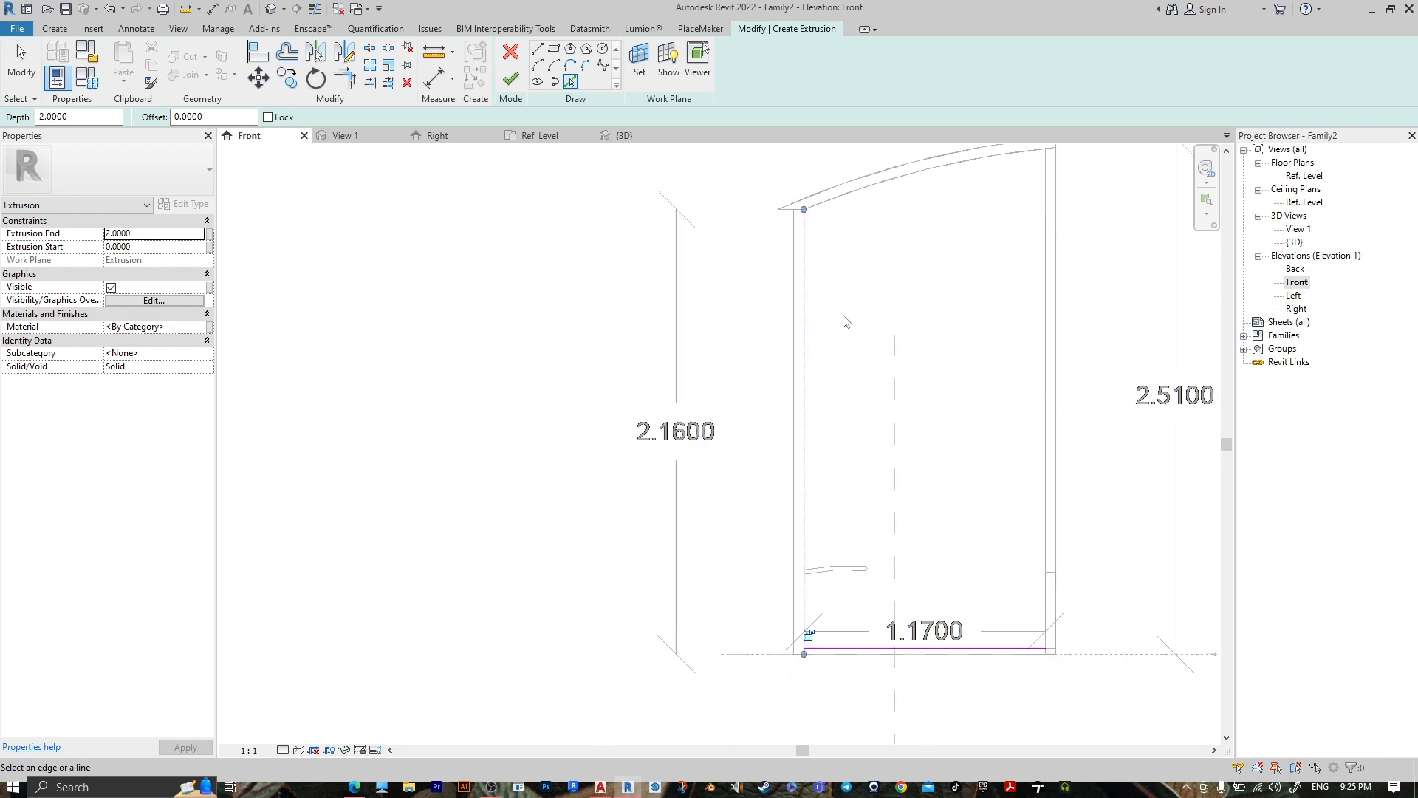
pyautogui.moveTo(865, 215); pyautogui.dragTo(844, 341, button='middle')
pyautogui.click(841, 320)
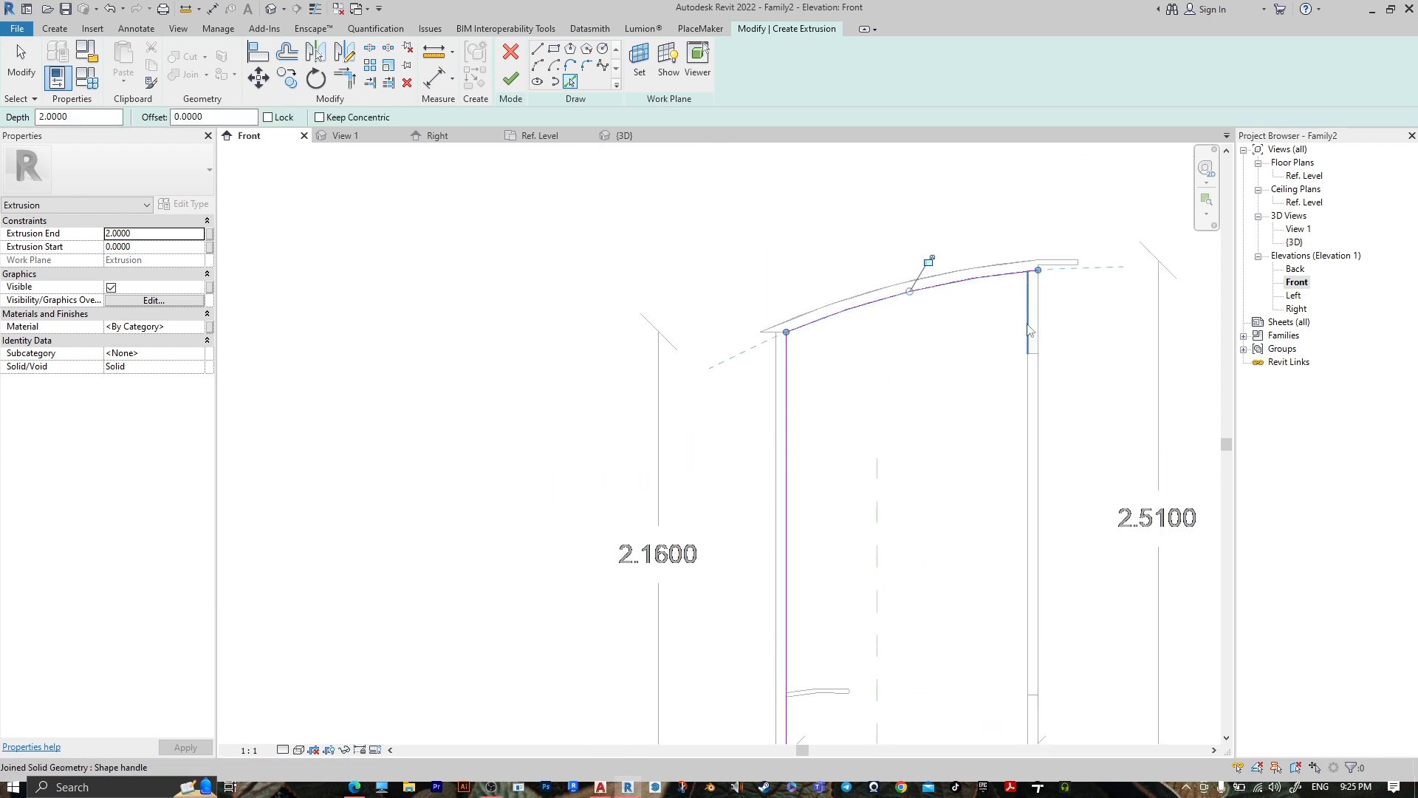
pyautogui.click(1029, 331)
pyautogui.scroll(-2, 1030, 330)
pyautogui.moveTo(1029, 451); pyautogui.dragTo(1019, 447, button='middle')
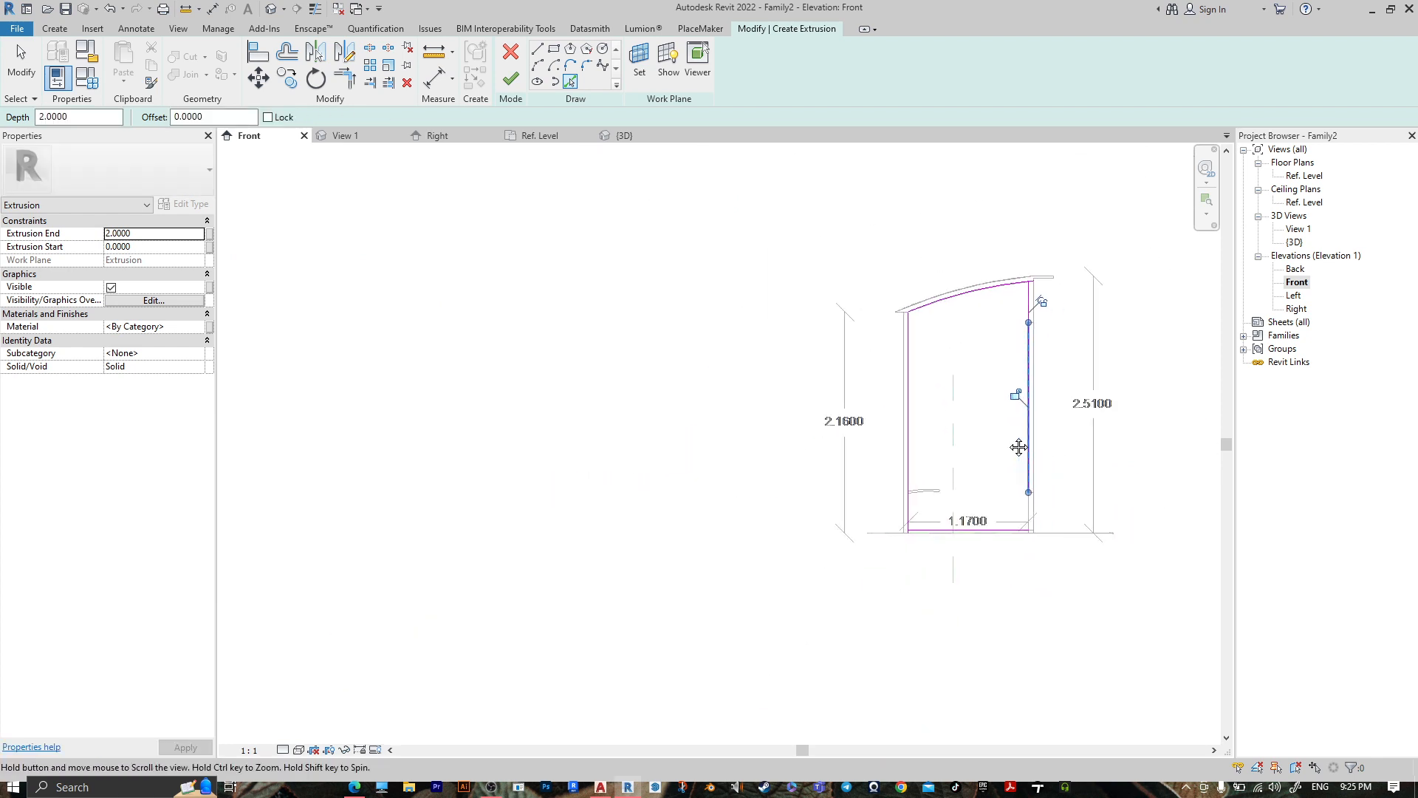
pyautogui.scroll(5, 1023, 458)
pyautogui.click(1030, 510)
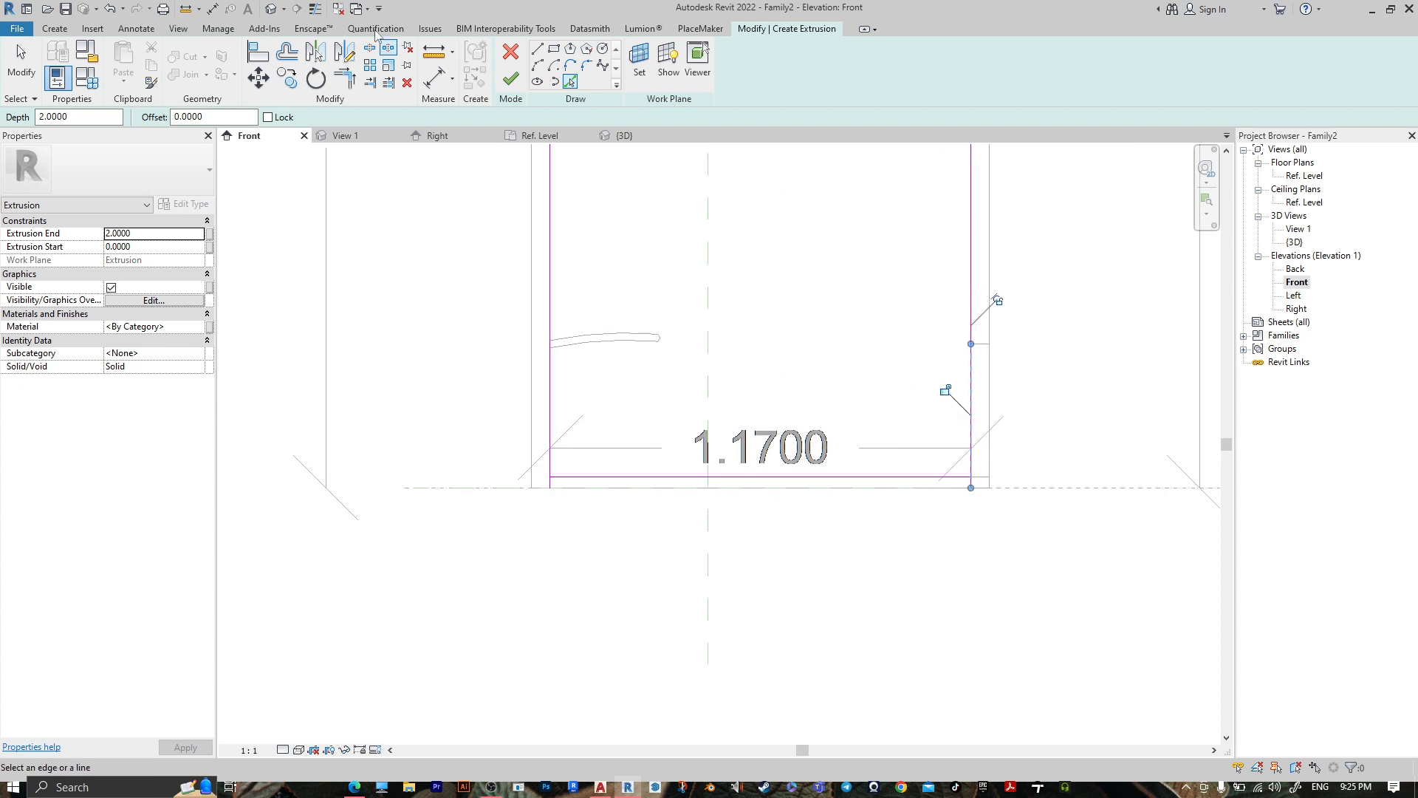
# Trim the picked lines at the floor and roof corners to form one closed side panel outline.
pyautogui.click(345, 78)
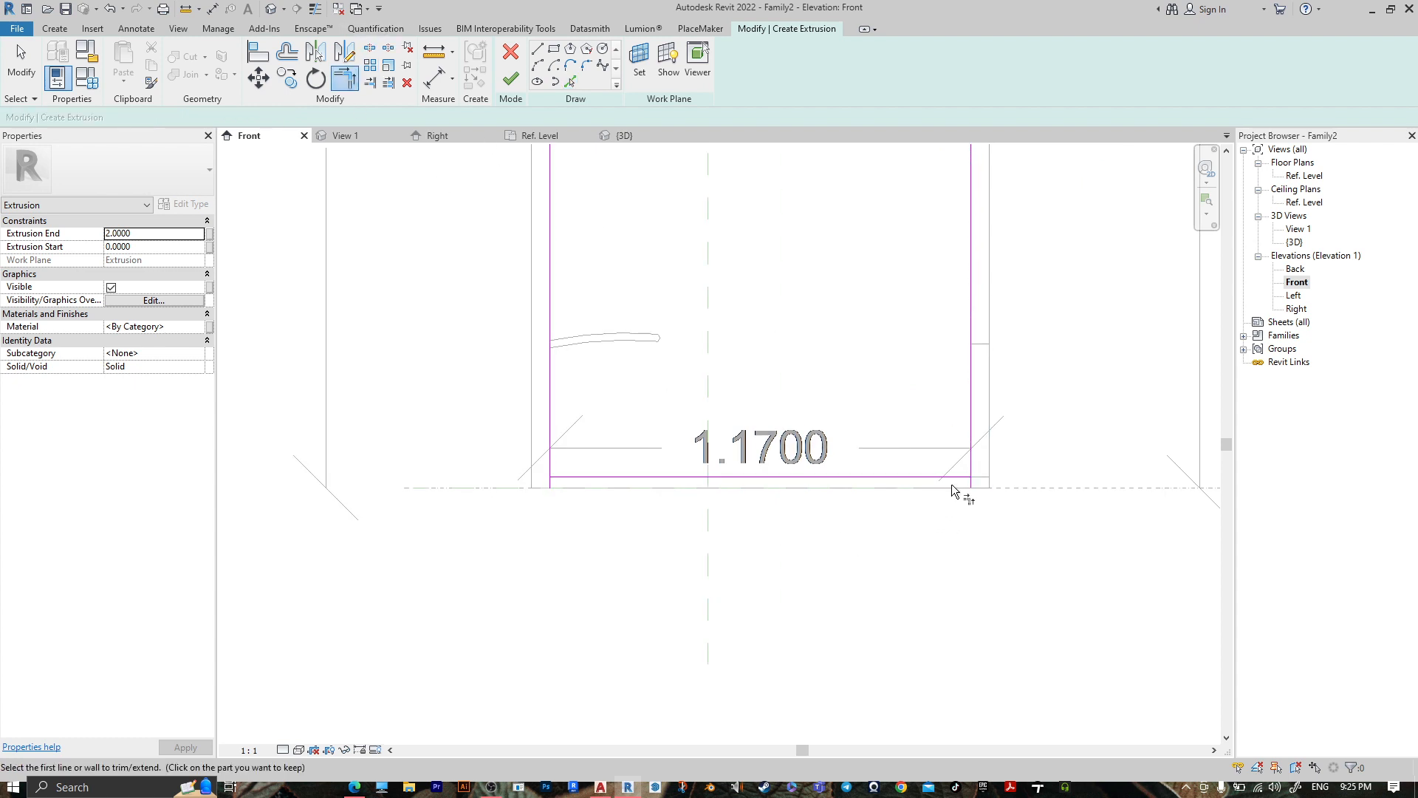
pyautogui.click(577, 479)
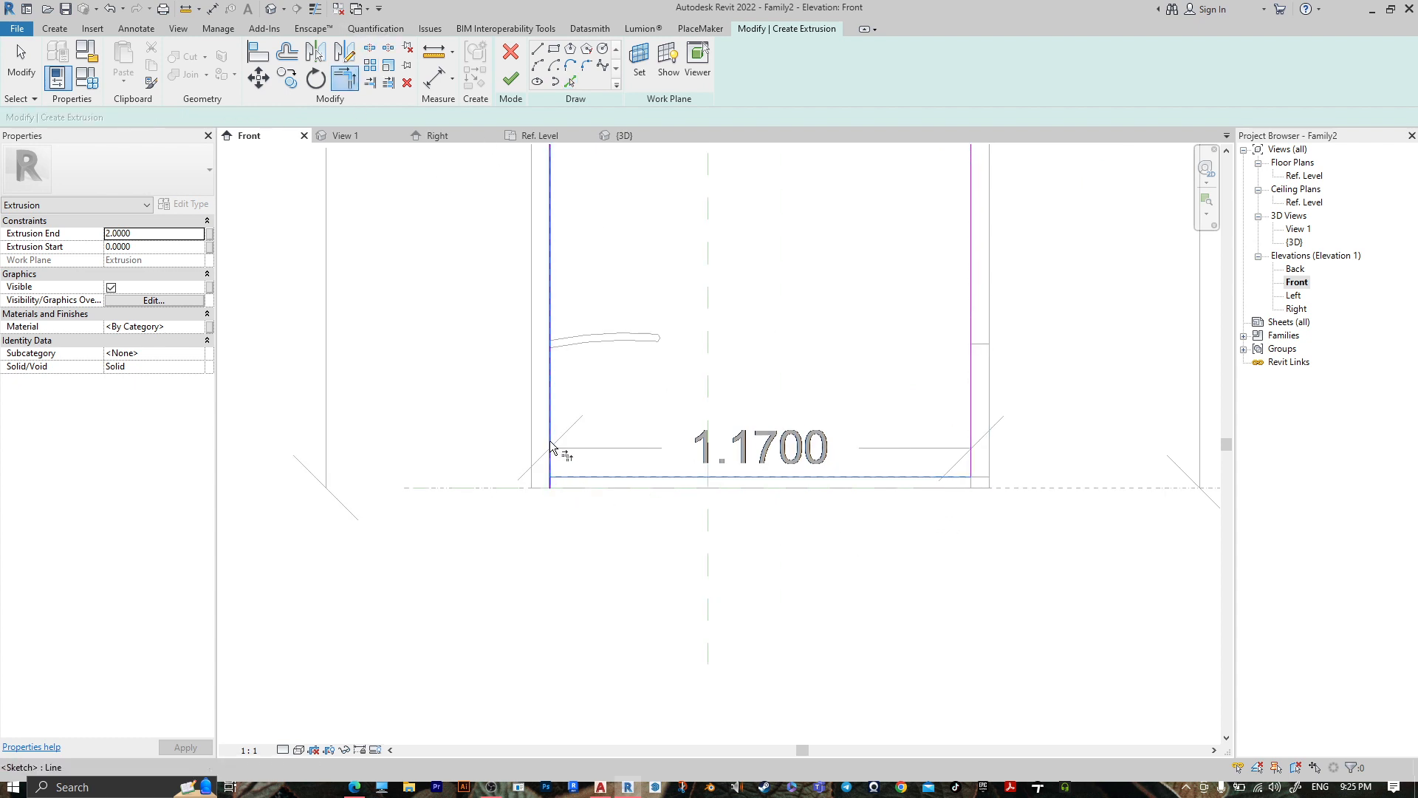
pyautogui.click(552, 441)
pyautogui.scroll(-3, 705, 487)
pyautogui.moveTo(854, 258); pyautogui.dragTo(911, 670, button='middle')
pyautogui.scroll(6, 896, 447)
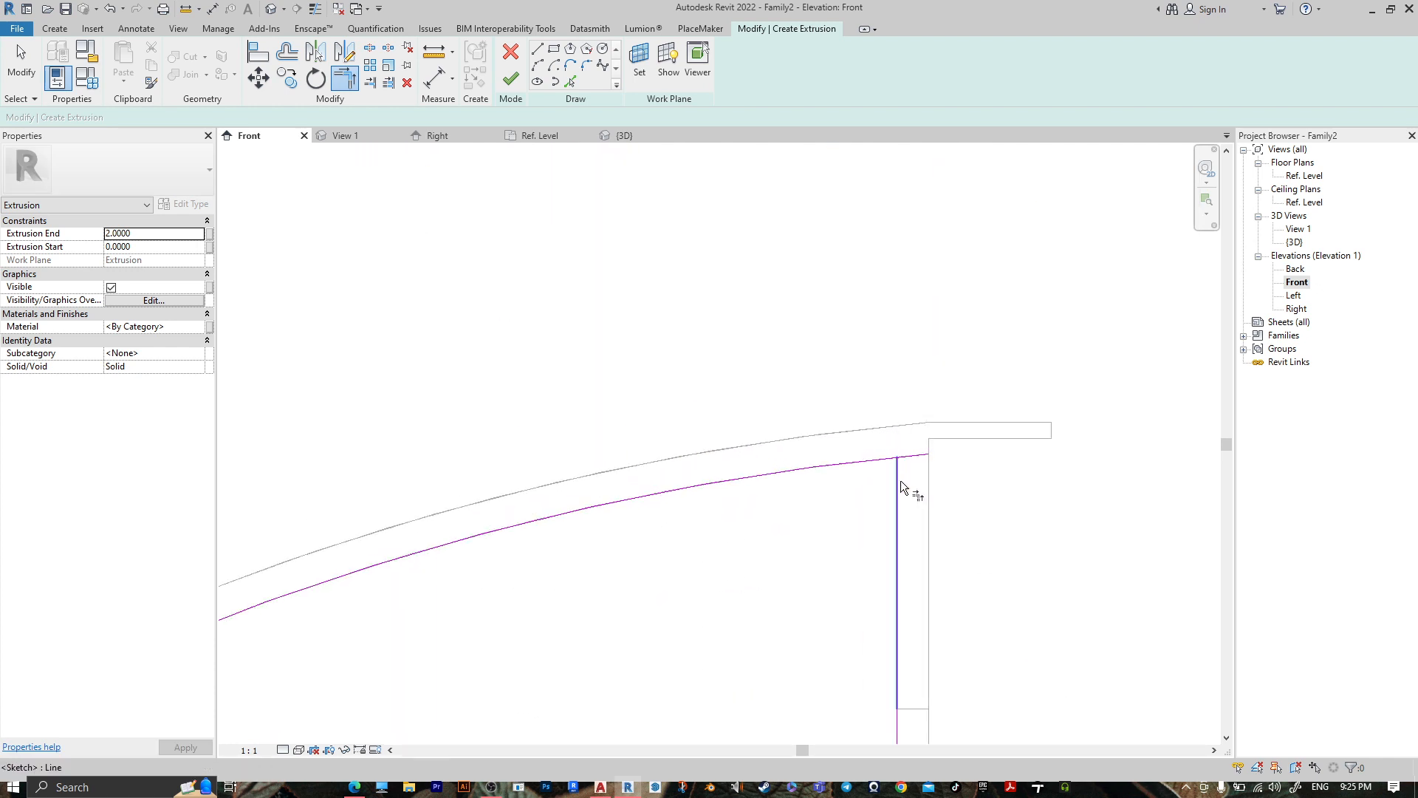
pyautogui.moveTo(578, 548); pyautogui.dragTo(769, 317, button='middle')
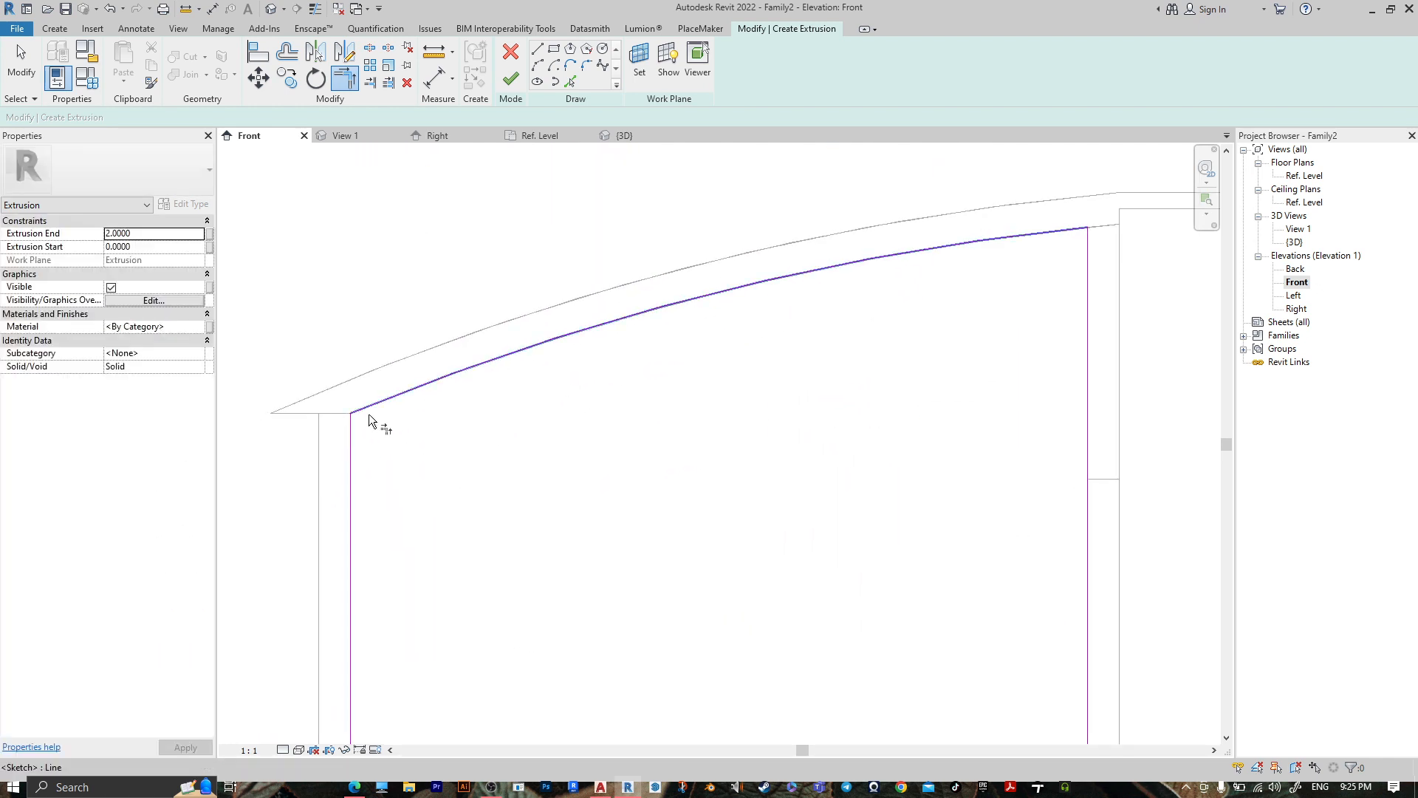
# Offset the curved top line and the bottom line 0.4000 inward without keeping copies of the originals.
pyautogui.click(296, 59)
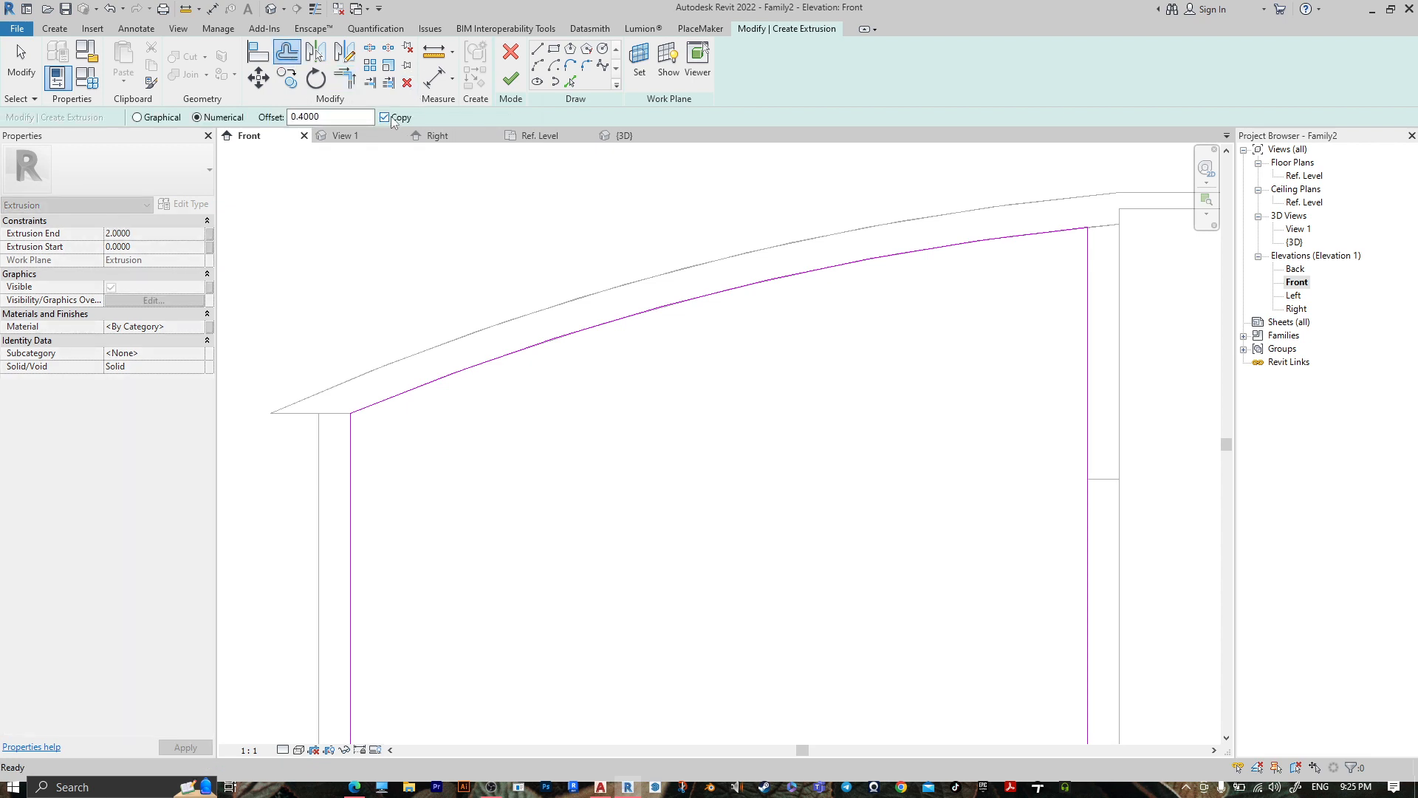
pyautogui.click(392, 118)
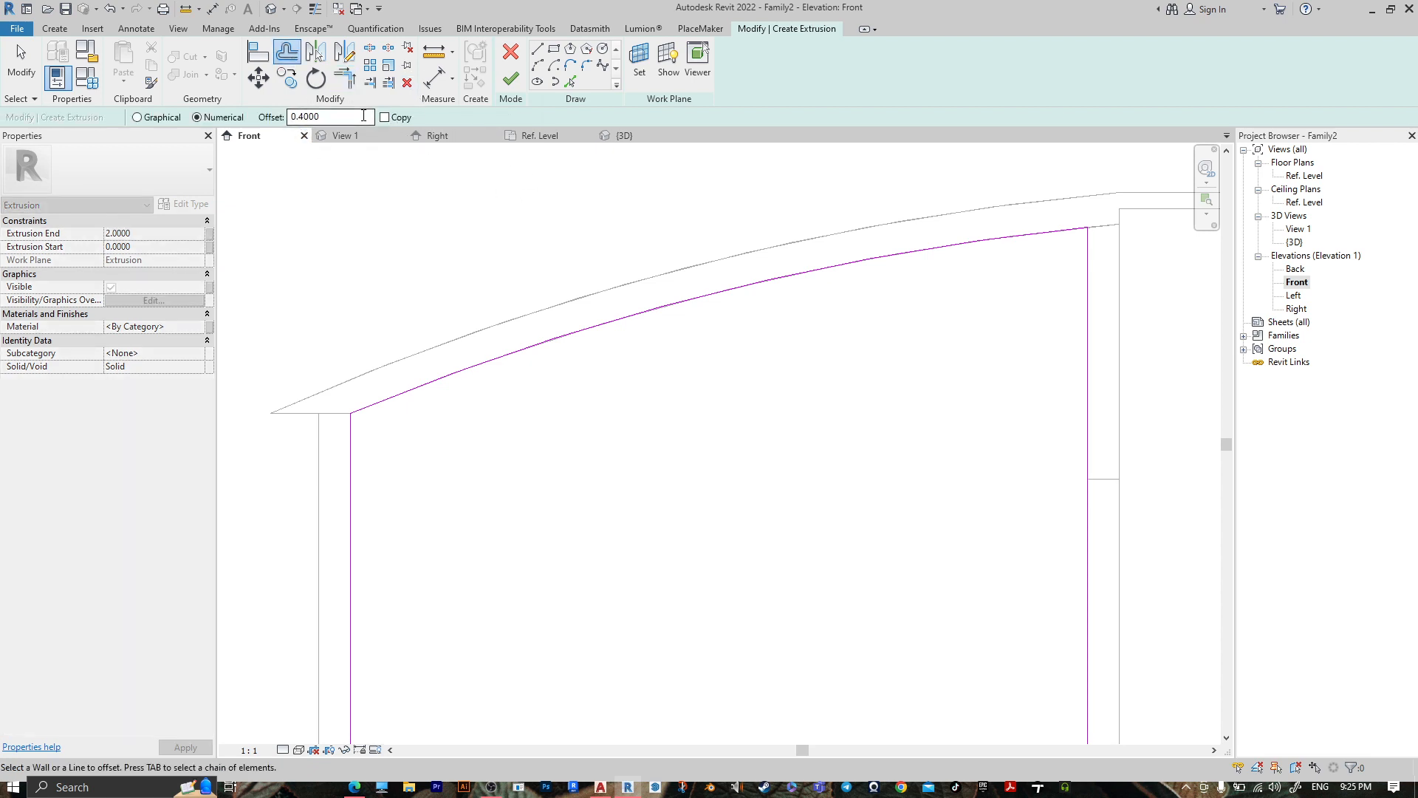
pyautogui.click(576, 340)
pyautogui.scroll(-2, 916, 518)
pyautogui.moveTo(932, 695); pyautogui.dragTo(901, 349, button='middle')
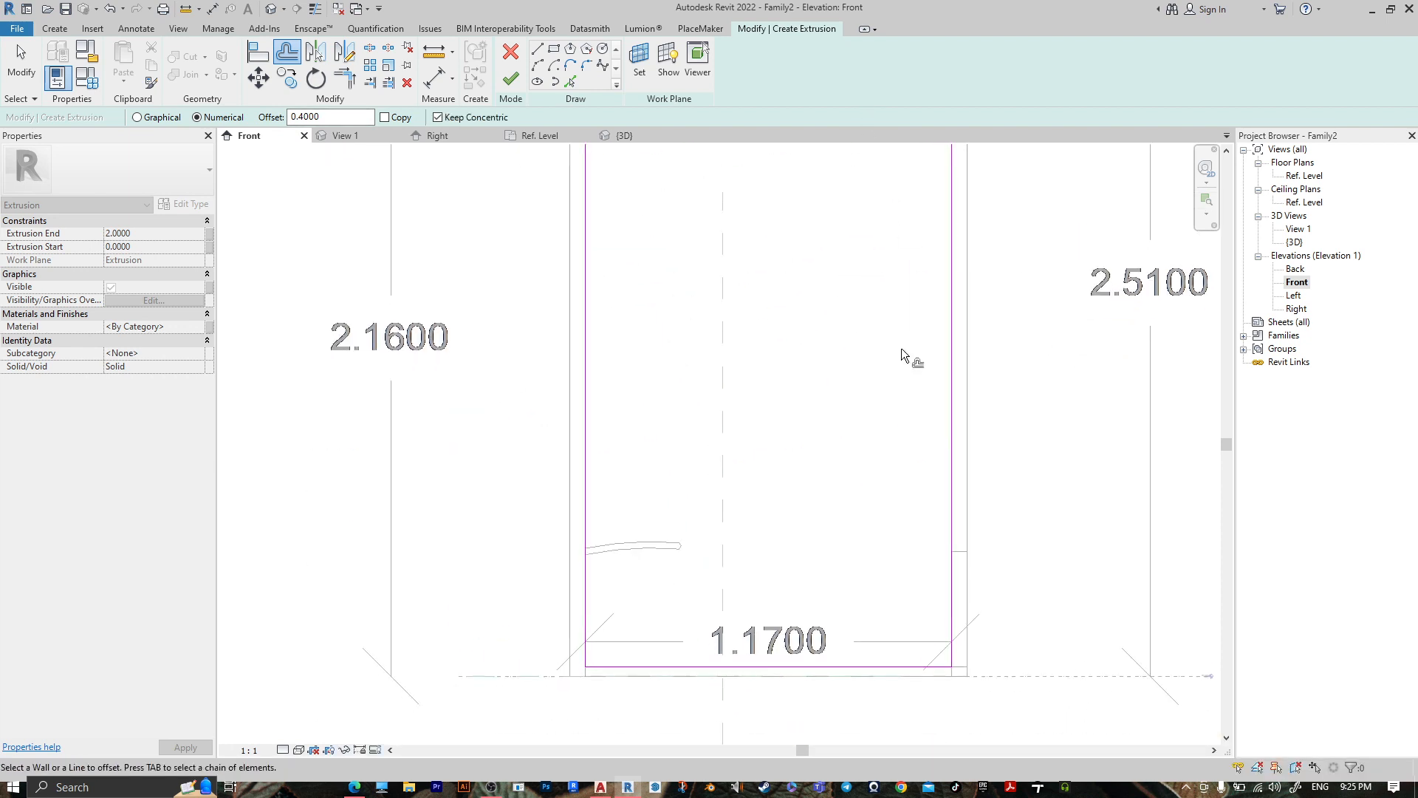
pyautogui.moveTo(853, 561); pyautogui.dragTo(866, 409, button='middle')
pyautogui.click(875, 423)
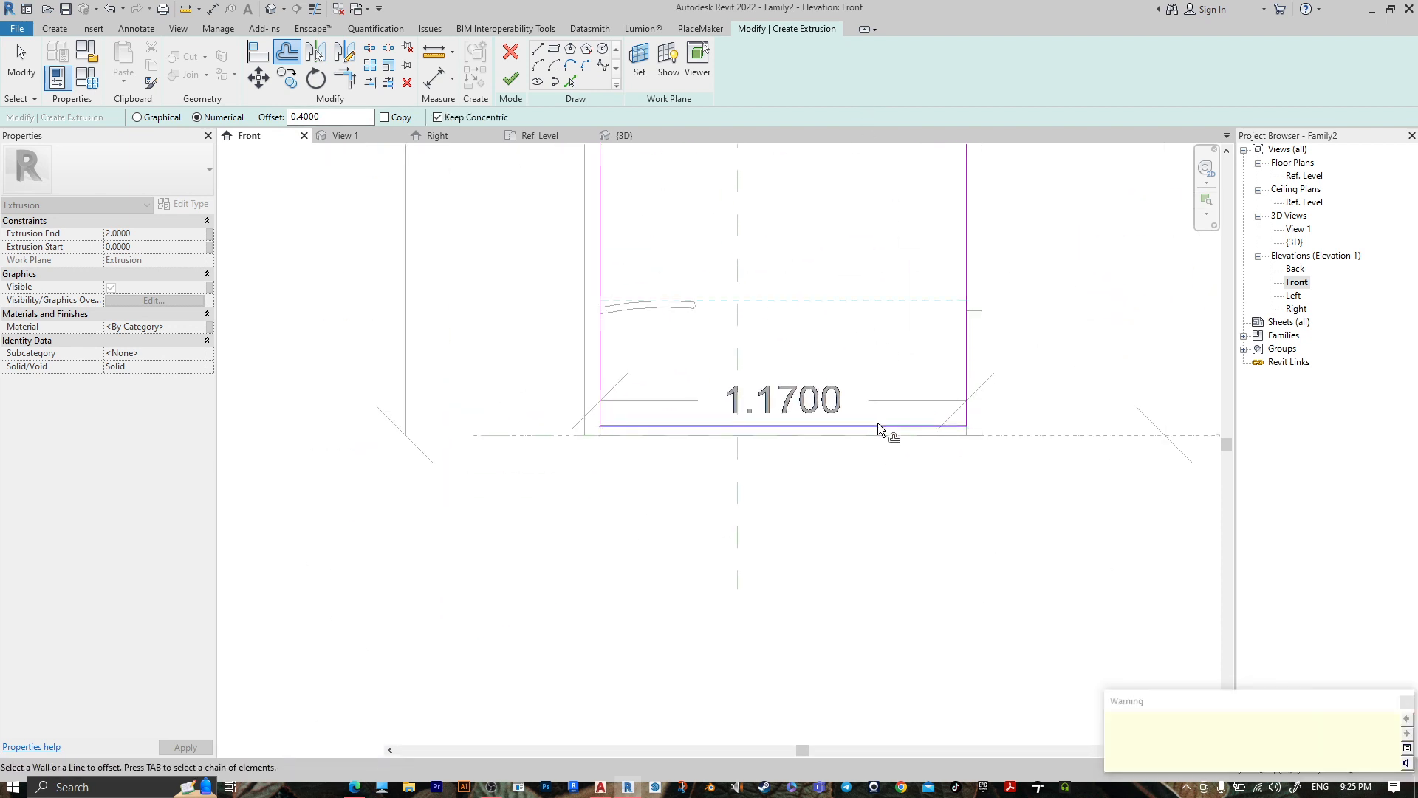
pyautogui.scroll(-2, 1059, 222)
pyautogui.moveTo(1093, 259); pyautogui.dragTo(1070, 472, button='middle')
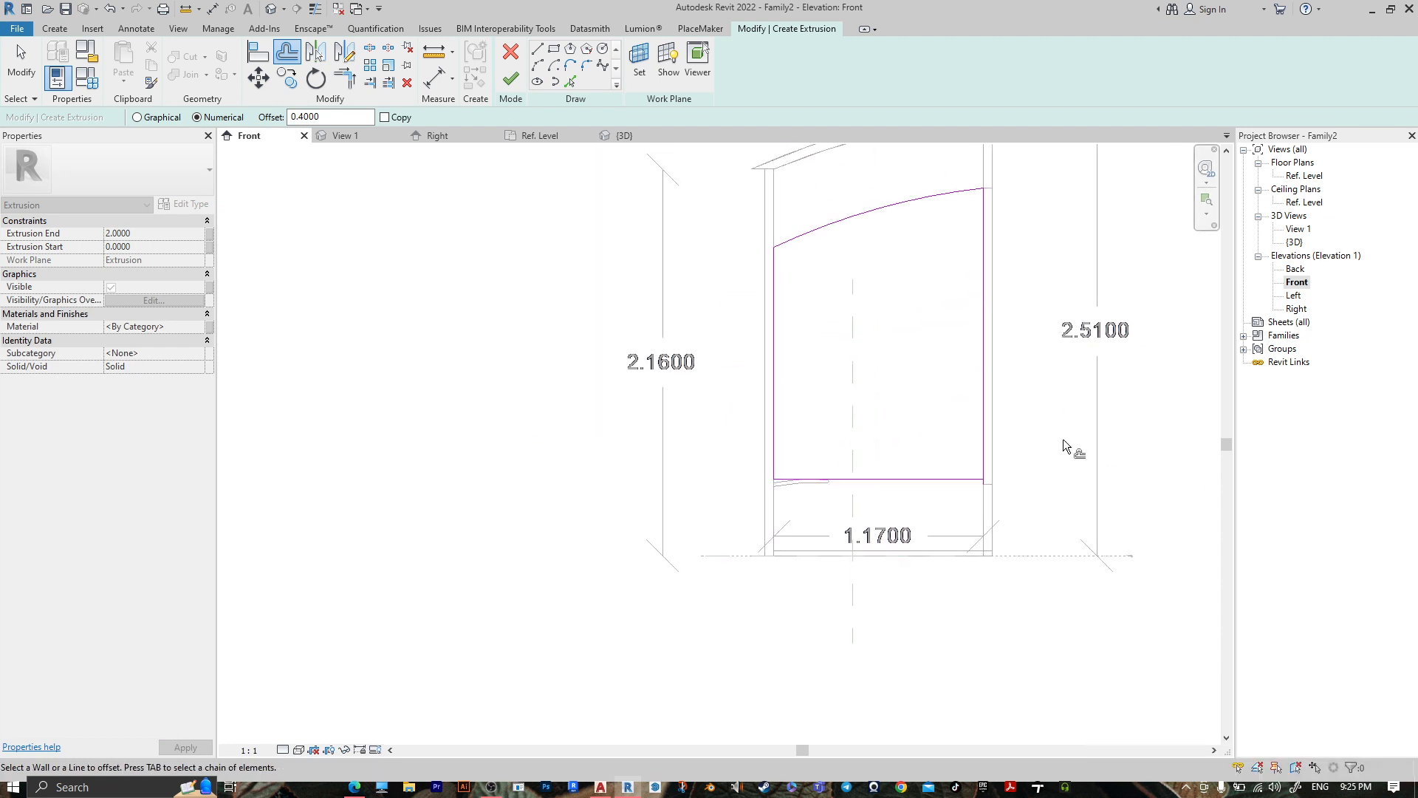
pyautogui.press('Escape')
# Finish the side panel sketch and set its Extrusion End to -0.0500 in the 3D view, then deselect it.
pyautogui.moveTo(1033, 314); pyautogui.dragTo(1016, 367, button='middle')
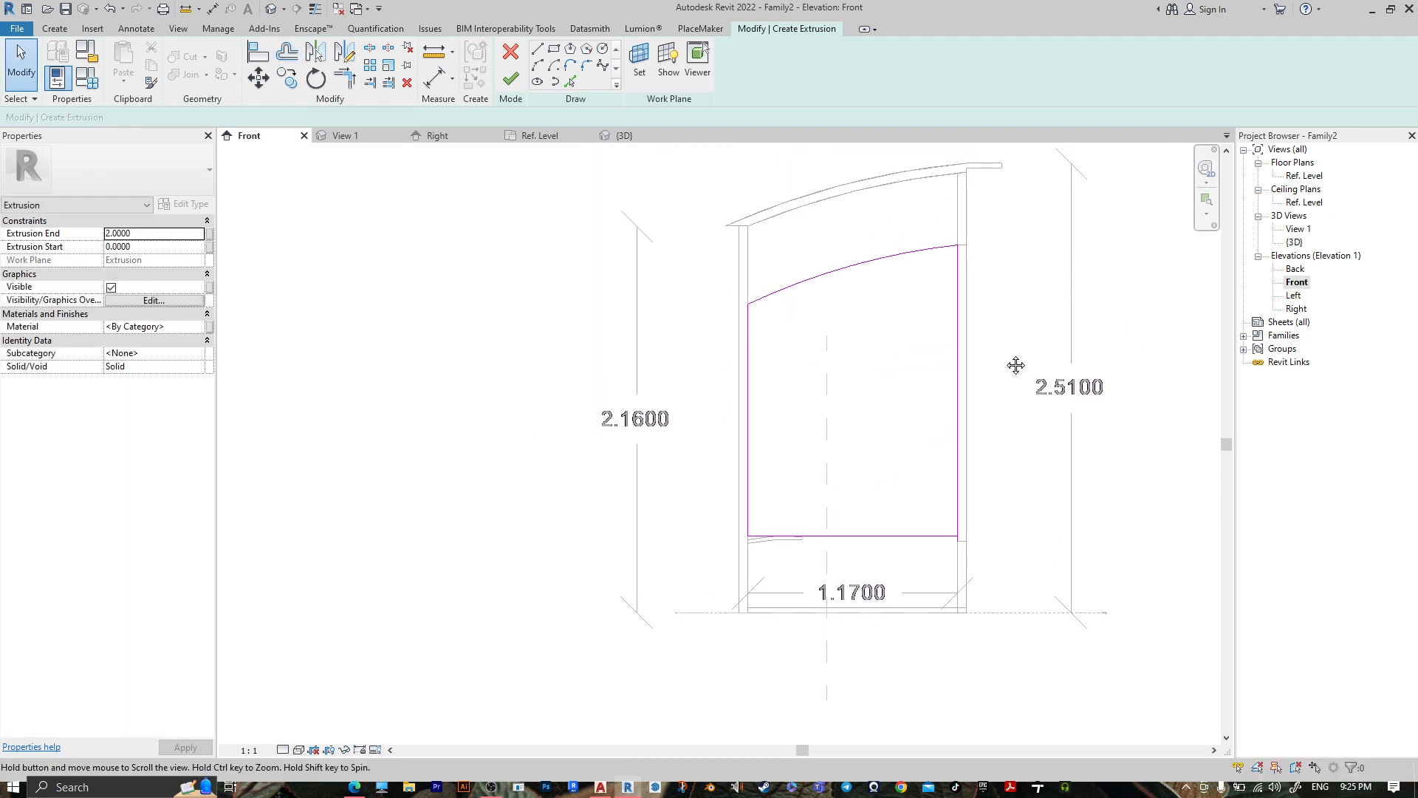
pyautogui.click(511, 78)
pyautogui.scroll(1, 1047, 454)
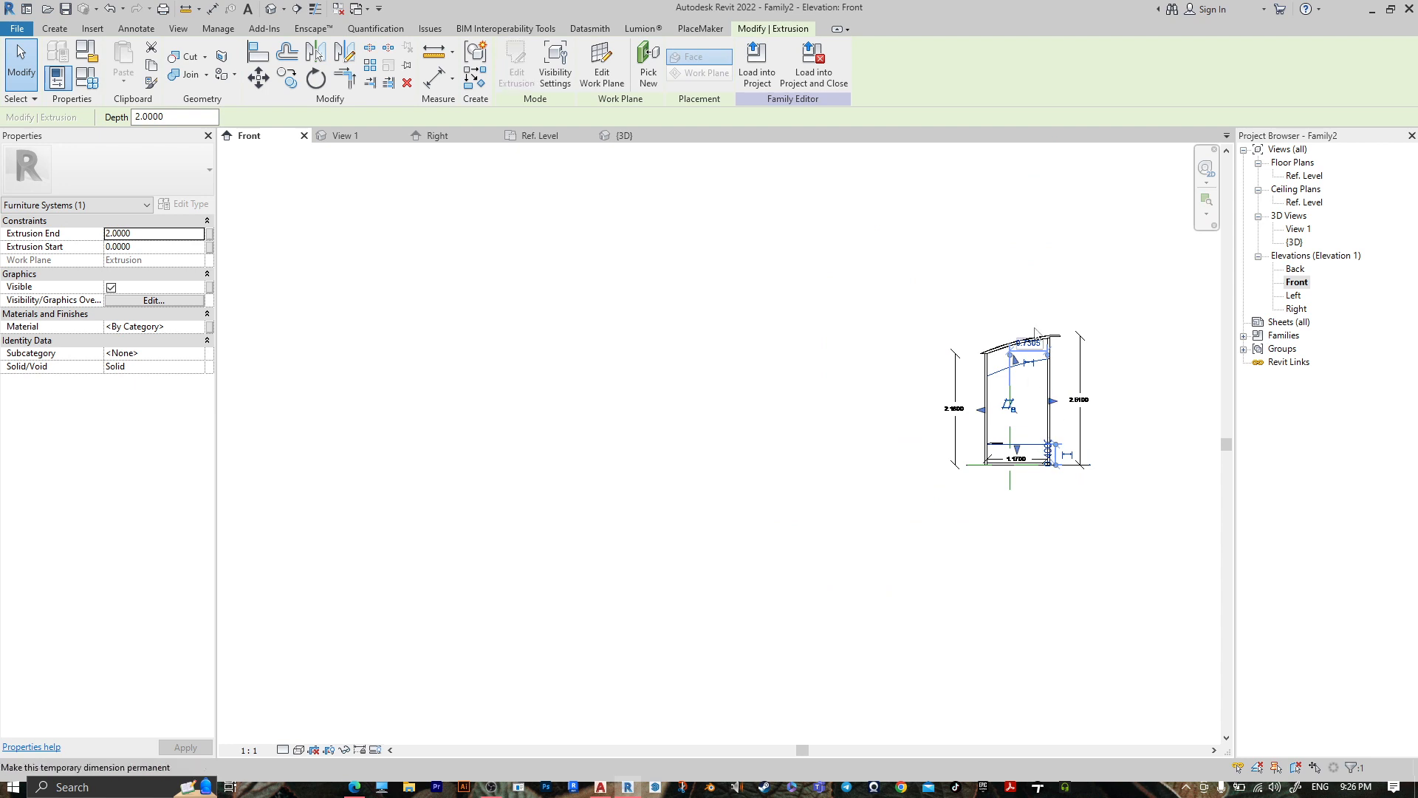
pyautogui.moveTo(1155, 243); pyautogui.dragTo(1053, 299, button='middle')
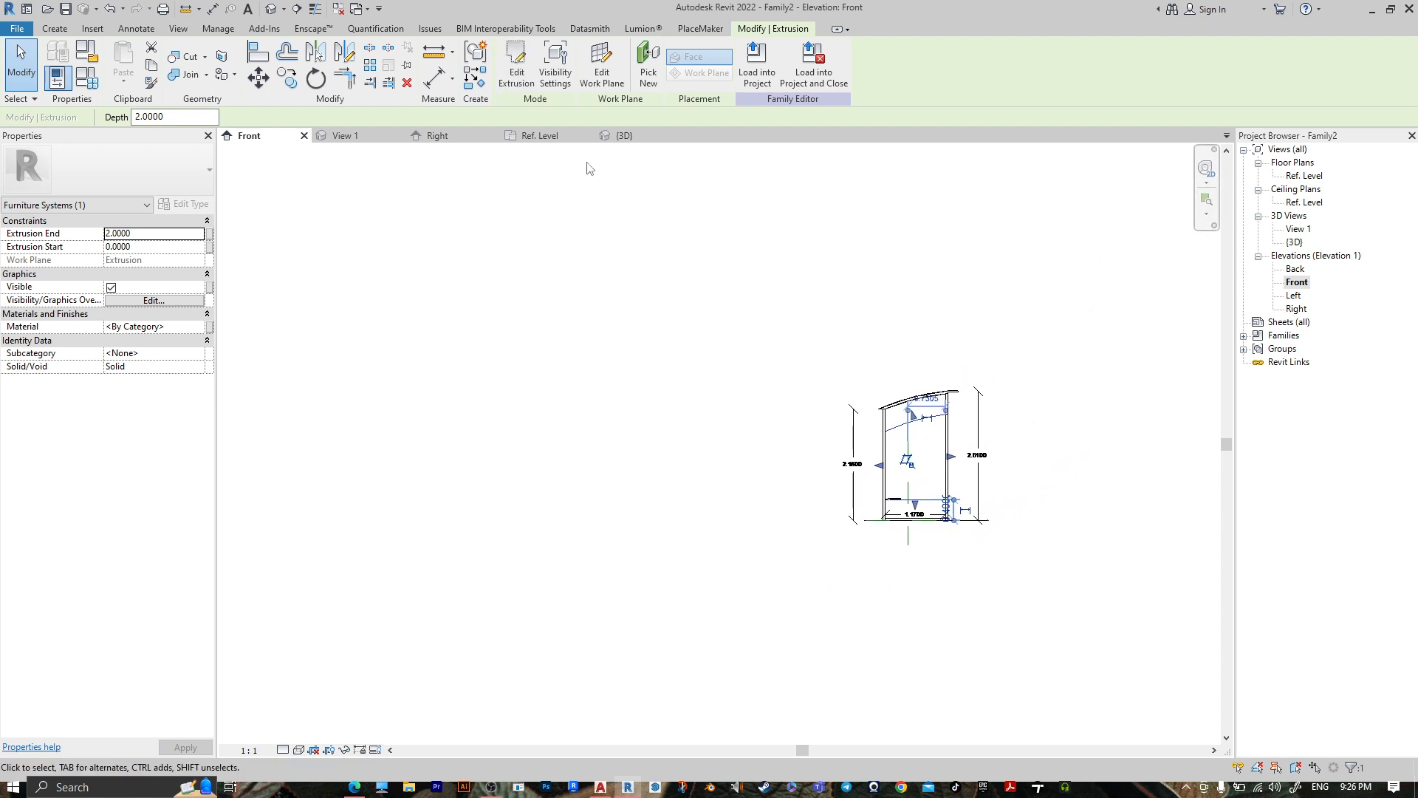
pyautogui.click(625, 136)
pyautogui.keyDown('shift'); pyautogui.moveTo(839, 453); pyautogui.dragTo(741, 403, button='middle'); pyautogui.keyUp('shift')
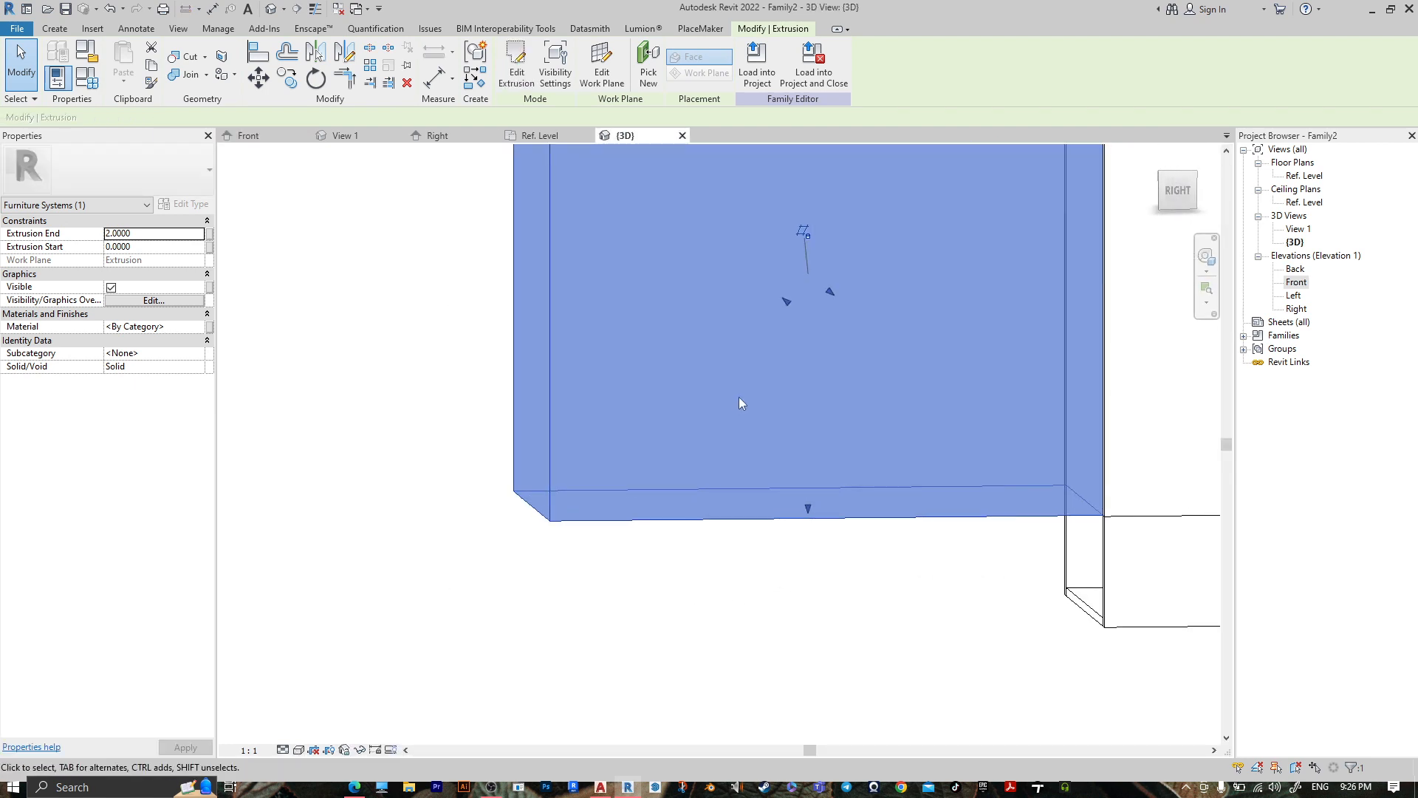
pyautogui.scroll(-5, 739, 403)
pyautogui.scroll(3, 651, 298)
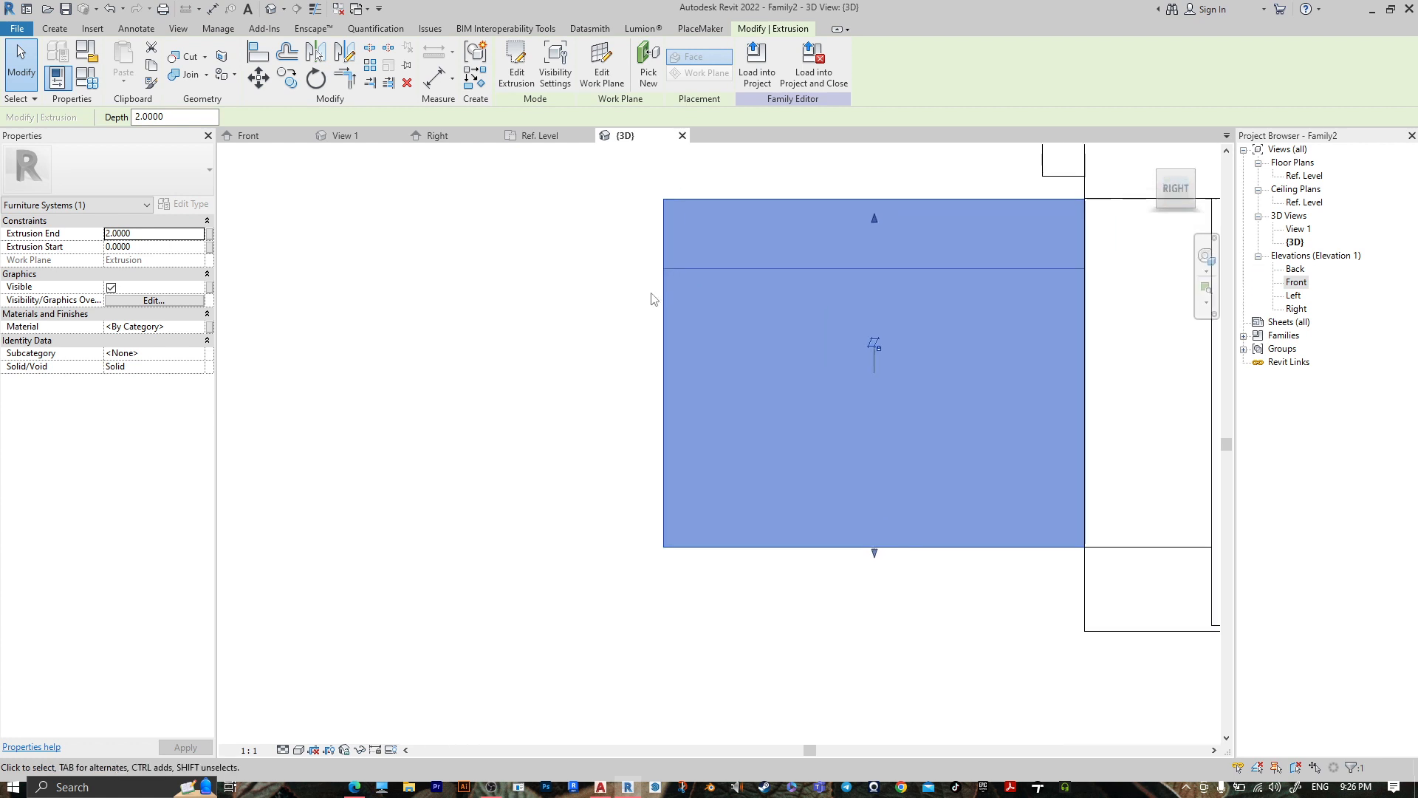
pyautogui.moveTo(652, 298); pyautogui.dragTo(497, 369, button='middle')
pyautogui.click(164, 232)
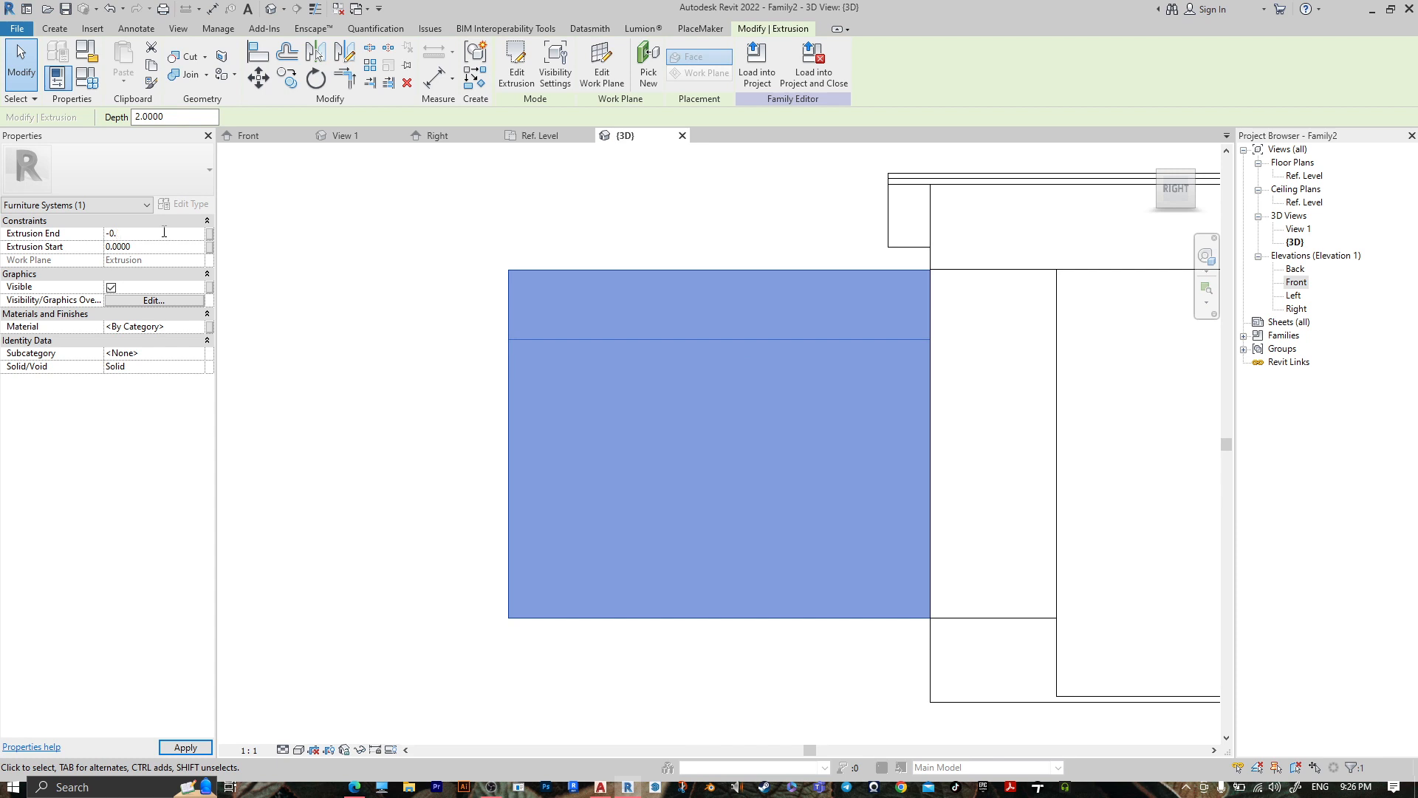
pyautogui.write('-0.0500')
pyautogui.press('Return')
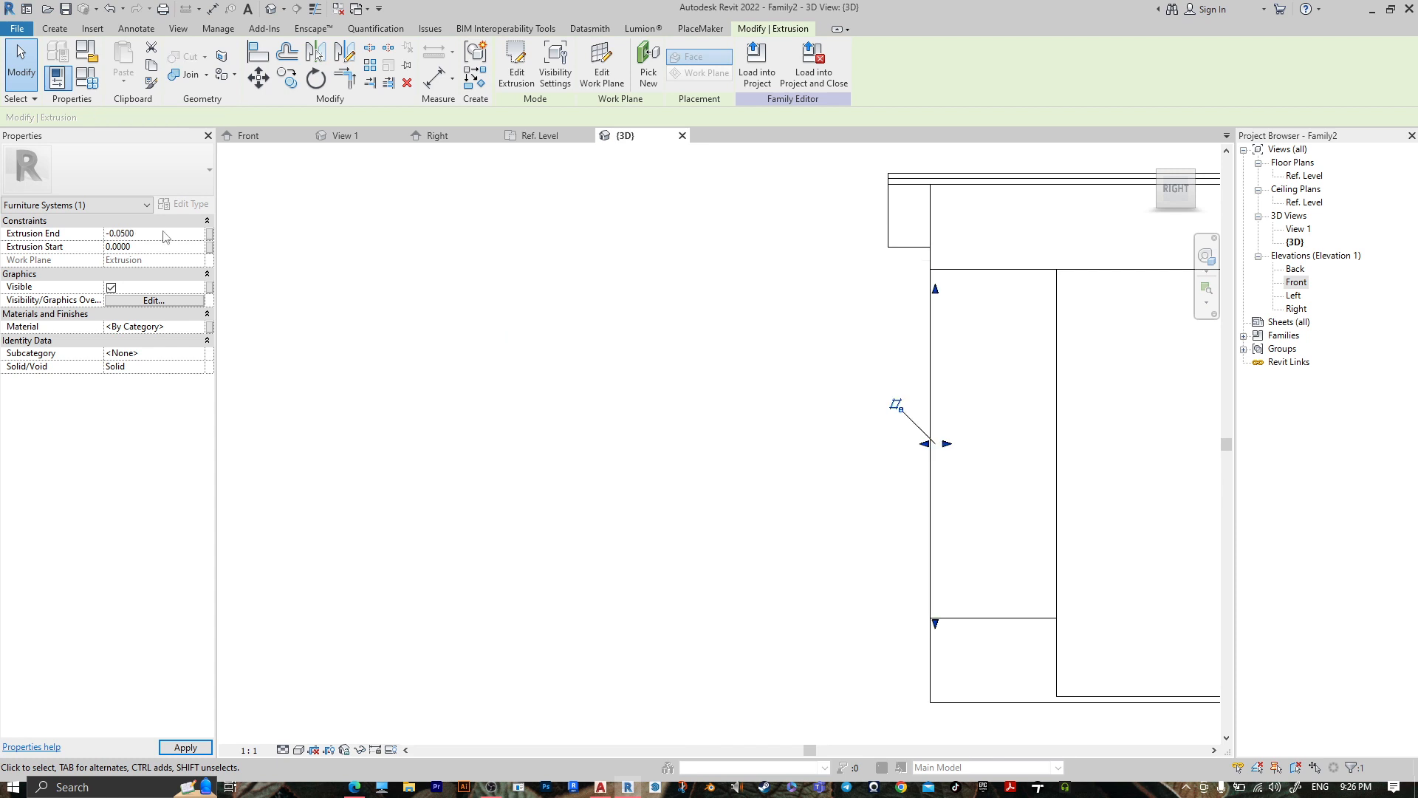
pyautogui.click(764, 541)
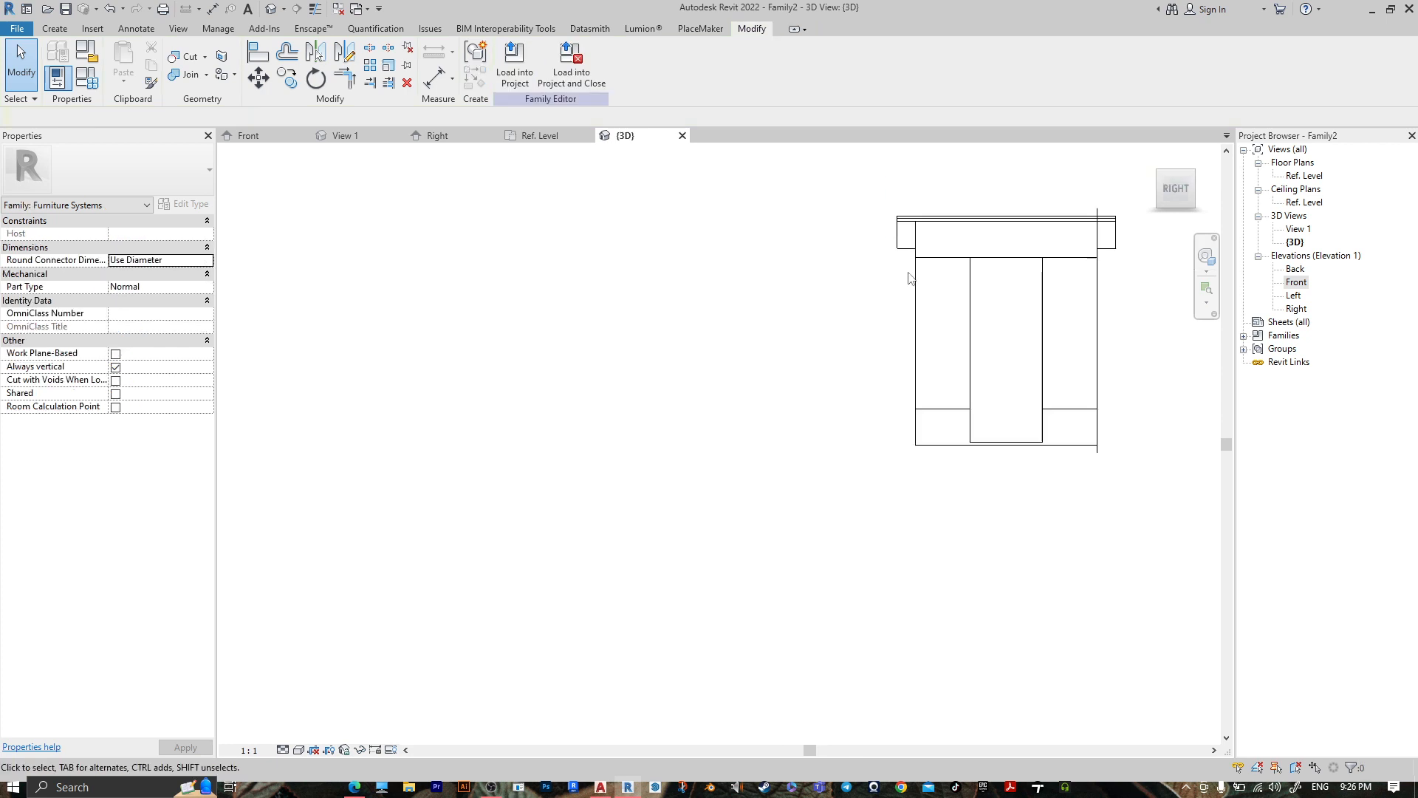
# Start a new extrusion in the 3D view's front orientation, using the side panel's face as the picked work plane.
pyautogui.keyDown('shift'); pyautogui.moveTo(764, 541); pyautogui.dragTo(1171, 226, button='middle'); pyautogui.keyUp('shift')
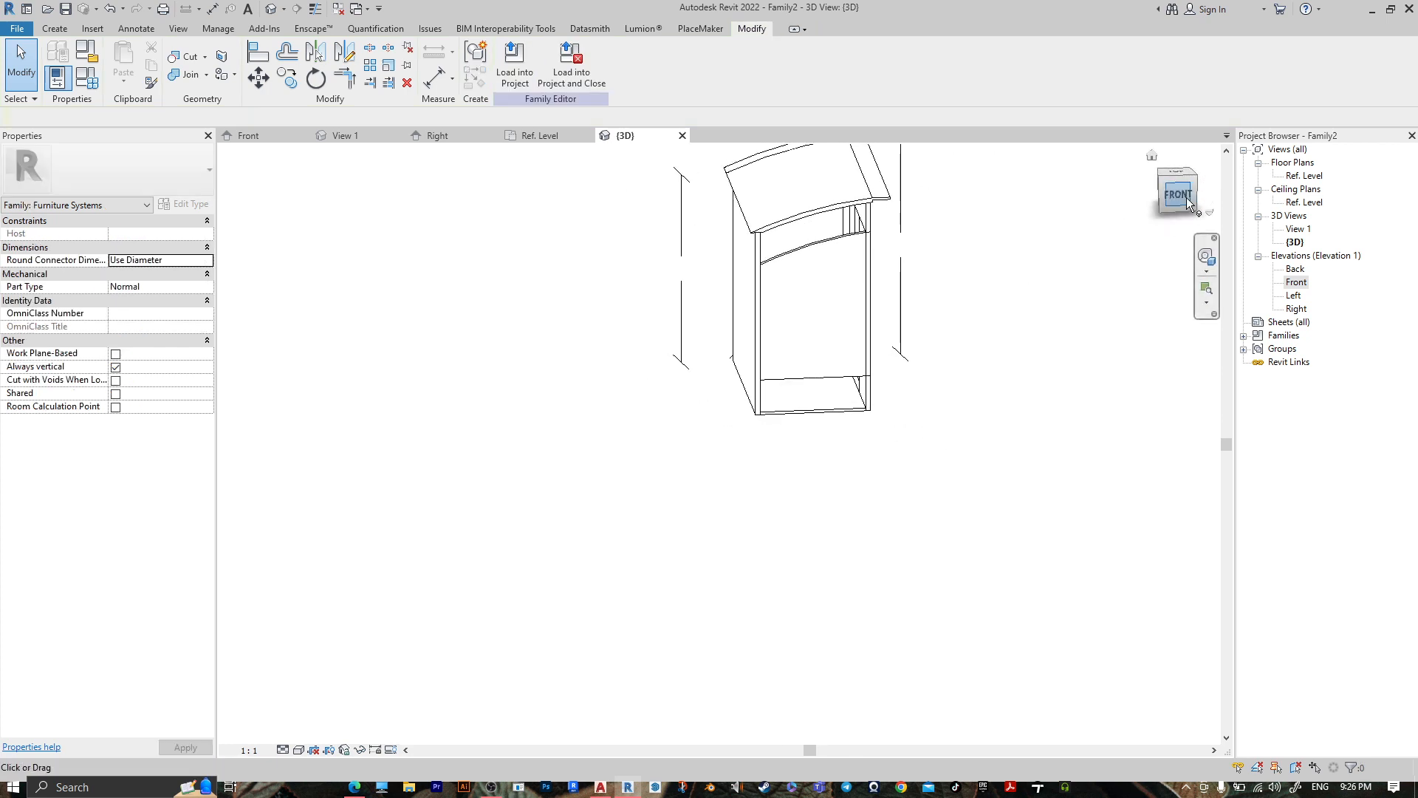
pyautogui.click(1175, 210)
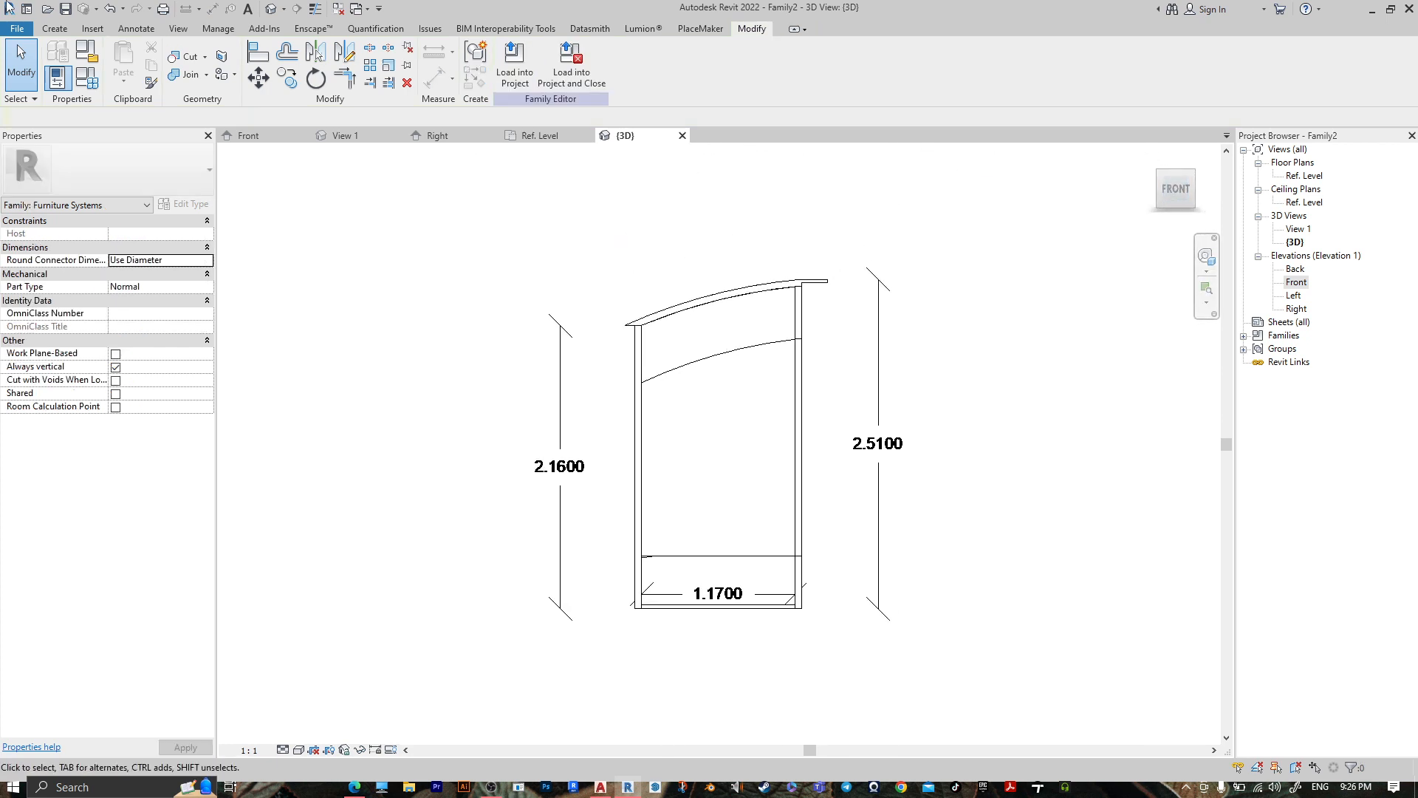
pyautogui.click(63, 29)
pyautogui.click(126, 65)
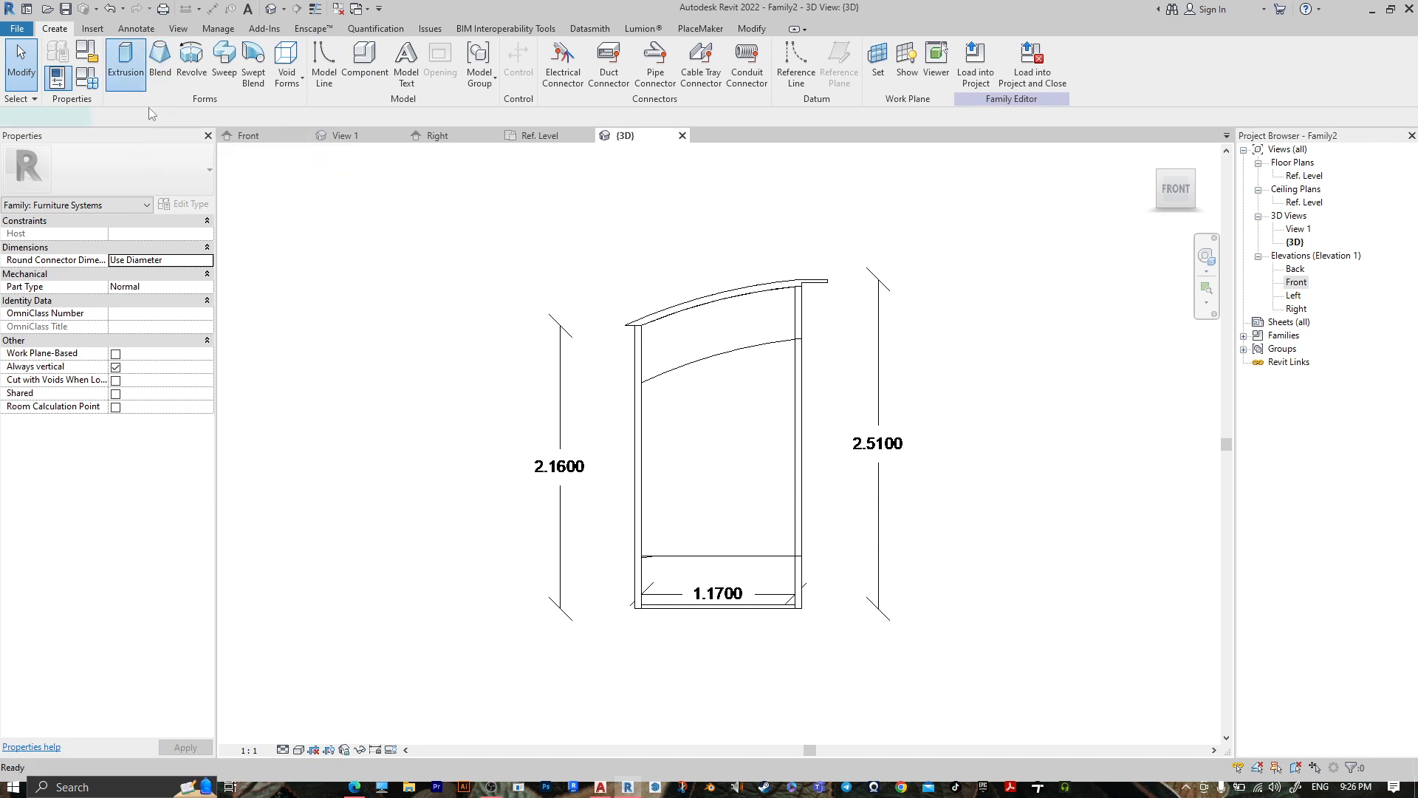
pyautogui.click(640, 61)
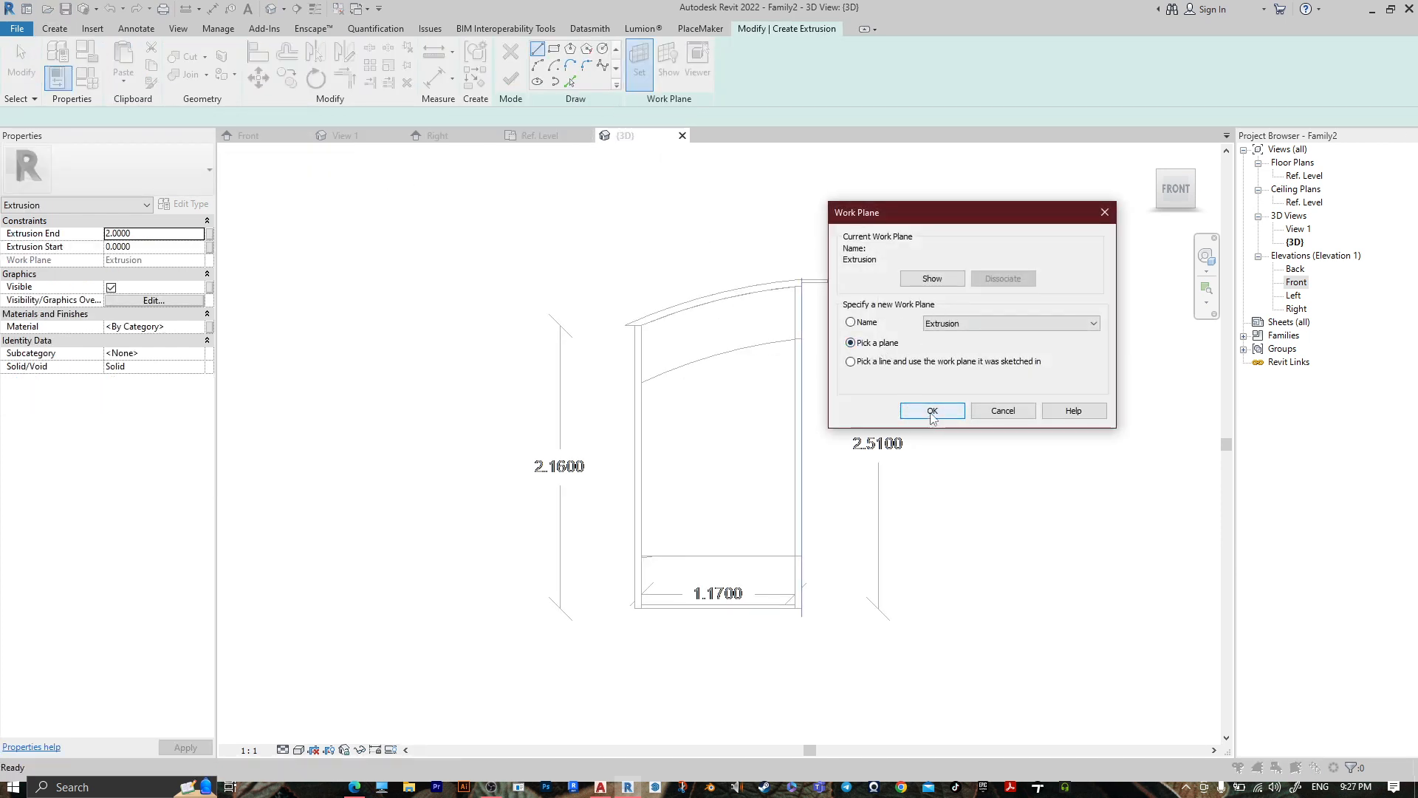
pyautogui.click(933, 411)
pyautogui.click(709, 362)
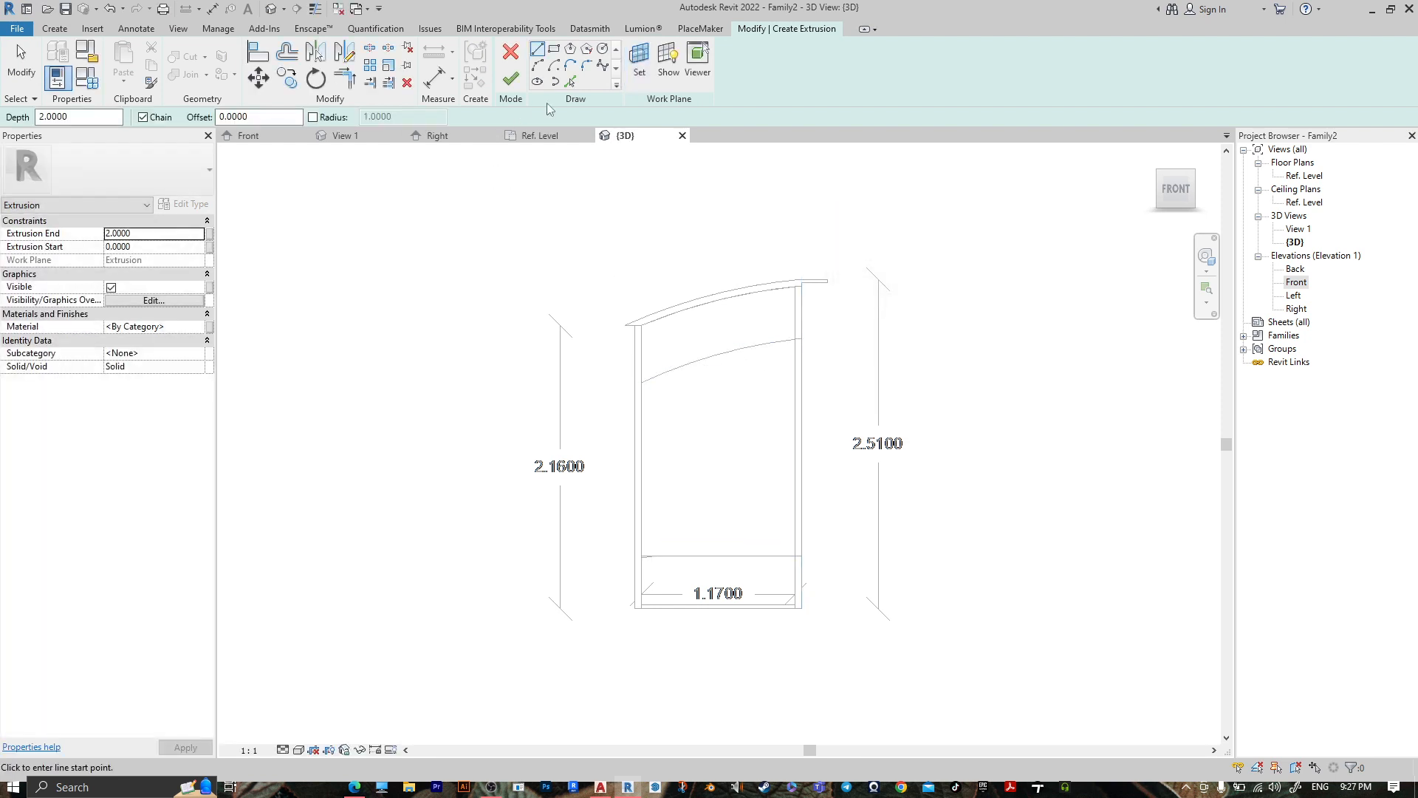
# Pick the side panel's curved top edge, the roof's curved underside and both posts' inner edges as sketch lines for the upper band.
pyautogui.click(570, 81)
pyautogui.scroll(4, 661, 277)
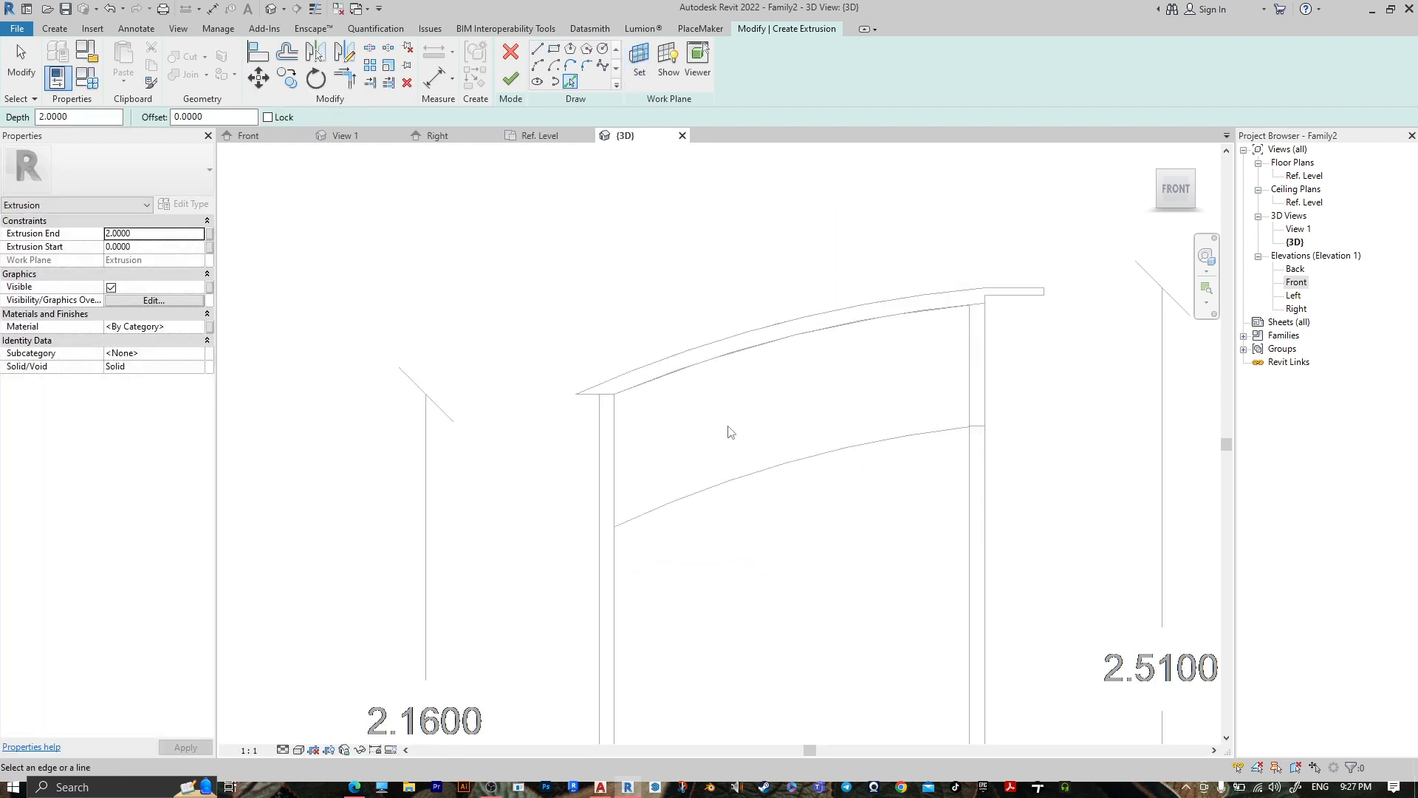
pyautogui.click(738, 477)
pyautogui.click(693, 377)
pyautogui.click(614, 443)
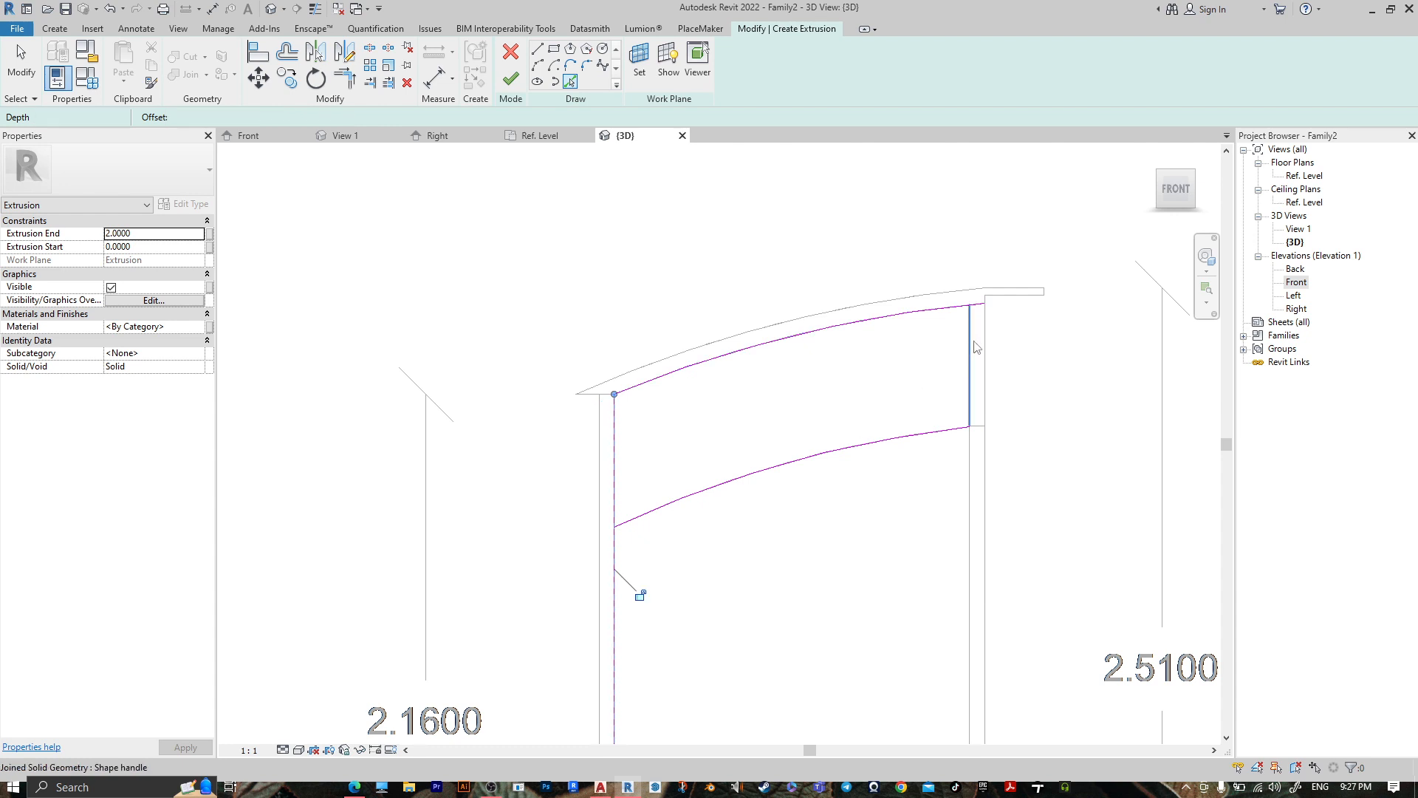
pyautogui.click(970, 325)
# Trim the upper band's picked lines at the tall post's roof corner and the short post's lower corner to close the outline.
pyautogui.press('t')
pyautogui.press('r')
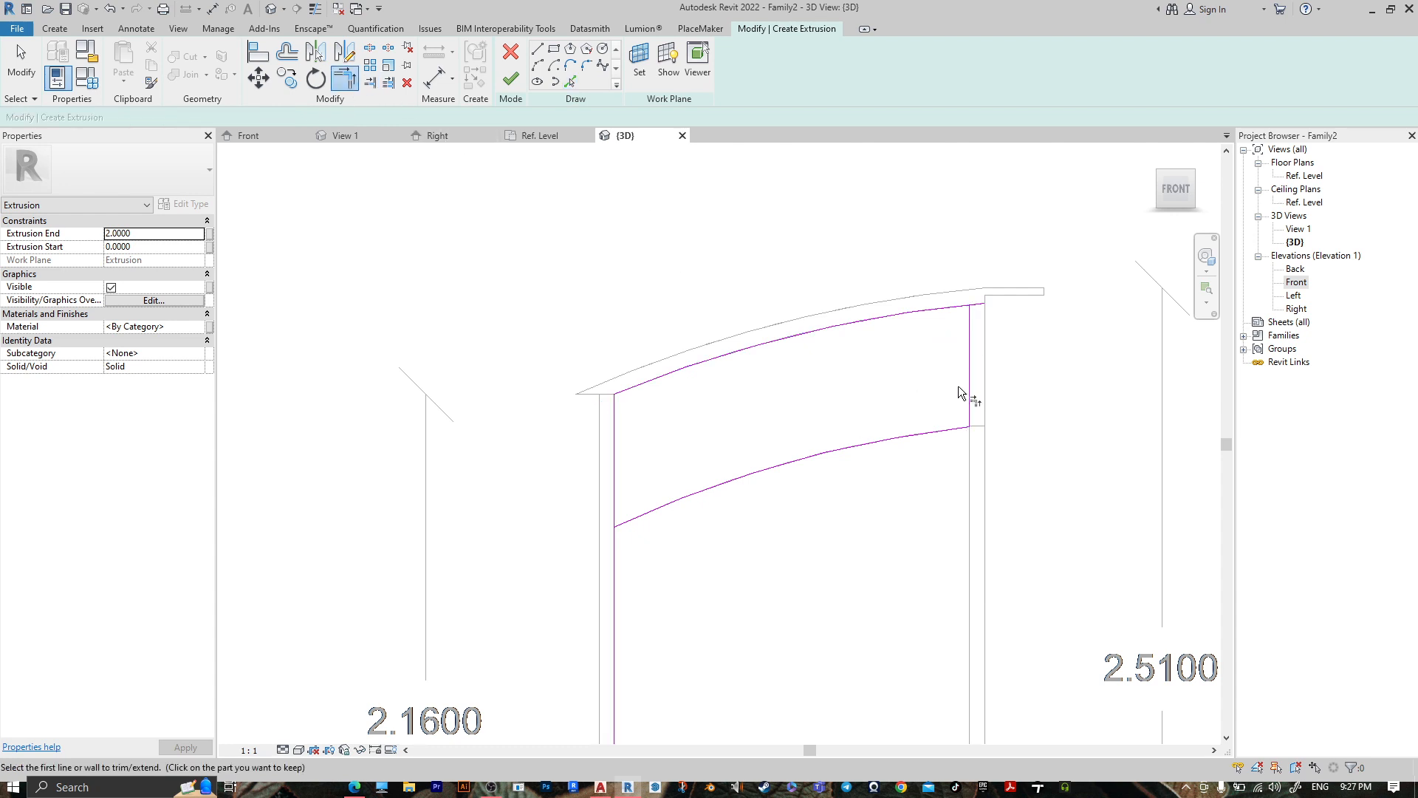
pyautogui.click(962, 391)
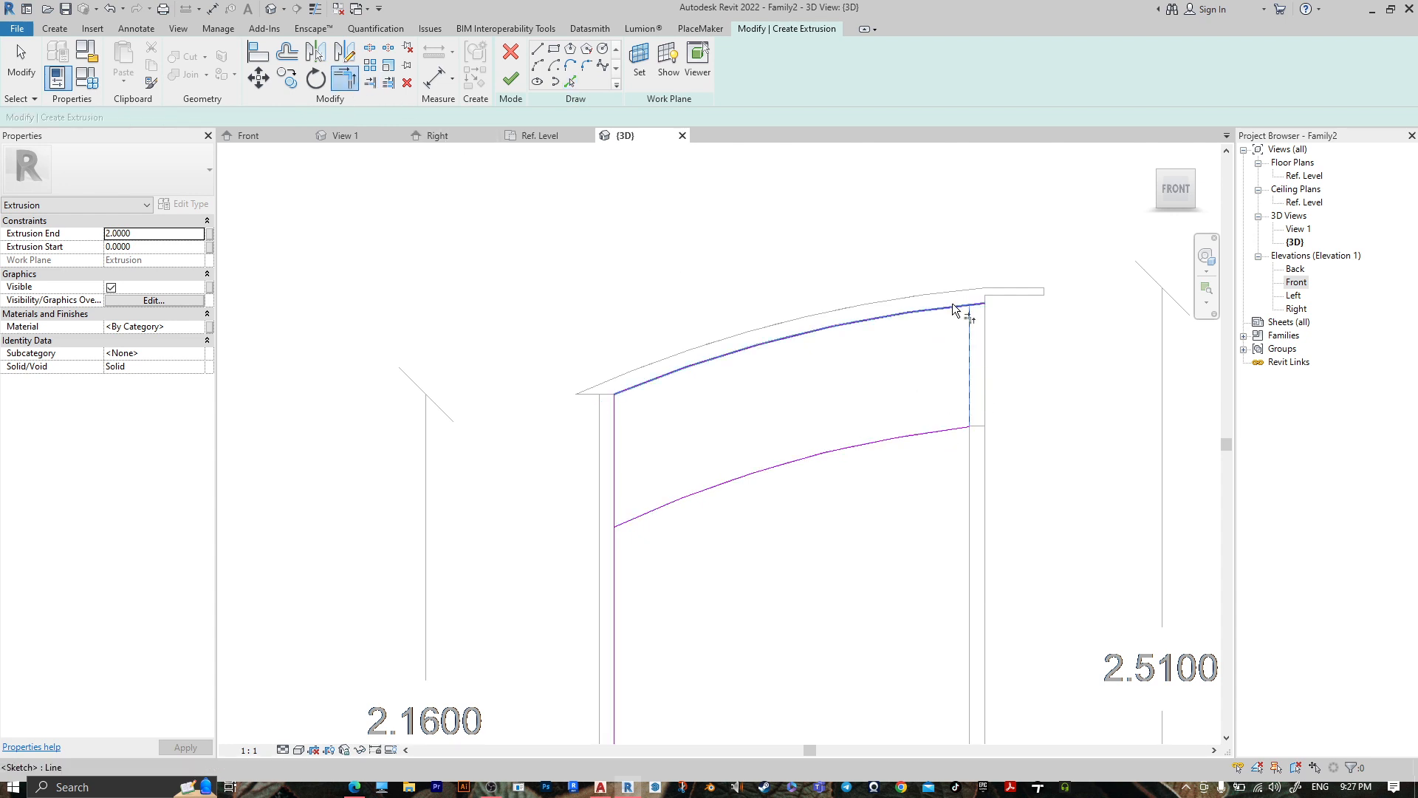
pyautogui.click(953, 306)
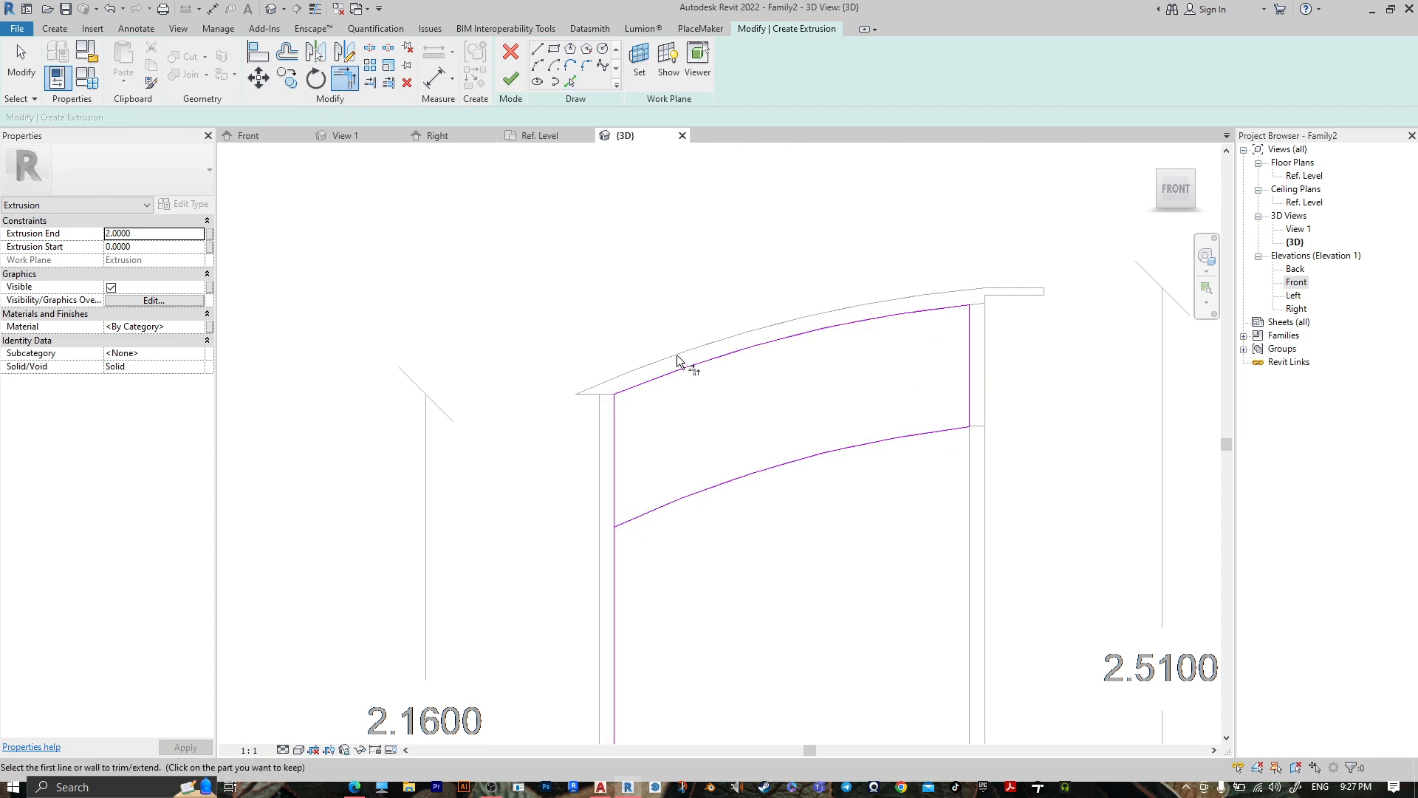
pyautogui.click(614, 496)
pyautogui.click(635, 519)
# Add the lower band to the sketch by picking the side panel's bottom edge, the floor's bottom edge and both posts' inner edges.
pyautogui.scroll(-6, 734, 395)
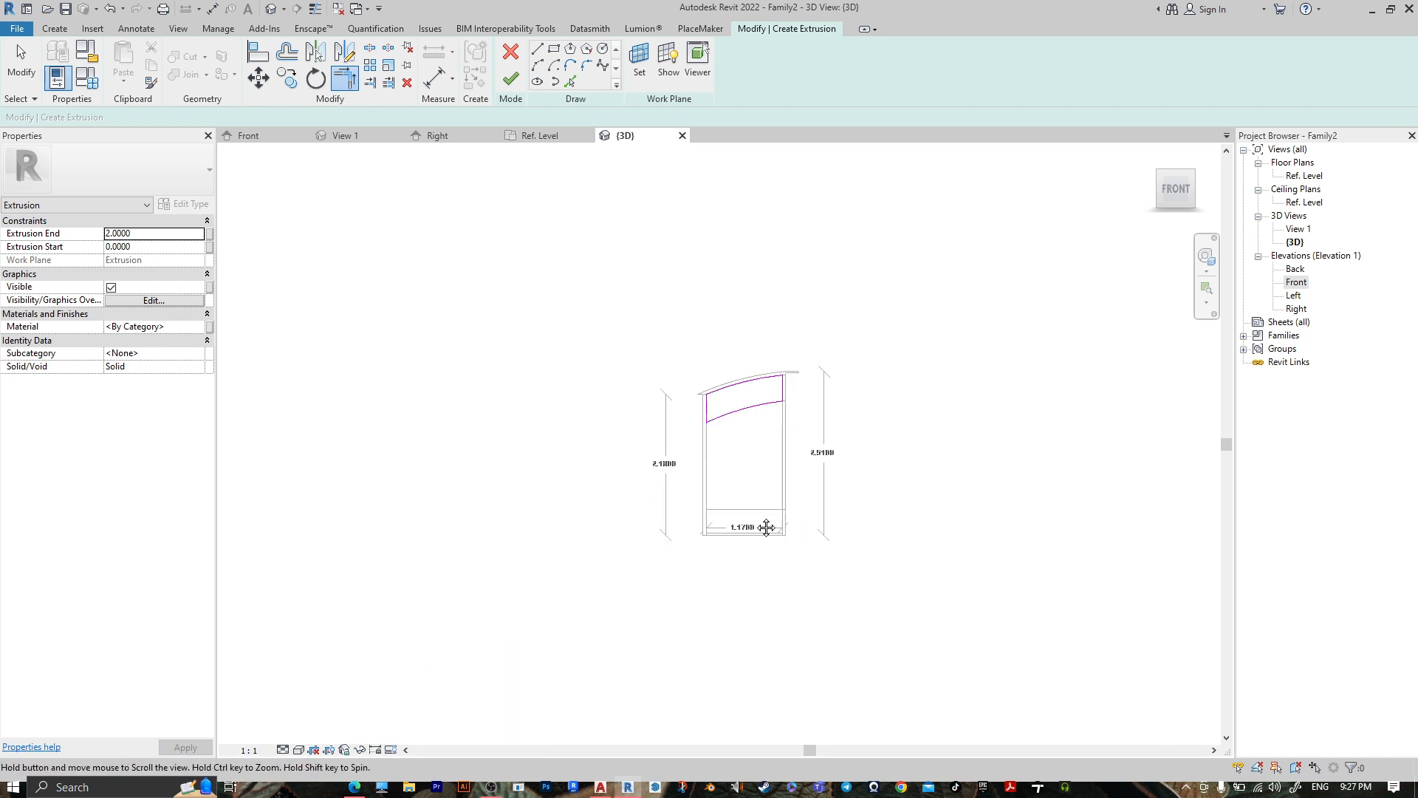
pyautogui.scroll(6, 720, 464)
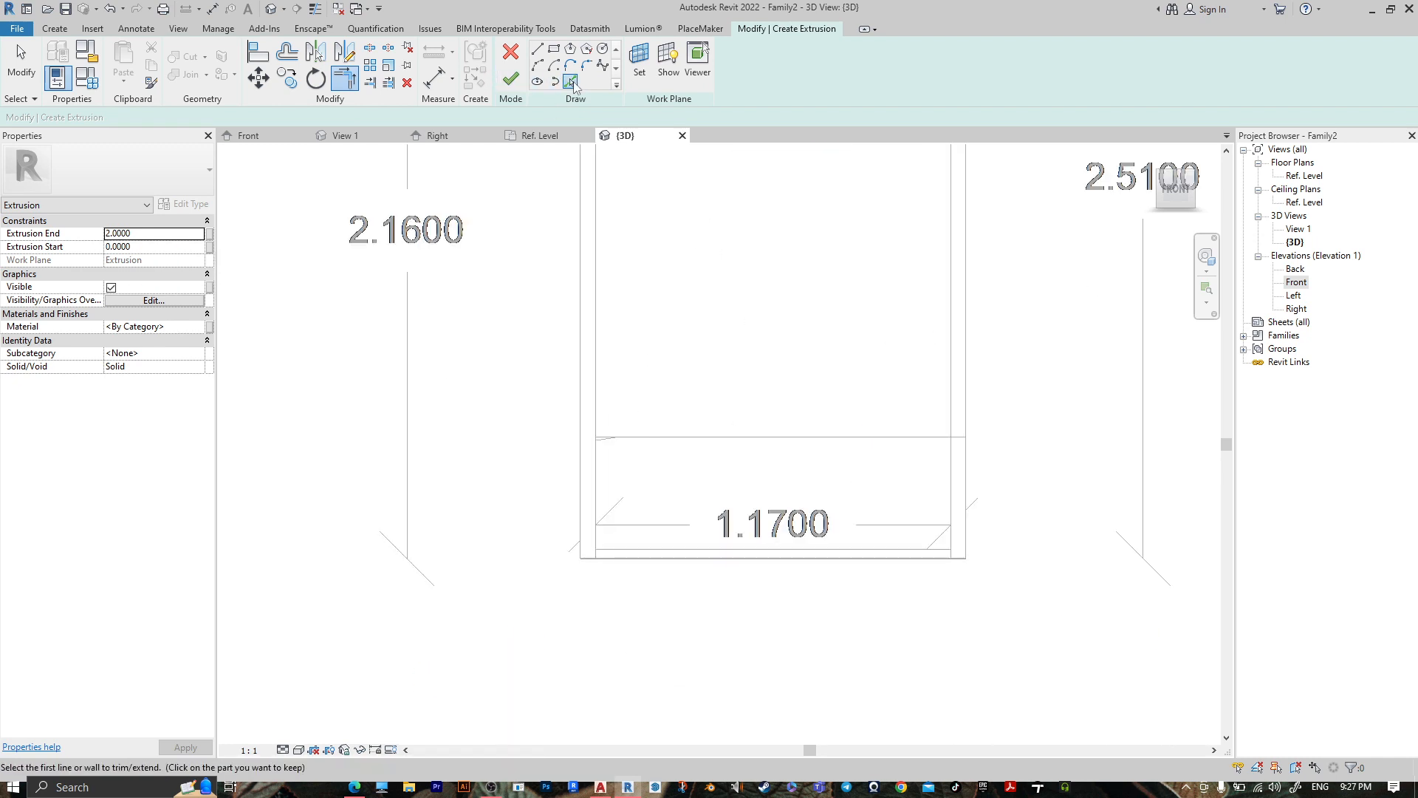
pyautogui.click(574, 85)
pyautogui.click(656, 439)
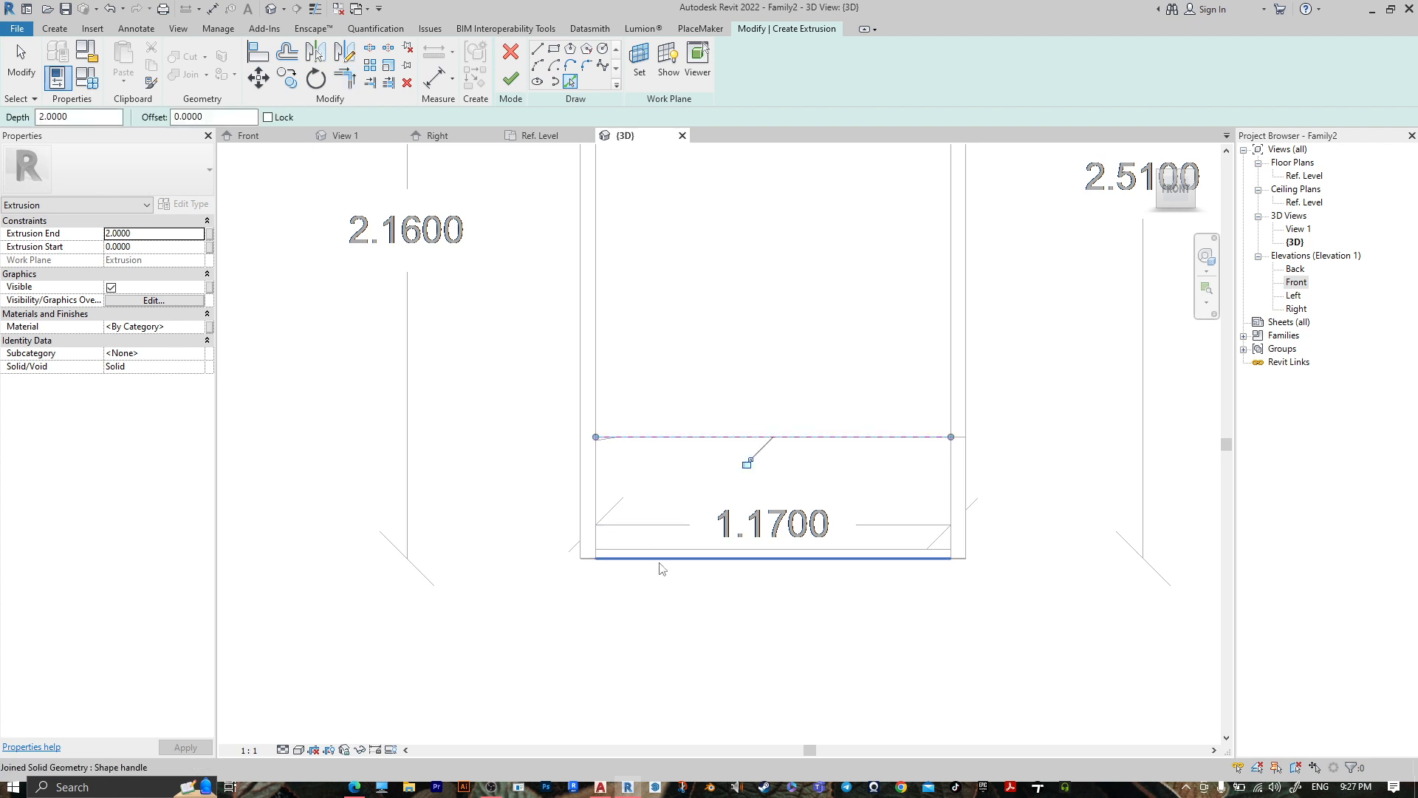
pyautogui.scroll(4, 661, 566)
pyautogui.click(633, 572)
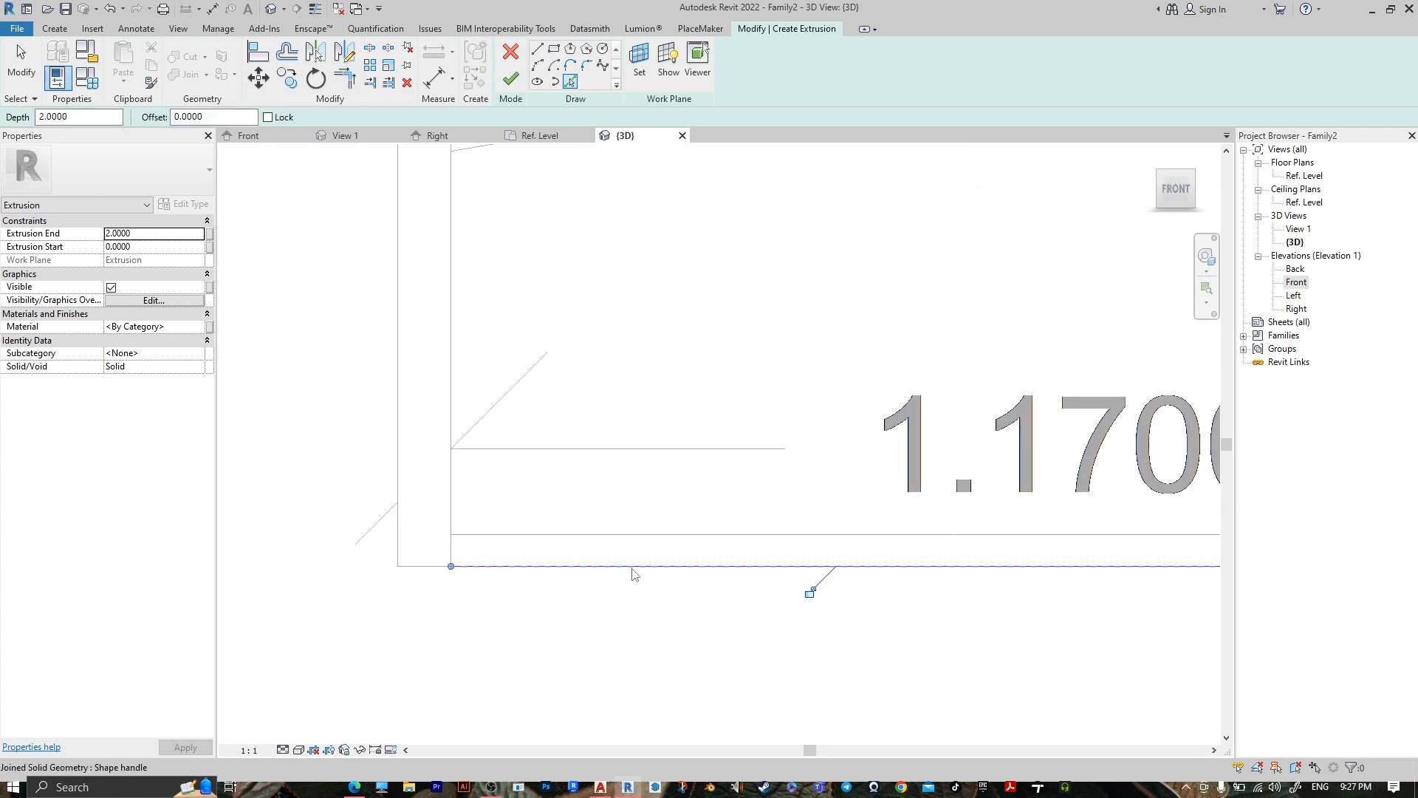
pyautogui.click(452, 469)
pyautogui.scroll(-2, 472, 466)
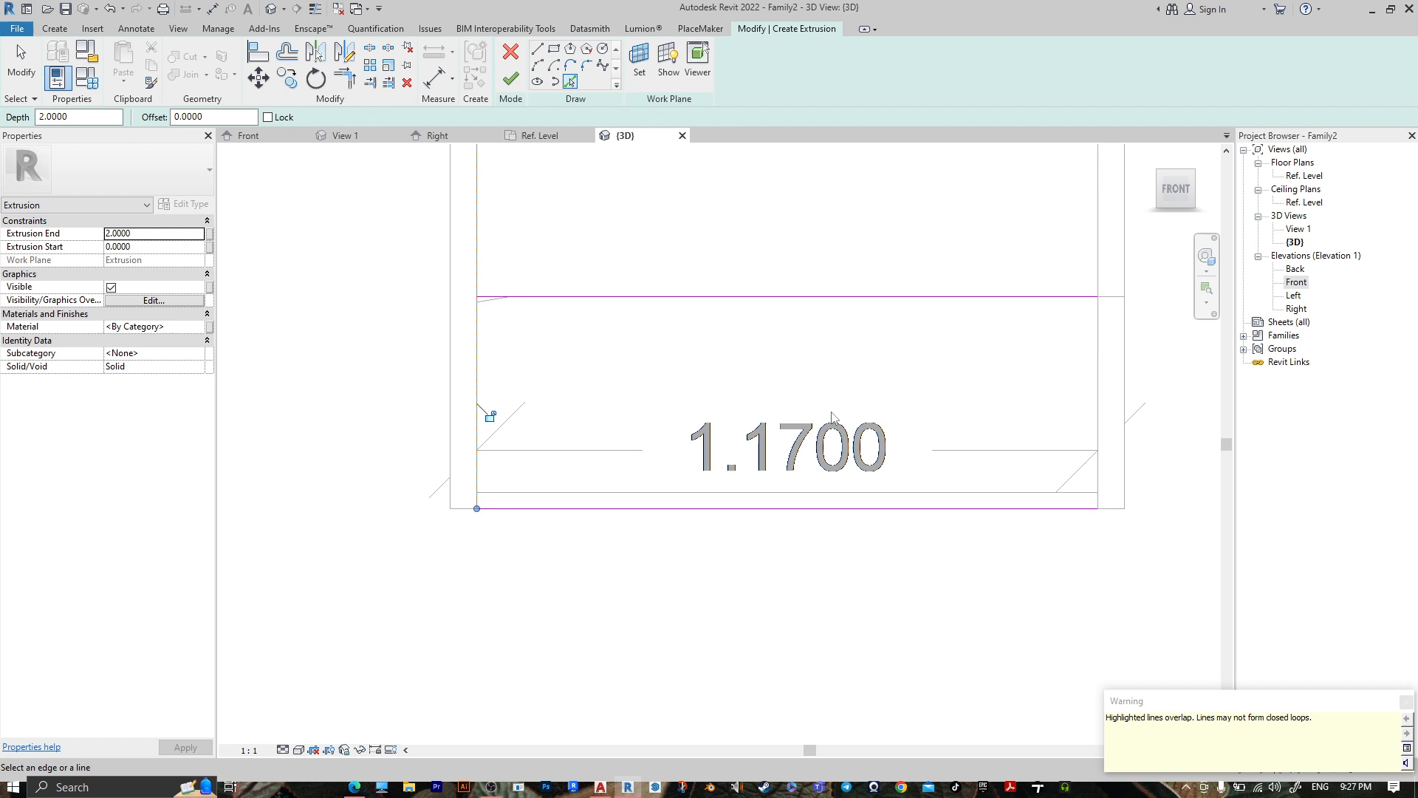
pyautogui.click(1098, 357)
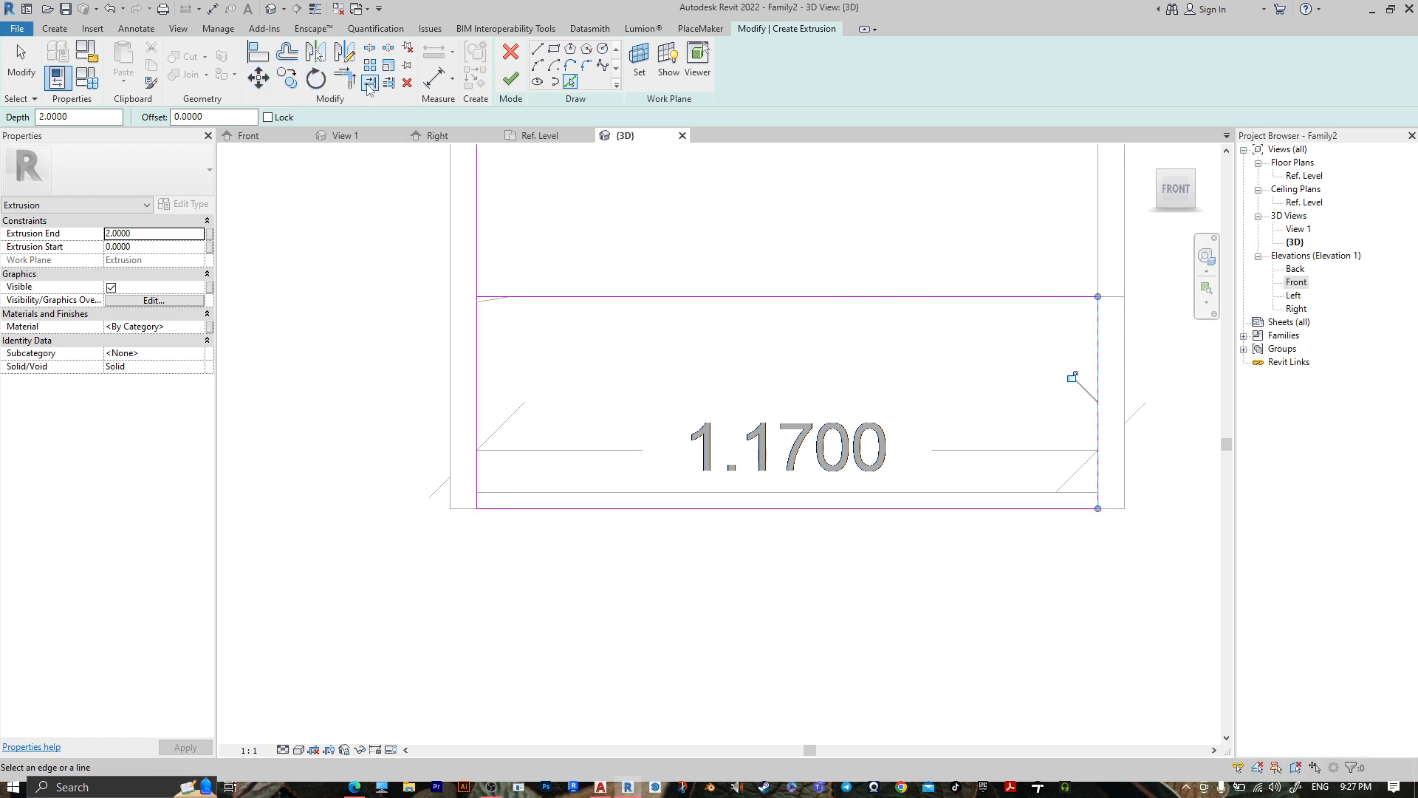
# Trim the lower band's side line at the side panel's bottom edge and finish the sketch of both bands.
pyautogui.click(345, 77)
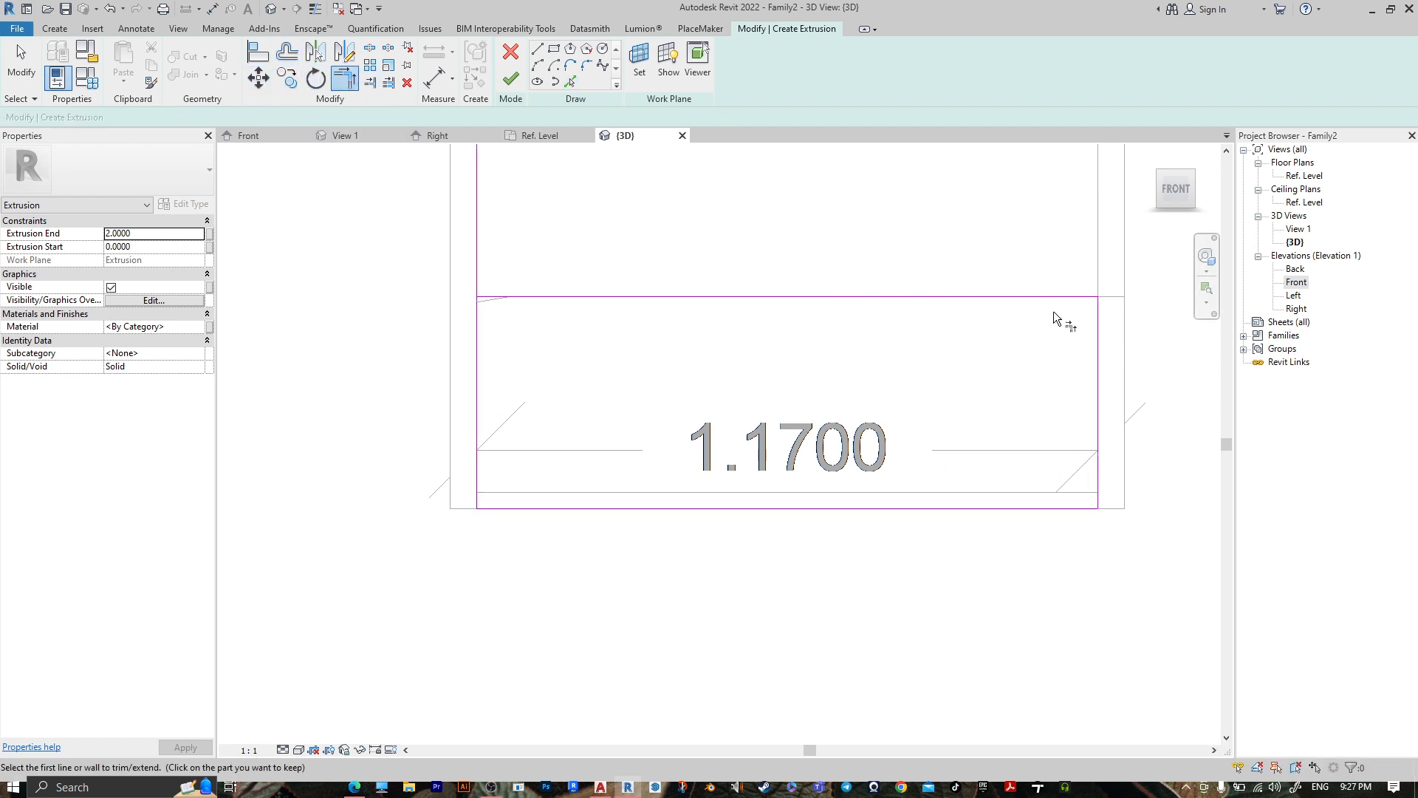
pyautogui.click(1034, 299)
pyautogui.click(467, 346)
pyautogui.click(511, 78)
# Set the Extrusion End of the upper and lower side bands to -0.0500.
pyautogui.keyDown('shift'); pyautogui.moveTo(911, 477); pyautogui.dragTo(694, 528, button='middle'); pyautogui.keyUp('shift')
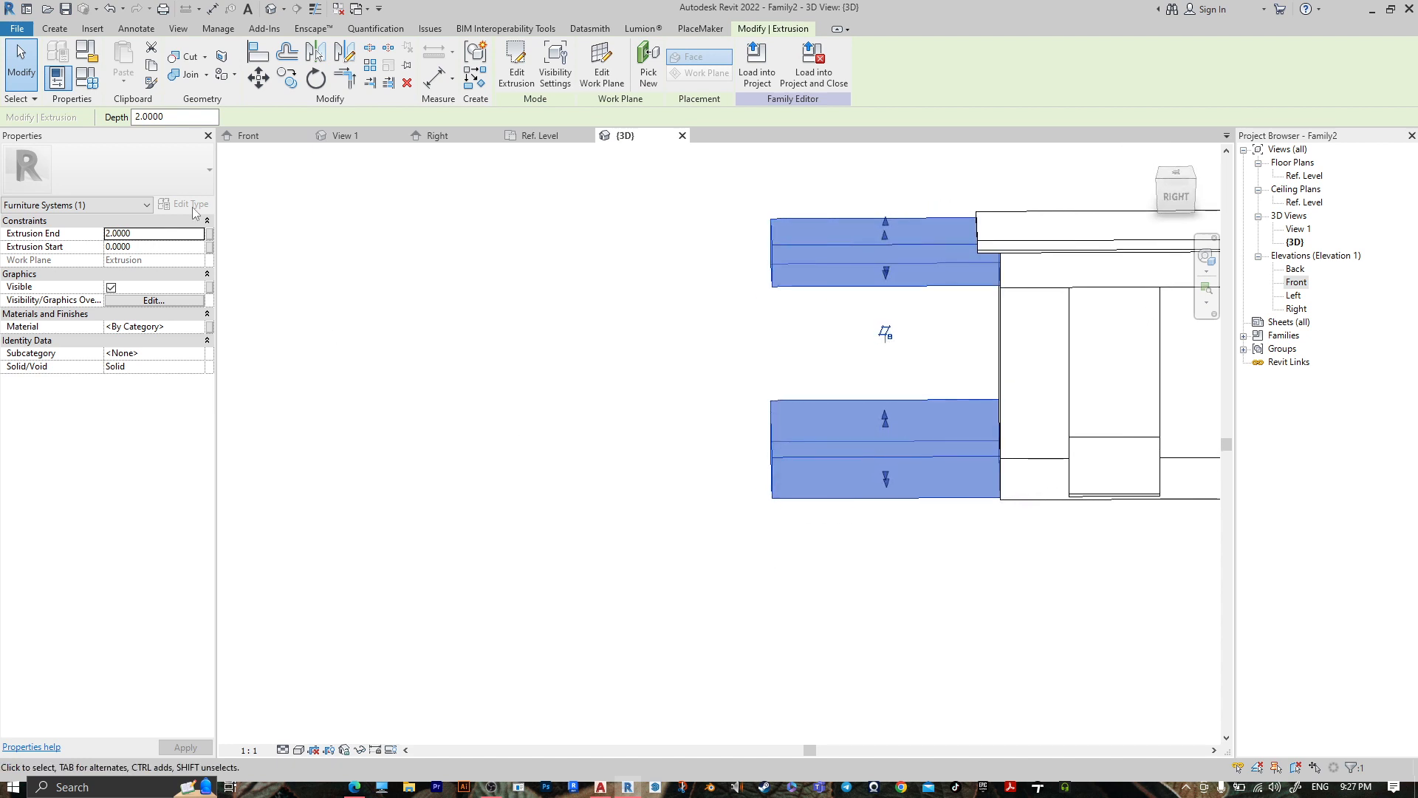
pyautogui.click(154, 235)
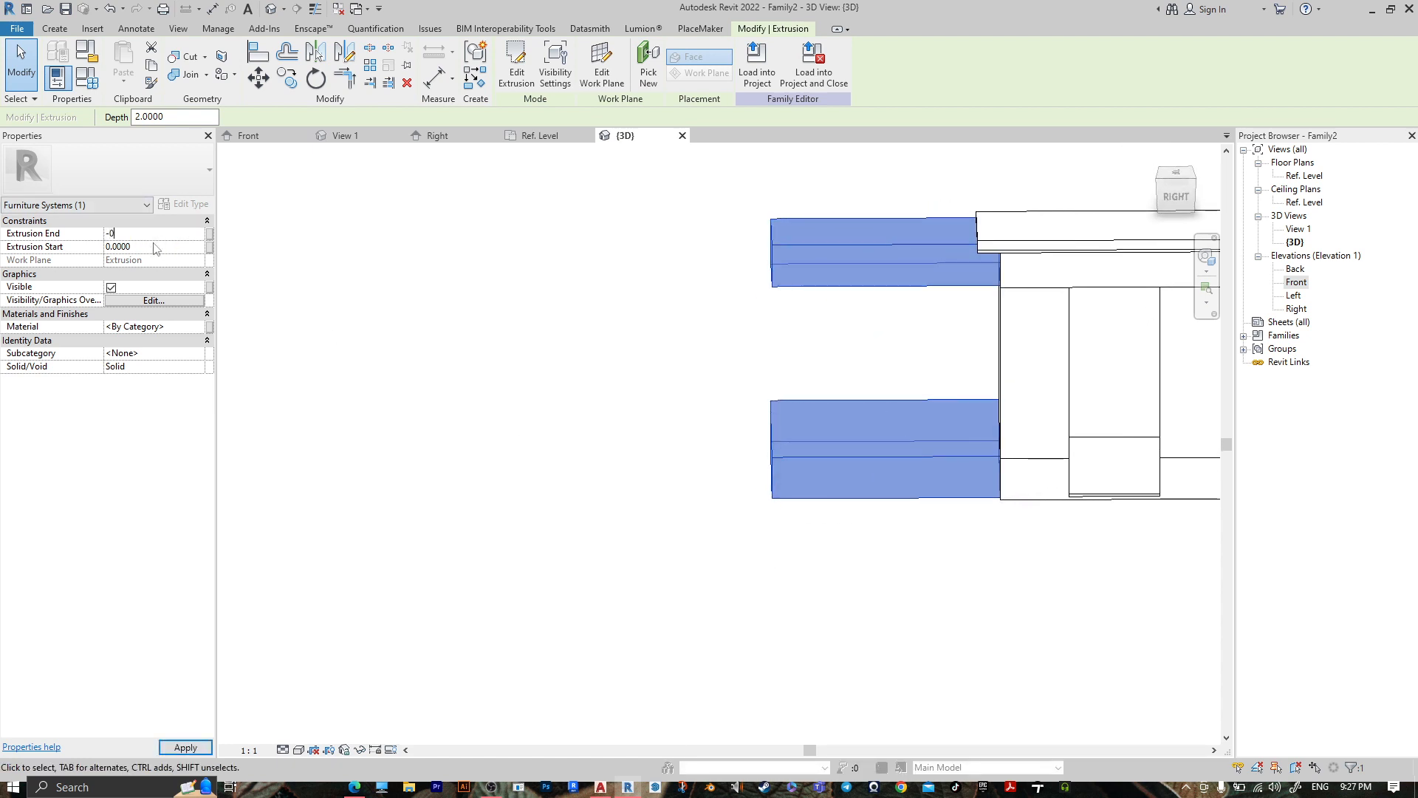
pyautogui.press('Return')
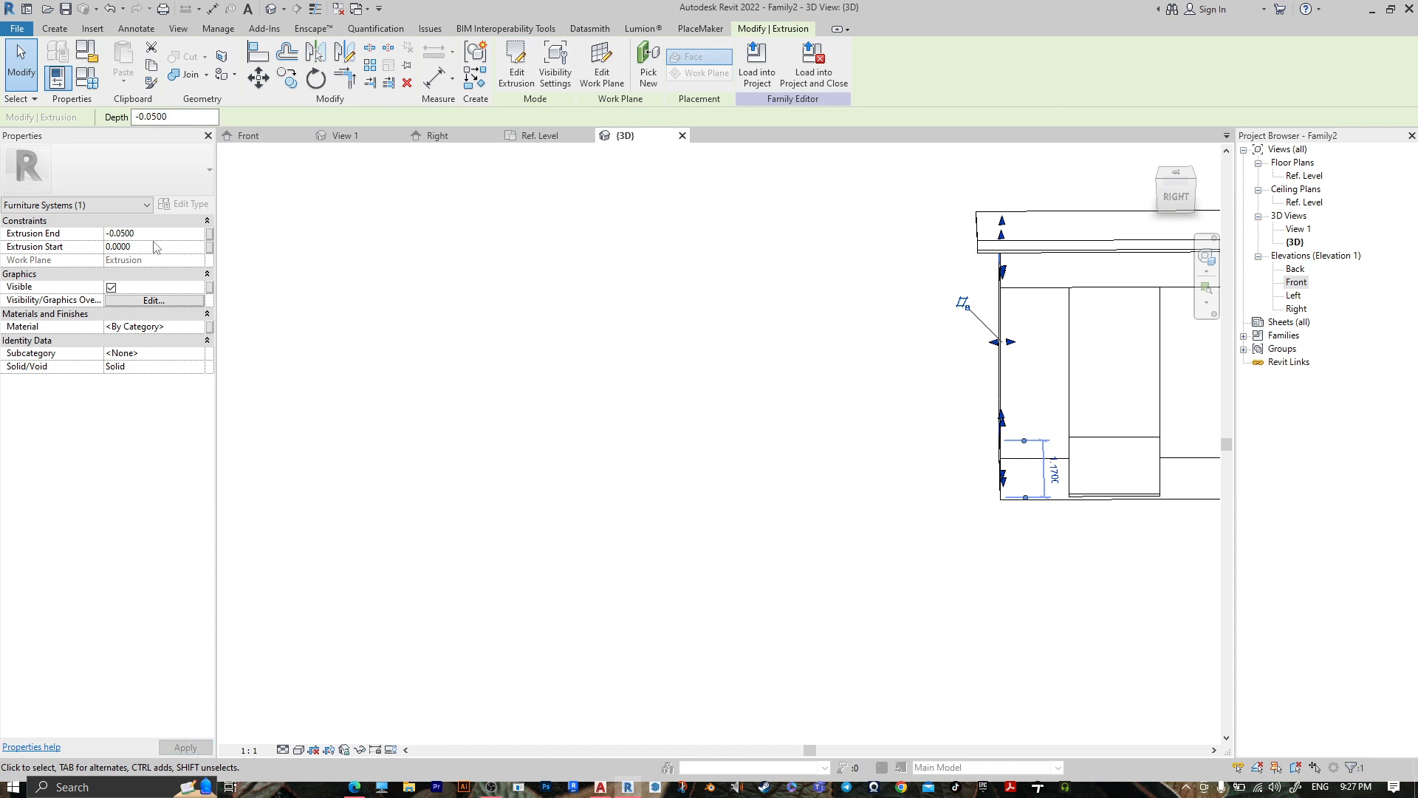
pyautogui.keyDown('shift'); pyautogui.moveTo(905, 355); pyautogui.dragTo(1057, 421, button='middle'); pyautogui.keyUp('shift')
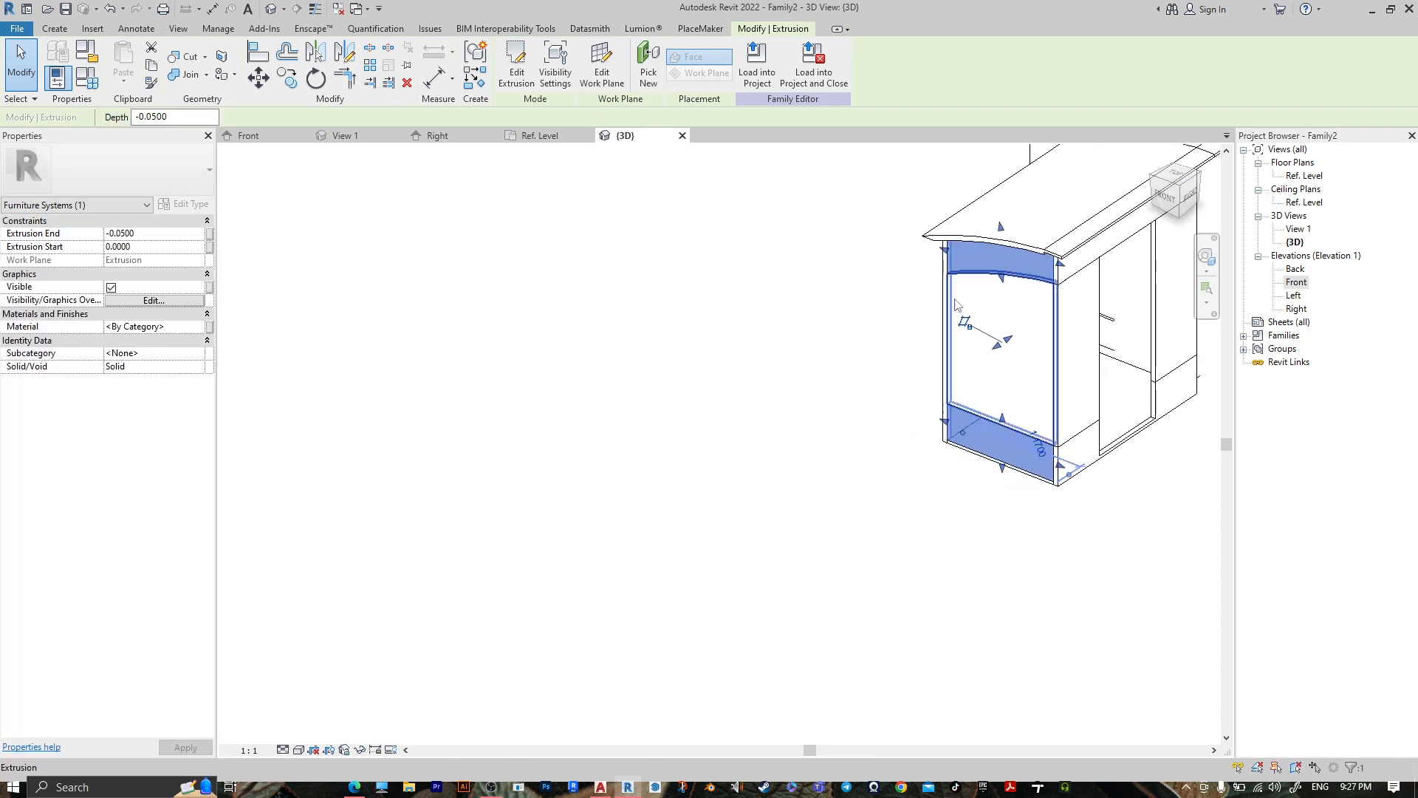
# Copy the side bands together with the middle side panel to the shelter's opposite end, snapping between bottom corners with Constrain turned off.
pyautogui.keyDown('ctrl'); pyautogui.click(964, 302); pyautogui.keyUp('ctrl')
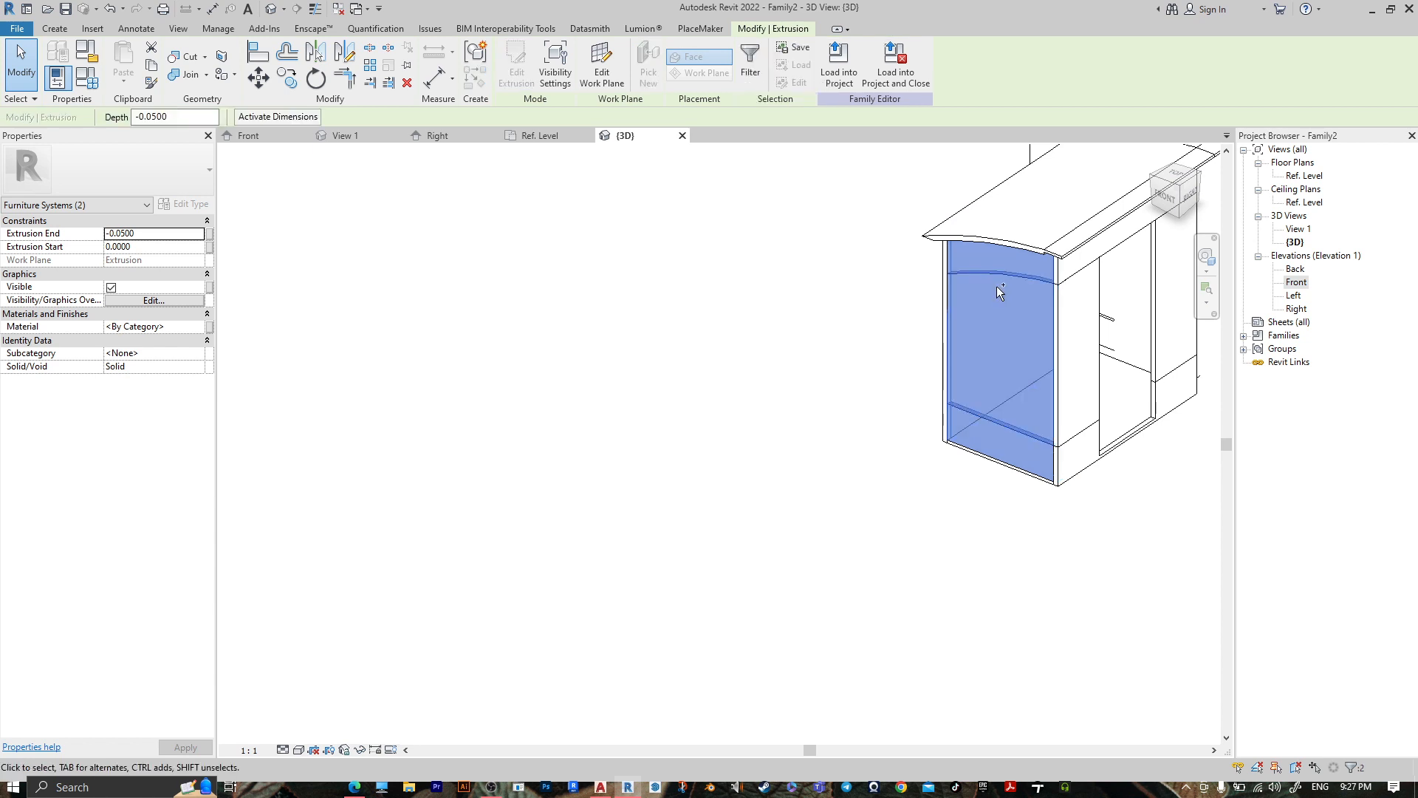
pyautogui.keyDown('shift'); pyautogui.moveTo(1188, 406); pyautogui.dragTo(1100, 401, button='middle'); pyautogui.keyUp('shift')
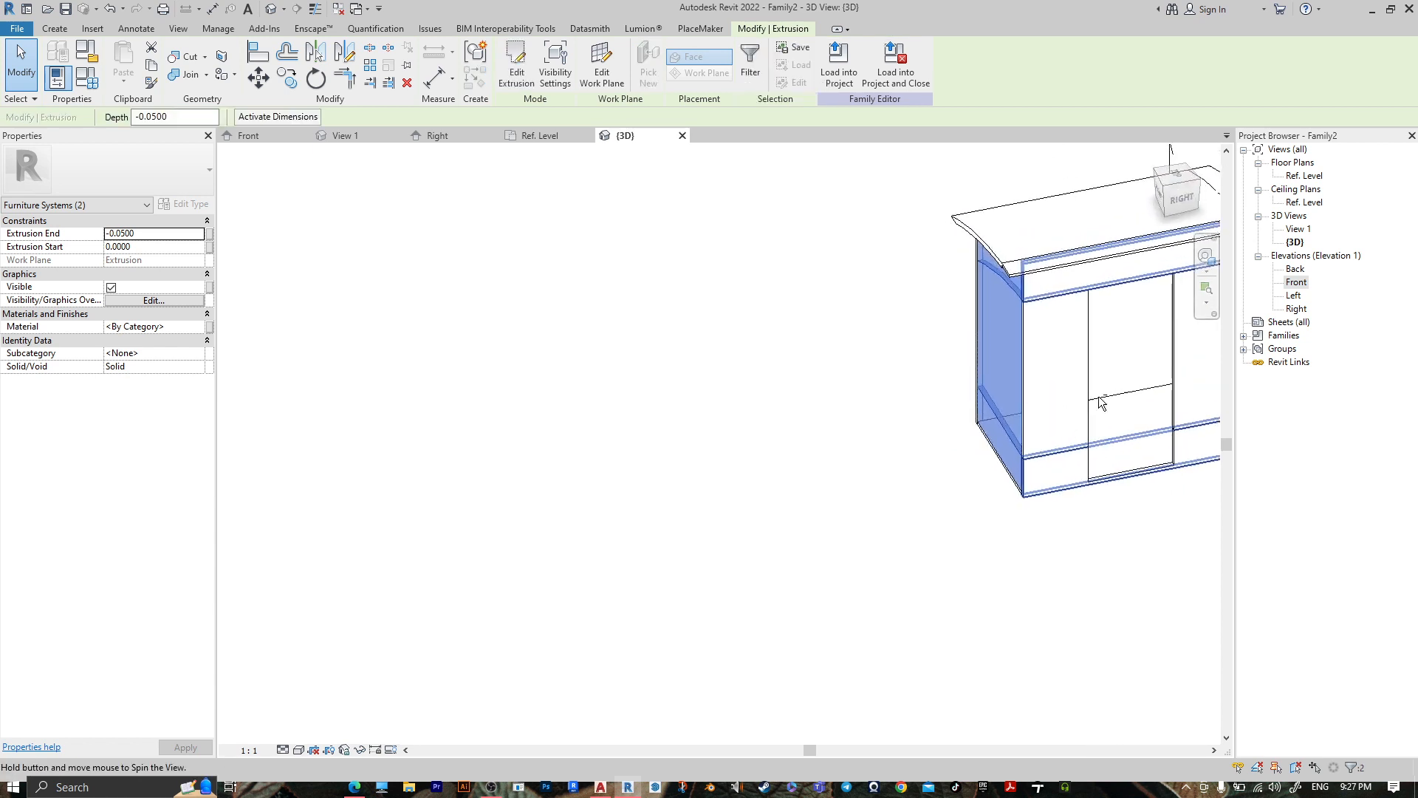
pyautogui.click(1184, 198)
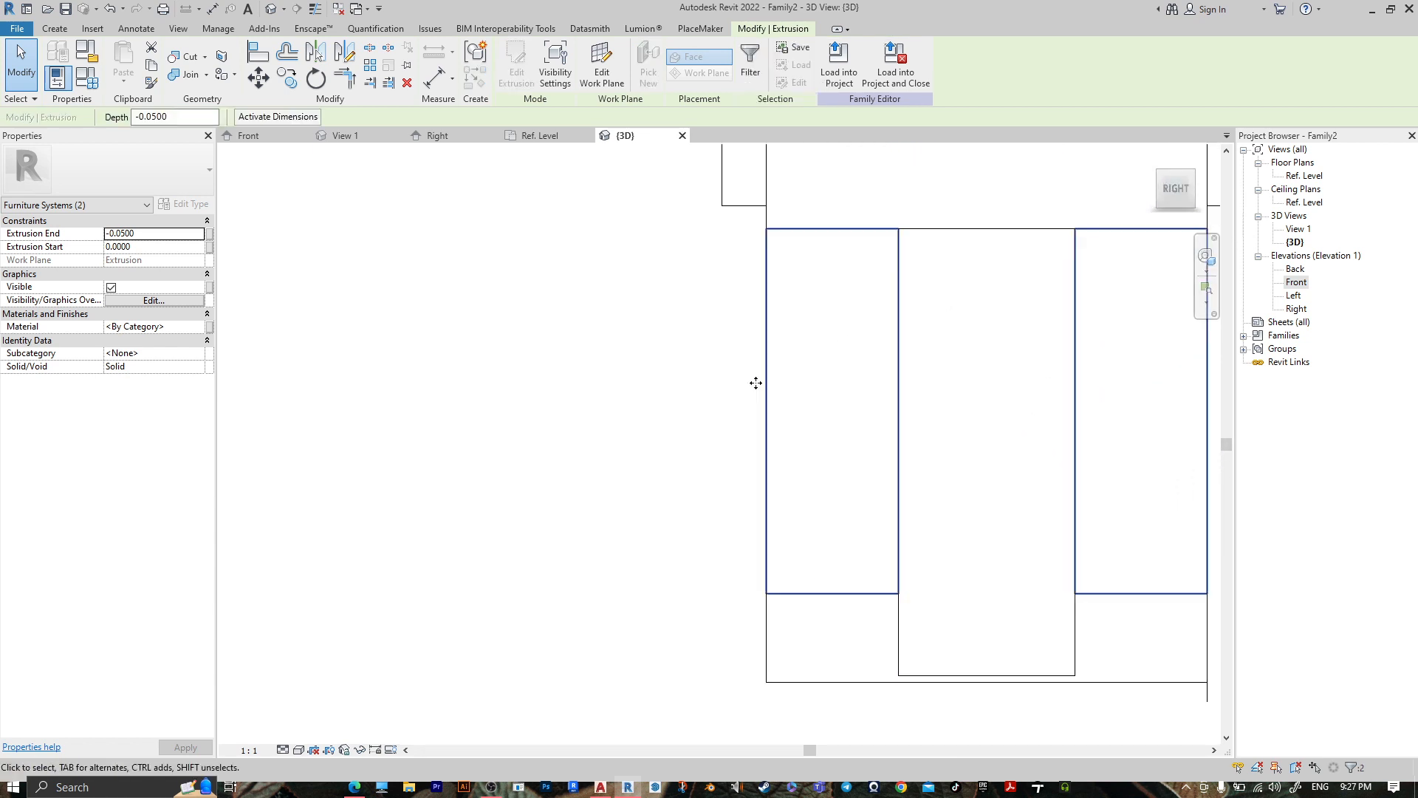
pyautogui.click(257, 87)
pyautogui.click(289, 81)
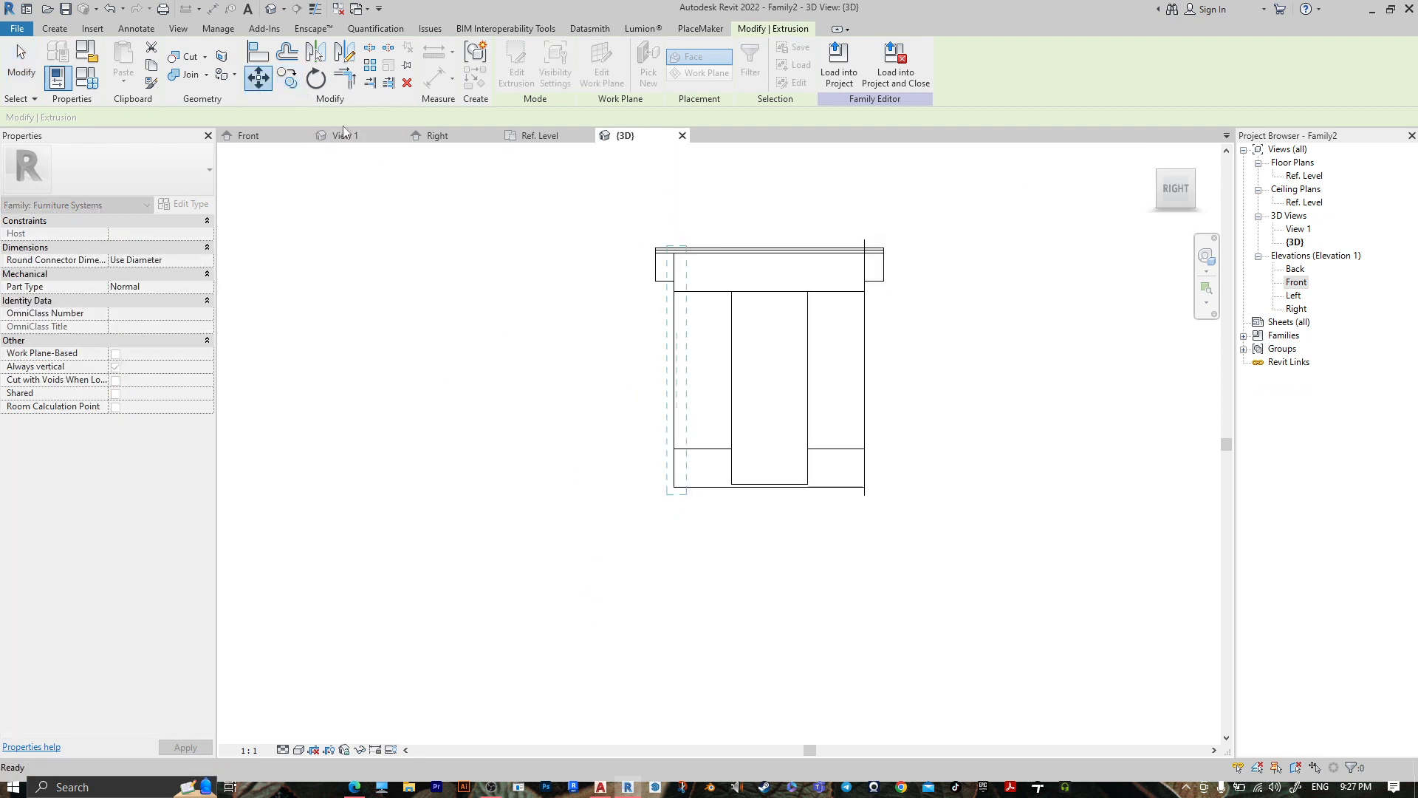
pyautogui.scroll(5, 681, 486)
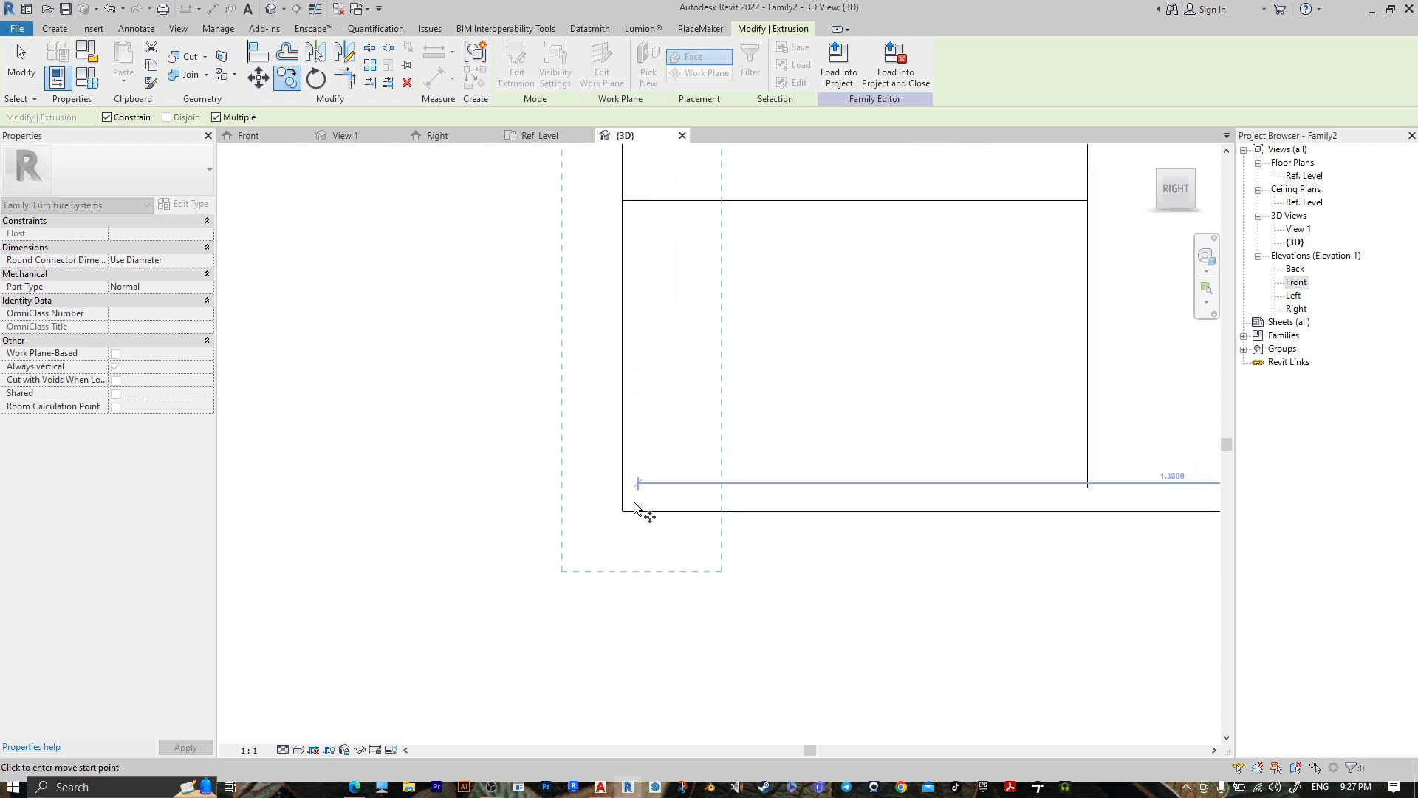
pyautogui.click(622, 511)
pyautogui.scroll(-6, 680, 525)
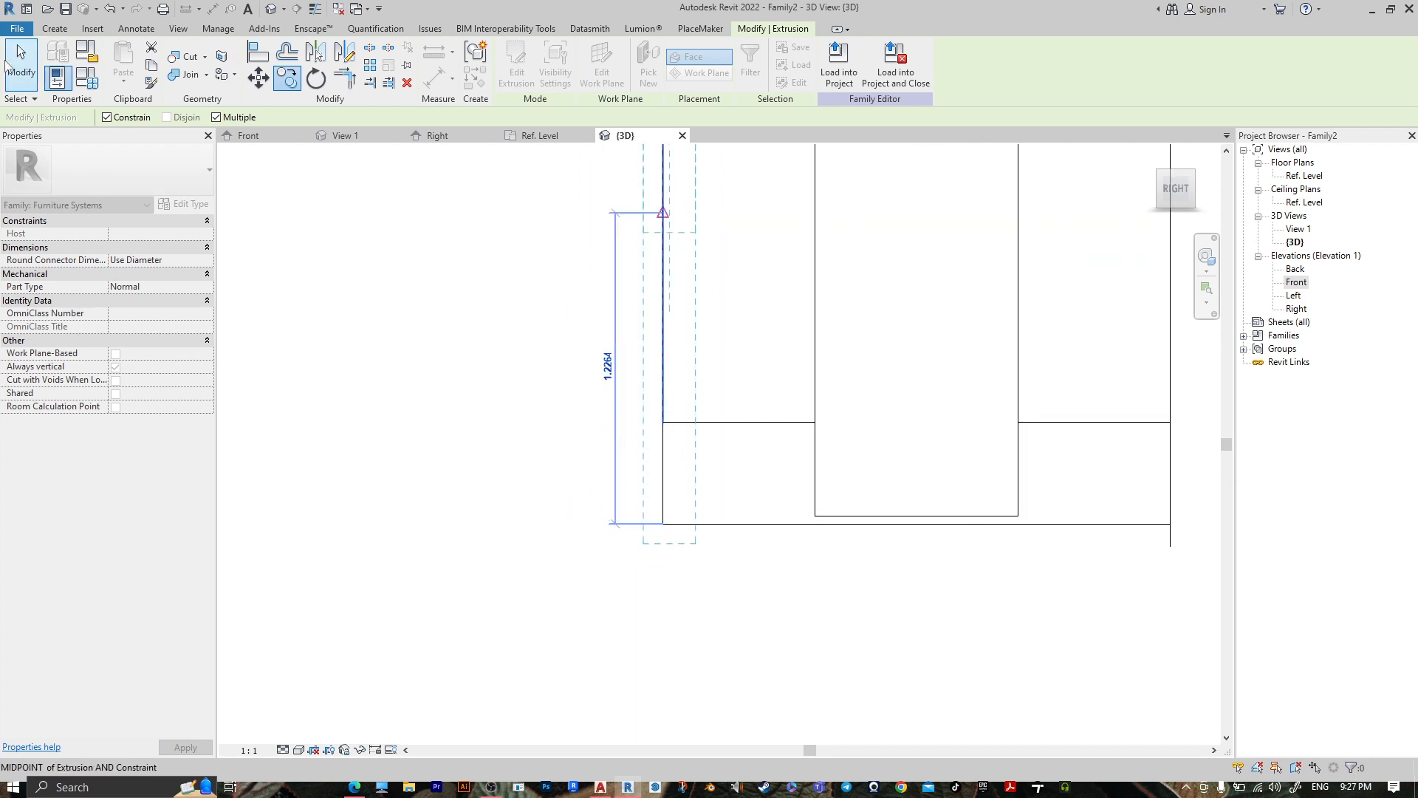
pyautogui.click(107, 117)
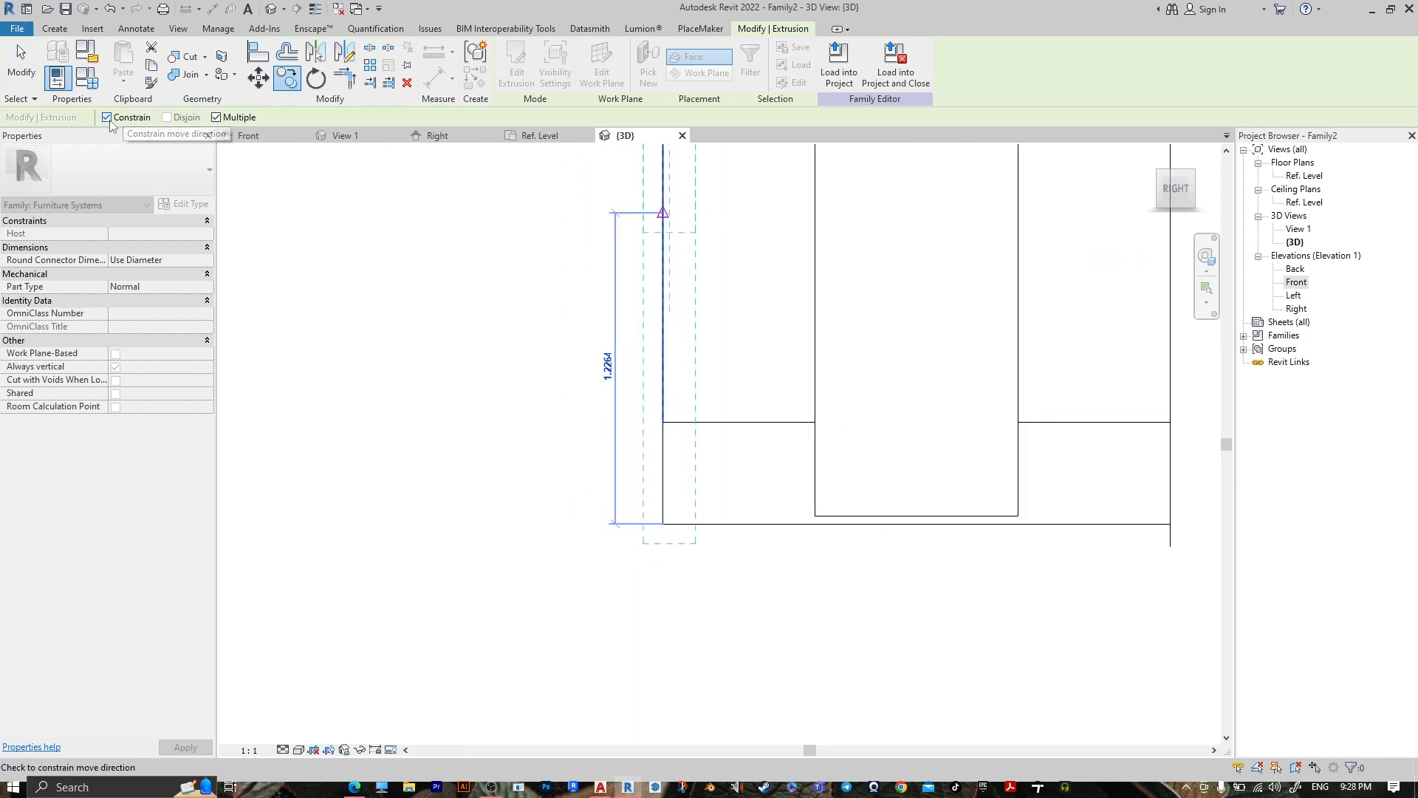
pyautogui.scroll(5, 1055, 551)
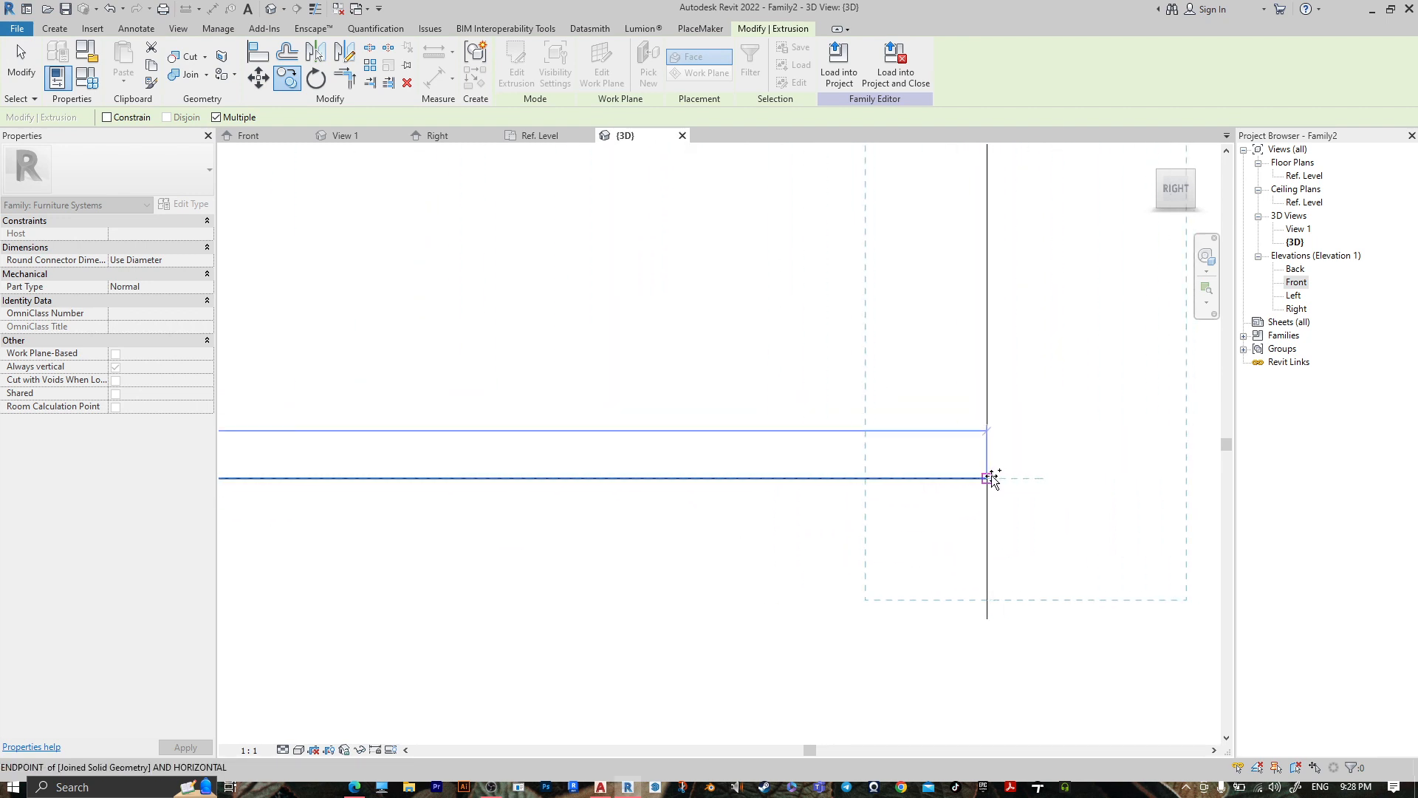
pyautogui.click(989, 479)
pyautogui.scroll(-7, 1023, 482)
pyautogui.moveTo(1016, 375); pyautogui.dragTo(772, 446, button='middle')
pyautogui.press('Escape')
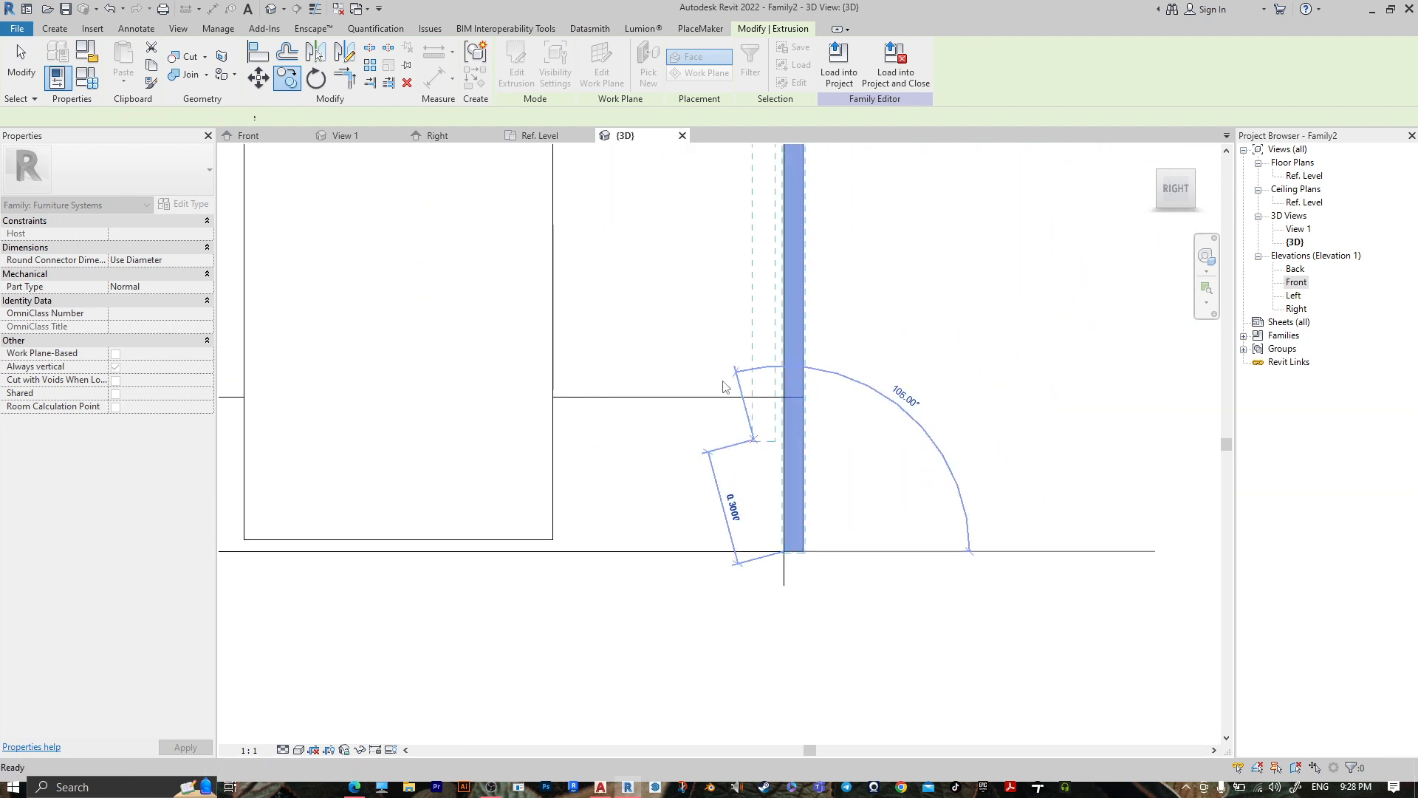
pyautogui.click(724, 387)
# Set the copied side panel and bands' Extrusion End to 0.0500, check them in 3D, and open the Front elevation.
pyautogui.click(168, 232)
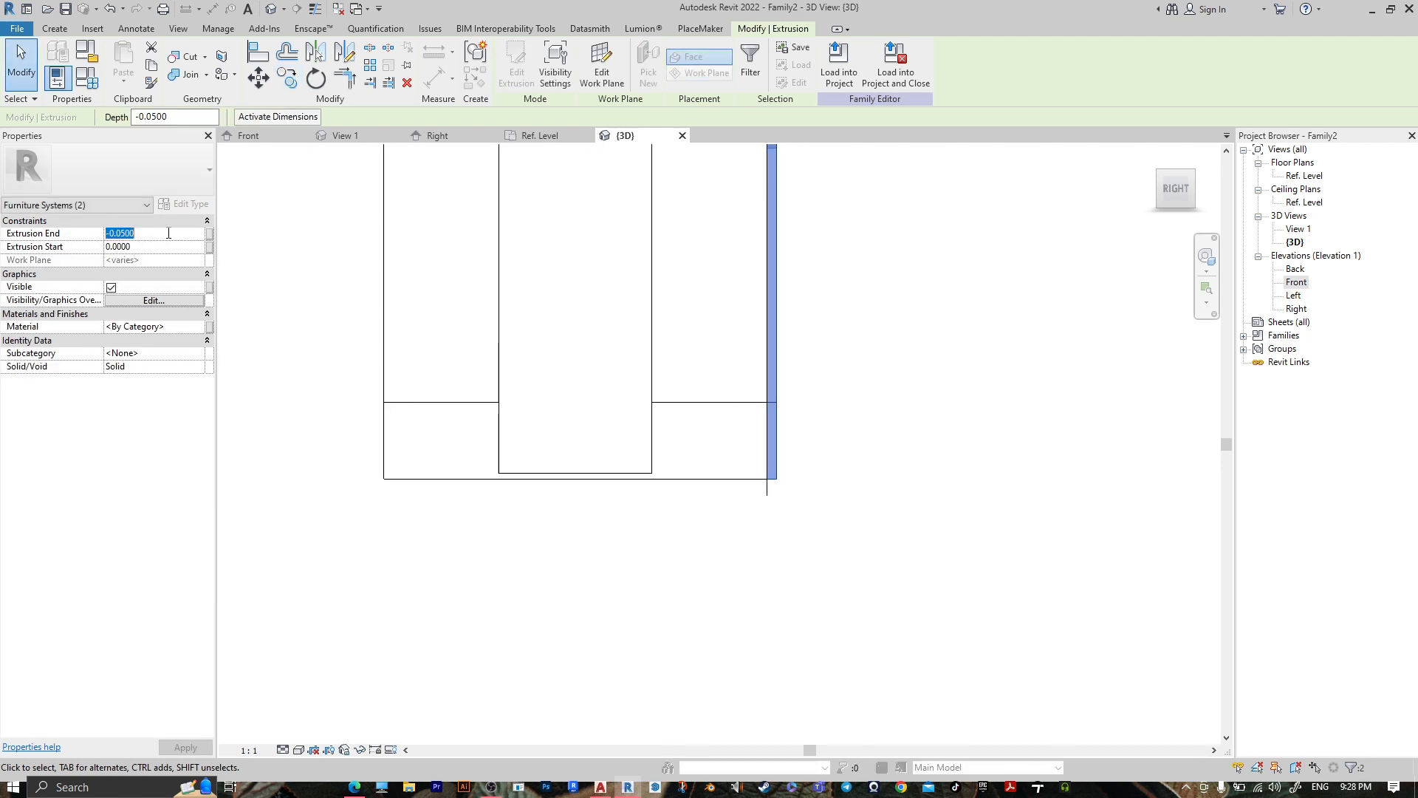
pyautogui.write('0.')
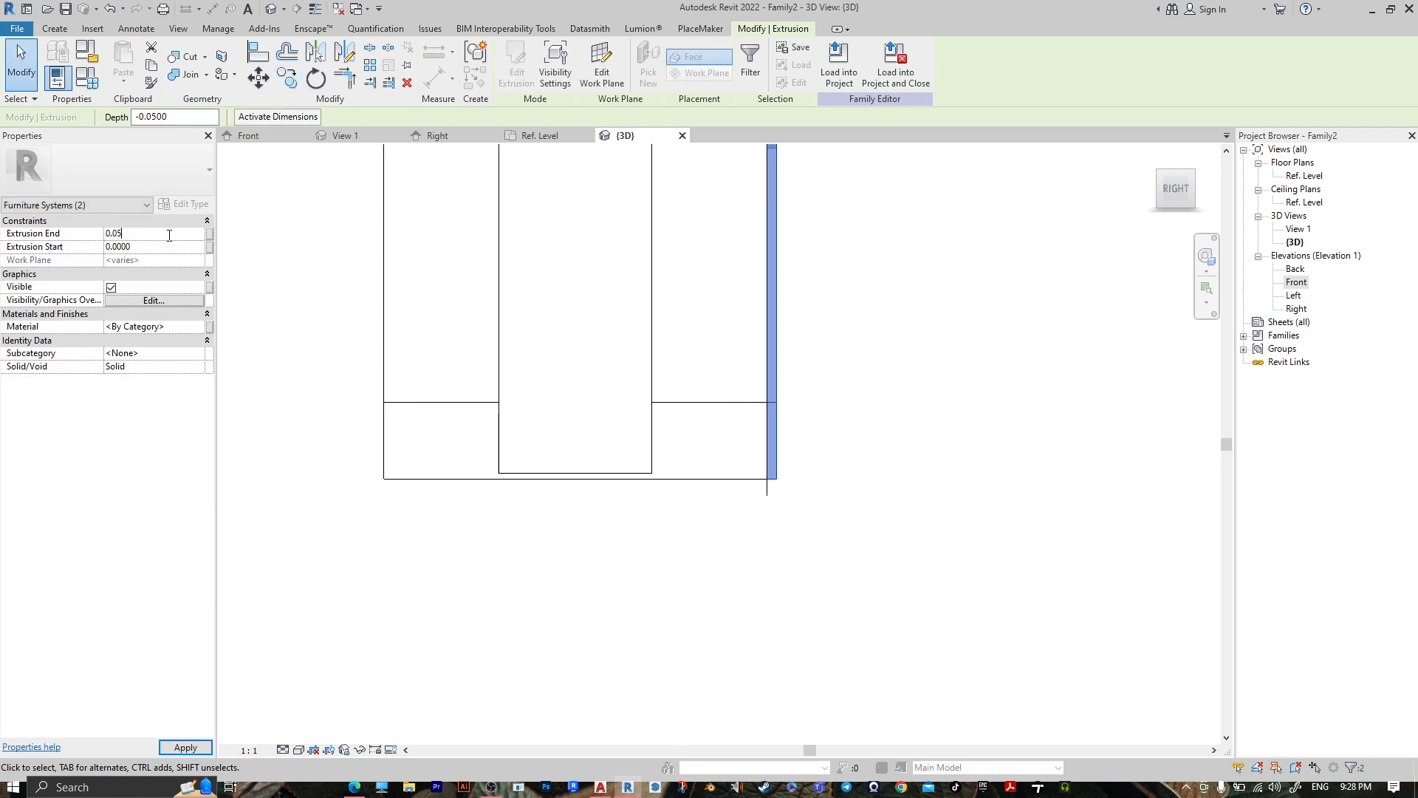
pyautogui.write('05')
pyautogui.press('Return')
pyautogui.scroll(-4, 591, 310)
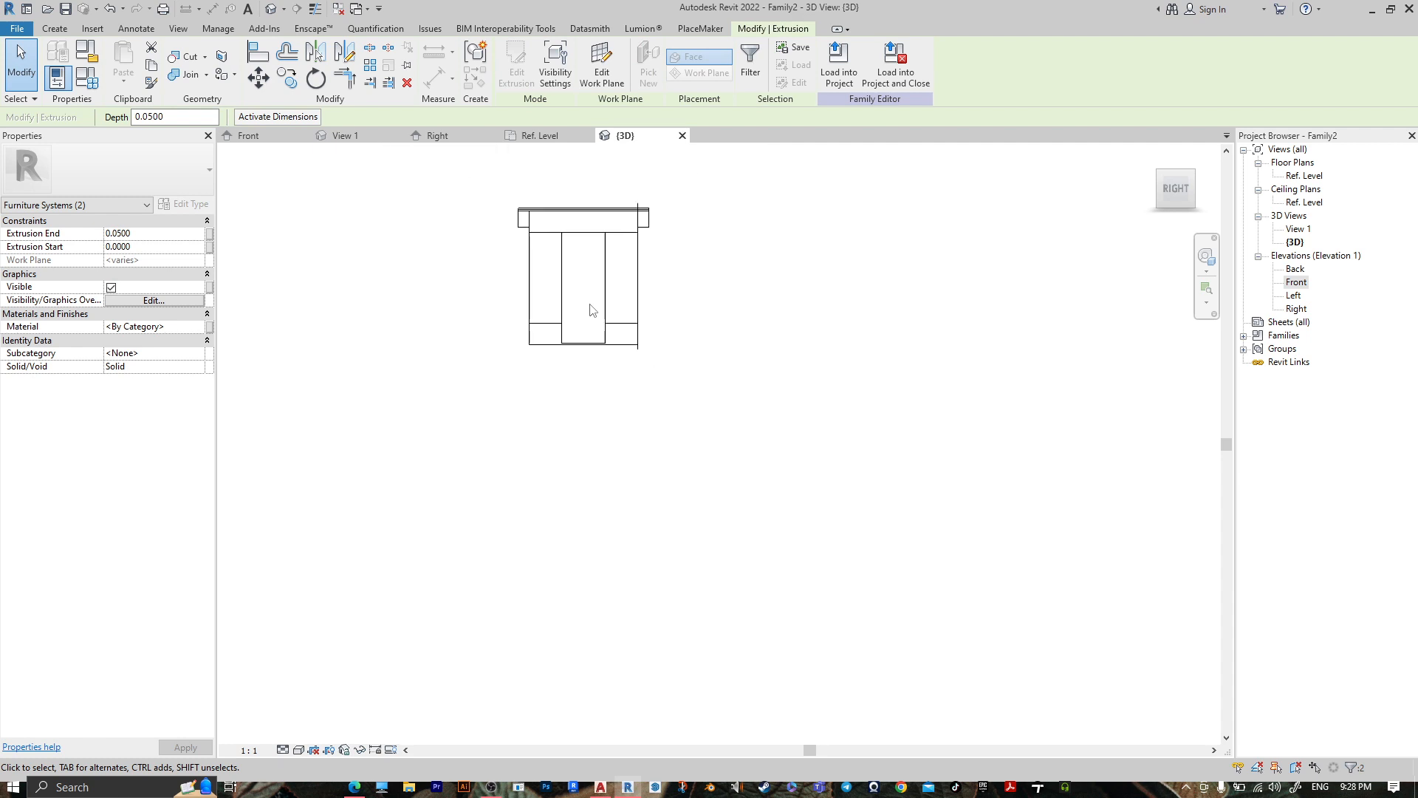
pyautogui.keyDown('shift'); pyautogui.moveTo(583, 313); pyautogui.dragTo(687, 410, button='middle'); pyautogui.keyUp('shift')
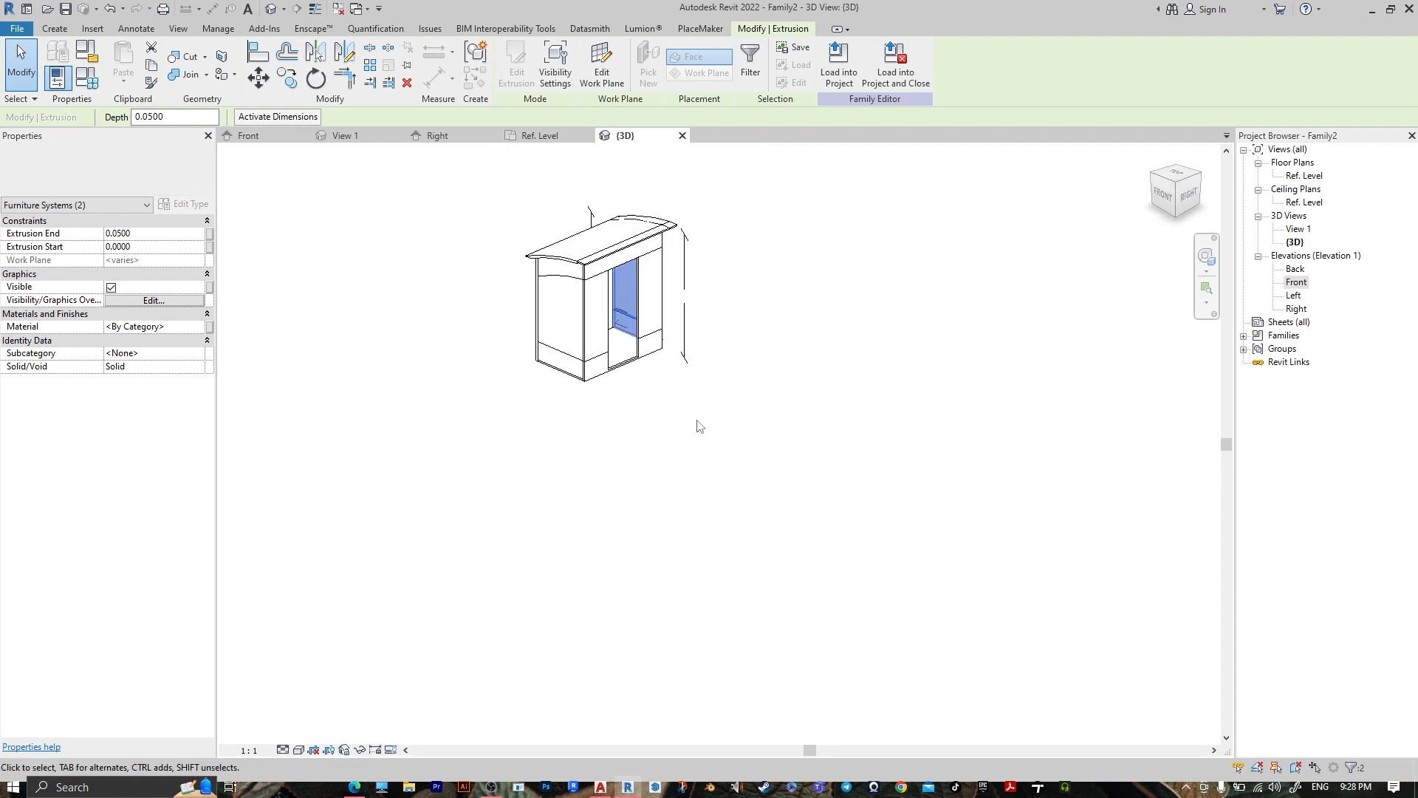
pyautogui.click(255, 137)
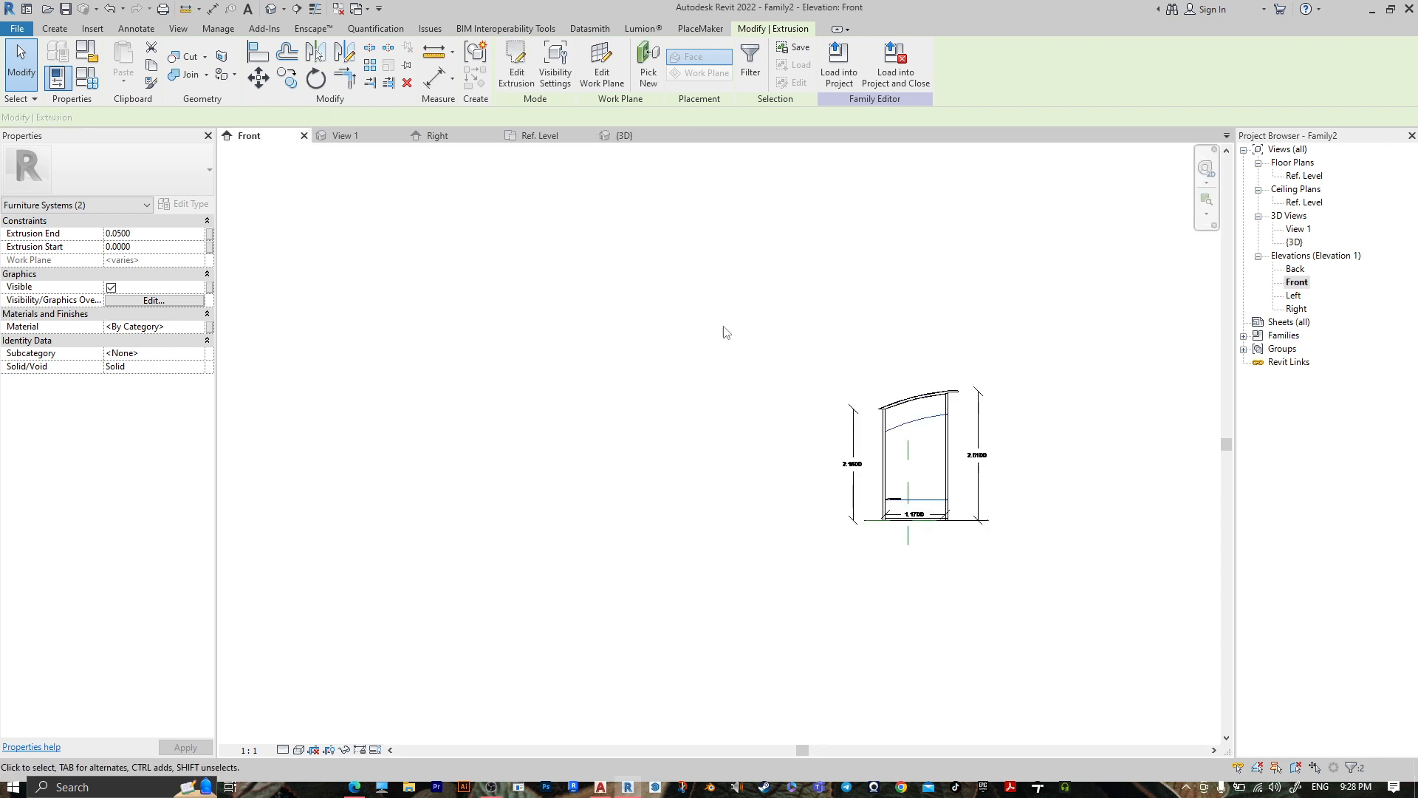
# Start an extrusion in the Front elevation and pick the connected curved bench seat outline from the CAD drawing.
pyautogui.scroll(10, 916, 502)
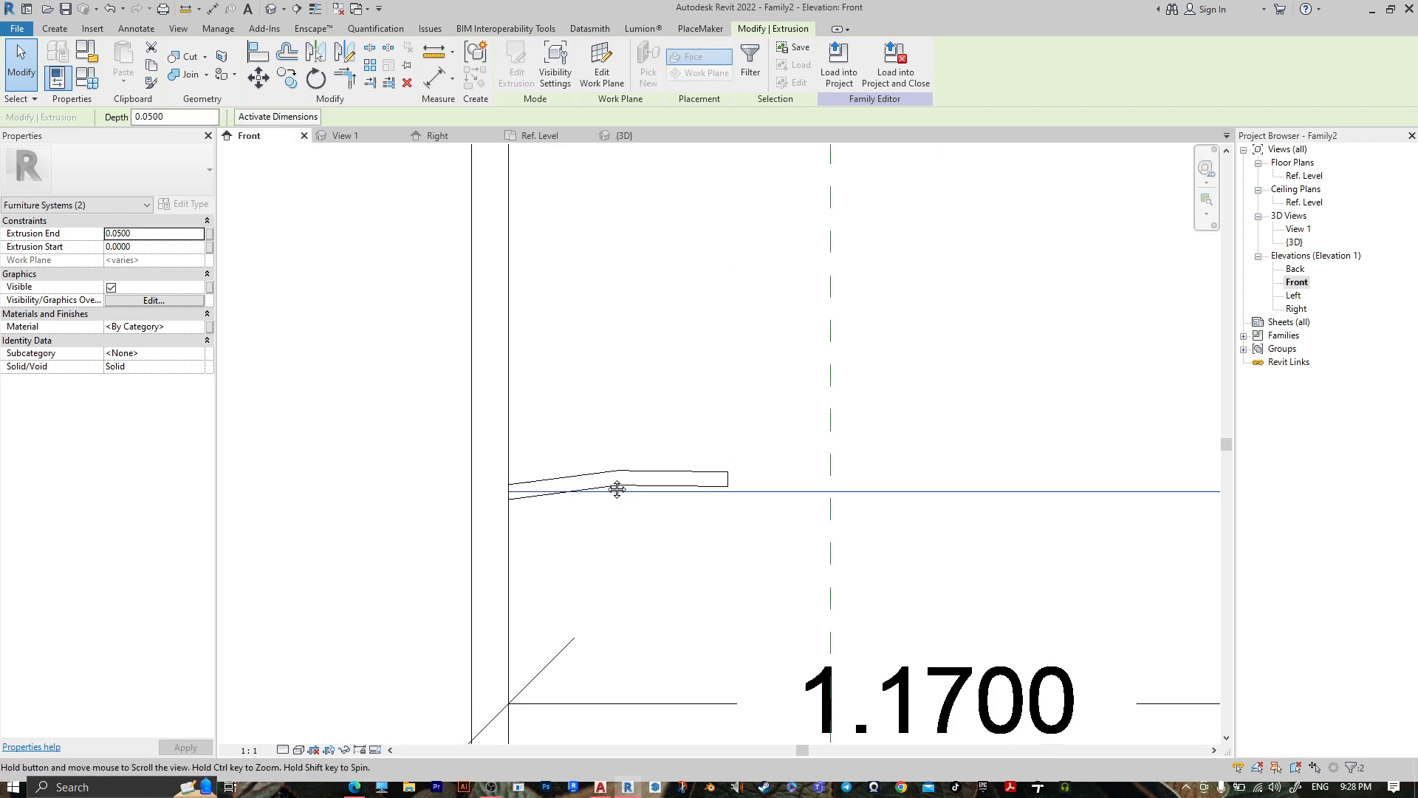
pyautogui.click(54, 29)
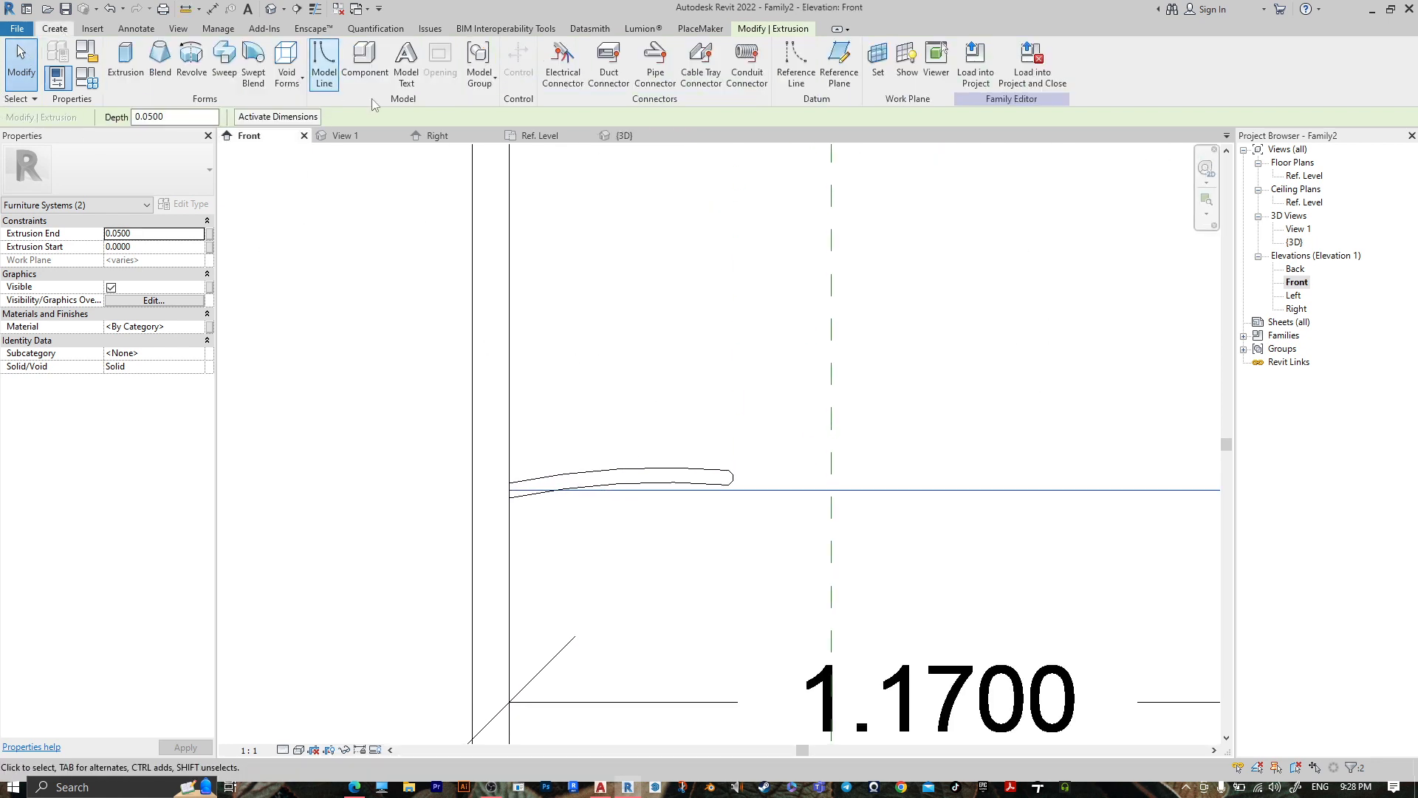
pyautogui.click(124, 67)
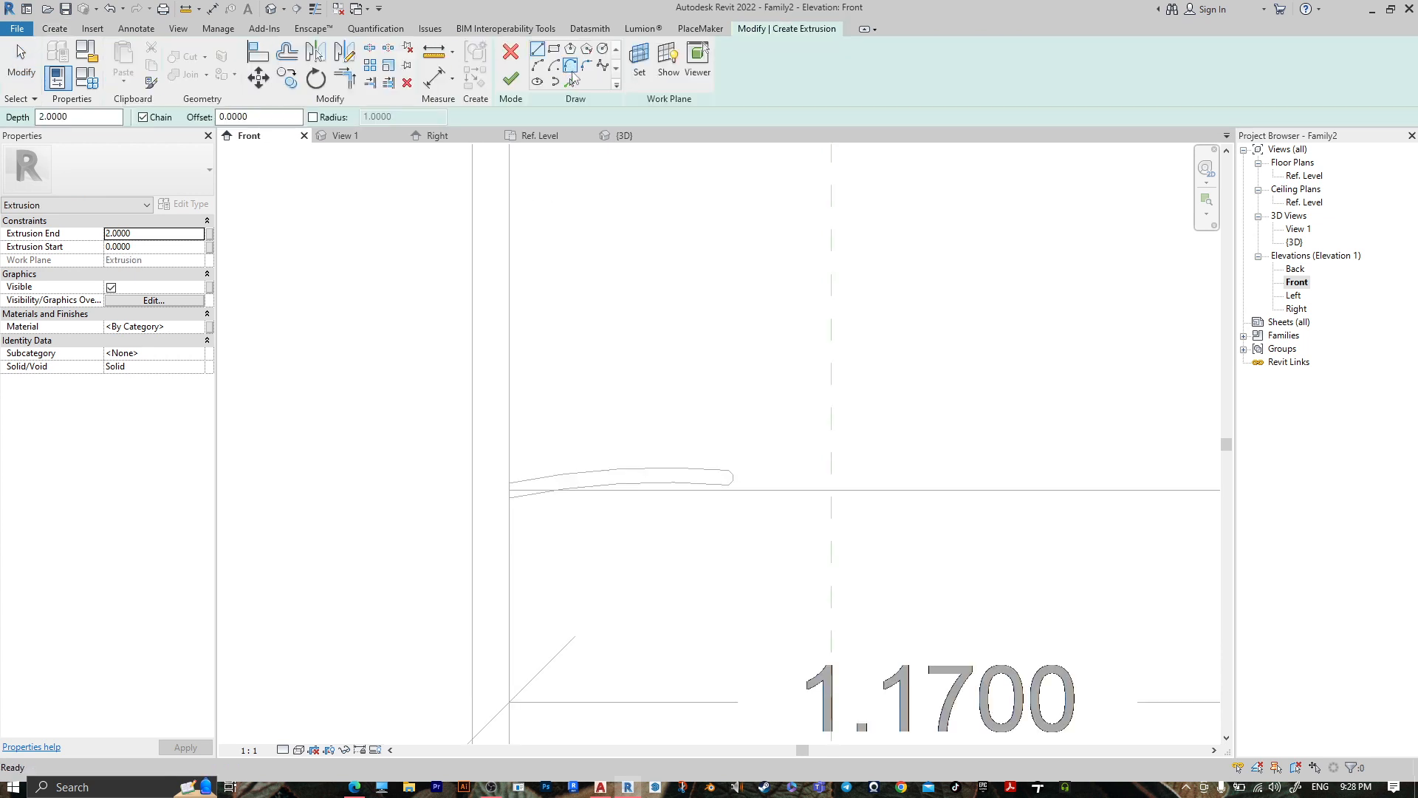
pyautogui.click(570, 80)
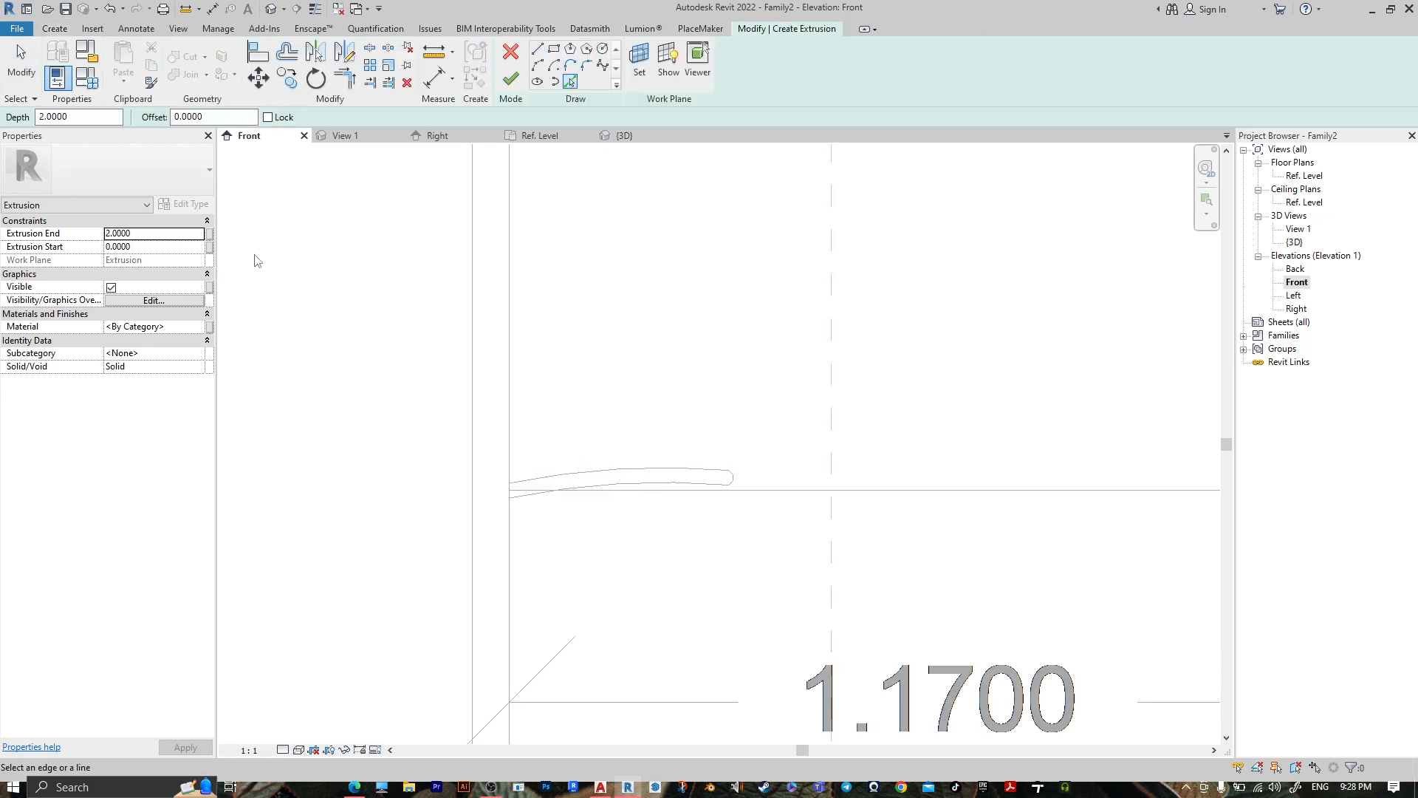
pyautogui.scroll(3, 619, 464)
pyautogui.press('Tab')
pyautogui.click(621, 472)
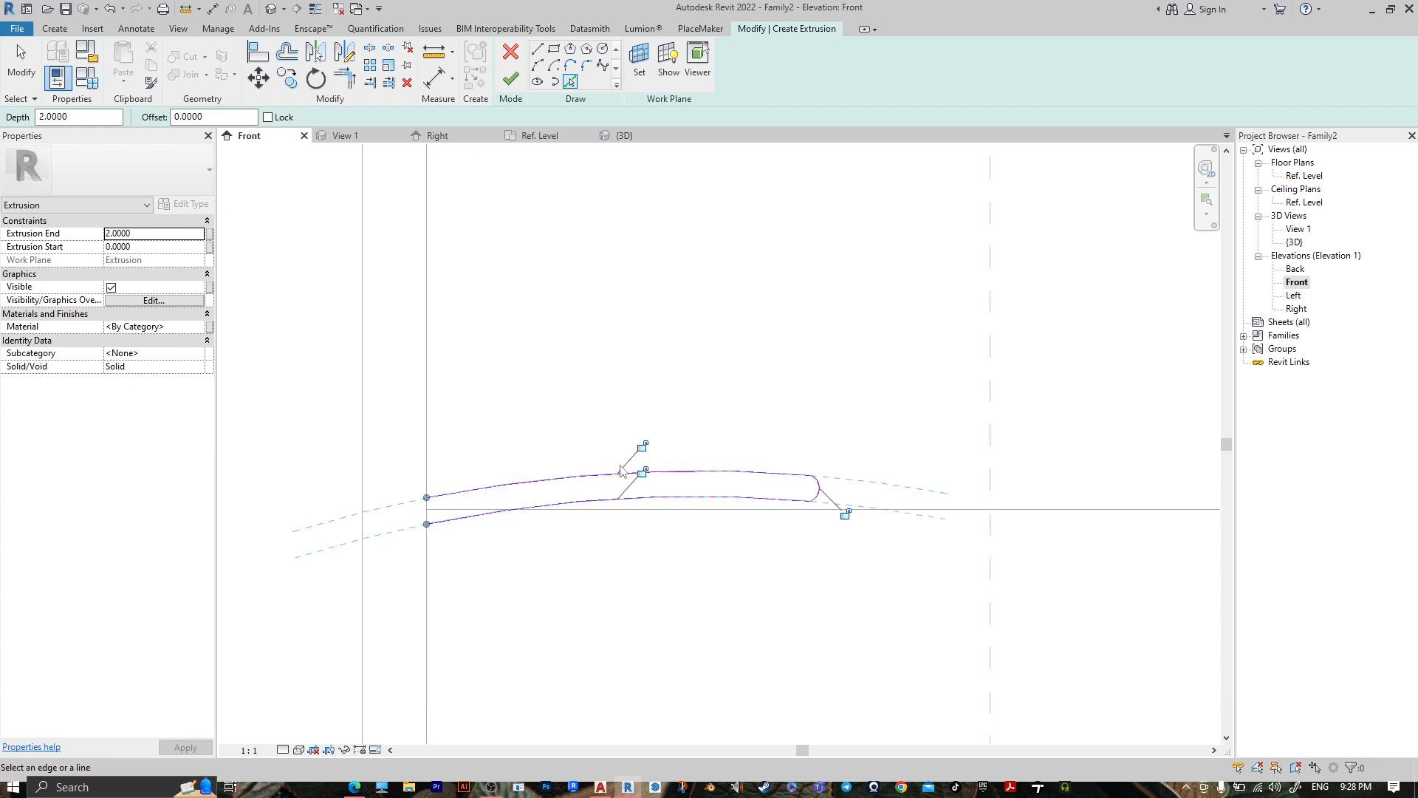
# Close the bench profile with a vertical line between its two open ends at the post and finish the sketch.
pyautogui.click(537, 49)
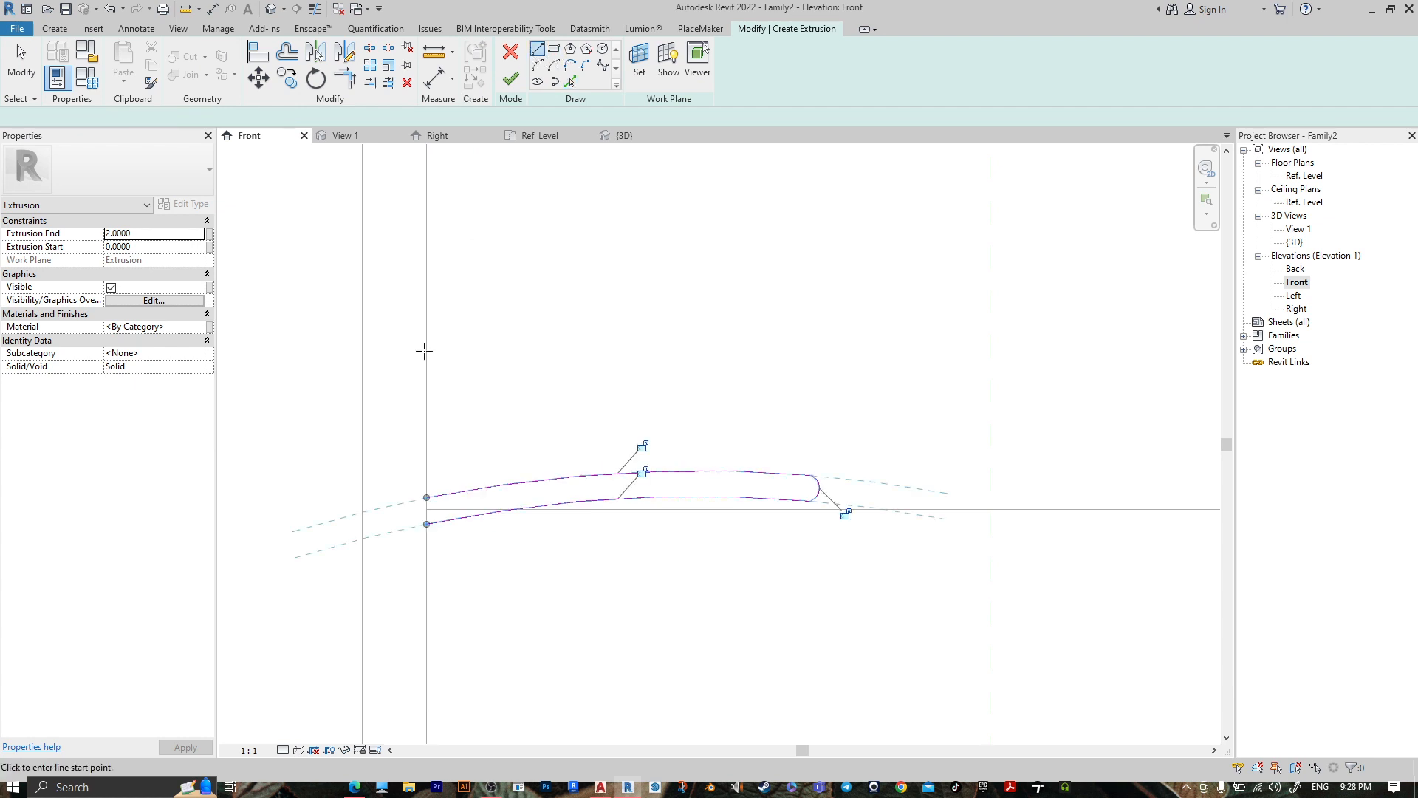
pyautogui.scroll(3, 414, 480)
pyautogui.click(475, 539)
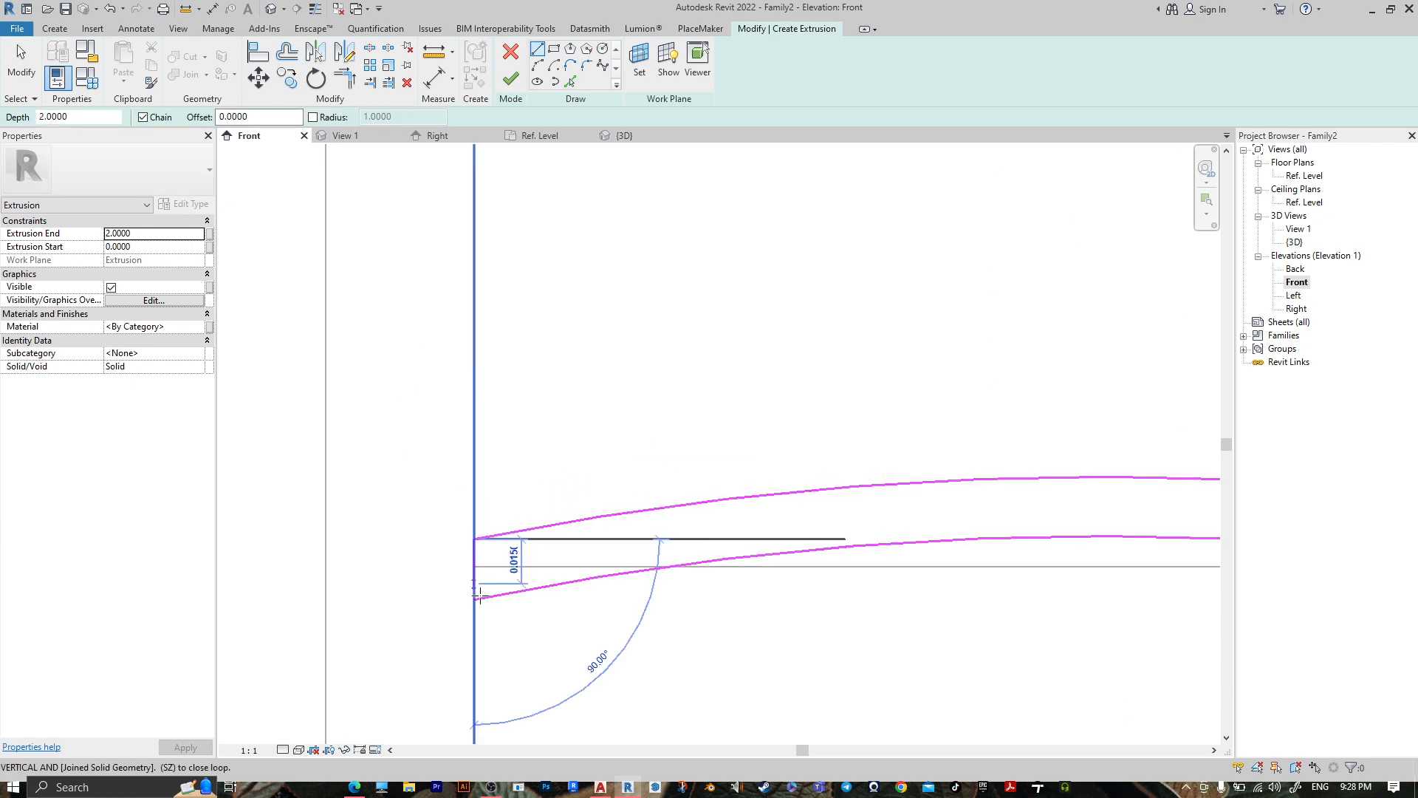
pyautogui.click(475, 599)
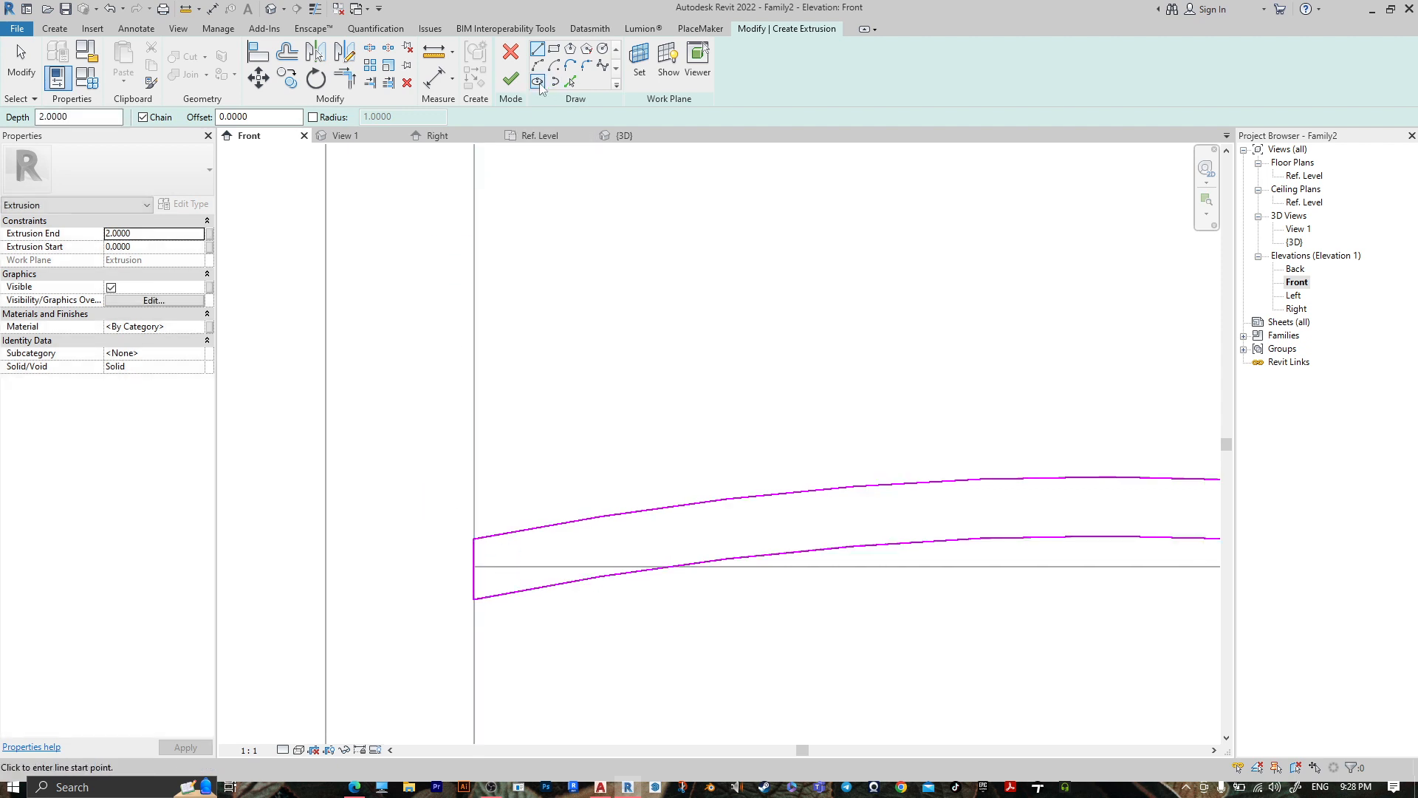
pyautogui.click(510, 79)
# Show the bench in the 3D view and set its Extrusion End to -2.0000.
pyautogui.click(625, 135)
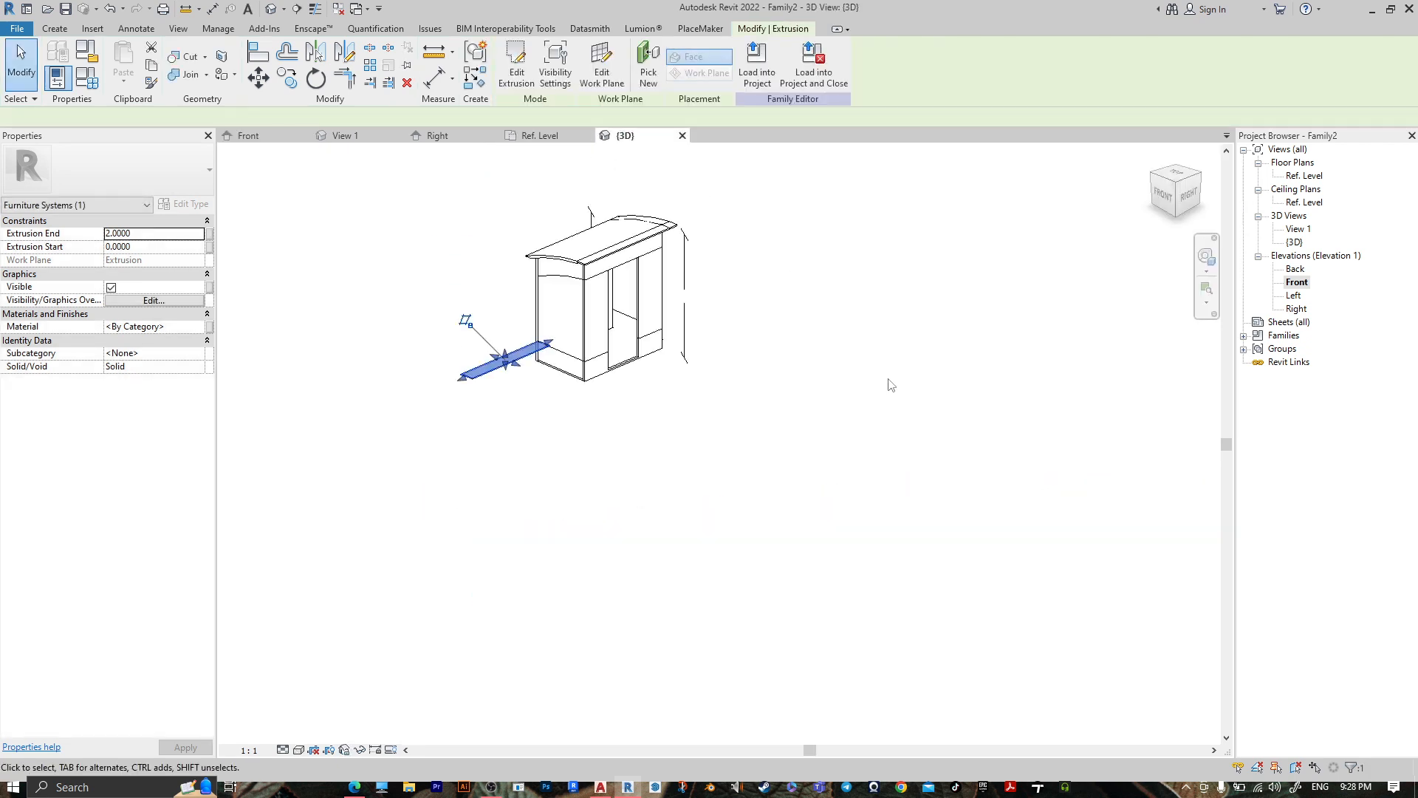
pyautogui.keyDown('shift'); pyautogui.moveTo(955, 366); pyautogui.dragTo(823, 380, button='middle'); pyautogui.keyUp('shift')
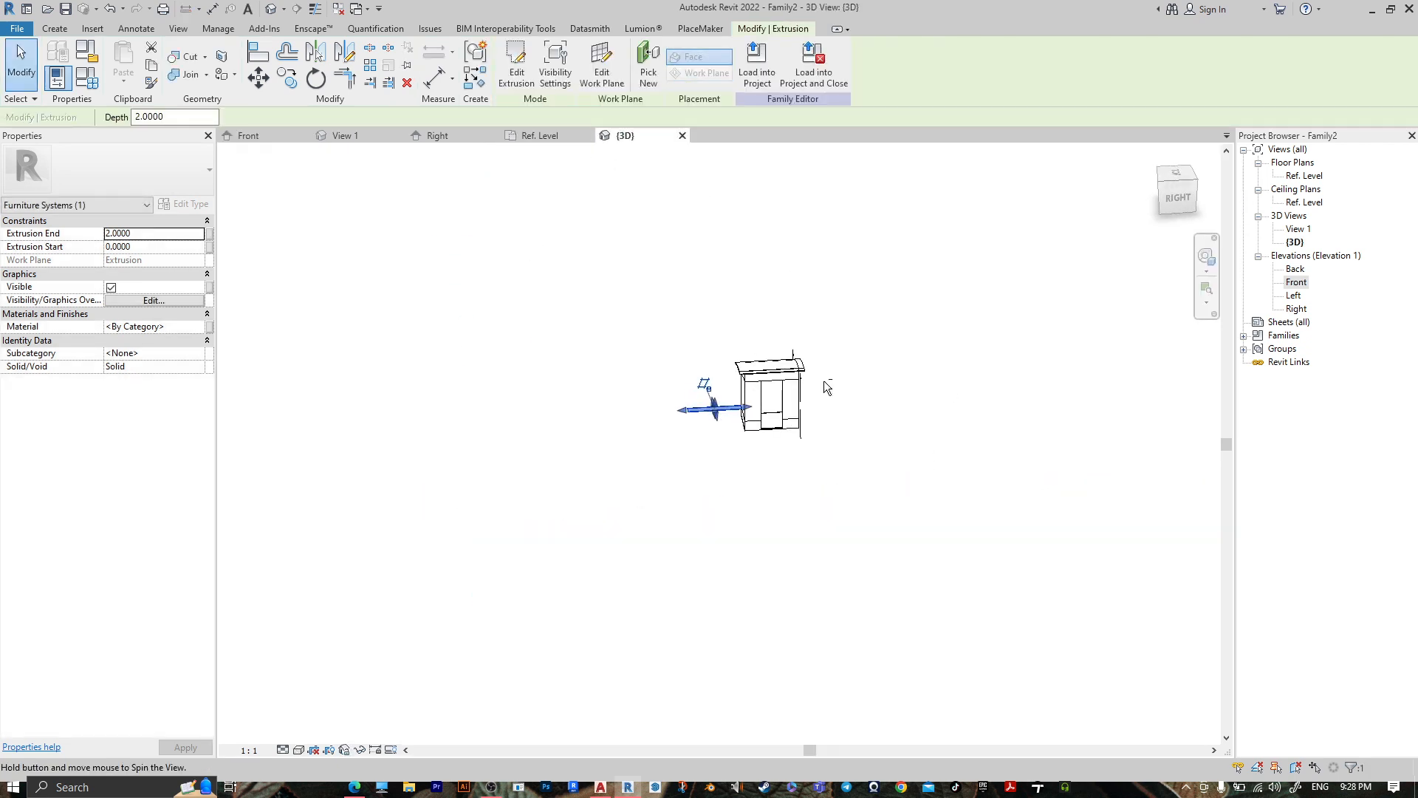
pyautogui.click(174, 235)
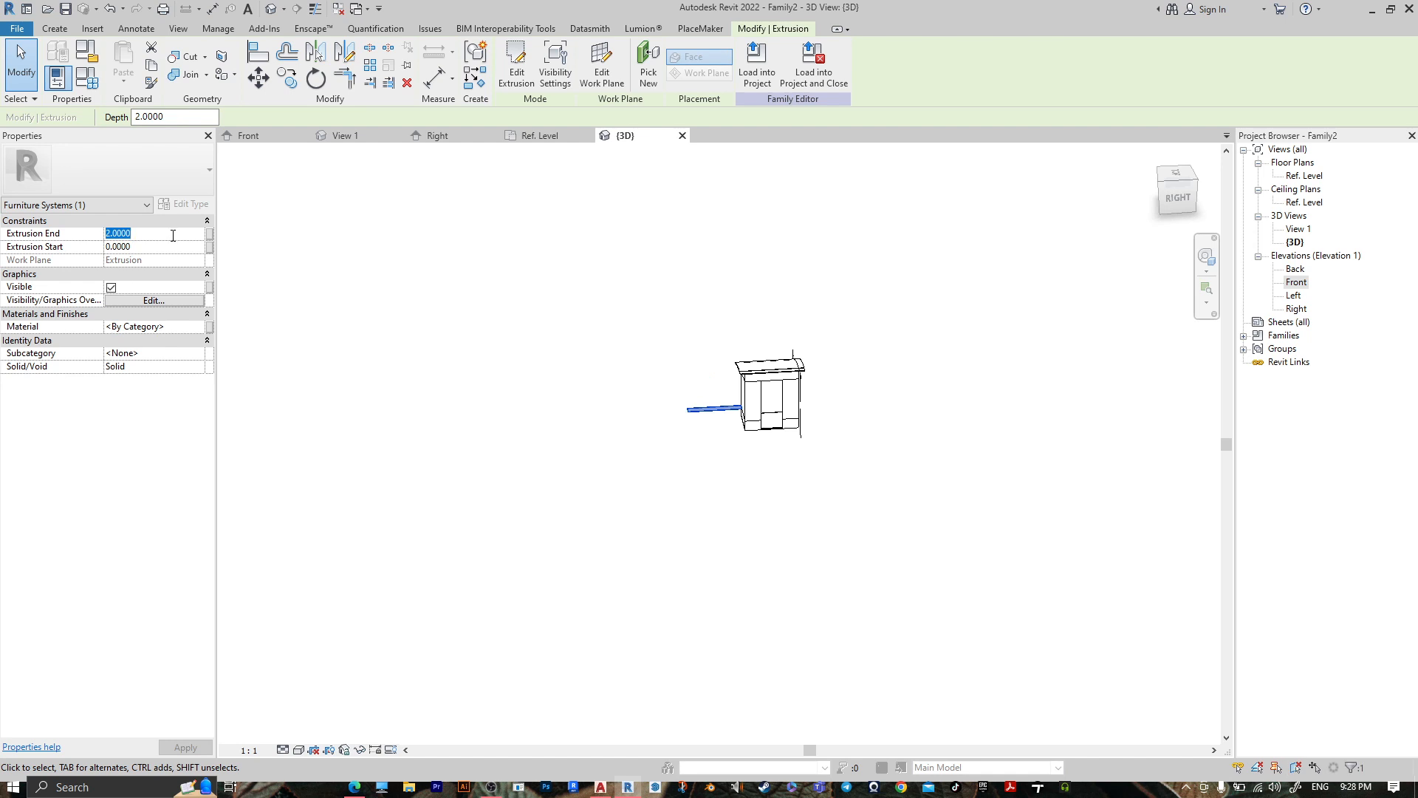
pyautogui.write('-')
pyautogui.press('Return')
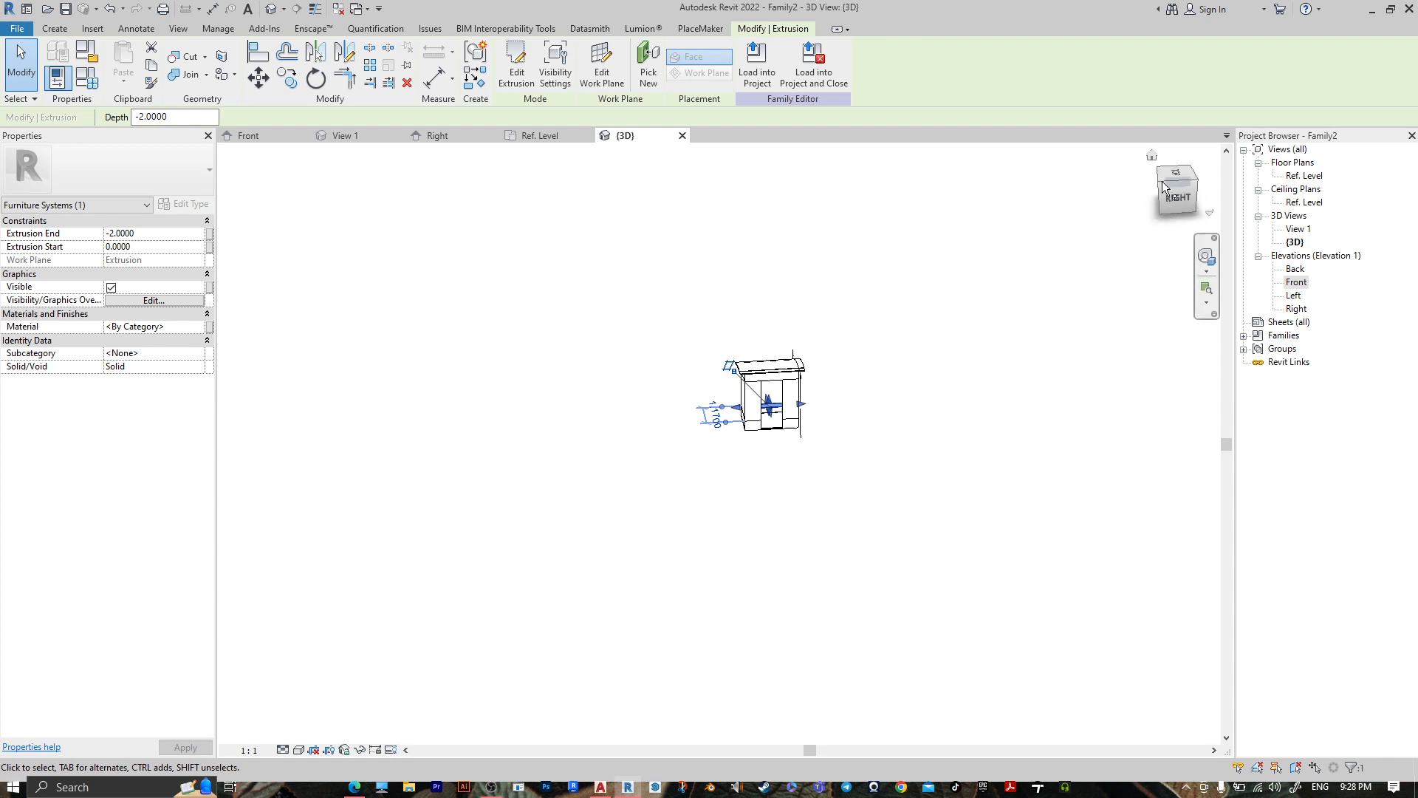
# Shorten the bench at both ends from the right side, to Extrusion Start about -0.1053 and Extrusion End about -1.8947.
pyautogui.click(1182, 202)
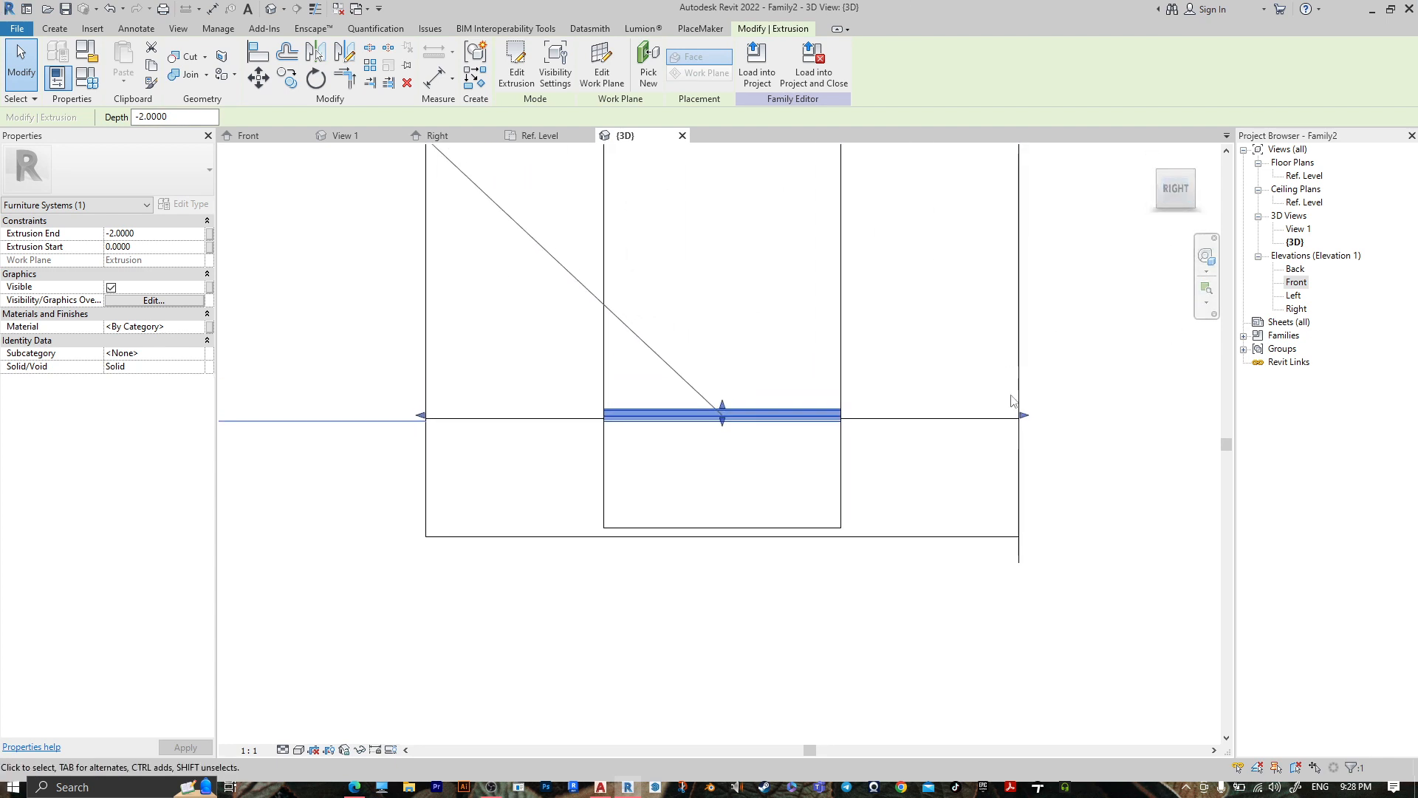
pyautogui.moveTo(1019, 445); pyautogui.dragTo(987, 452)
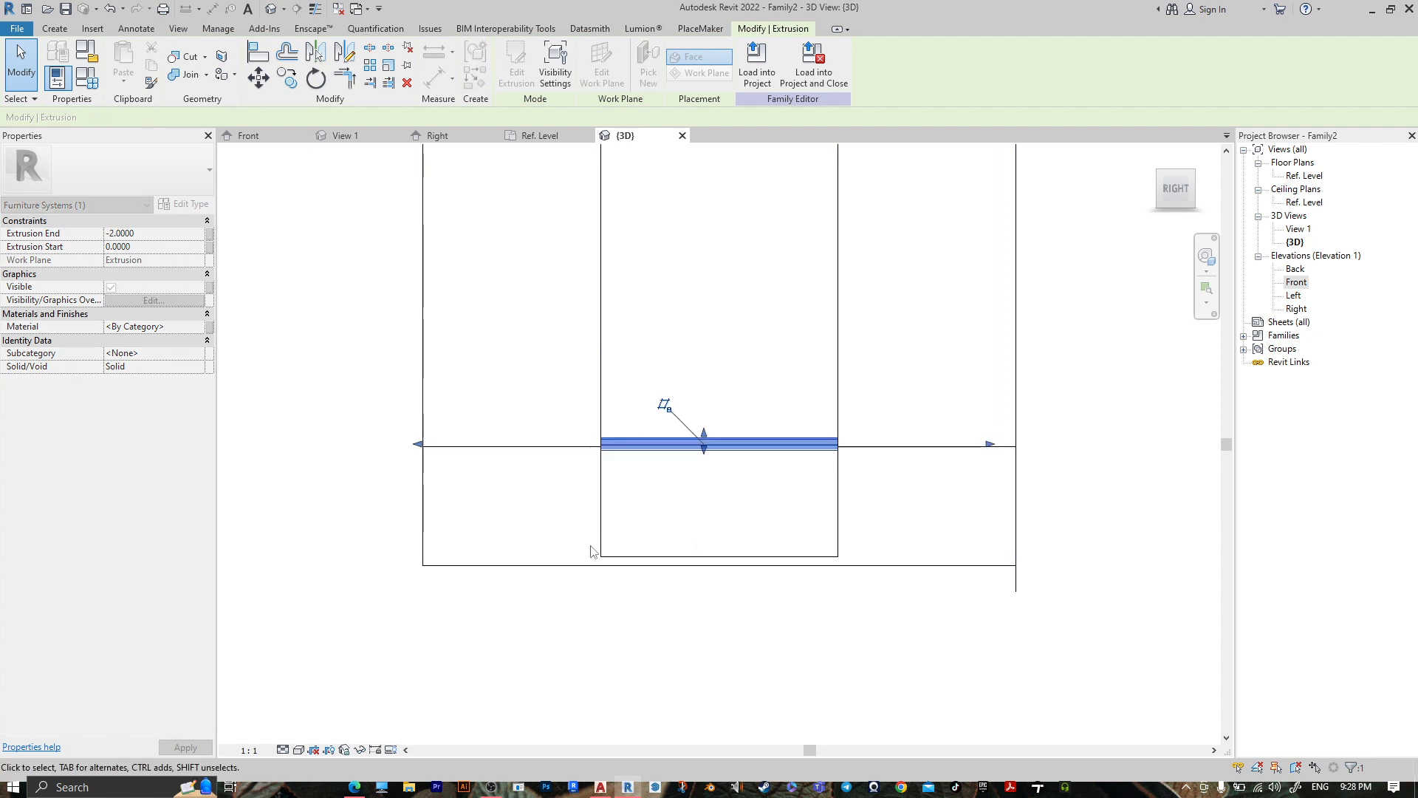
pyautogui.moveTo(545, 455); pyautogui.dragTo(580, 456)
pyautogui.click(574, 431)
# Select both middle side panels together with the tall panels beside the entrance and open their material assignment.
pyautogui.keyDown('shift'); pyautogui.moveTo(575, 433); pyautogui.dragTo(783, 488, button='middle'); pyautogui.keyUp('shift')
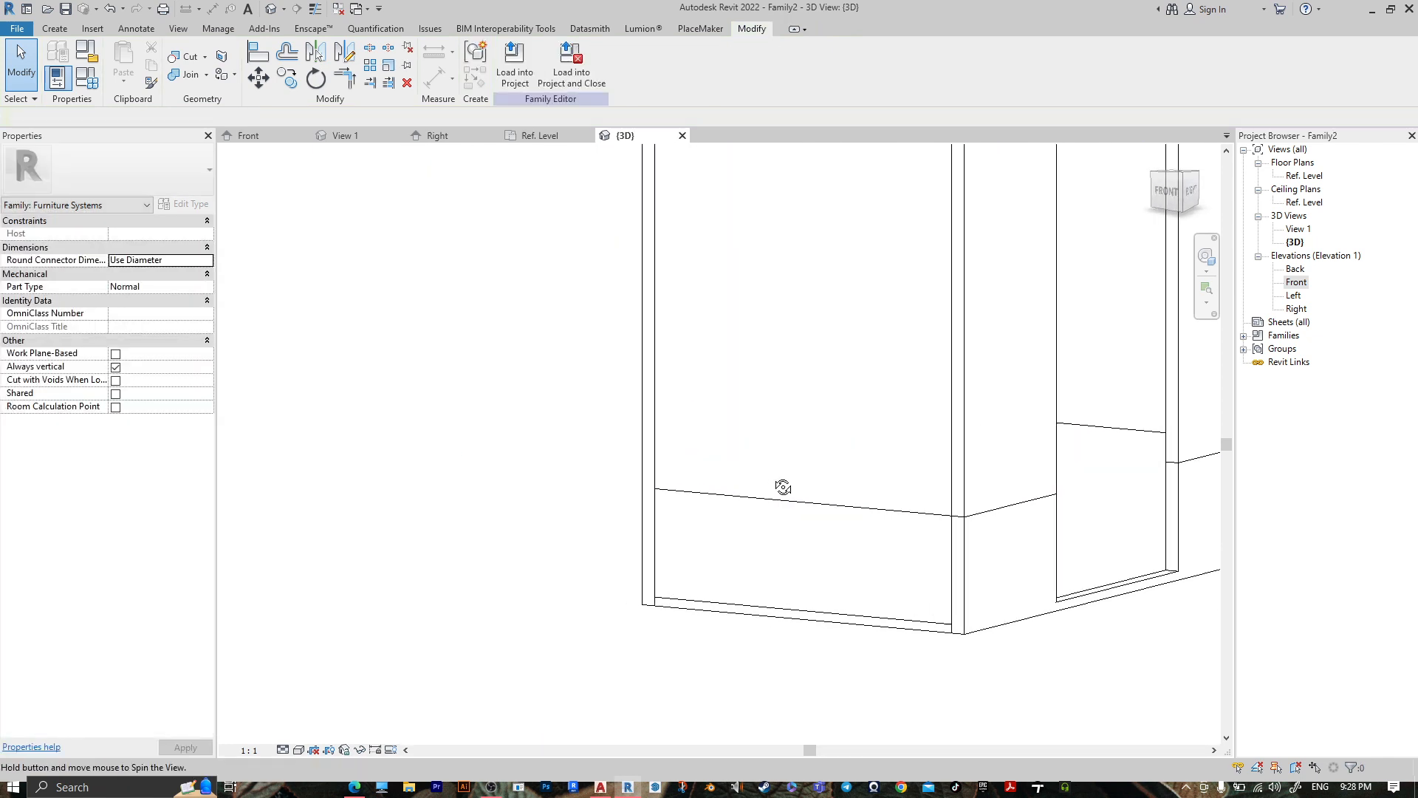
pyautogui.scroll(-5, 662, 345)
pyautogui.keyDown('shift'); pyautogui.moveTo(902, 367); pyautogui.dragTo(719, 229, button='middle'); pyautogui.keyUp('shift')
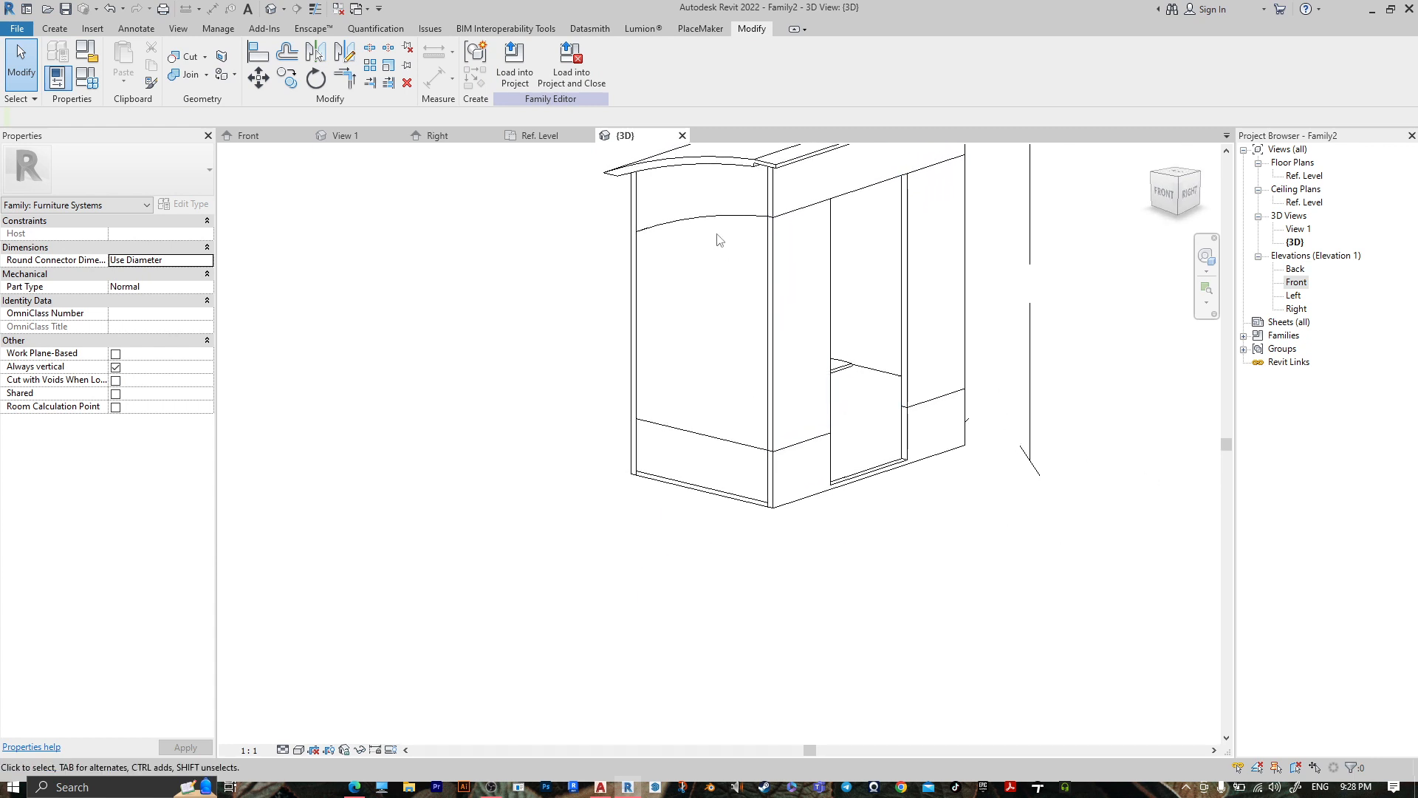
pyautogui.click(719, 228)
pyautogui.keyDown('ctrl'); pyautogui.click(829, 272); pyautogui.keyUp('ctrl')
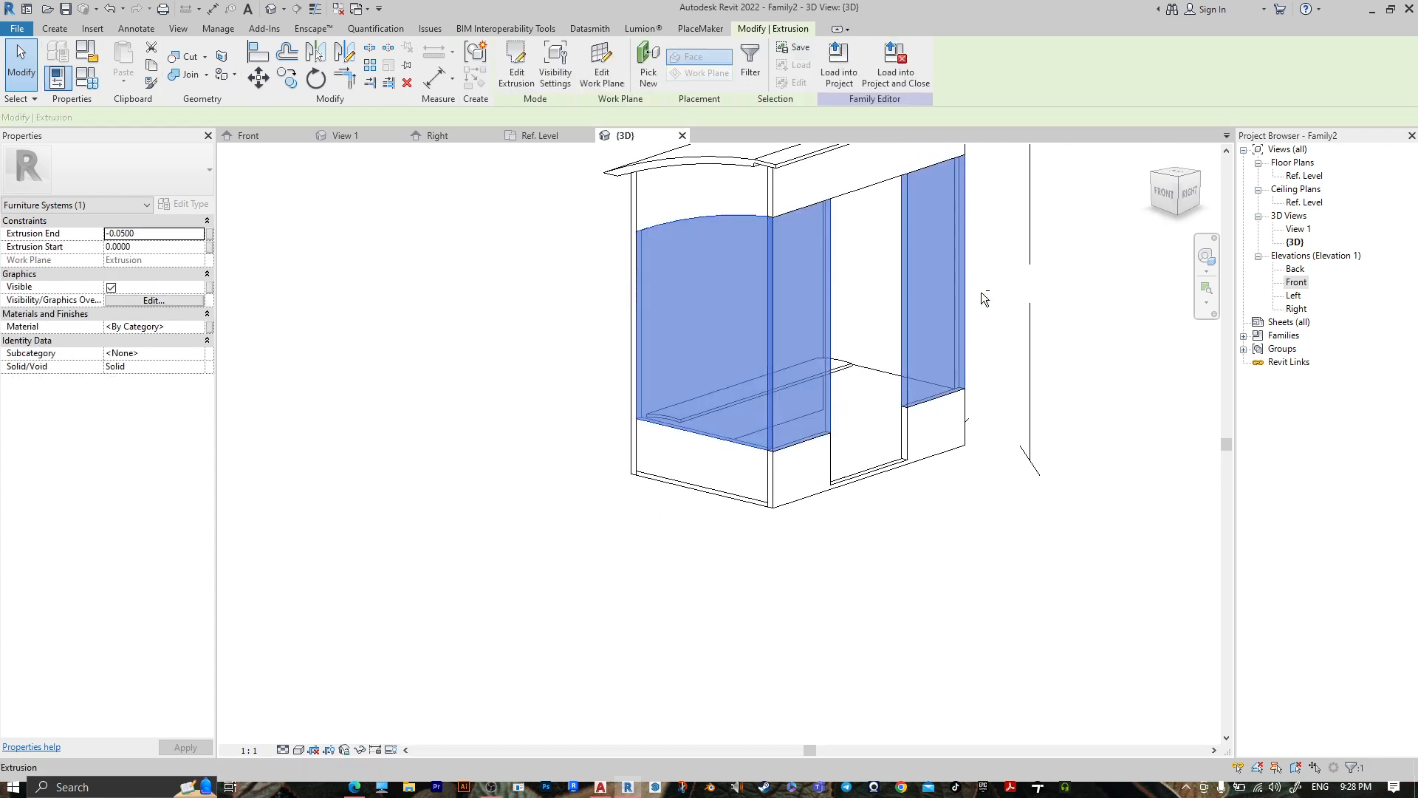
pyautogui.keyDown('shift'); pyautogui.moveTo(981, 291); pyautogui.dragTo(728, 321, button='middle'); pyautogui.keyUp('shift')
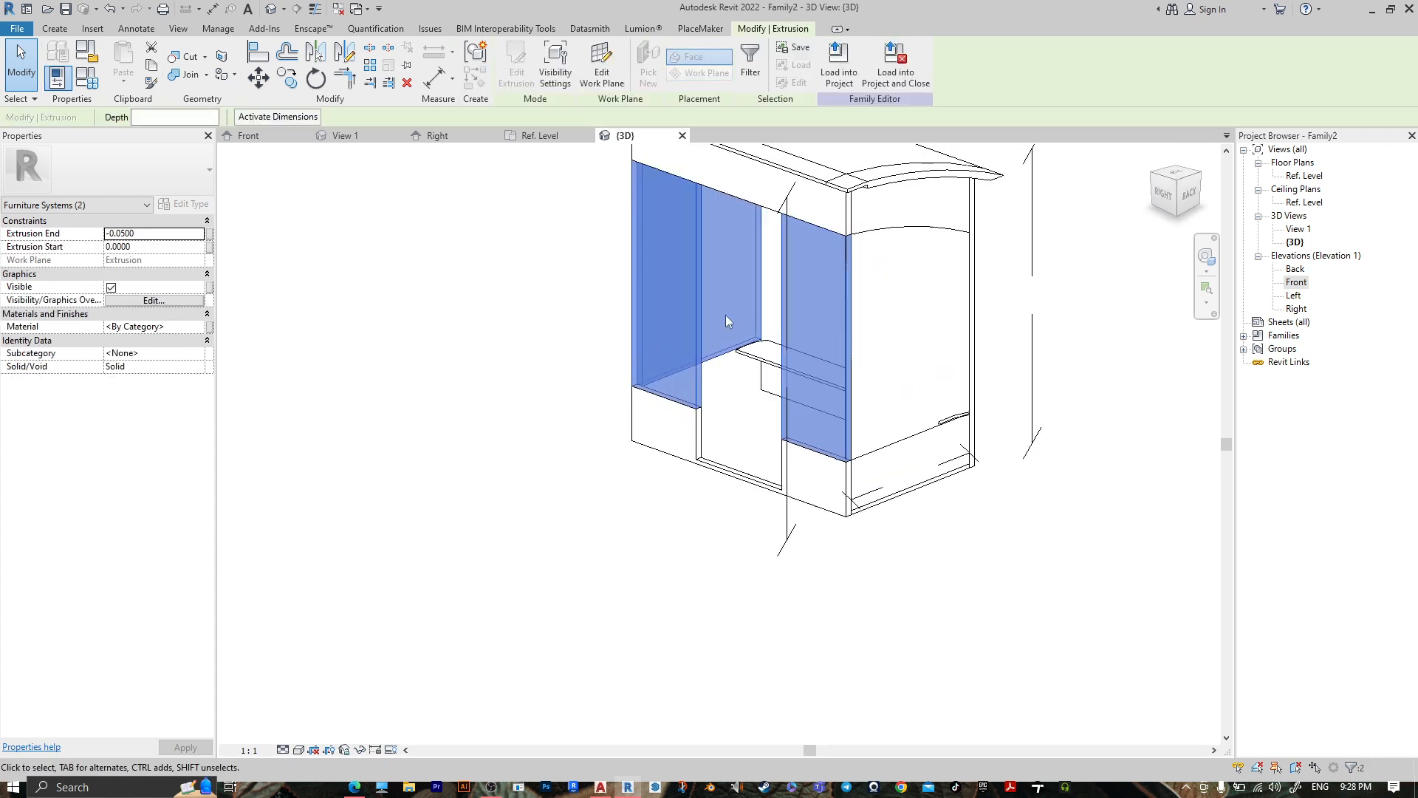
pyautogui.keyDown('ctrl'); pyautogui.click(916, 243); pyautogui.keyUp('ctrl')
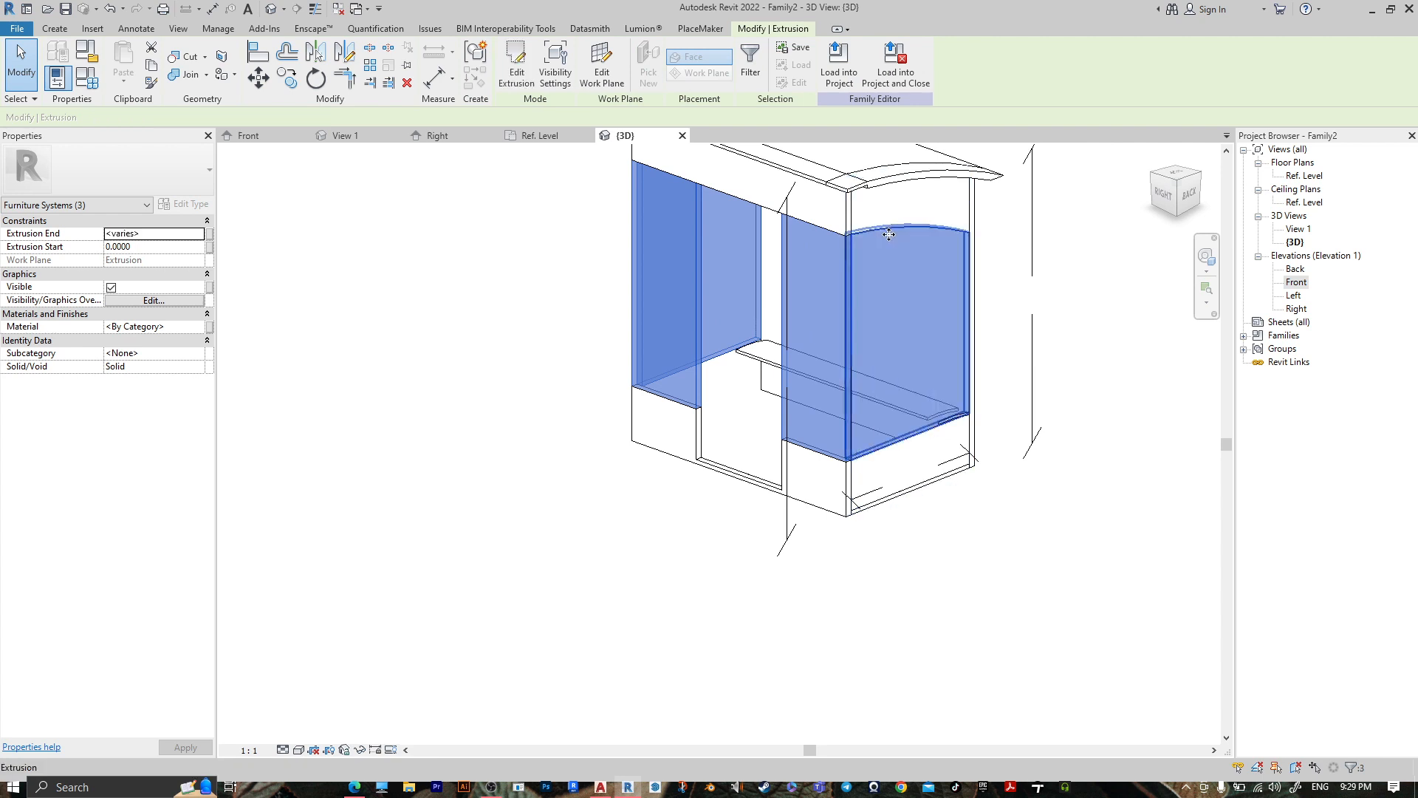
pyautogui.click(200, 327)
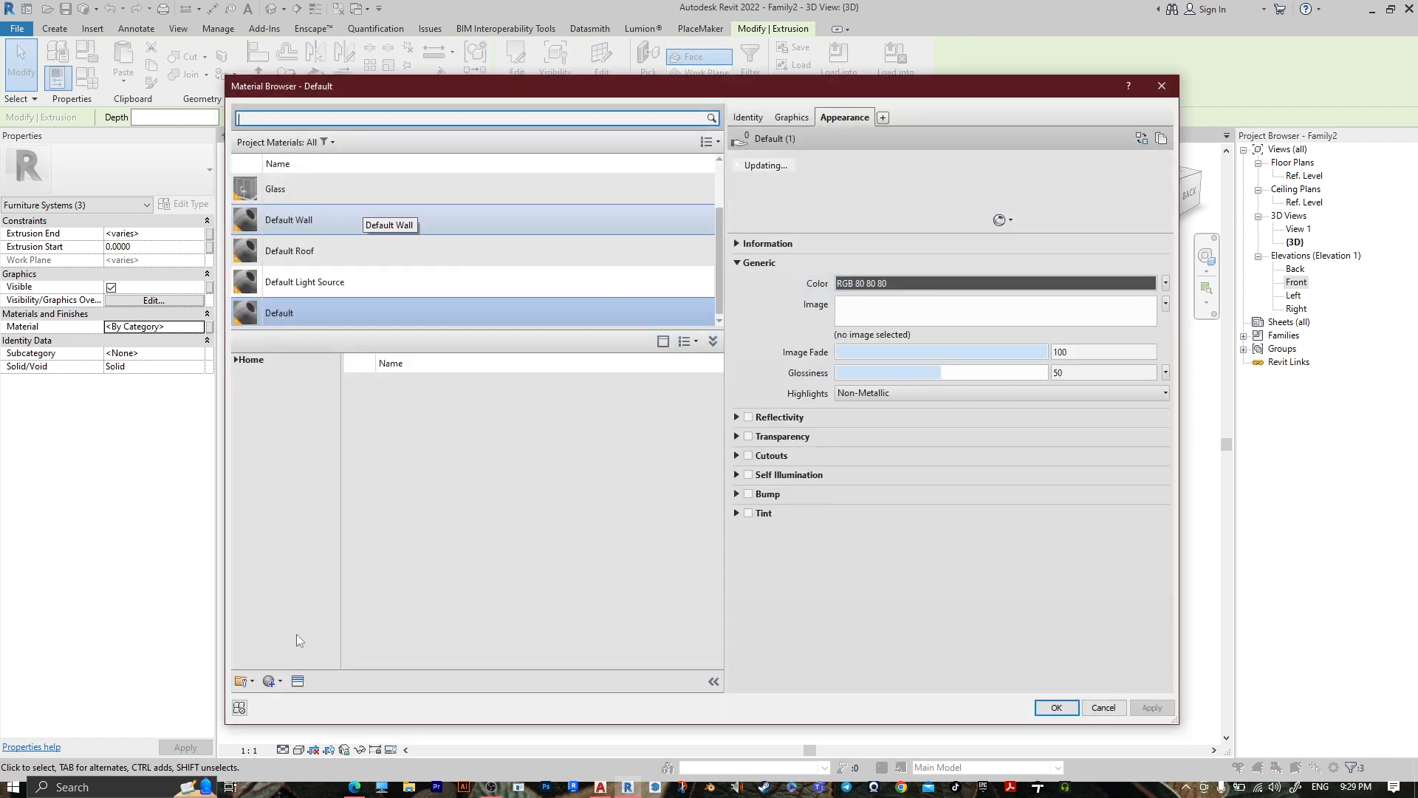
# Create a new material and try to rename it "glass".
pyautogui.click(282, 680)
pyautogui.click(306, 694)
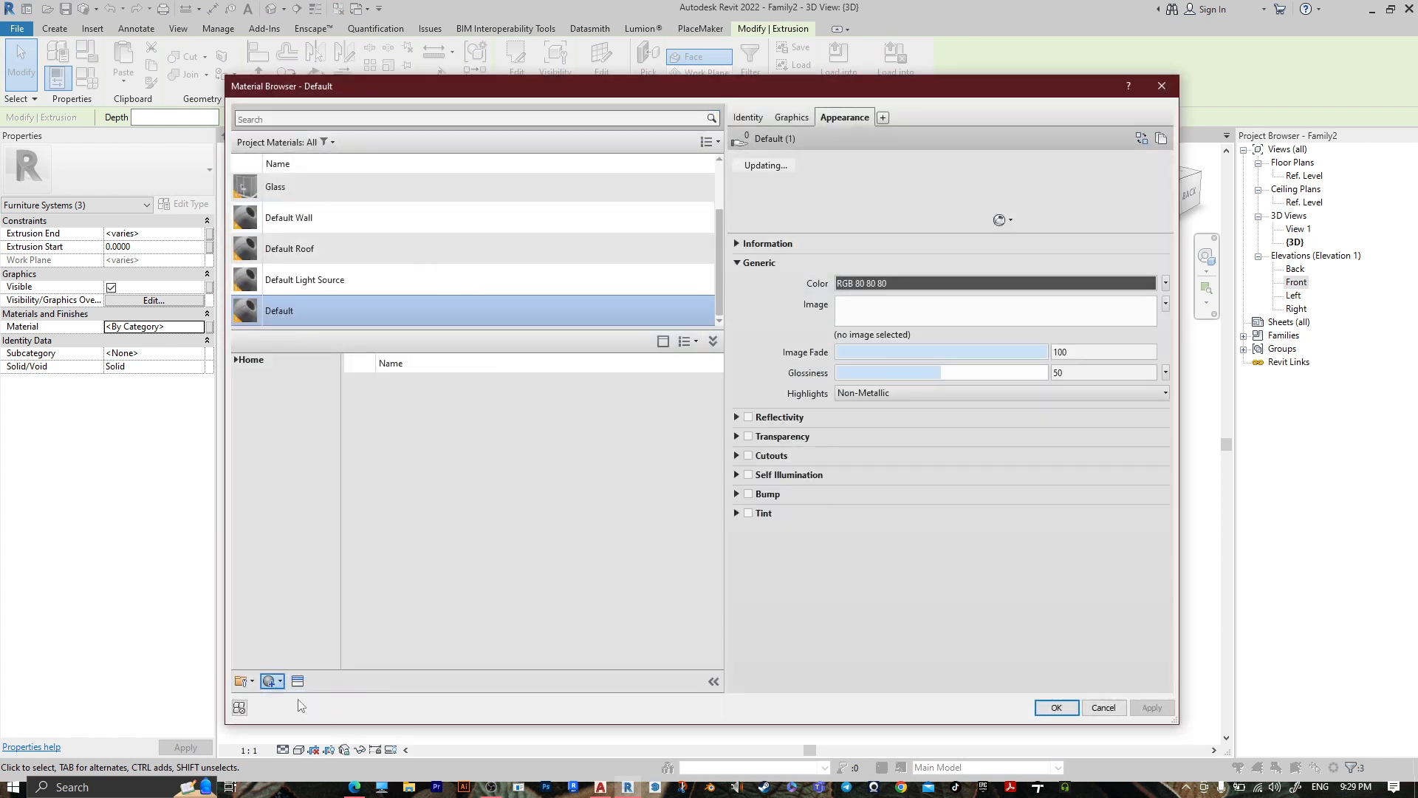
pyautogui.rightClick(328, 252)
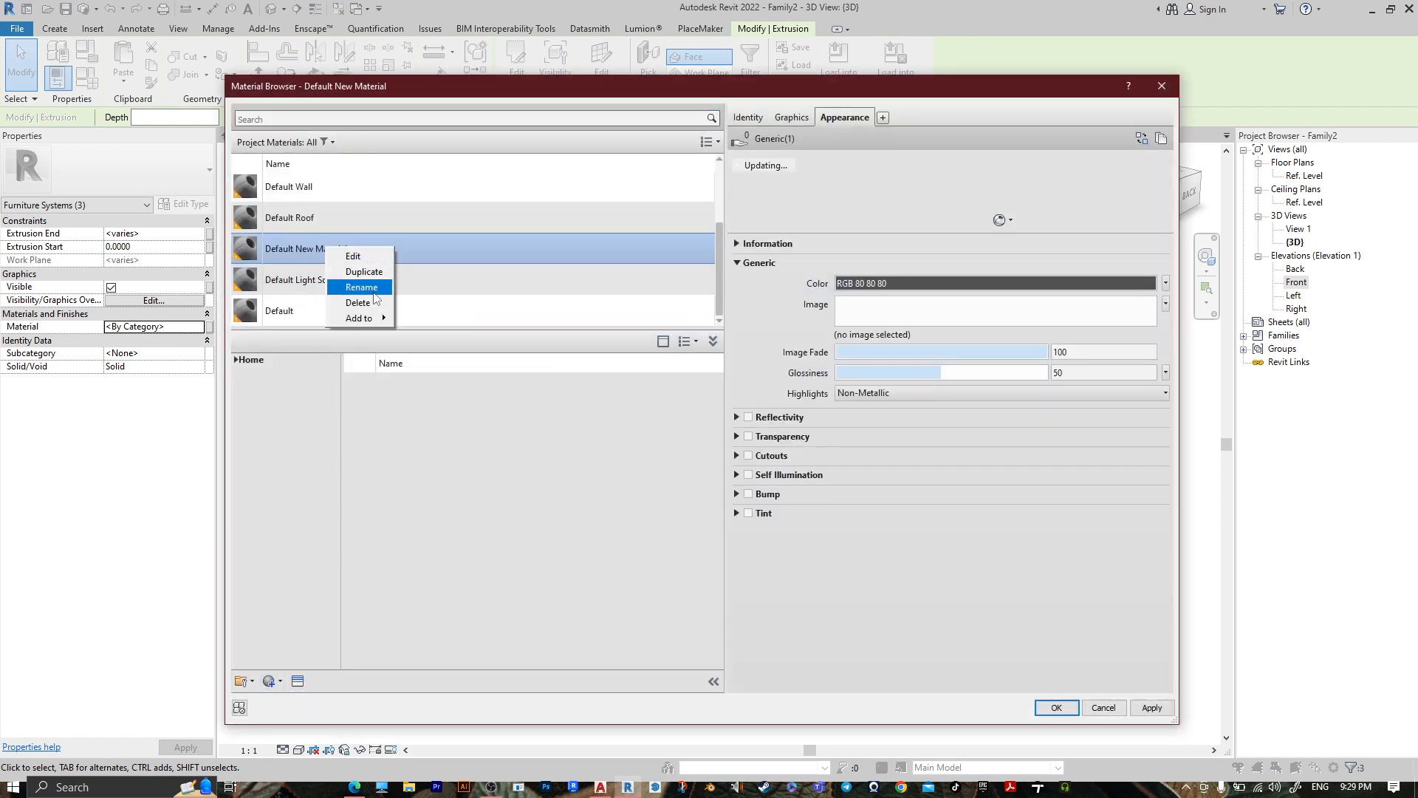
pyautogui.click(373, 293)
pyautogui.write('gla')
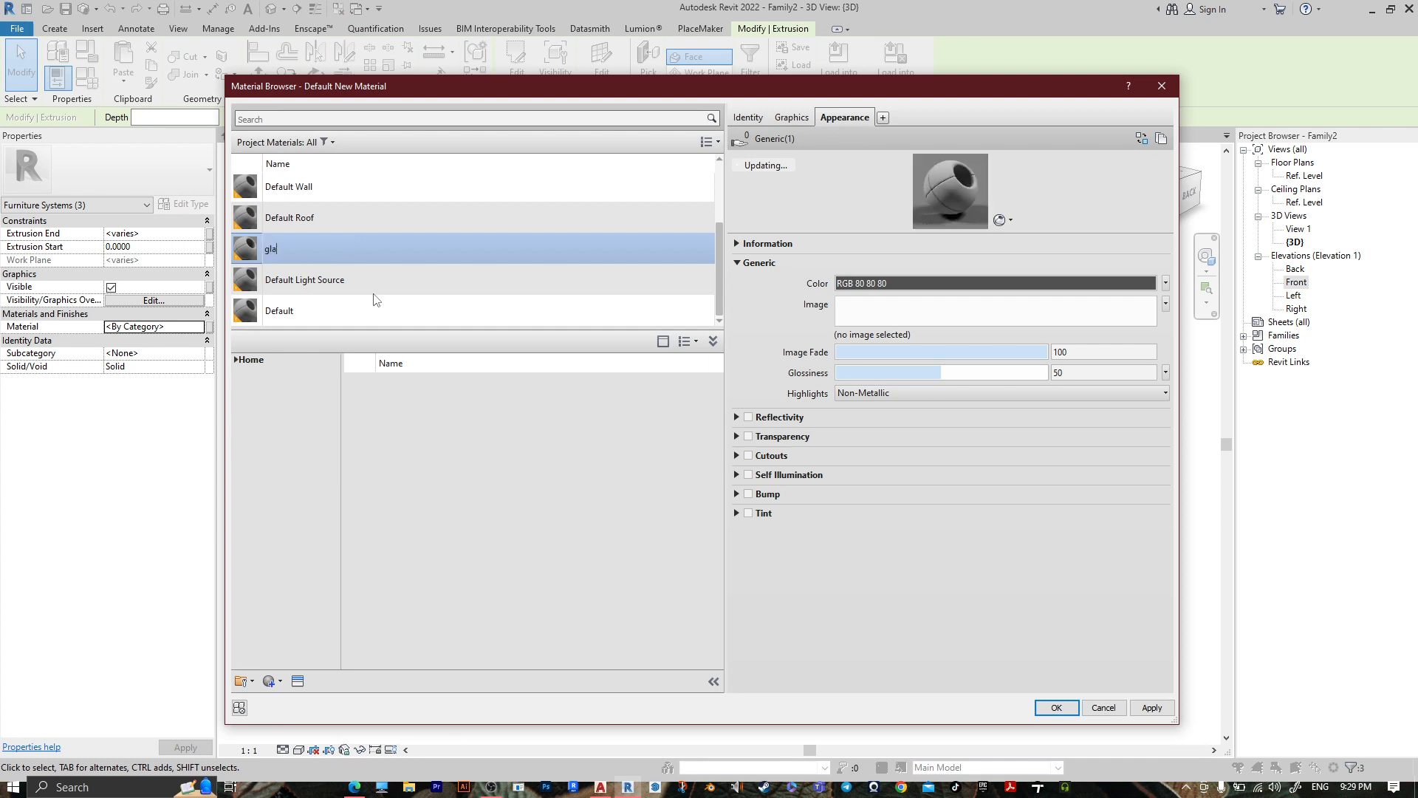
pyautogui.write('ss')
pyautogui.press('Return')
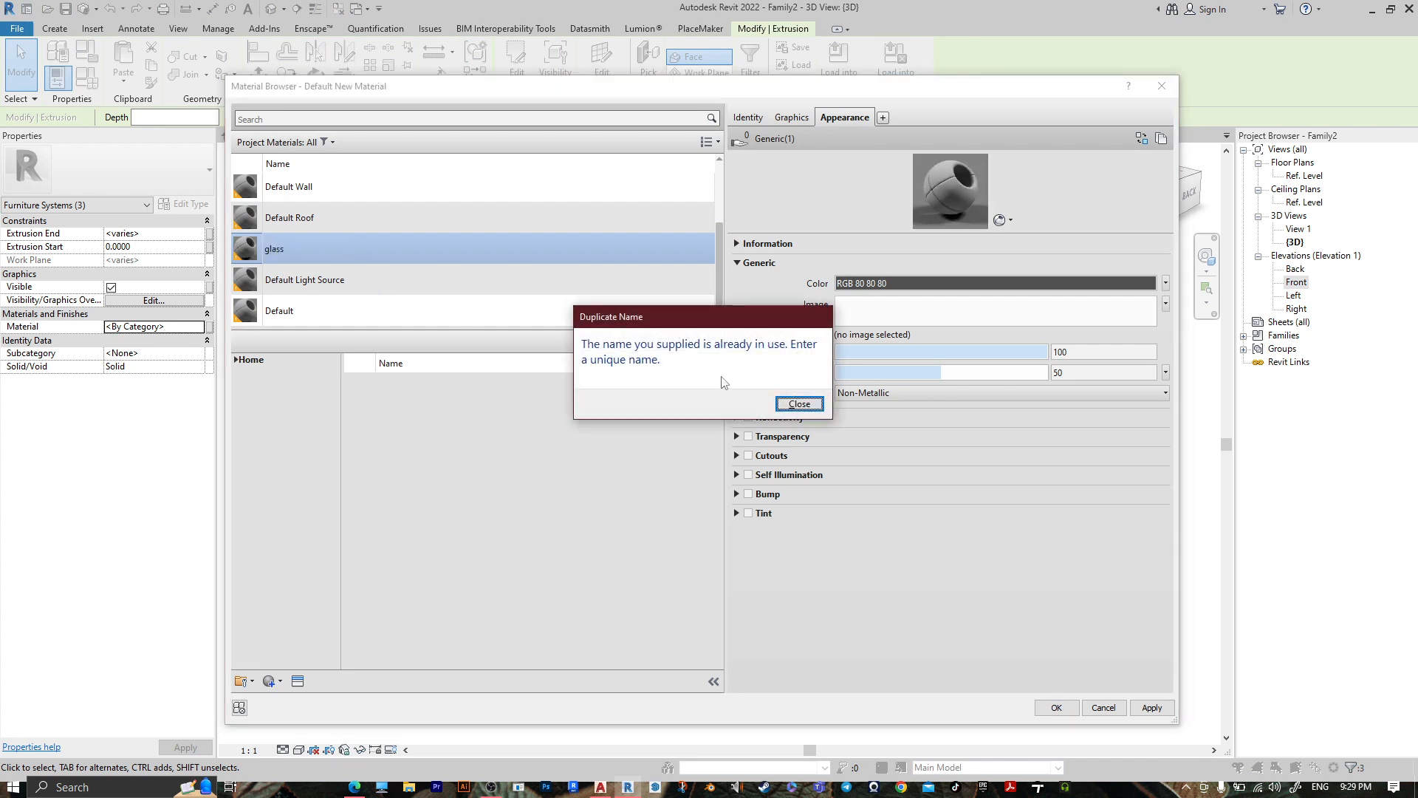
pyautogui.click(798, 404)
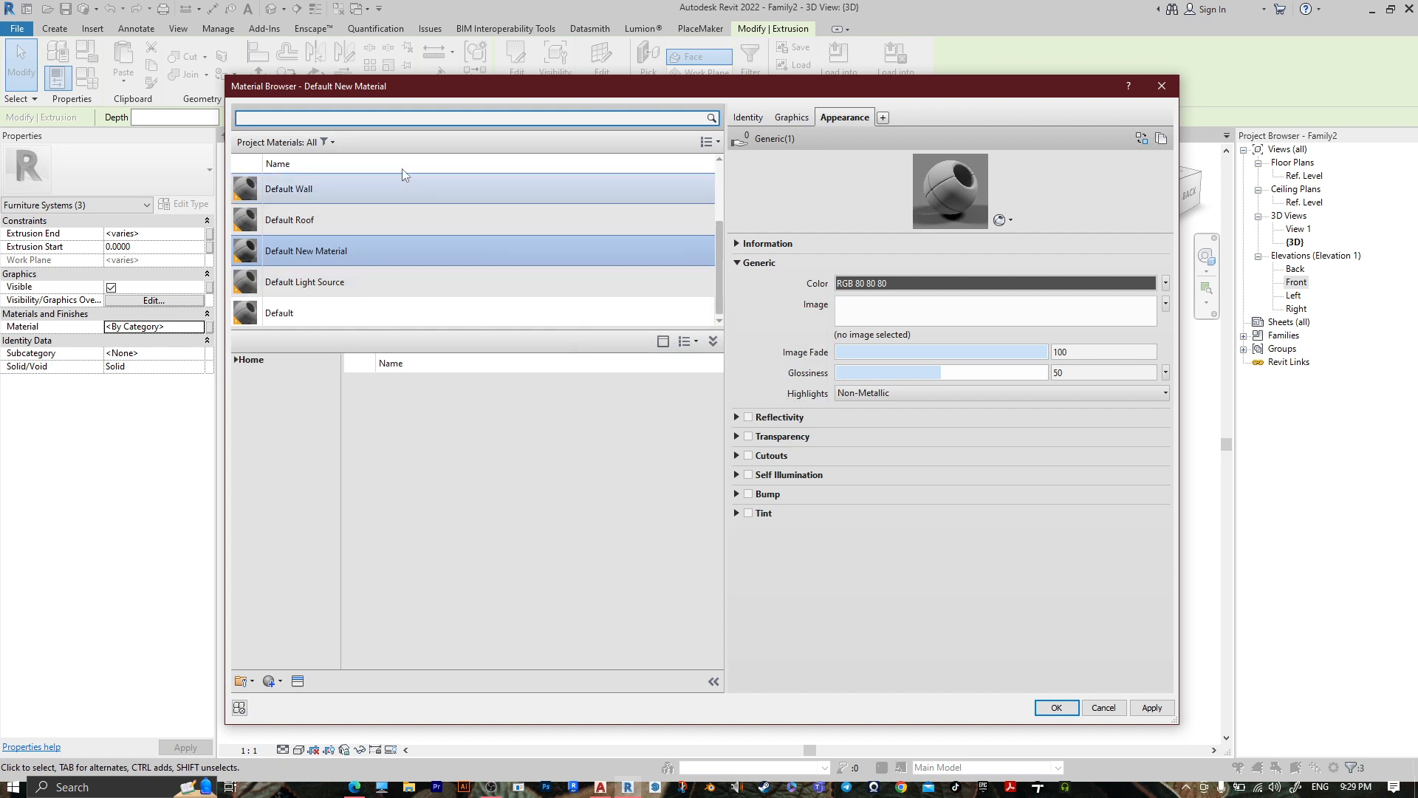
# Search the materials for "glass" and assign the existing Glass material to the selected side and entrance panels.
pyautogui.write('g')
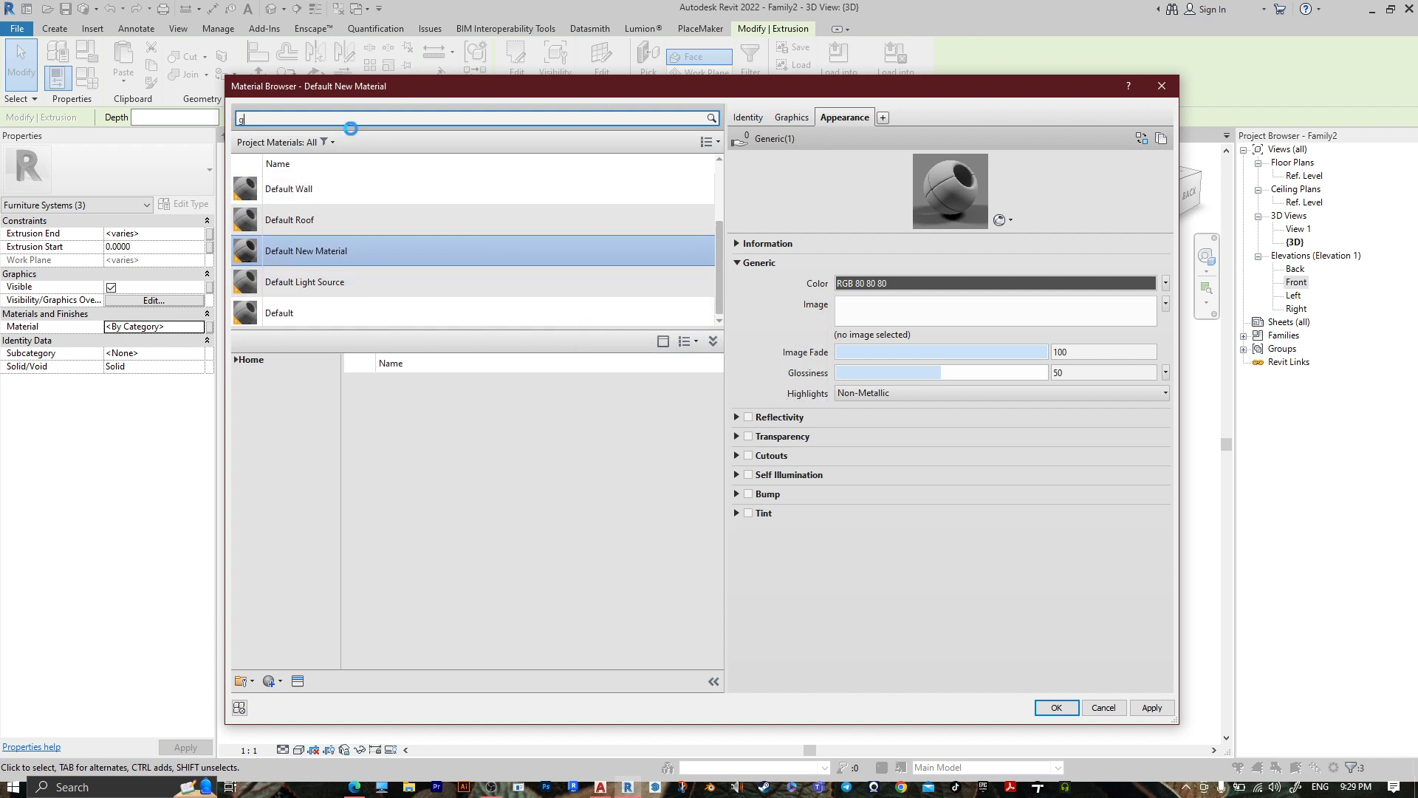
pyautogui.write('lass')
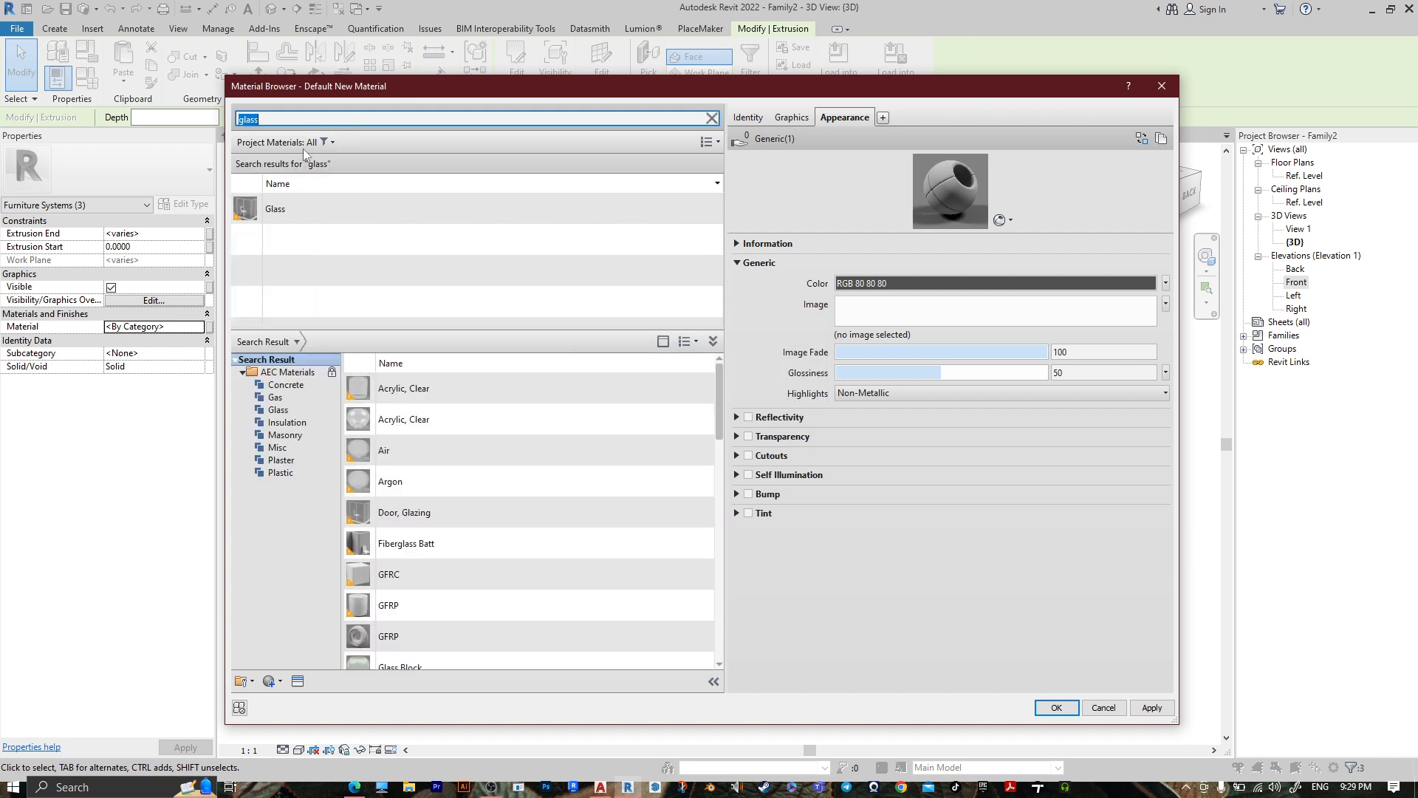
pyautogui.click(294, 216)
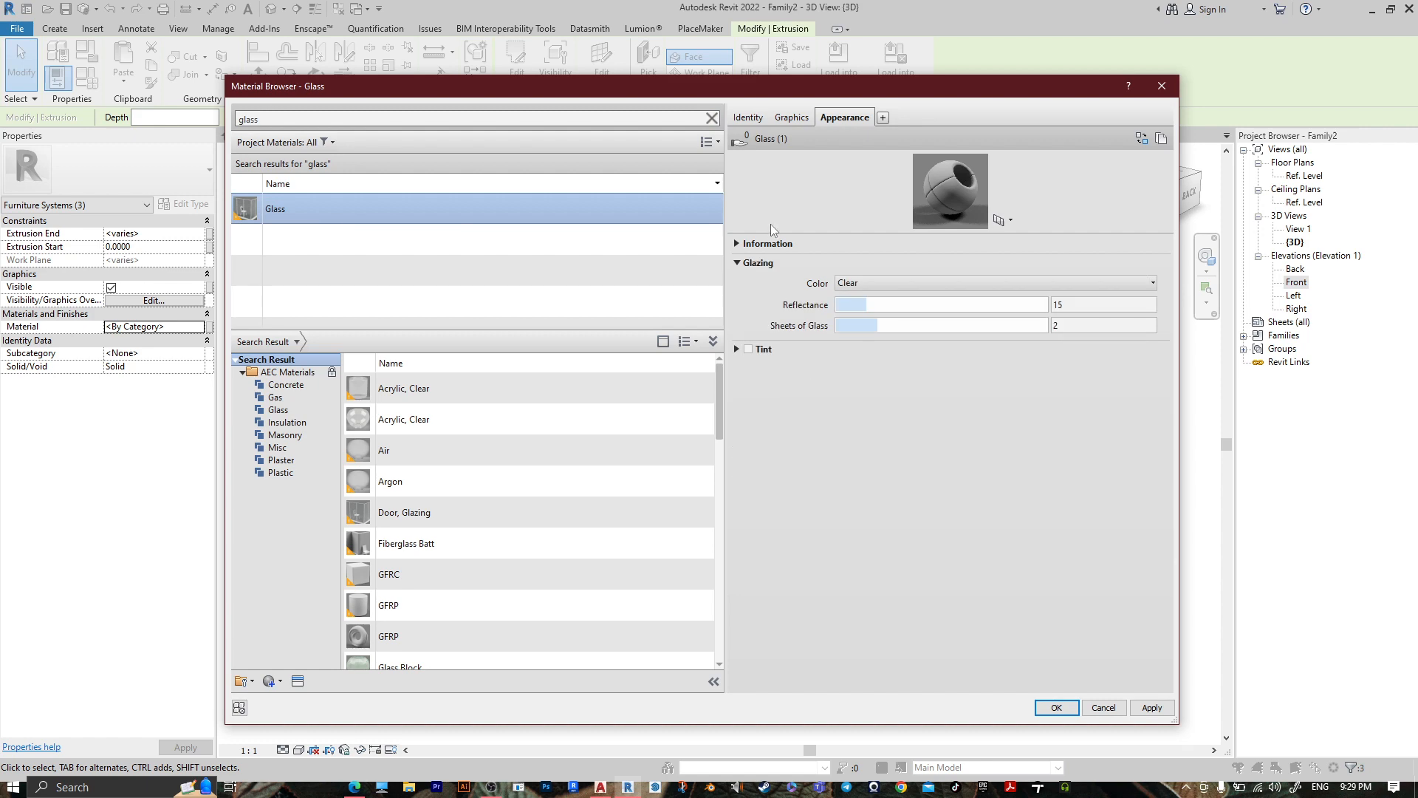
pyautogui.click(1066, 715)
pyautogui.click(791, 566)
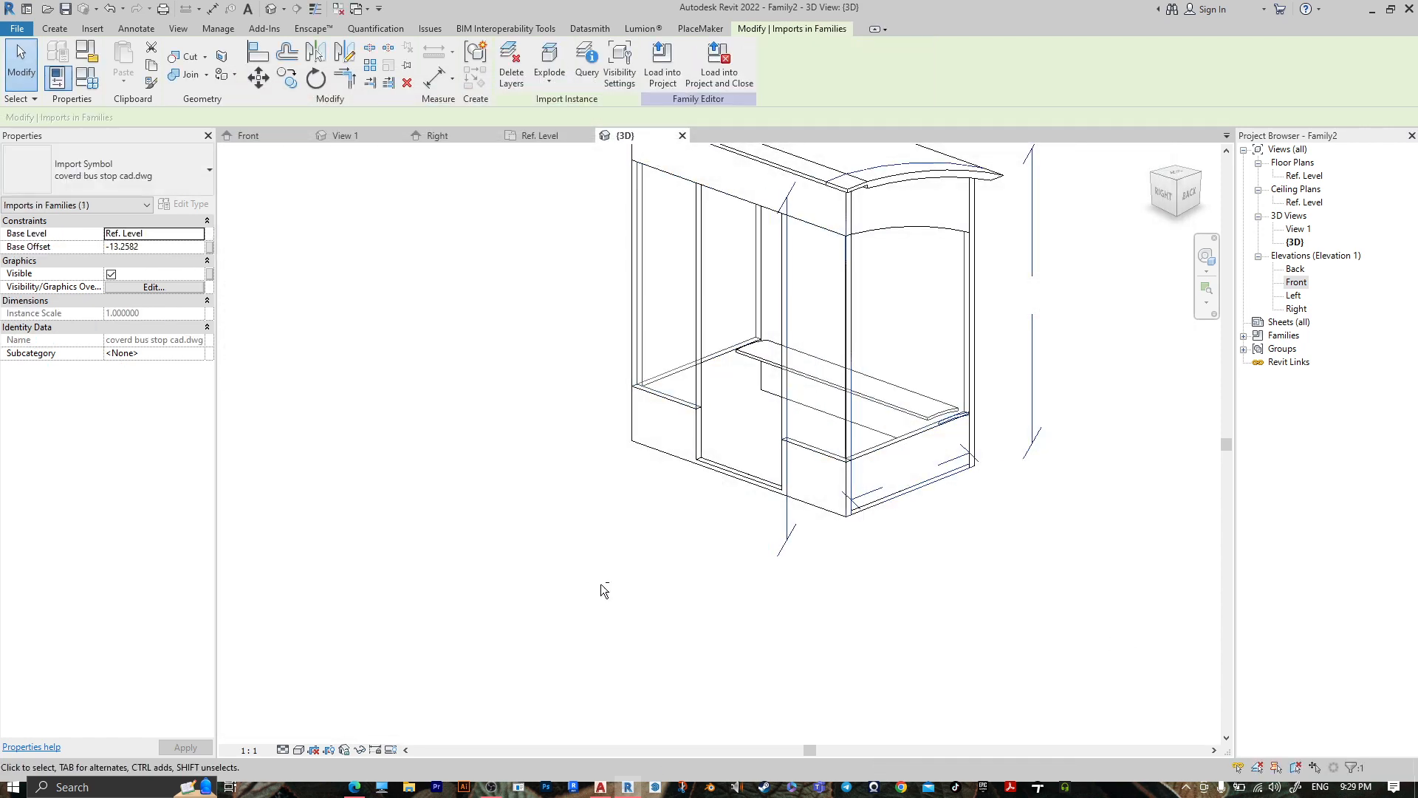
# Search the material library for "plas" and assign Laminate, Blue, Matte to the bench seat.
pyautogui.keyDown('shift'); pyautogui.moveTo(601, 583); pyautogui.dragTo(871, 573, button='middle'); pyautogui.keyUp('shift')
pyautogui.click(814, 424)
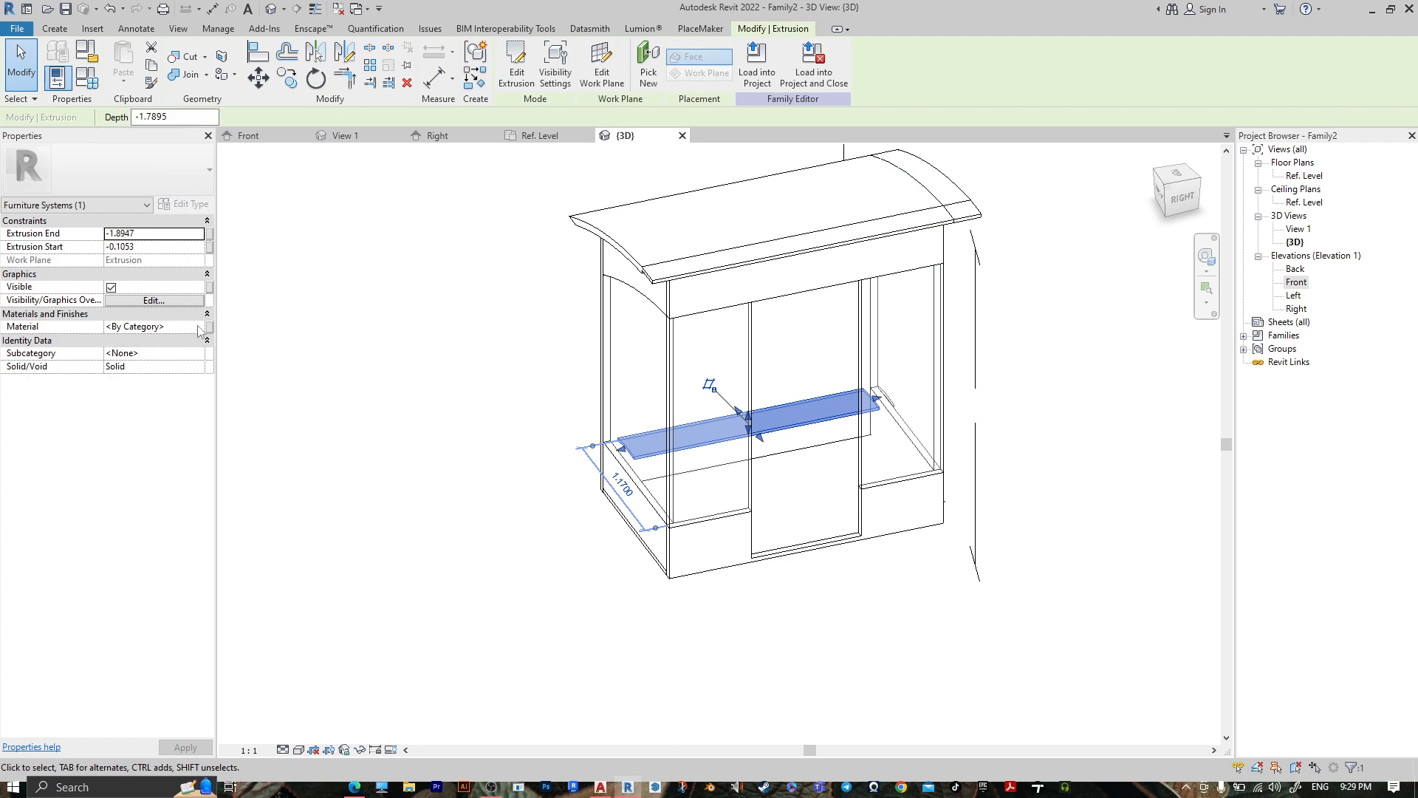
pyautogui.click(201, 327)
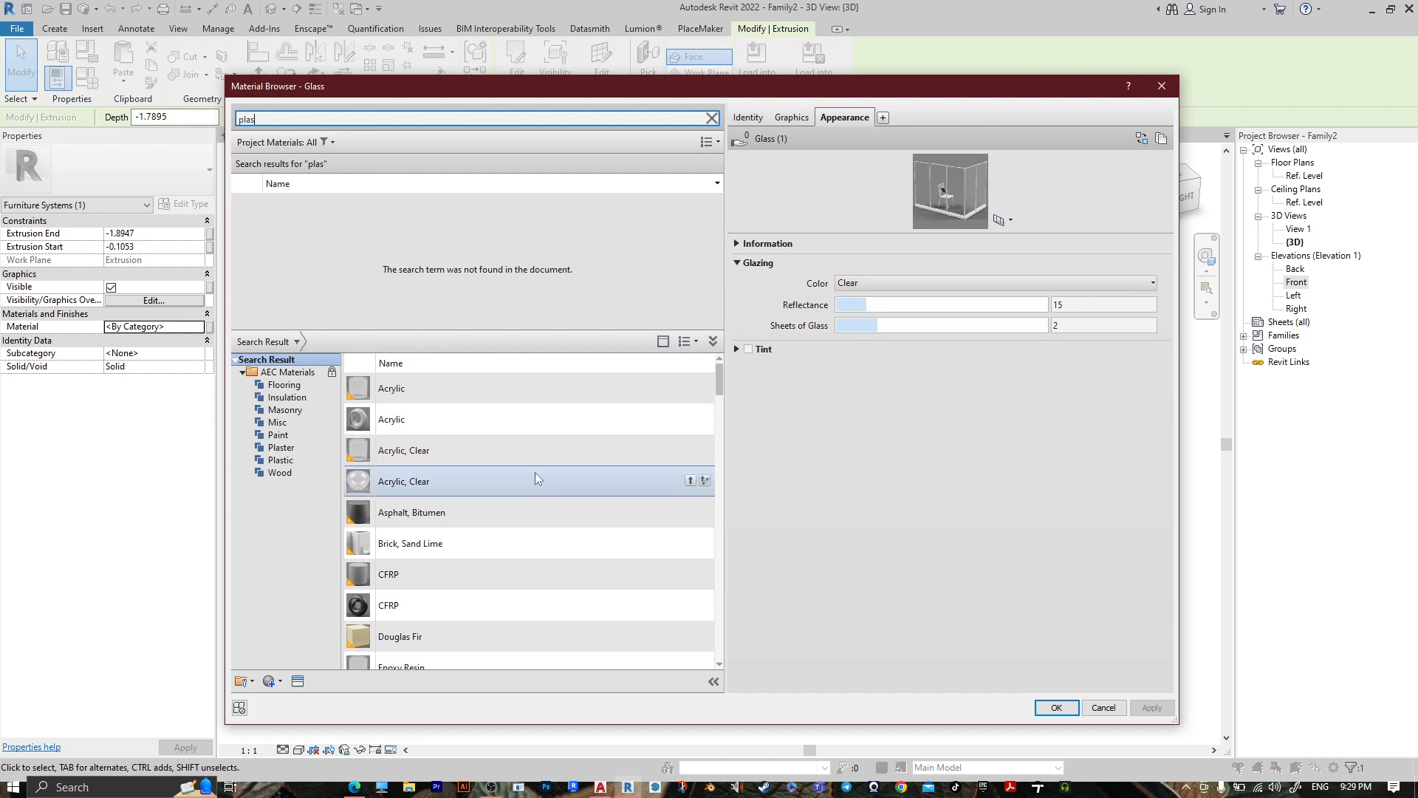
pyautogui.scroll(-2, 514, 428)
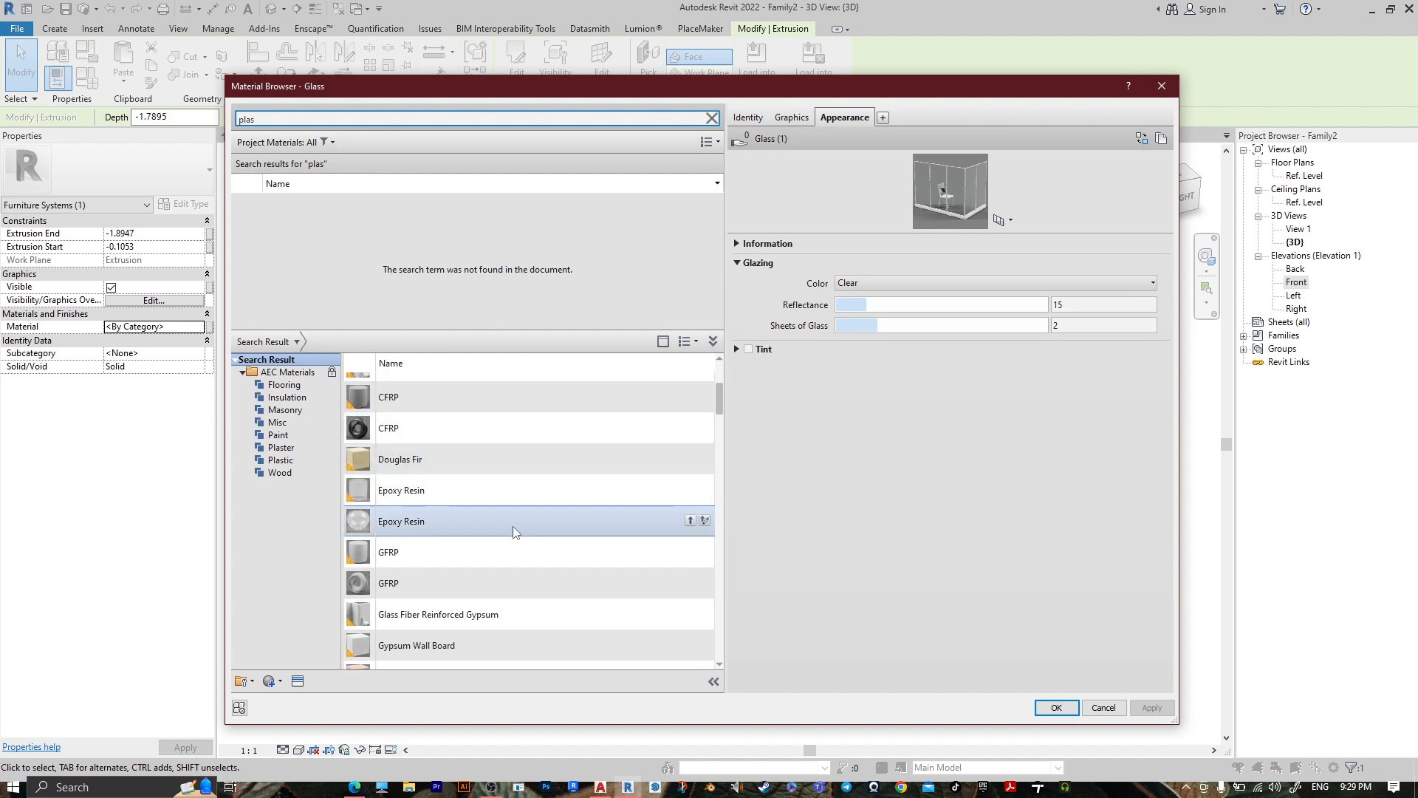
pyautogui.scroll(-4, 513, 526)
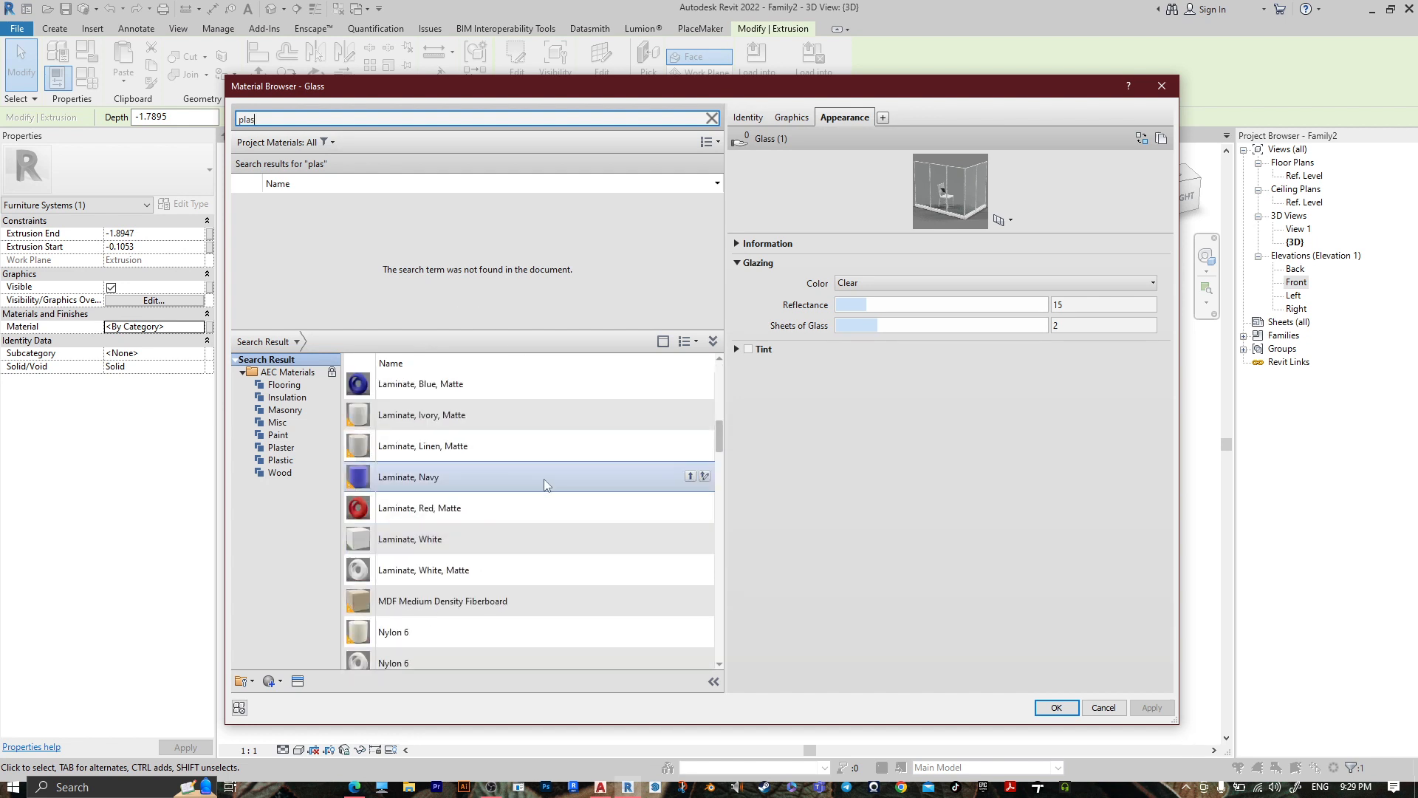
pyautogui.click(690, 388)
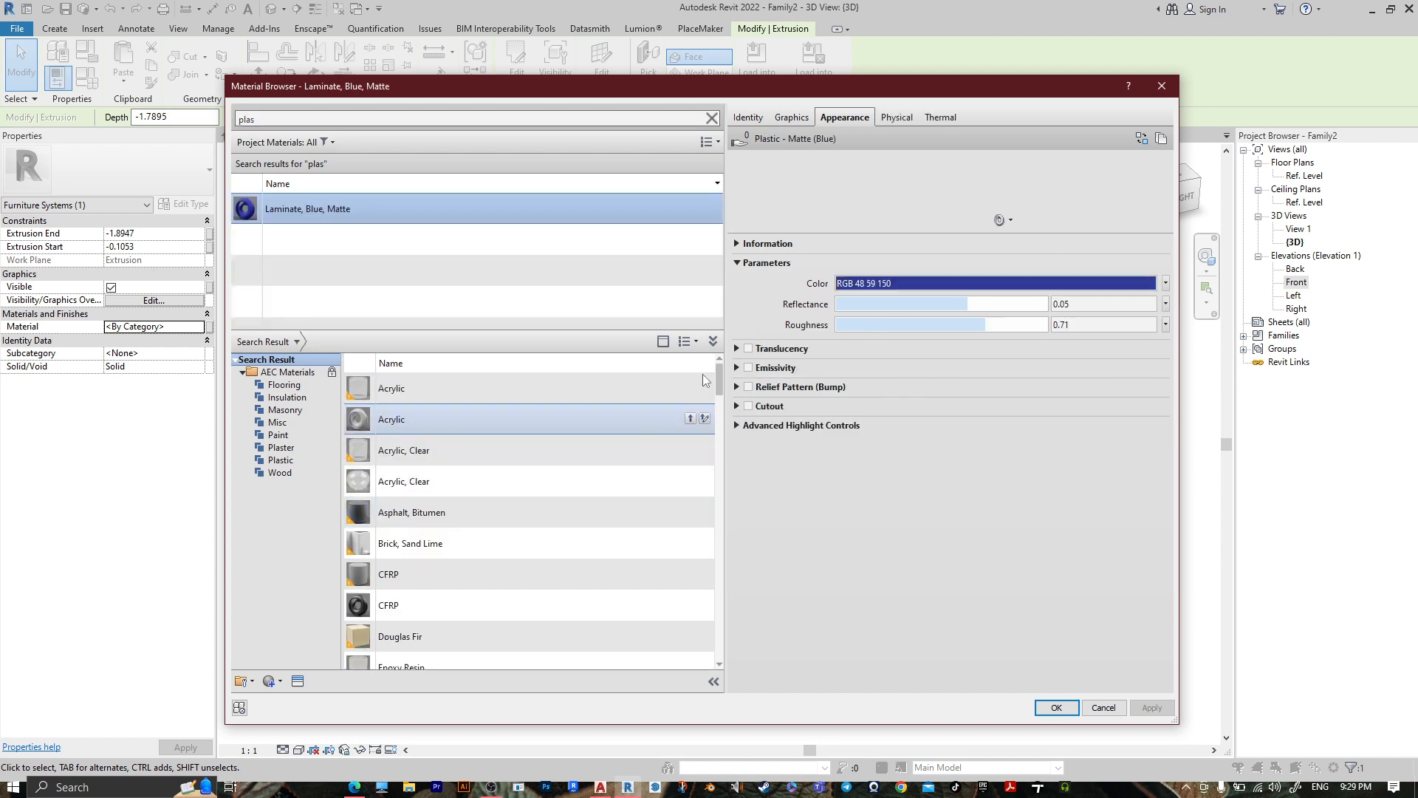
pyautogui.click(1057, 708)
pyautogui.click(886, 643)
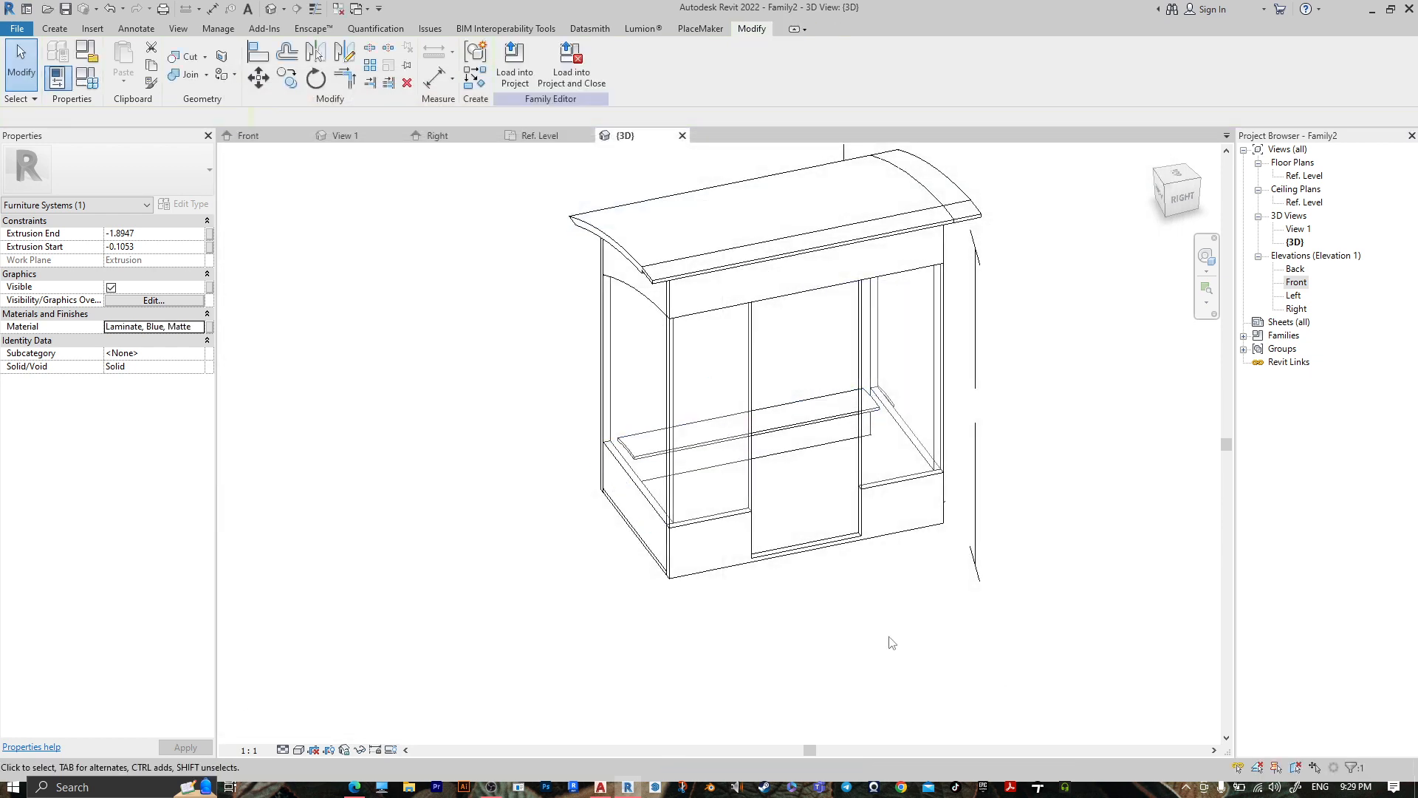
# Set the 3D view's visual style to Realistic.
pyautogui.keyDown('shift'); pyautogui.moveTo(886, 642); pyautogui.dragTo(902, 541, button='middle'); pyautogui.keyUp('shift')
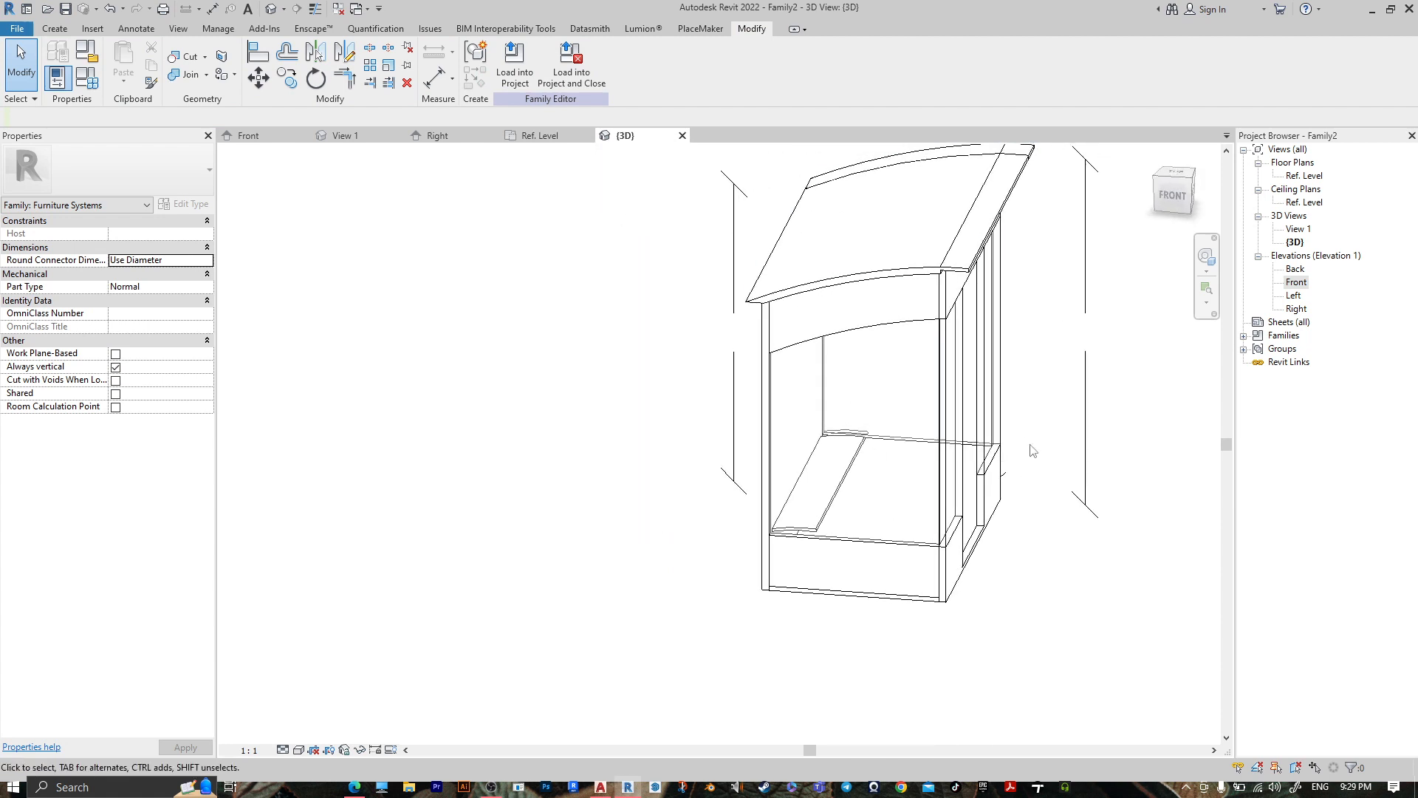
pyautogui.keyDown('shift'); pyautogui.moveTo(1016, 437); pyautogui.dragTo(956, 450, button='middle'); pyautogui.keyUp('shift')
pyautogui.click(300, 749)
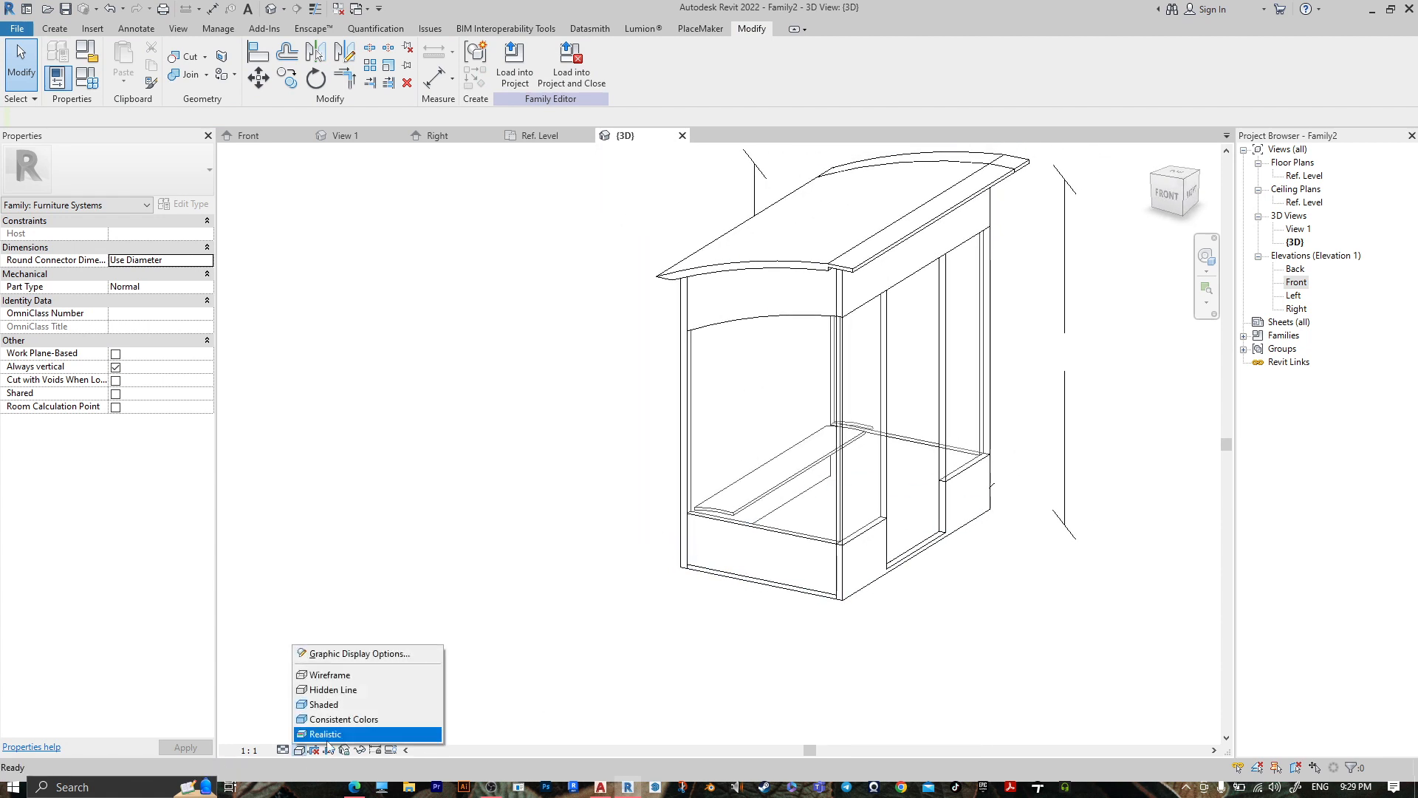
pyautogui.click(347, 736)
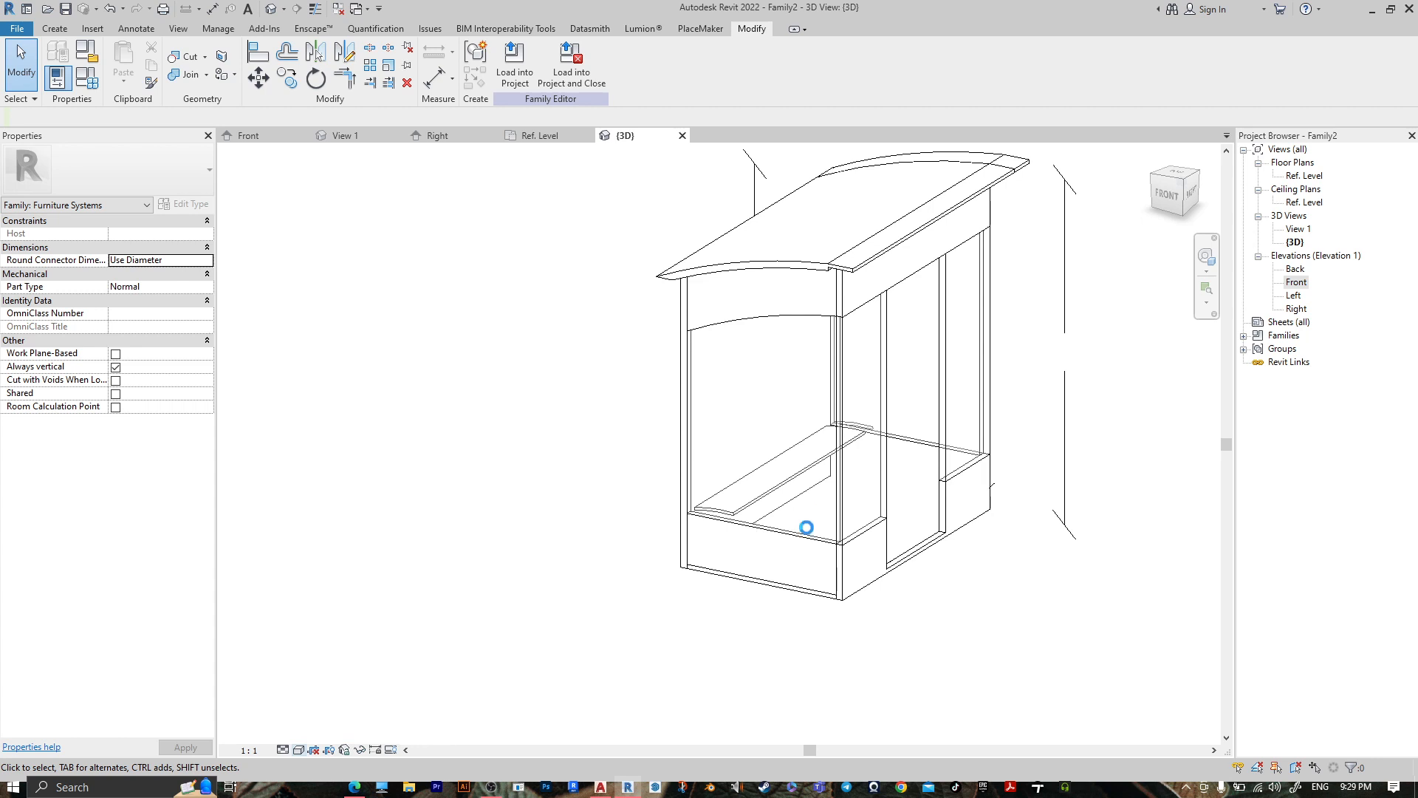
# Search the material library for "asph" and assign Asphalt, Bitumen to the bus stop's floor.
pyautogui.scroll(-2, 807, 528)
pyautogui.keyDown('shift'); pyautogui.moveTo(973, 605); pyautogui.dragTo(837, 550, button='middle'); pyautogui.keyUp('shift')
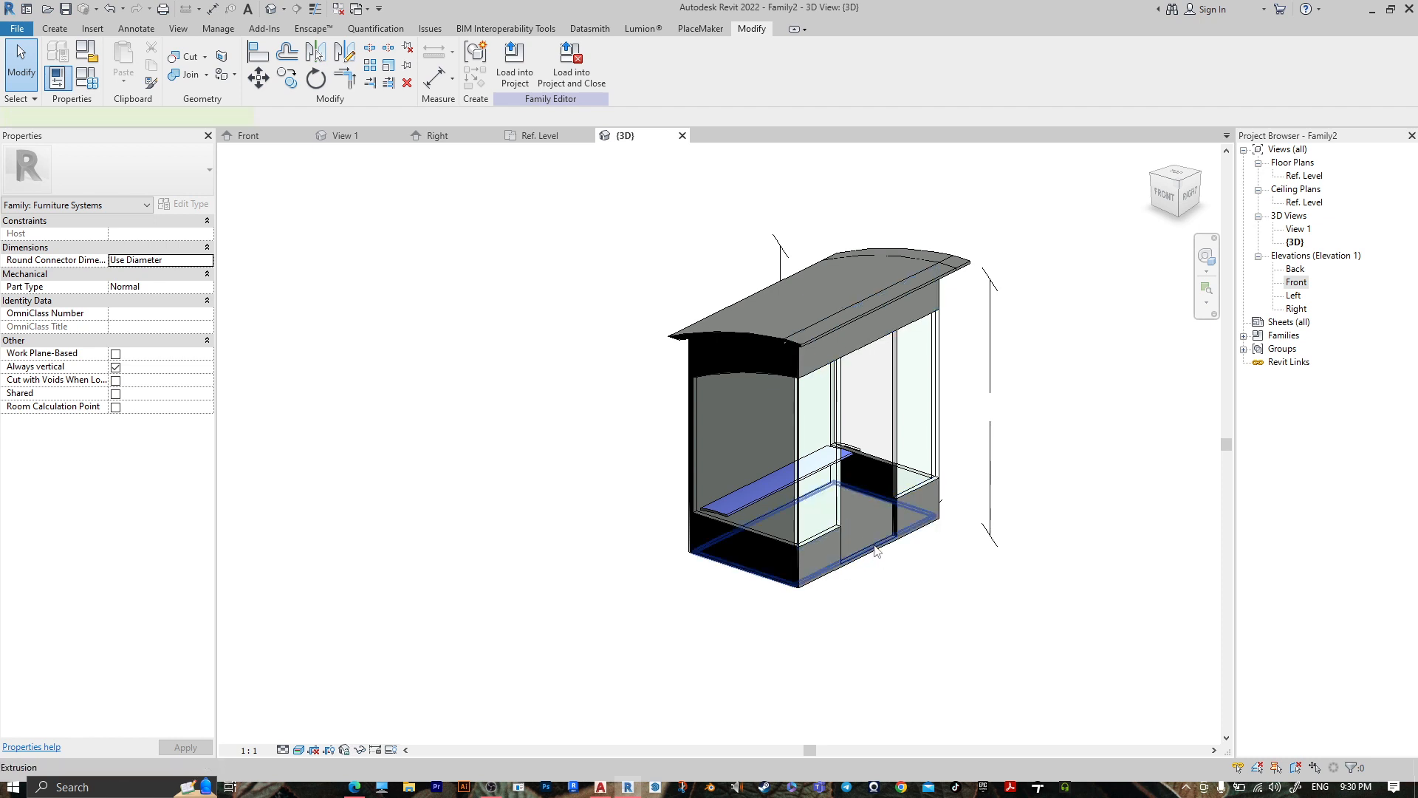
pyautogui.click(824, 515)
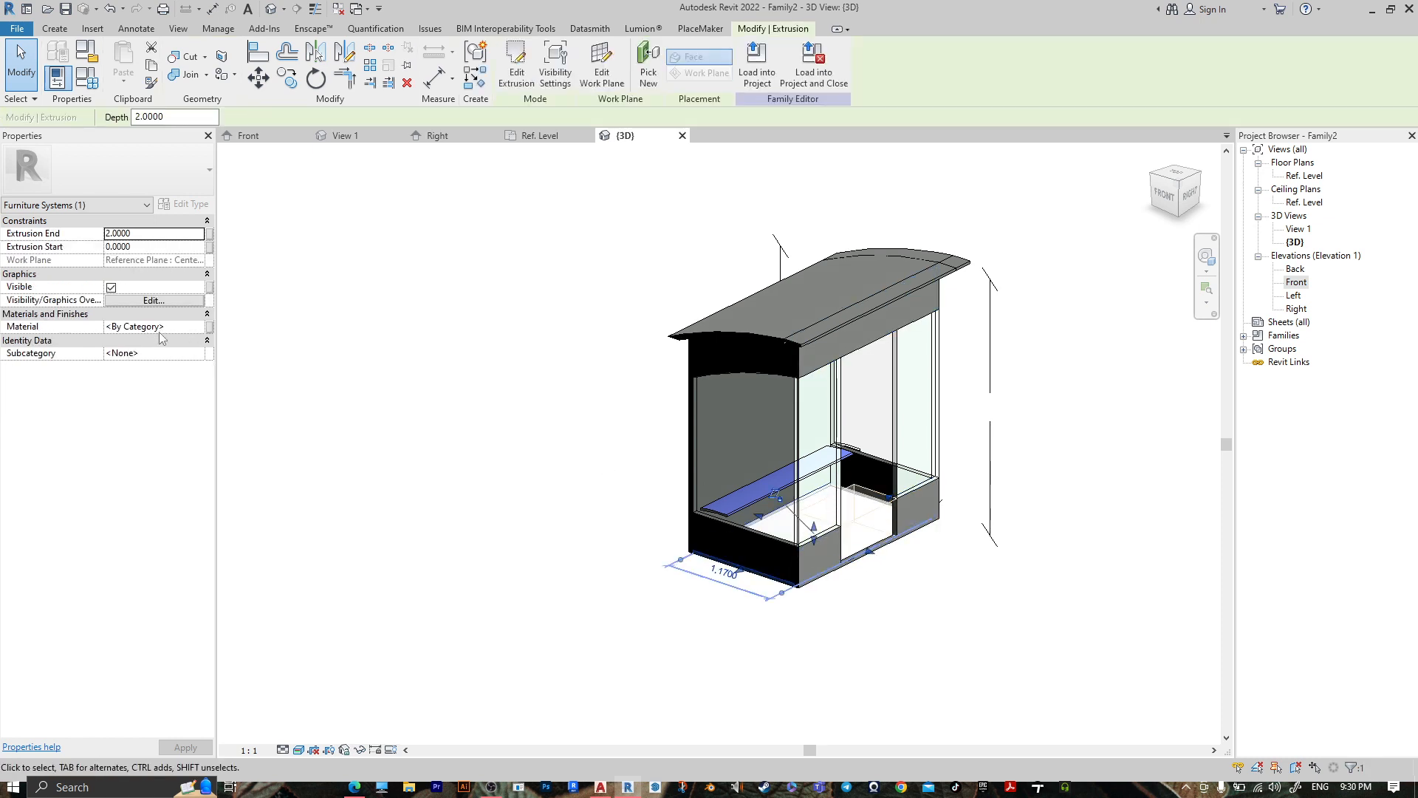
pyautogui.click(201, 328)
pyautogui.click(199, 325)
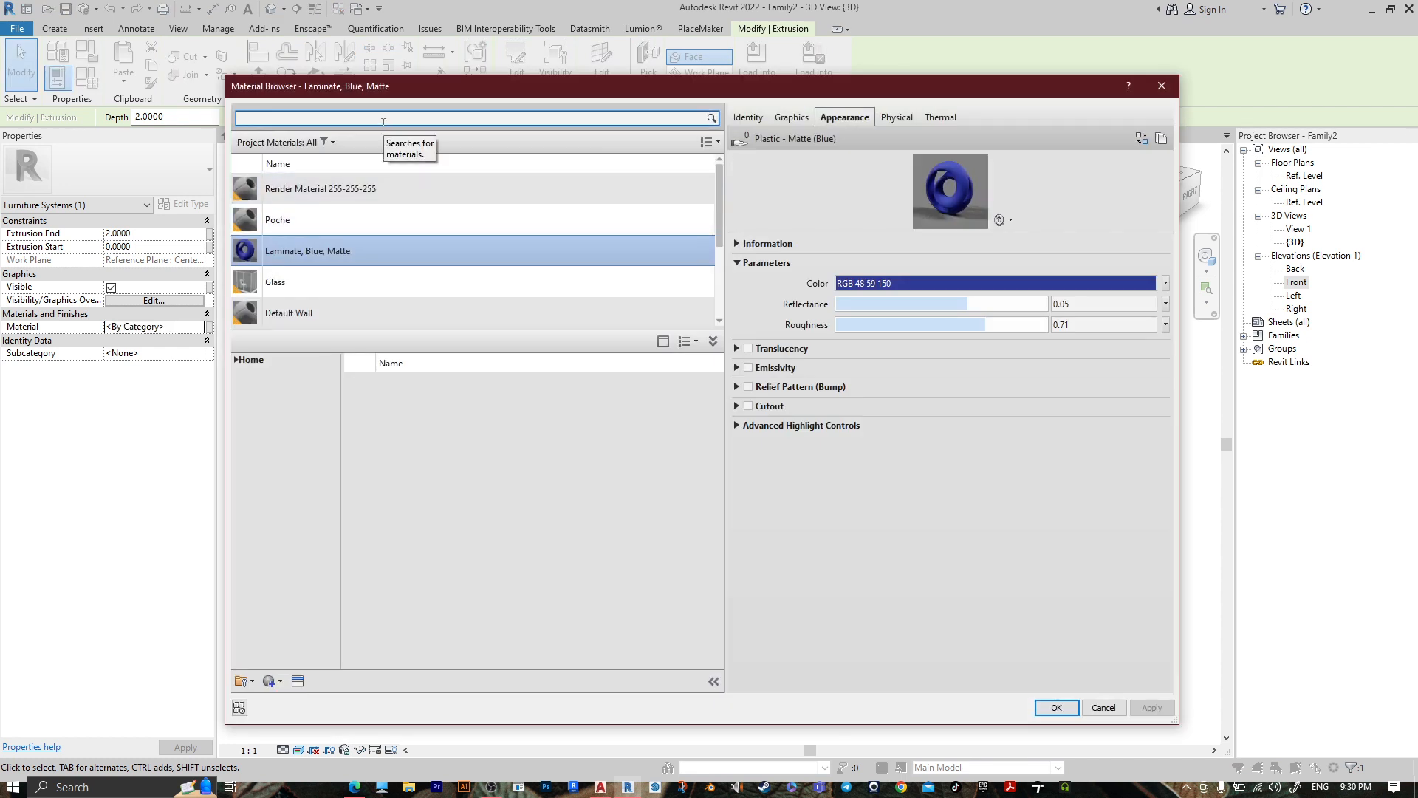
pyautogui.click(382, 120)
pyautogui.write('asph')
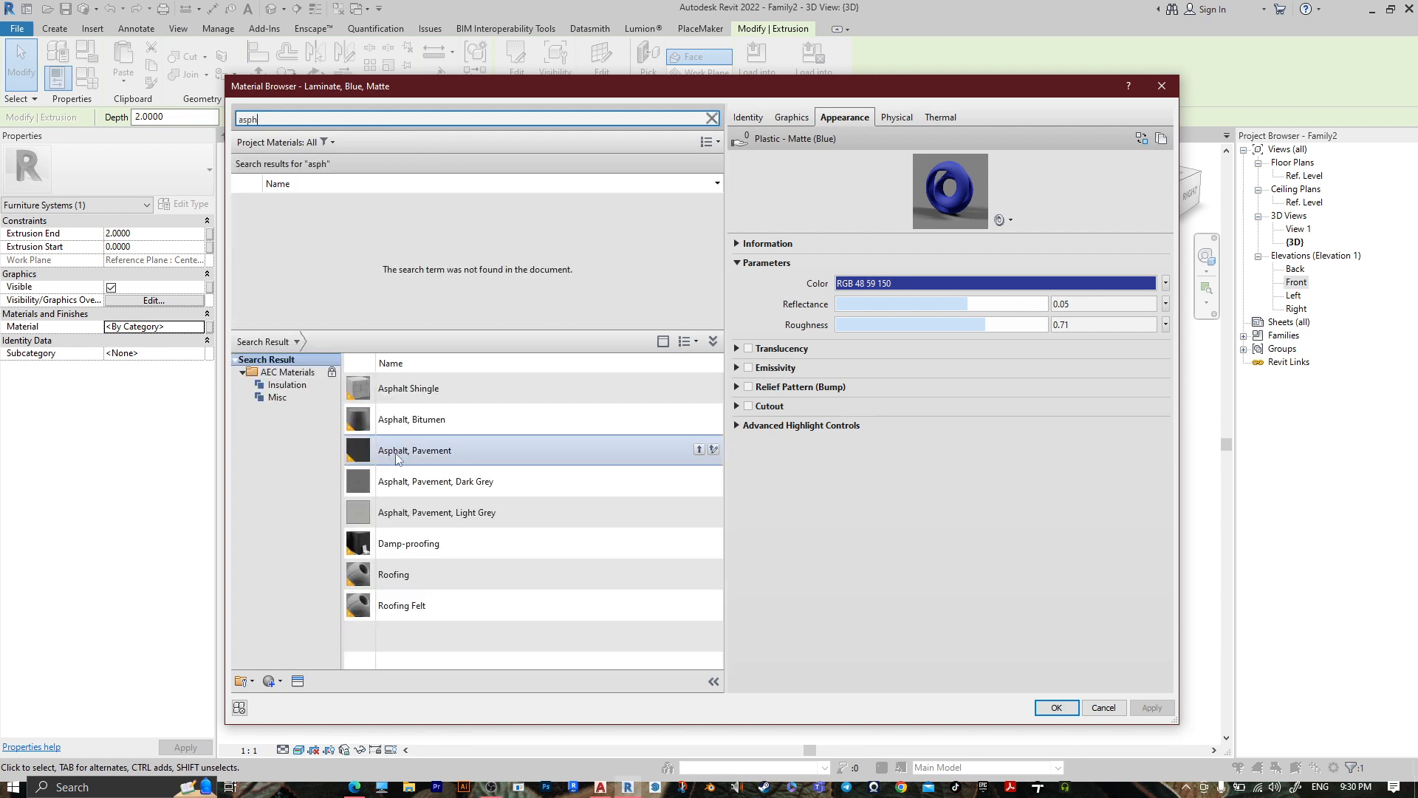
pyautogui.click(713, 419)
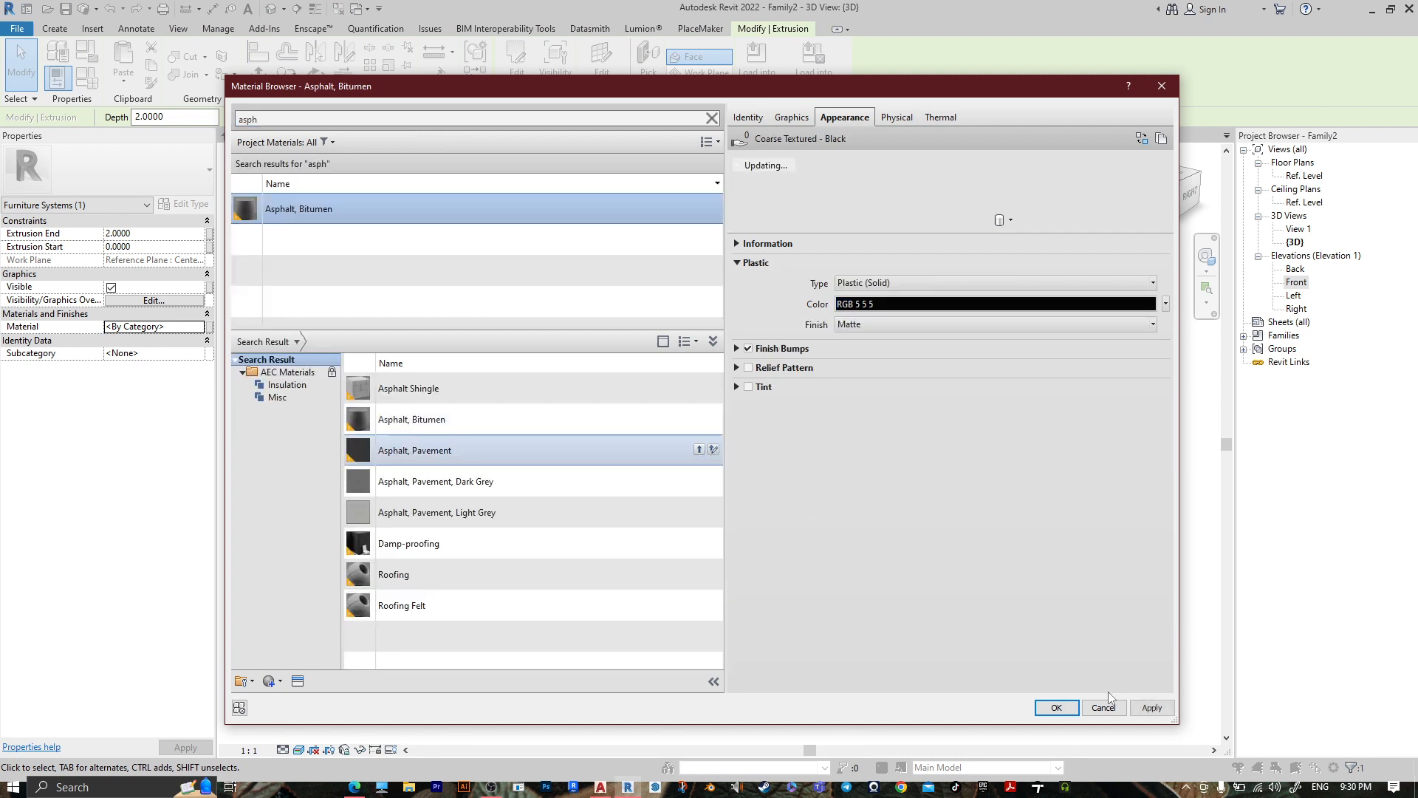
pyautogui.click(1057, 708)
pyautogui.click(962, 591)
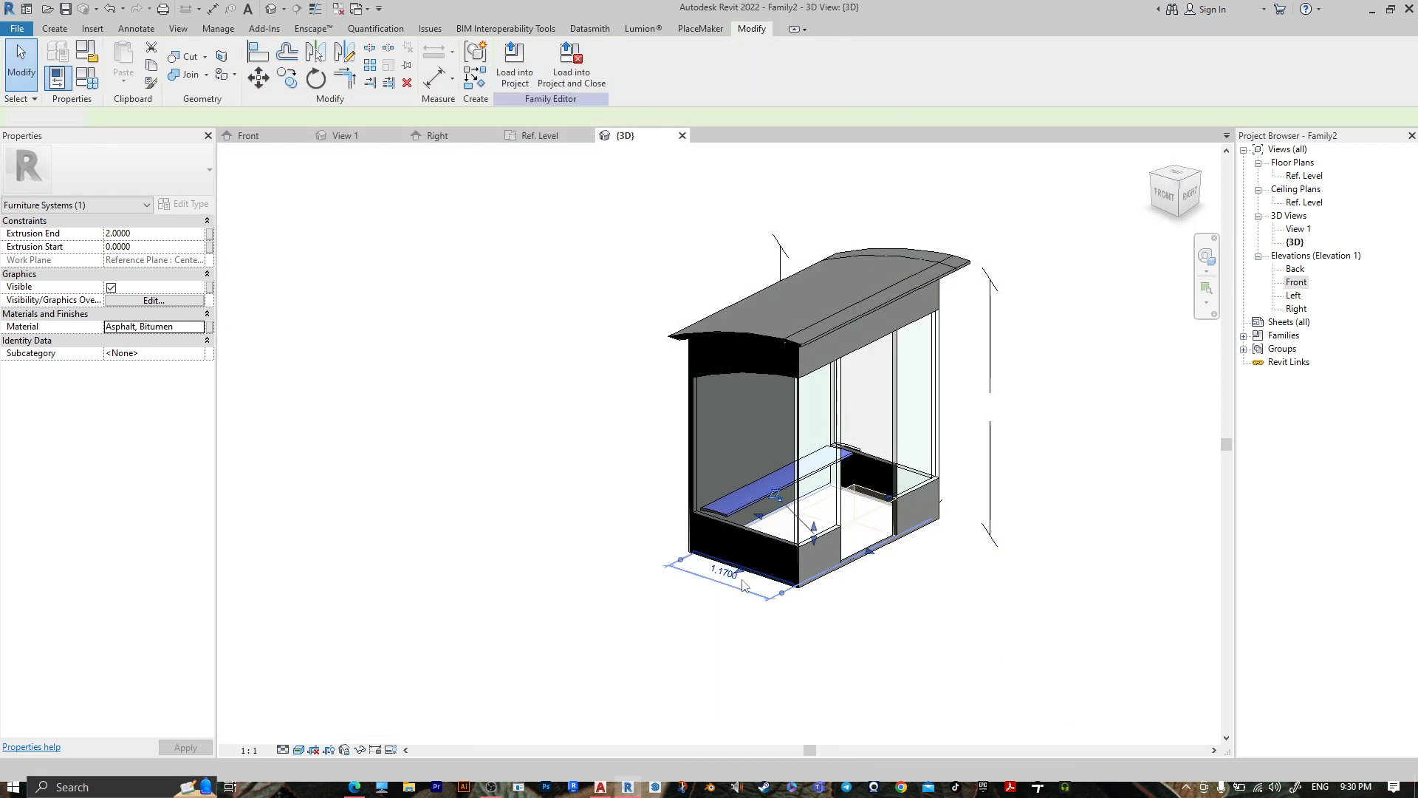
# Select the entrance wall frame, both curved end wall frames and the back wall together.
pyautogui.scroll(4, 695, 472)
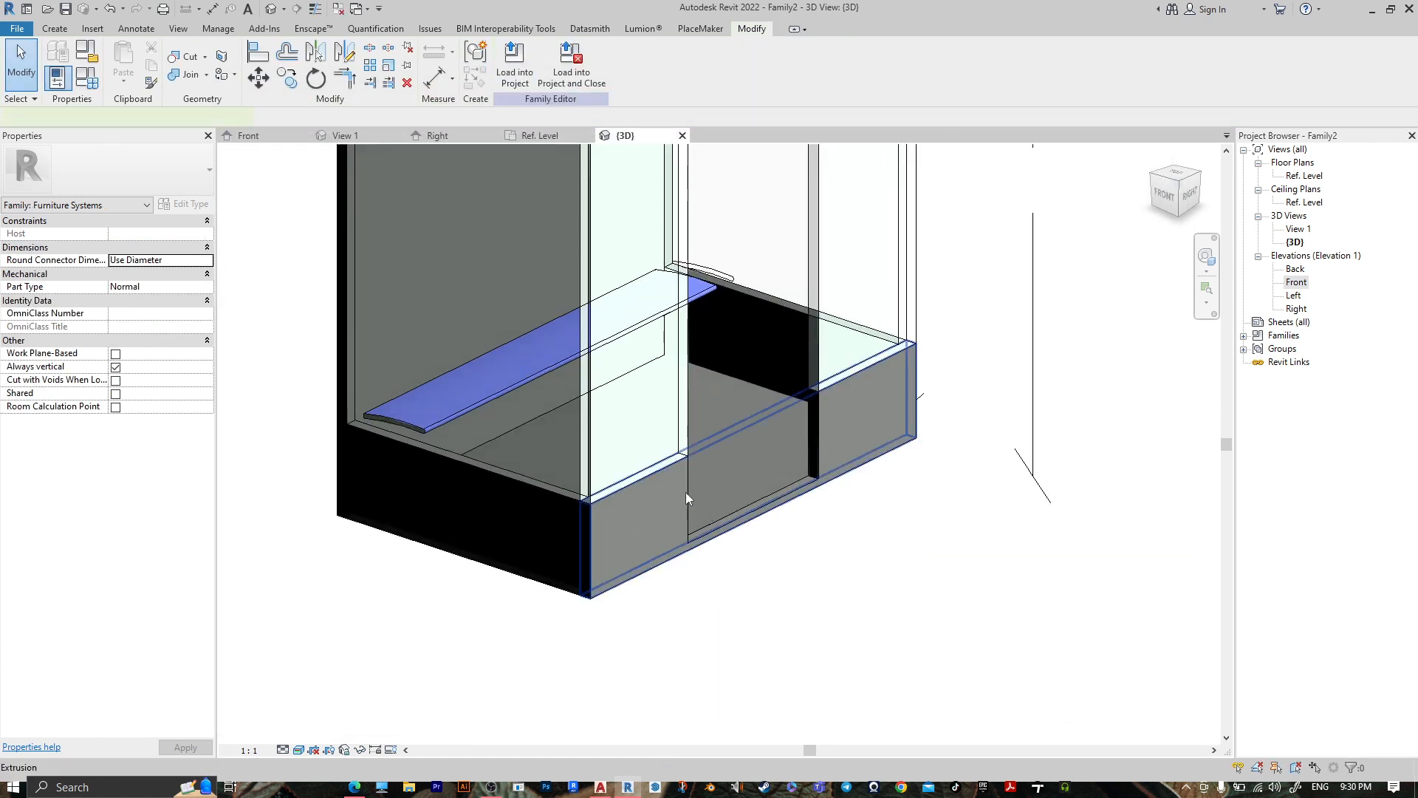
pyautogui.click(686, 492)
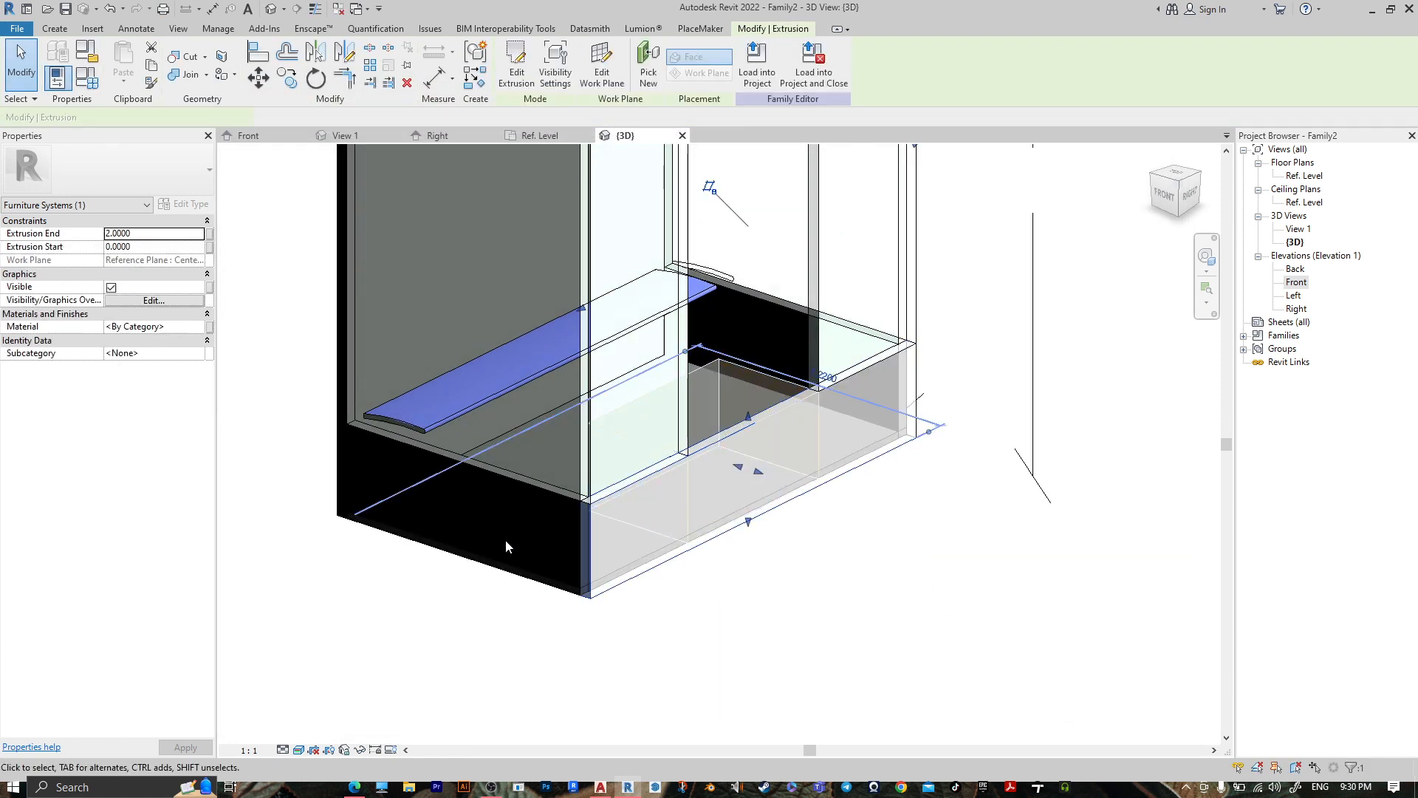
pyautogui.click(351, 458)
pyautogui.moveTo(460, 377); pyautogui.dragTo(502, 607, button='middle')
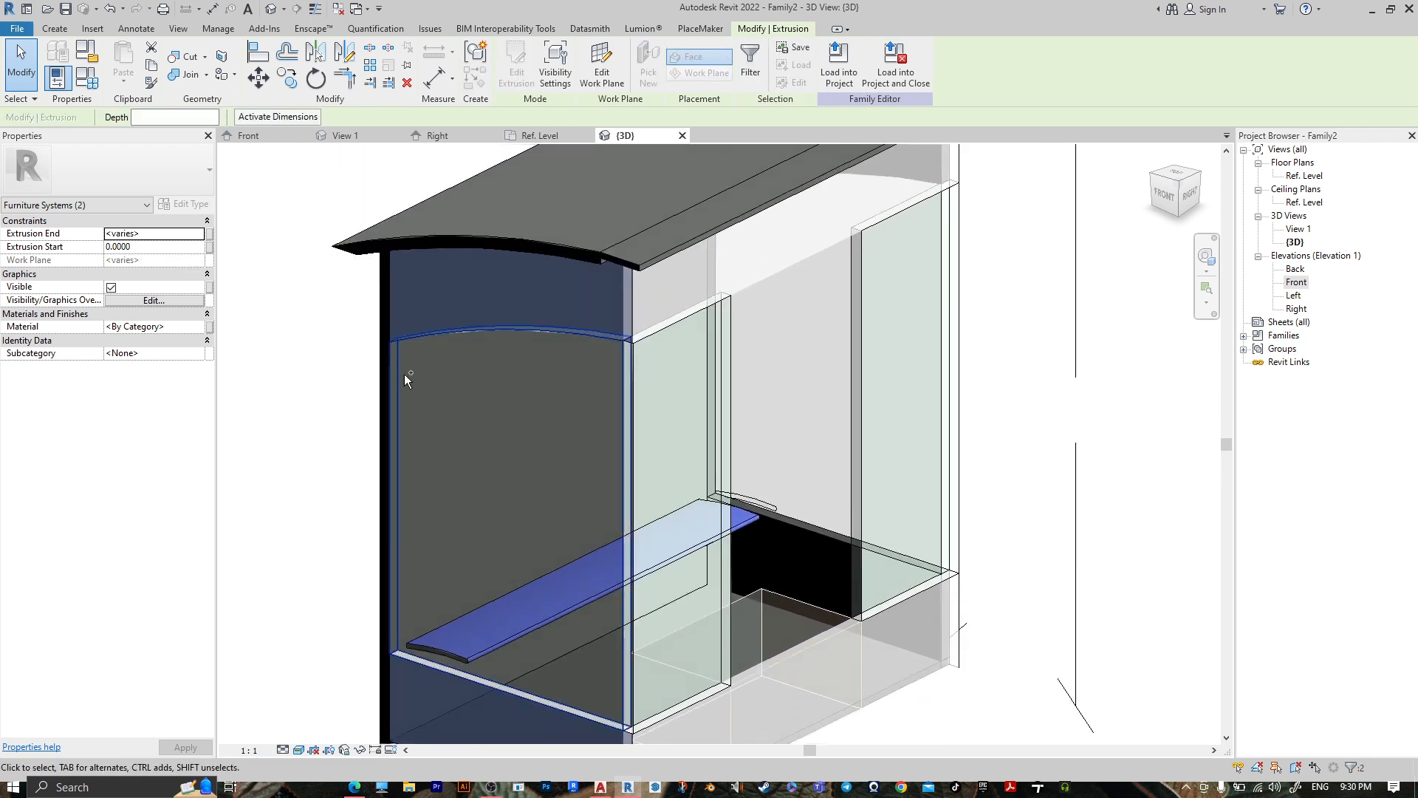
pyautogui.keyDown('shift'); pyautogui.moveTo(936, 409); pyautogui.dragTo(946, 289, button='middle'); pyautogui.keyUp('shift')
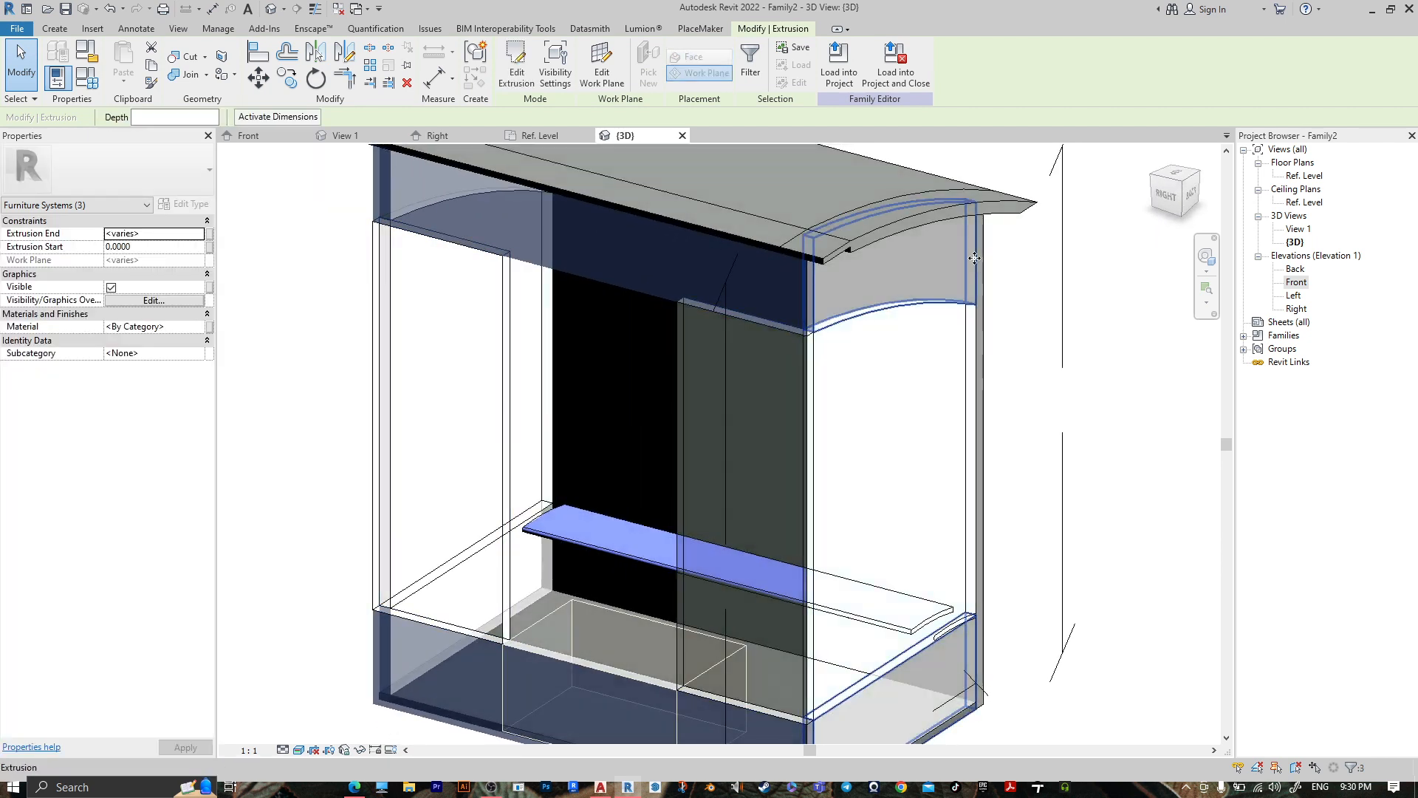
pyautogui.keyDown('ctrl'); pyautogui.click(965, 500); pyautogui.keyUp('ctrl')
pyautogui.keyDown('shift'); pyautogui.moveTo(963, 494); pyautogui.dragTo(866, 334, button='middle'); pyautogui.keyUp('shift')
pyautogui.keyDown('ctrl'); pyautogui.click(866, 334); pyautogui.keyUp('ctrl')
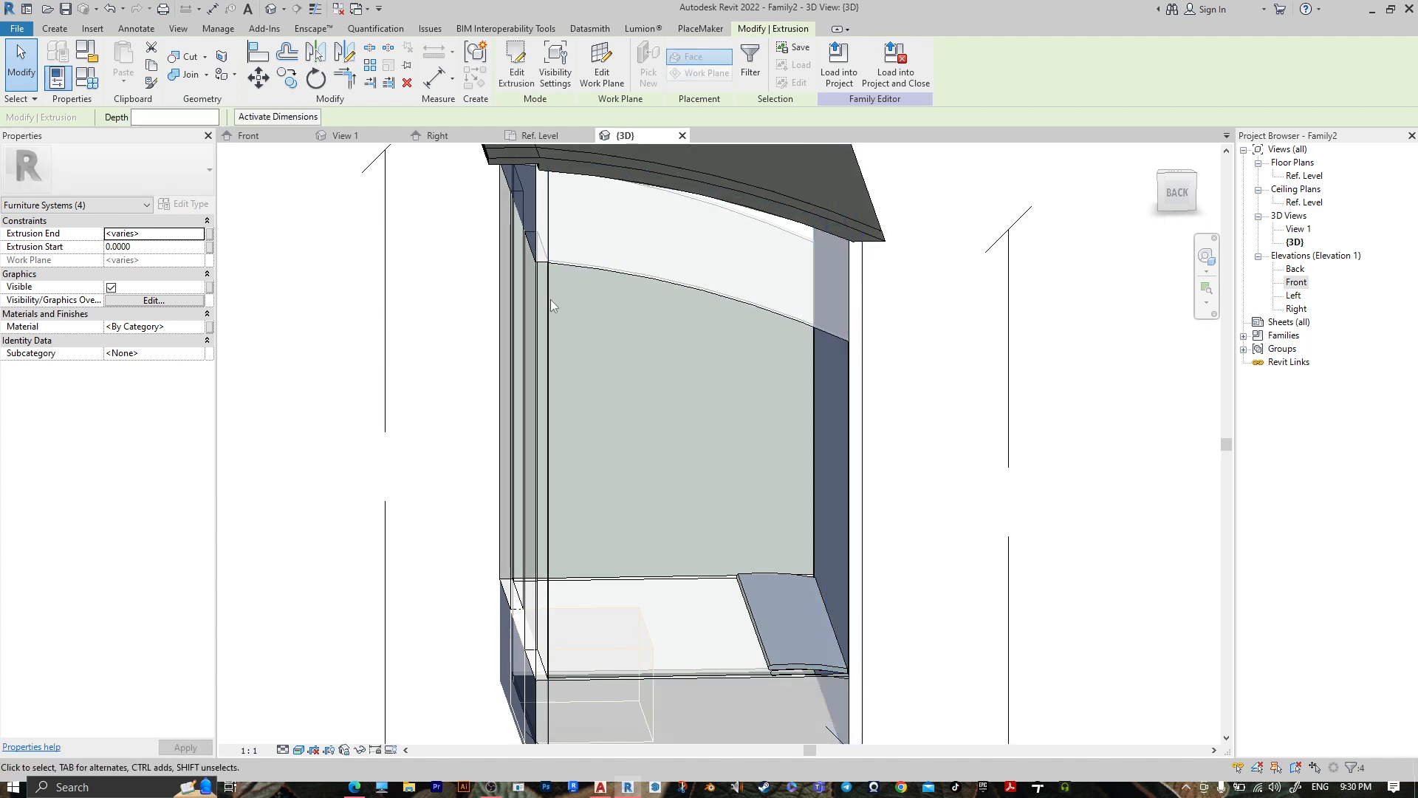
pyautogui.keyDown('shift'); pyautogui.moveTo(551, 299); pyautogui.dragTo(532, 370, button='middle'); pyautogui.keyUp('shift')
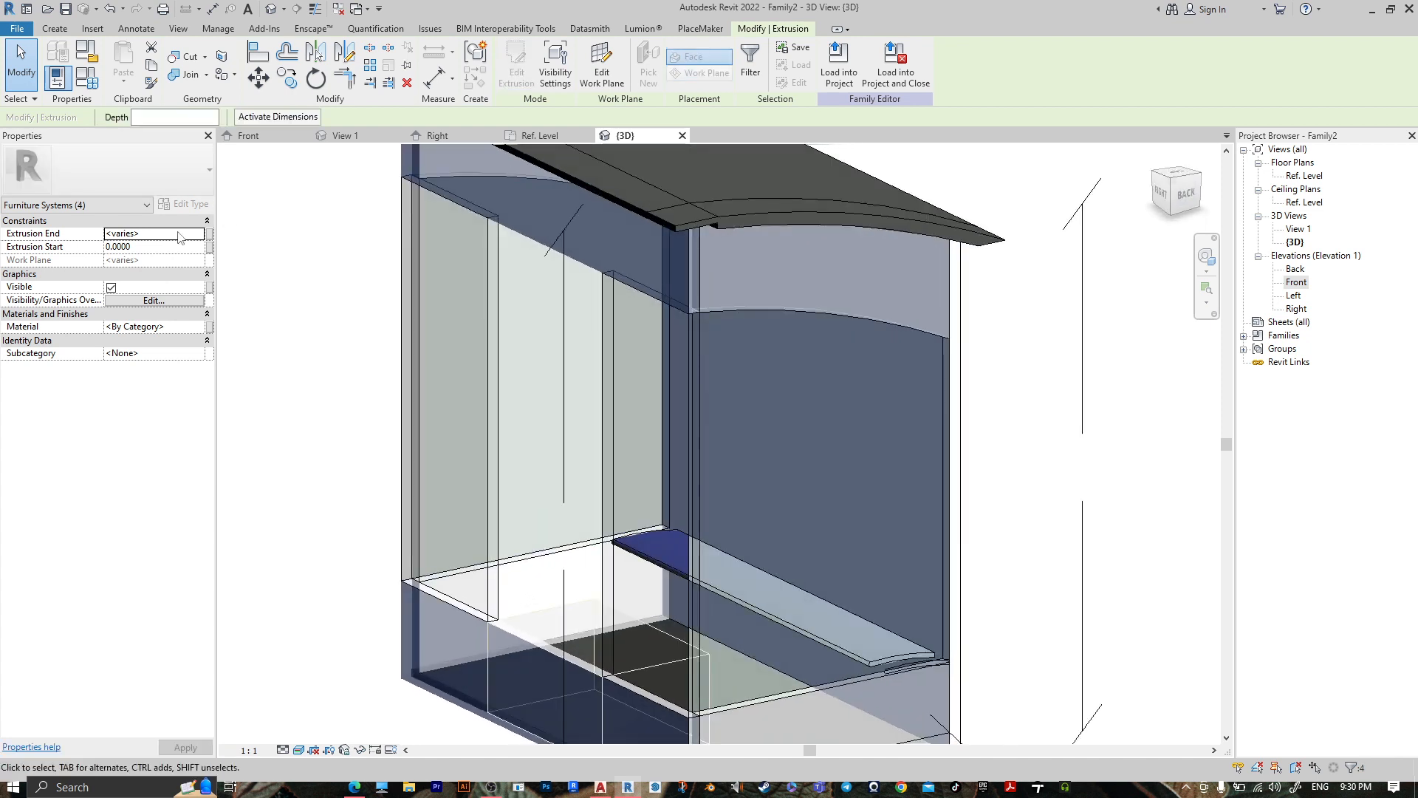
# Search the material library for "metal" and assign Aluminum 1100-O to the four selected wall frames.
pyautogui.click(197, 326)
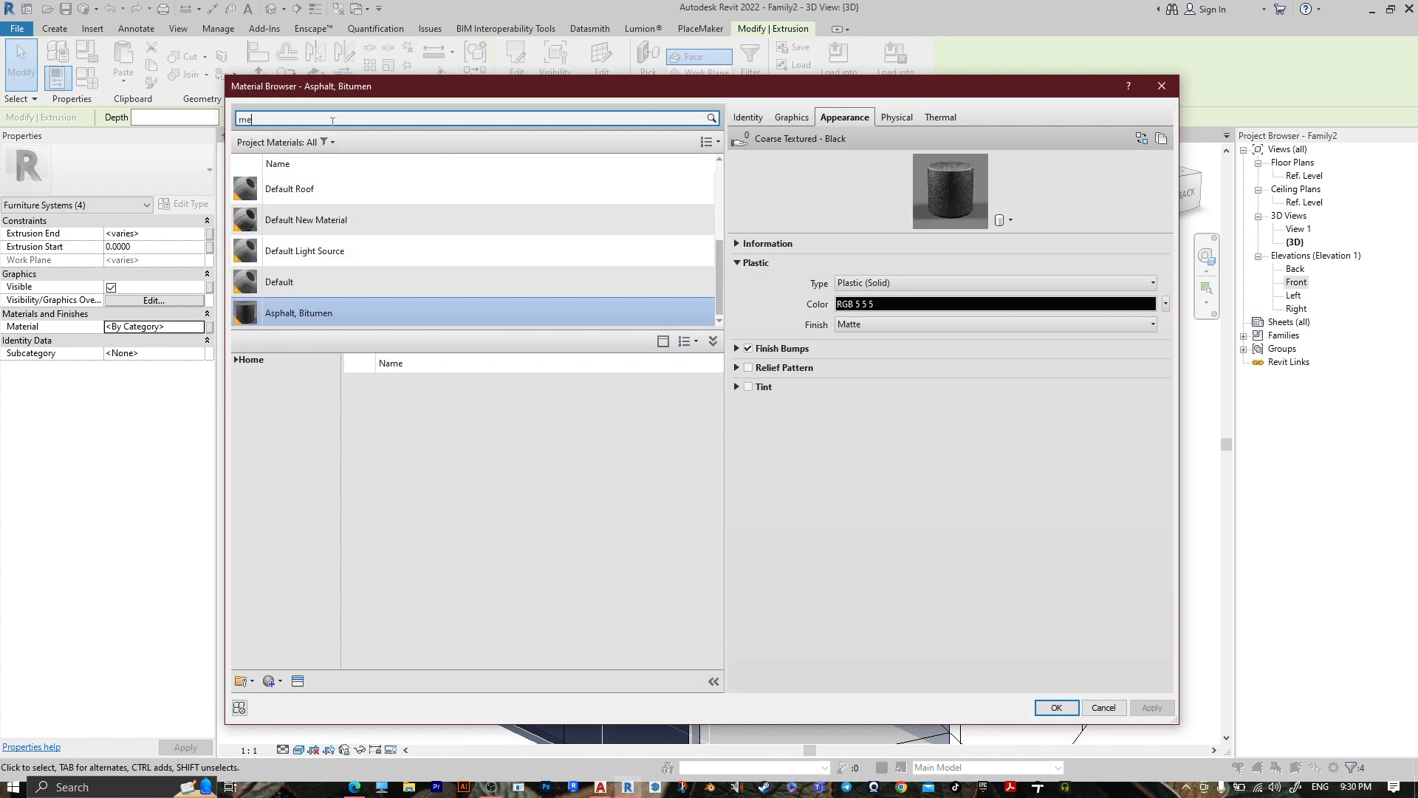
pyautogui.press('Return')
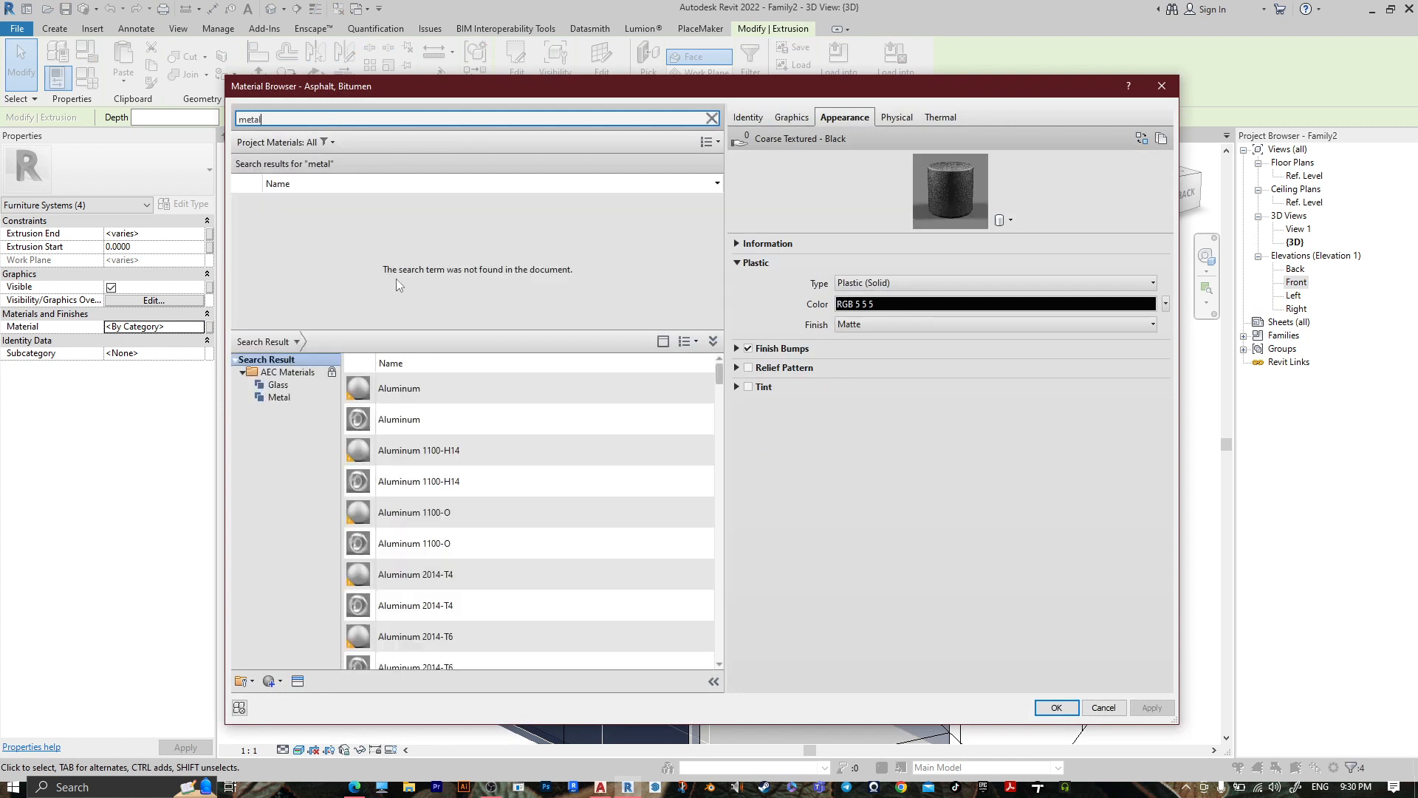
pyautogui.scroll(-3, 494, 426)
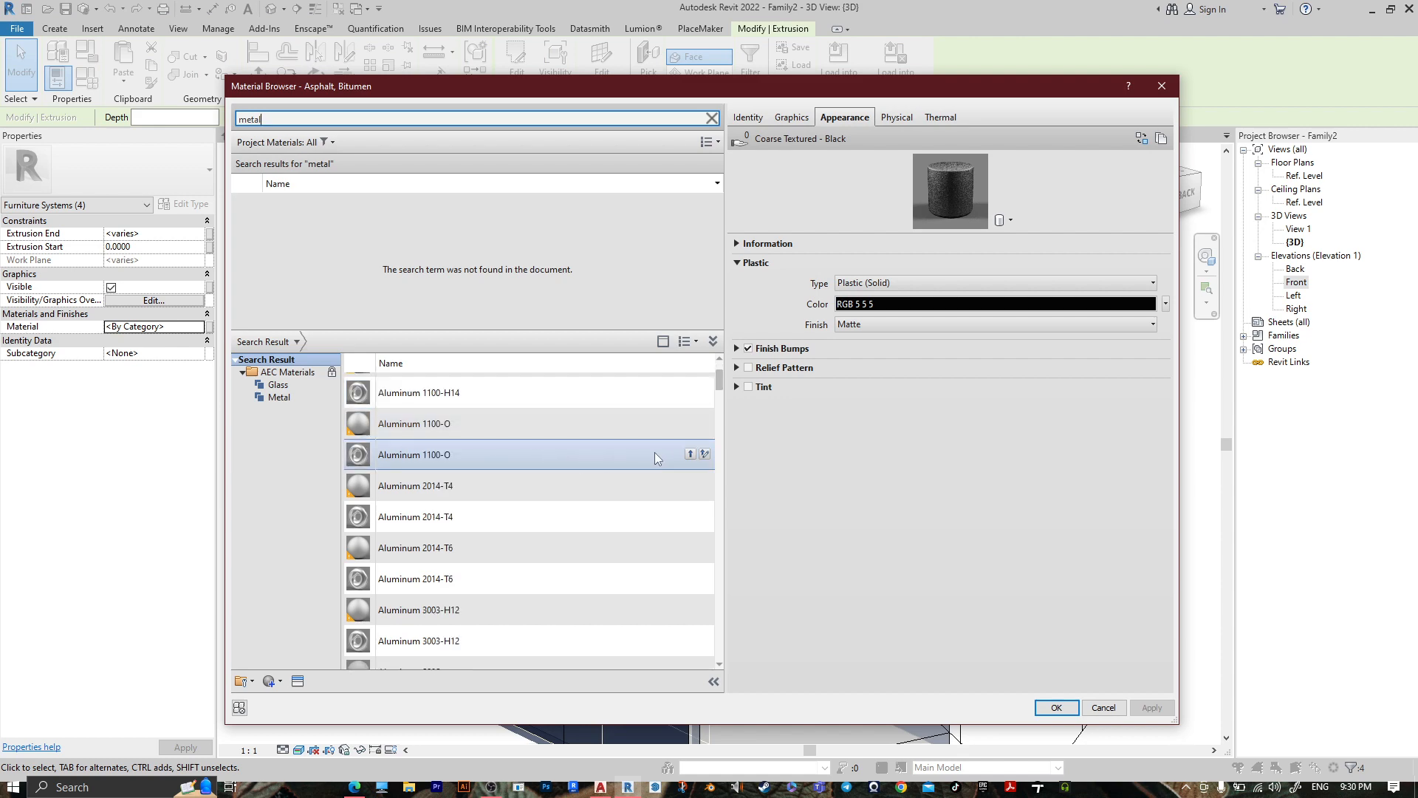
pyautogui.click(691, 454)
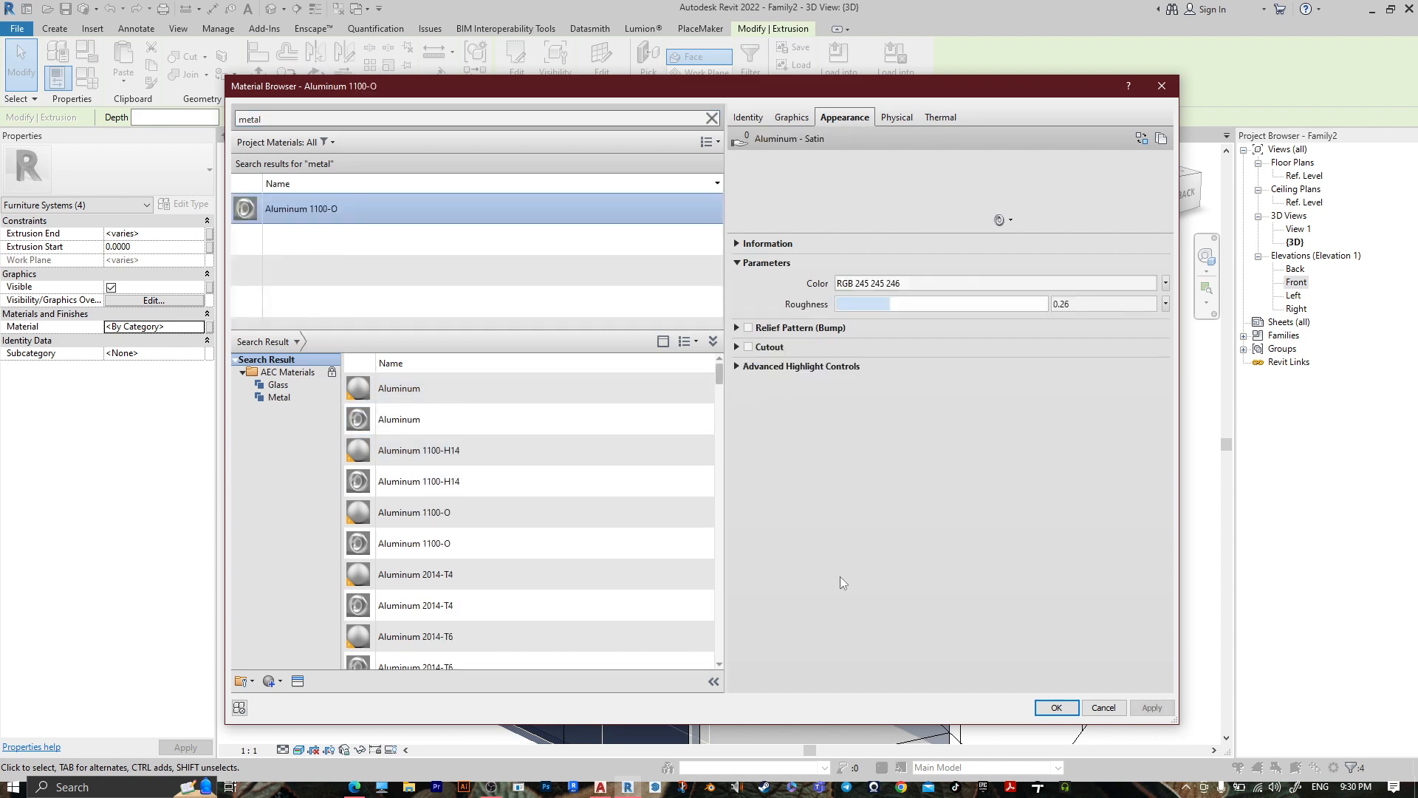
pyautogui.click(1054, 708)
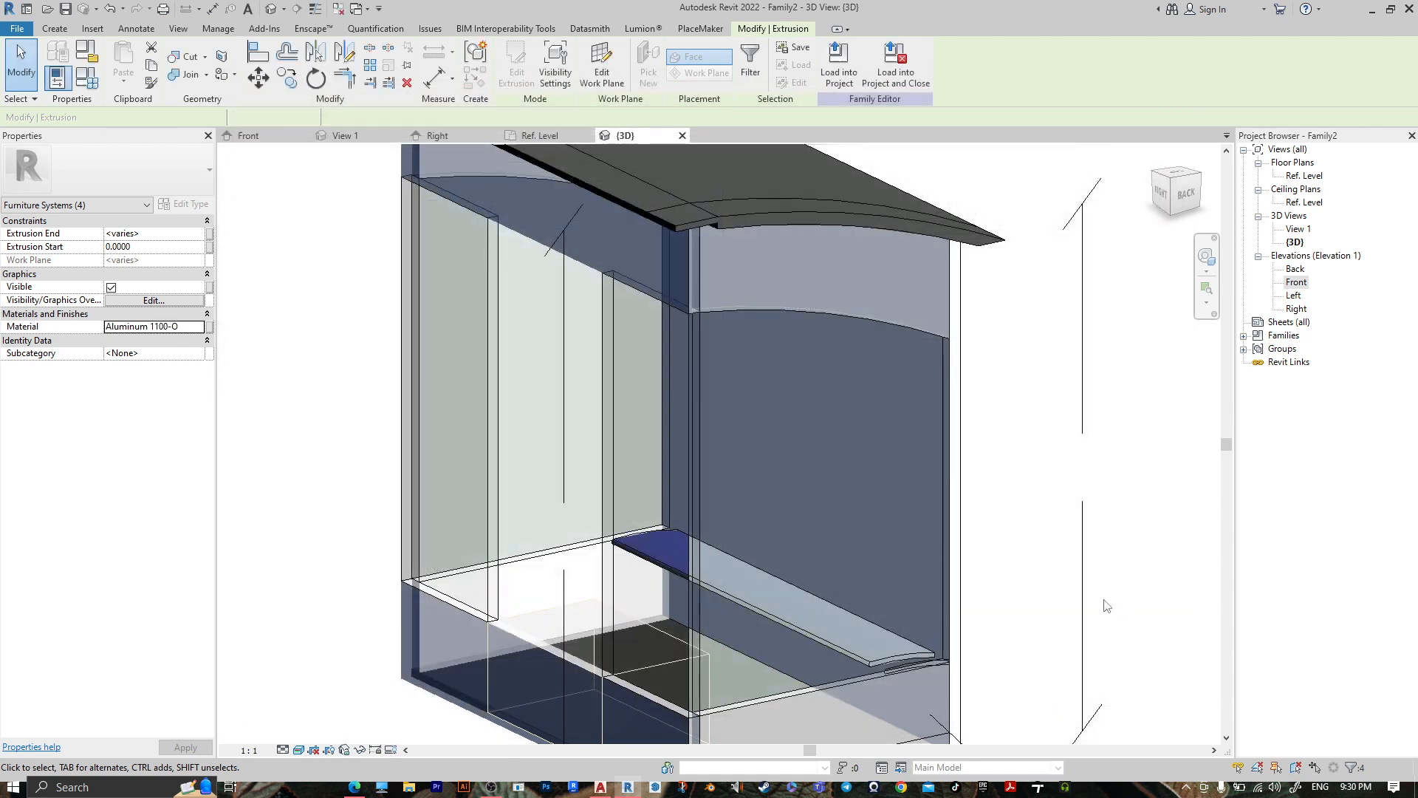
# Select the entrance wall frame alone and copy its material name, Aluminum 1100-O.
pyautogui.scroll(-2, 1108, 602)
pyautogui.click(627, 523)
pyautogui.keyDown('shift'); pyautogui.moveTo(612, 459); pyautogui.dragTo(844, 366, button='middle'); pyautogui.keyUp('shift')
pyautogui.click(818, 374)
pyautogui.click(791, 340)
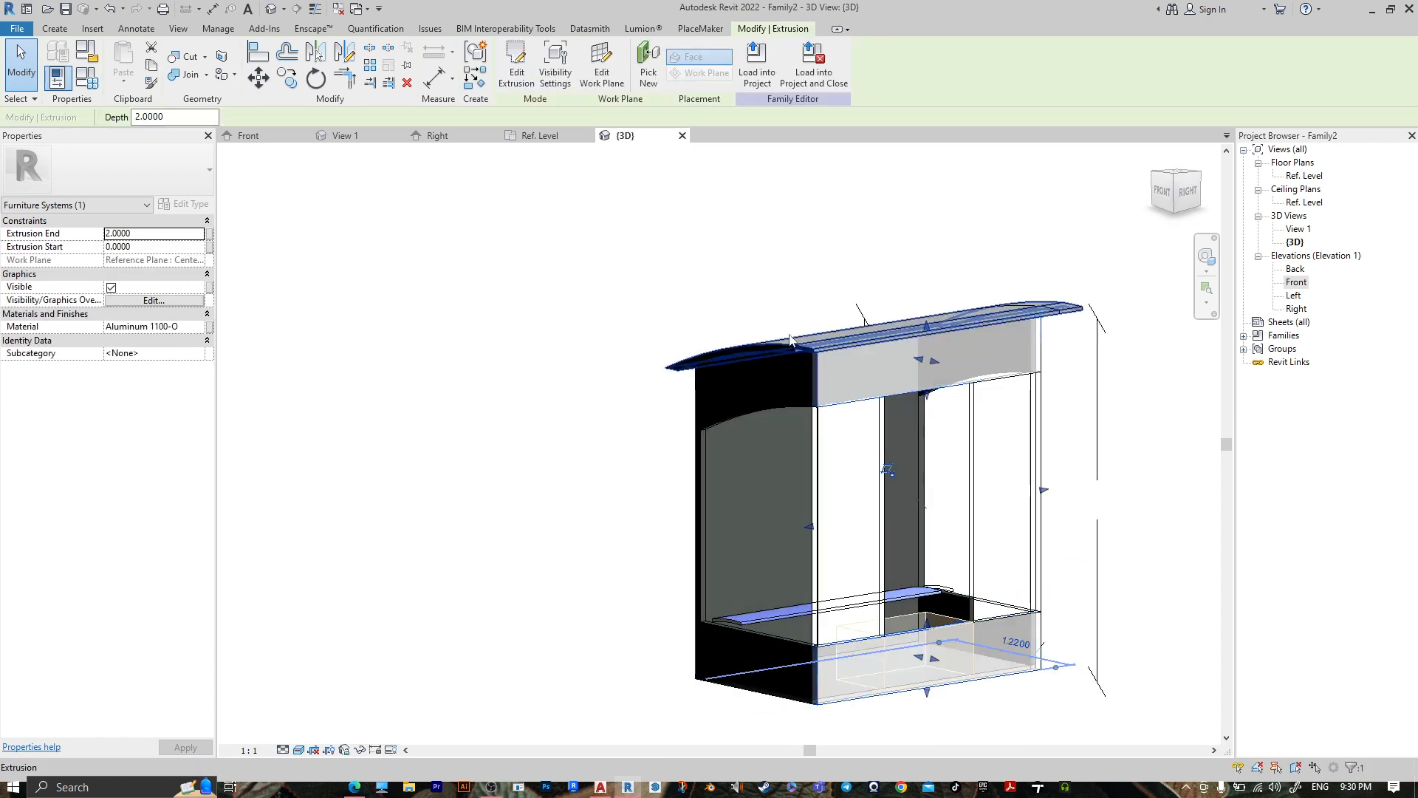
pyautogui.click(178, 327)
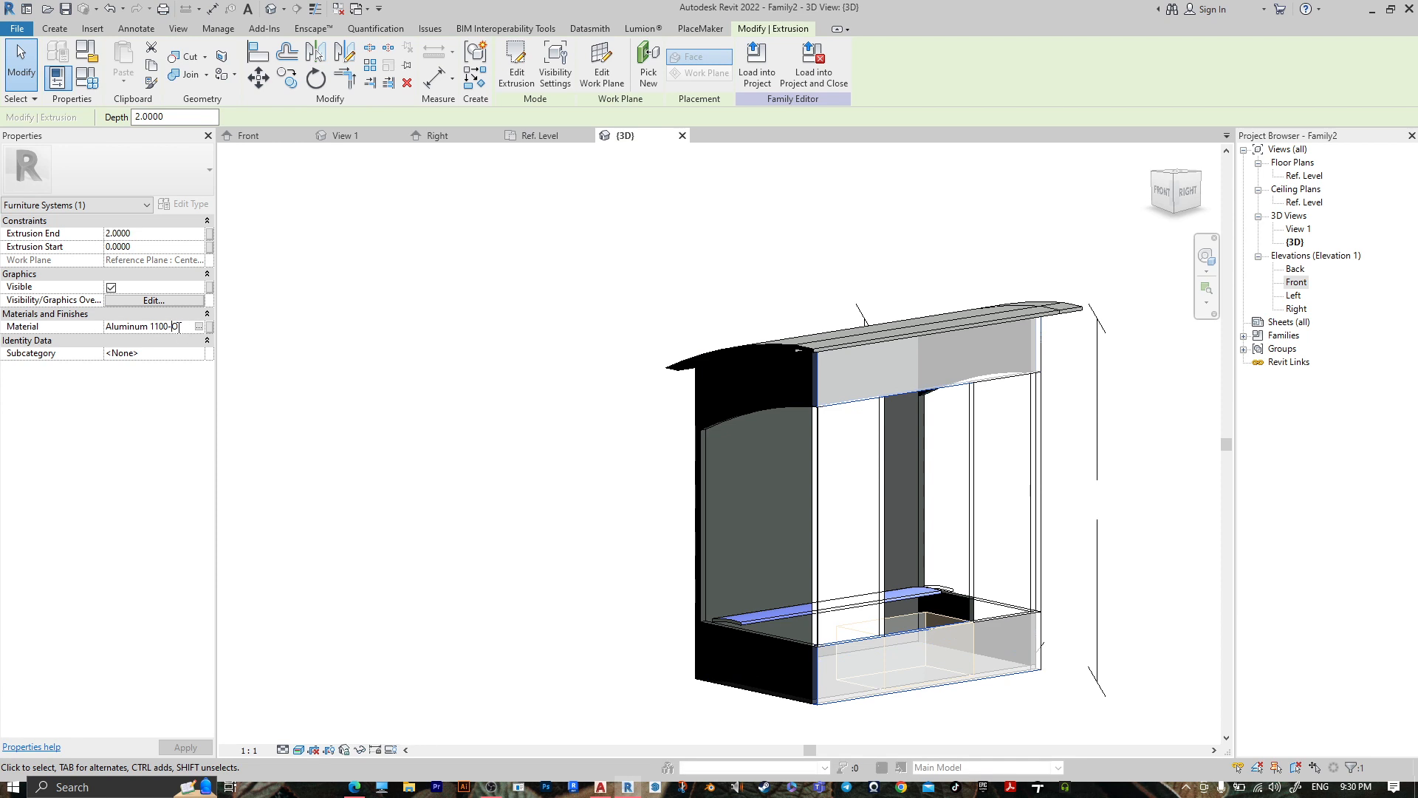
pyautogui.click(392, 395)
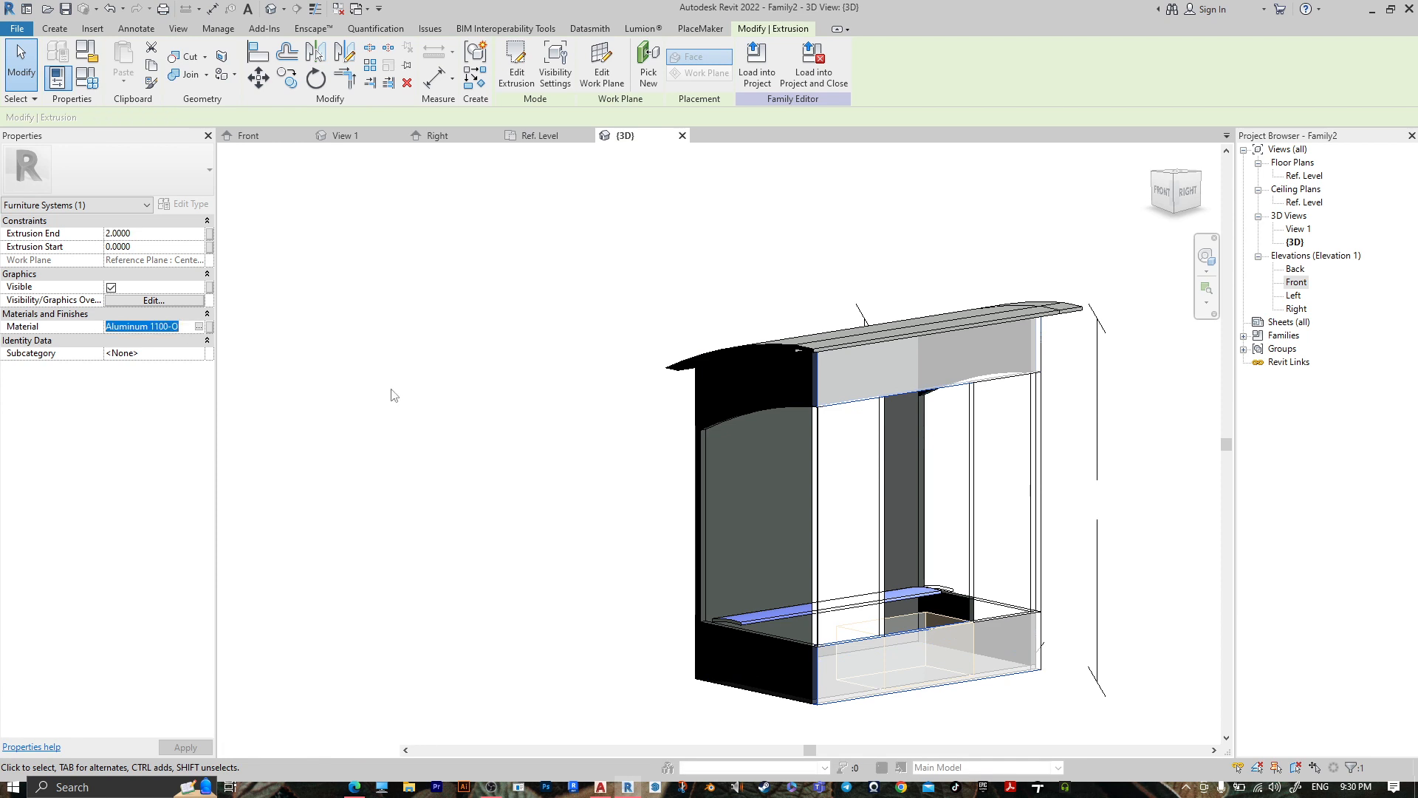
# Apply the copied Aluminum 1100-O material to the curved roof and check the shelter from several sides.
pyautogui.click(753, 341)
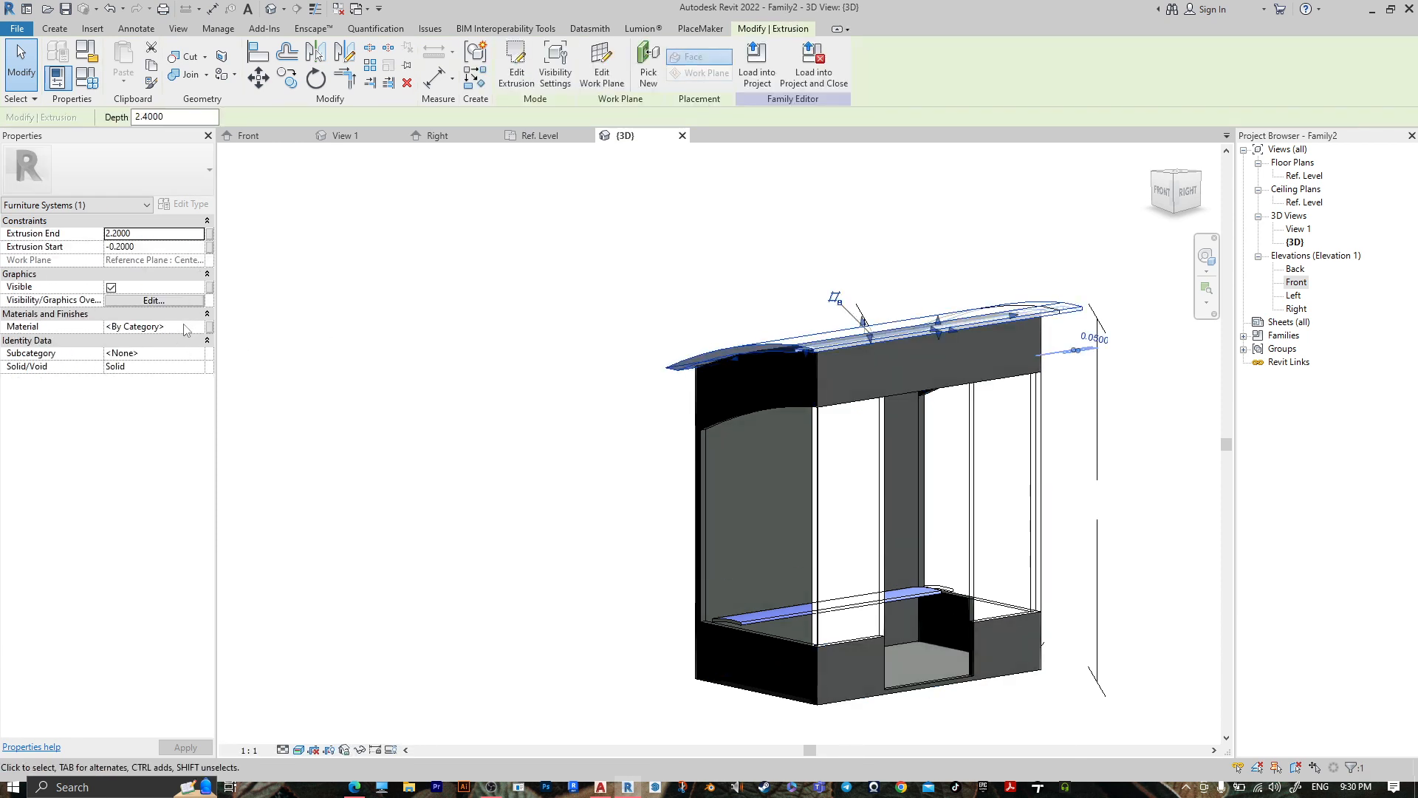
pyautogui.click(184, 327)
pyautogui.click(525, 387)
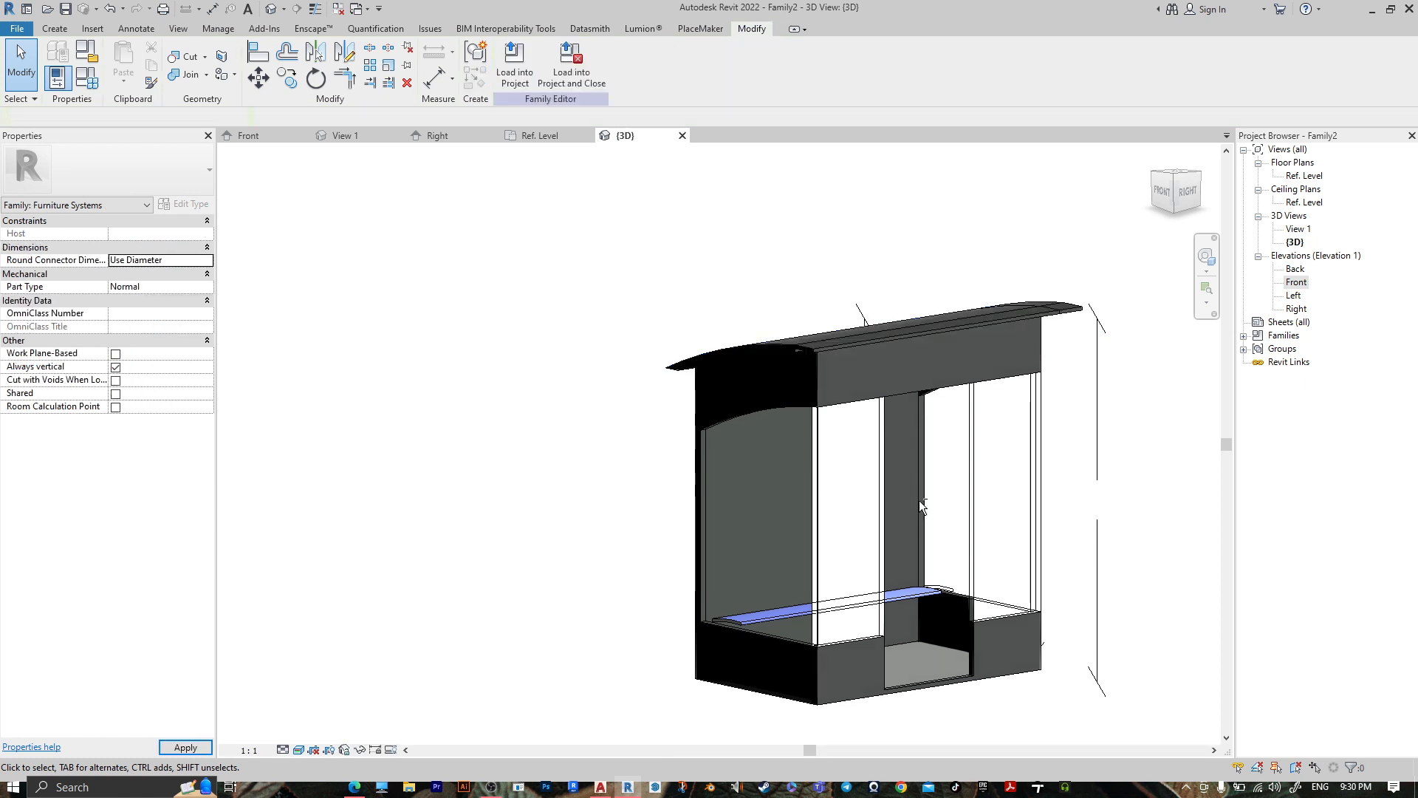
pyautogui.keyDown('shift'); pyautogui.moveTo(849, 602); pyautogui.dragTo(748, 445, button='middle'); pyautogui.keyUp('shift')
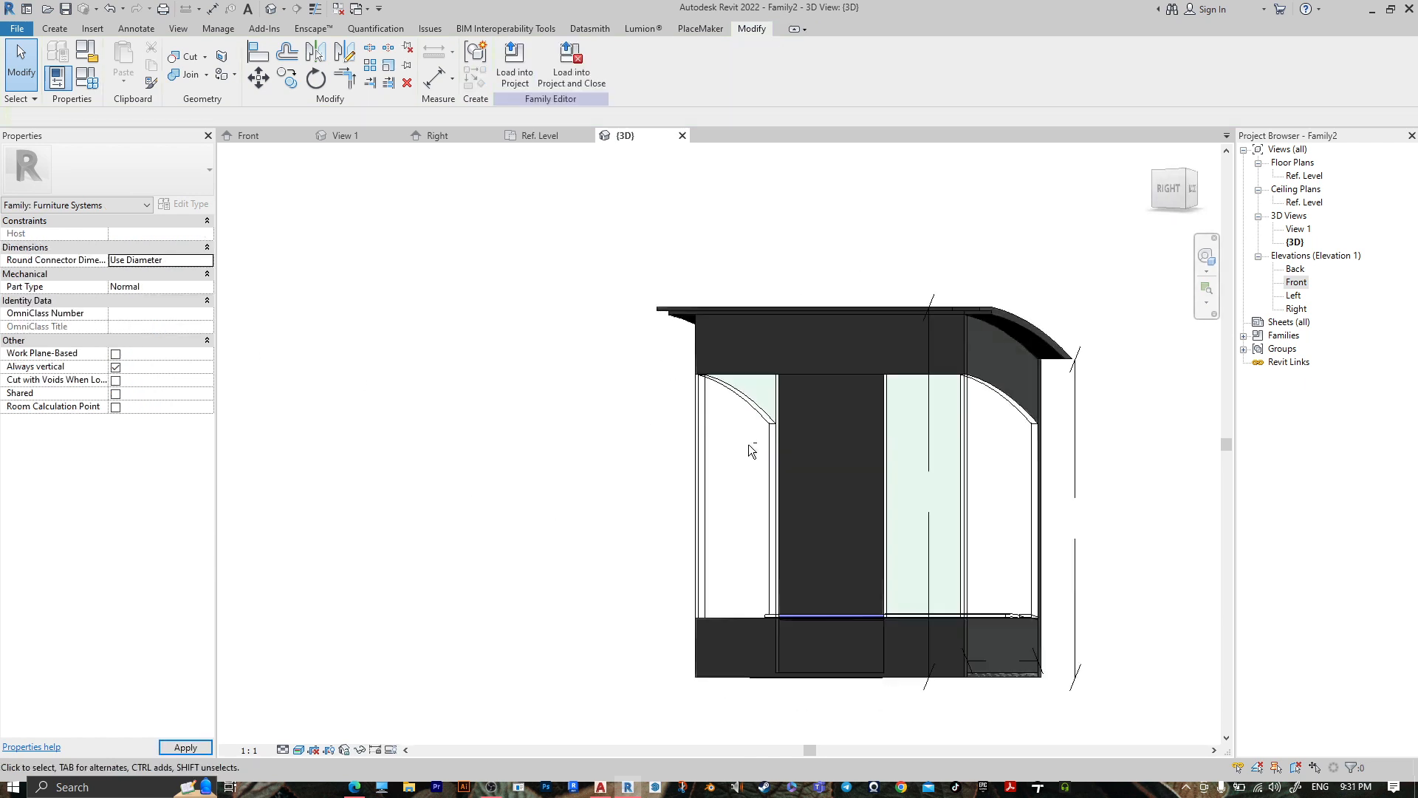
pyautogui.moveTo(982, 500)
pyautogui.keyDown('shift'); pyautogui.mouseDown(button='middle')
pyautogui.moveTo(979, 570)
pyautogui.moveTo(645, 444)
pyautogui.moveTo(728, 497)
pyautogui.moveTo(700, 539)
pyautogui.moveTo(712, 560)
pyautogui.moveTo(758, 577)
pyautogui.moveTo(915, 532)
pyautogui.moveTo(545, 589)
pyautogui.moveTo(968, 507)
pyautogui.moveTo(941, 493)
pyautogui.moveTo(959, 488)
pyautogui.mouseUp(button='middle'); pyautogui.keyUp('shift')
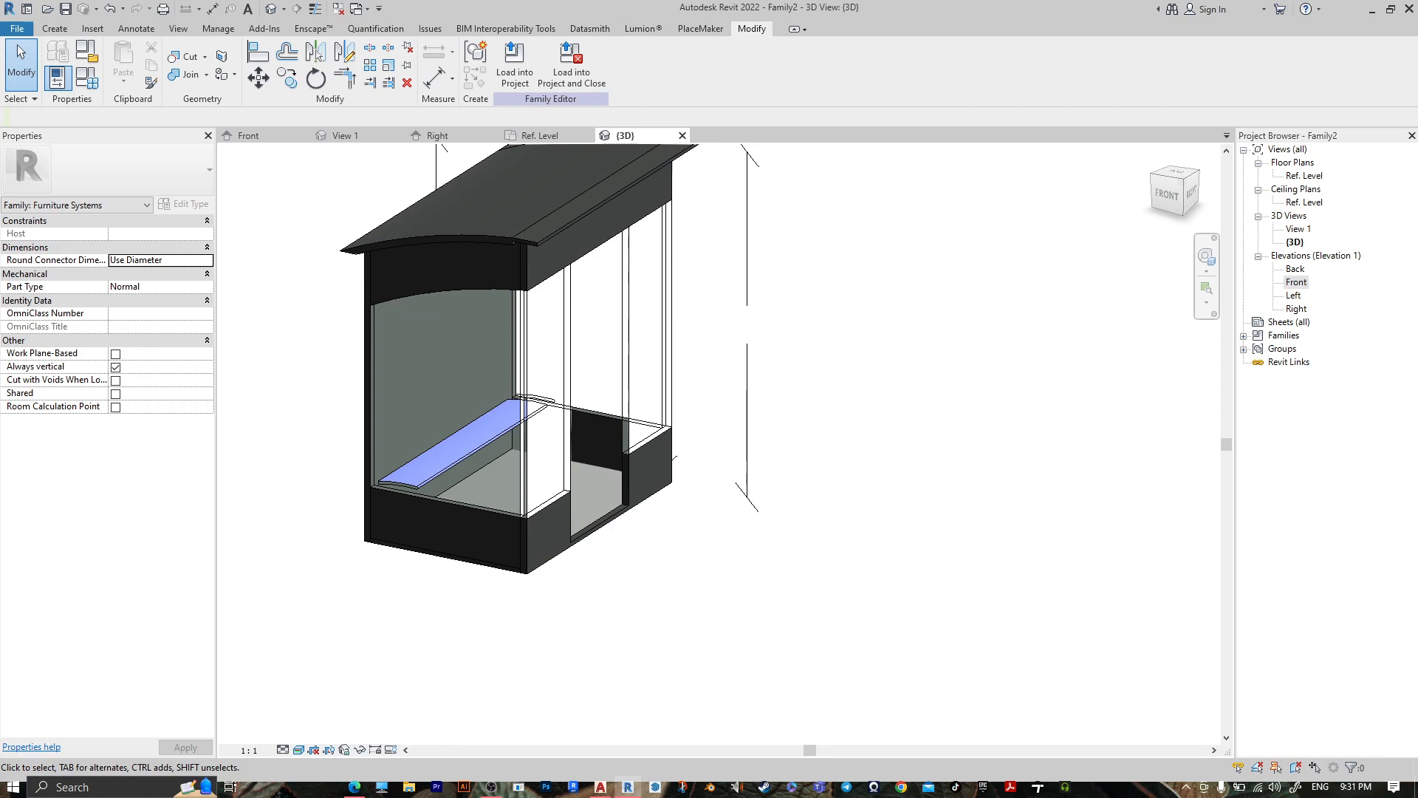